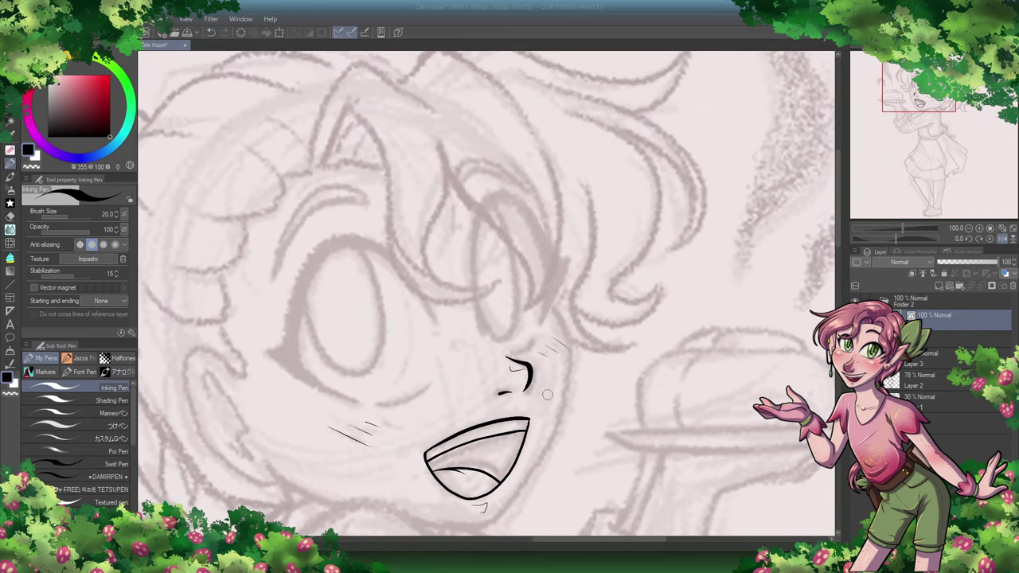
Step: Ink both eyebrows as tapered, closed outlines over the sketch with the Inking Pen
{"action": "mouse_move", "coordinate": [279, 254]}
{"action": "left_mouse_down"}
{"action": "mouse_move", "coordinate": [370, 201]}
{"action": "mouse_move", "coordinate": [287, 228]}
{"action": "mouse_move", "coordinate": [270, 274]}
{"action": "mouse_move", "coordinate": [313, 396]}
{"action": "left_mouse_up"}
{"action": "mouse_move", "coordinate": [337, 320]}
{"action": "left_mouse_down"}
{"action": "mouse_move", "coordinate": [309, 404]}
{"action": "mouse_move", "coordinate": [318, 430]}
{"action": "left_mouse_up"}
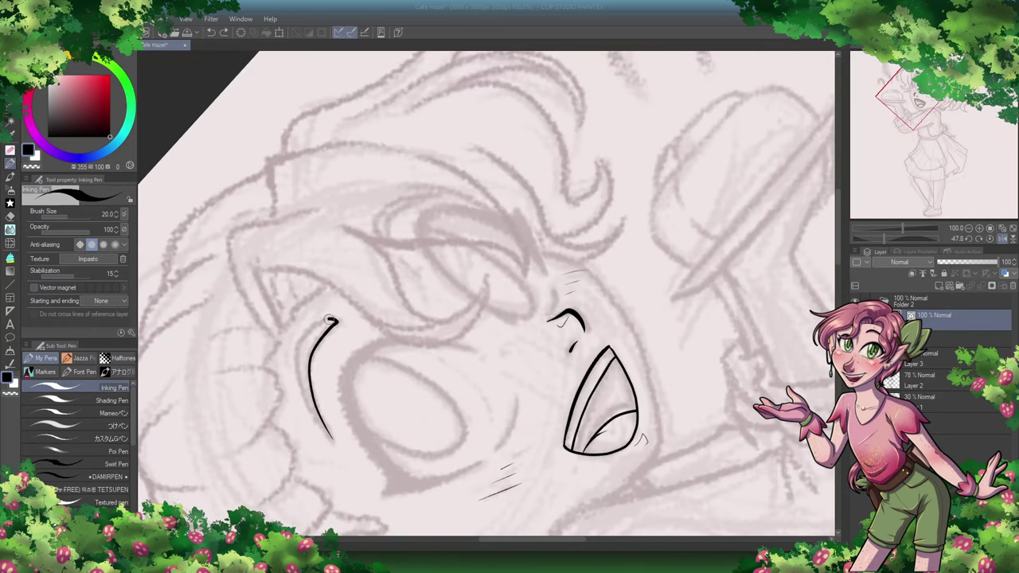
{"action": "mouse_move", "coordinate": [430, 195]}
{"action": "left_mouse_down"}
{"action": "mouse_move", "coordinate": [391, 241]}
{"action": "mouse_move", "coordinate": [430, 195]}
{"action": "left_mouse_up"}
{"action": "key", "text": "ctrl+@"}
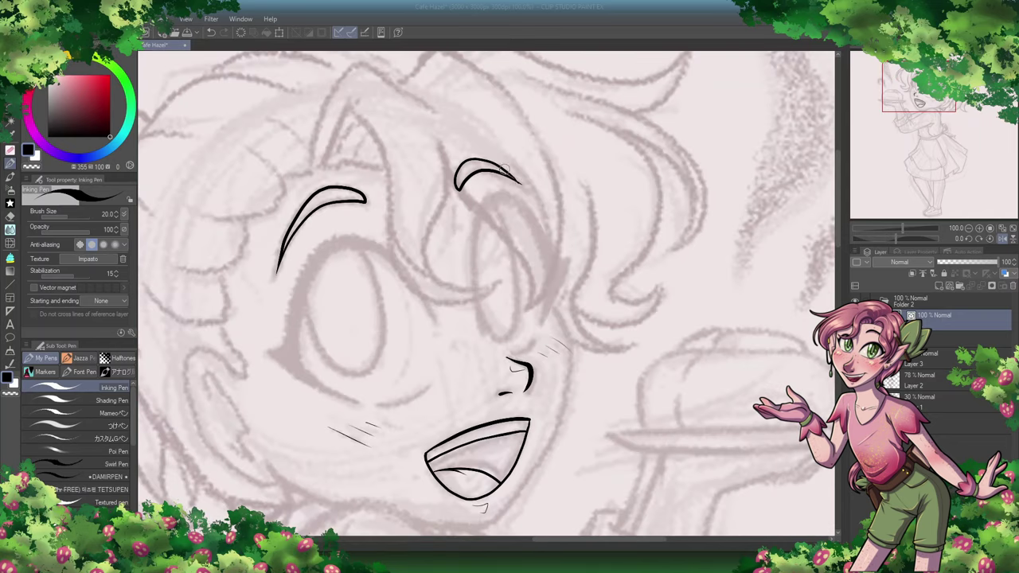
Step: Ink the inner ear detail and the short crease lines beneath both eyes
{"action": "left_click_drag", "start_coordinate": [204, 371], "coordinate": [251, 456]}
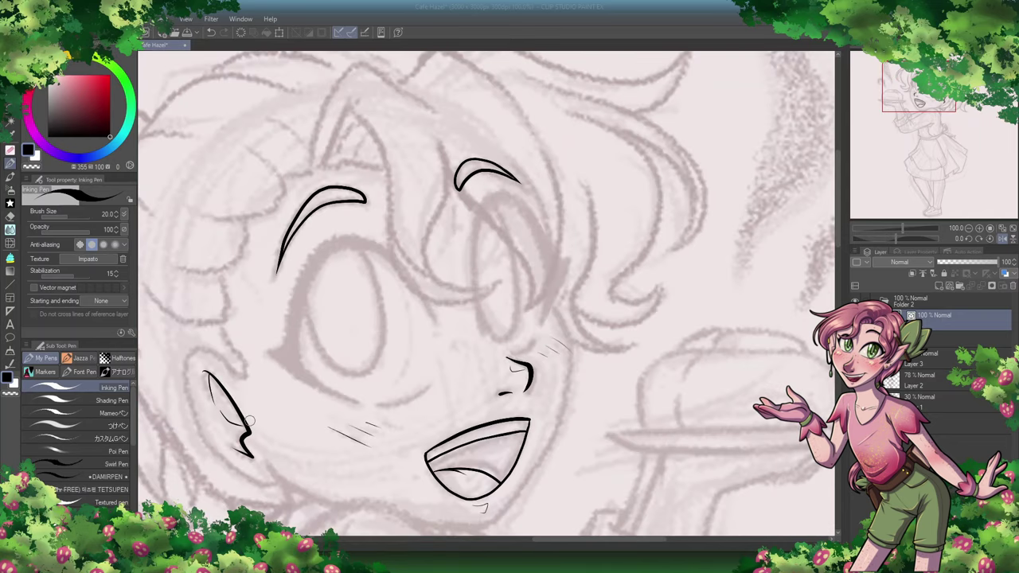
{"action": "key", "text": "m"}
{"action": "left_click_drag", "start_coordinate": [354, 404], "coordinate": [350, 407]}
{"action": "key", "text": "p"}
{"action": "key", "text": "ctrl+d"}
{"action": "key", "text": "ctrl+z"}
{"action": "mouse_move", "coordinate": [430, 385]}
{"action": "left_mouse_down"}
{"action": "mouse_move", "coordinate": [378, 406]}
{"action": "mouse_move", "coordinate": [430, 385]}
{"action": "left_mouse_up"}
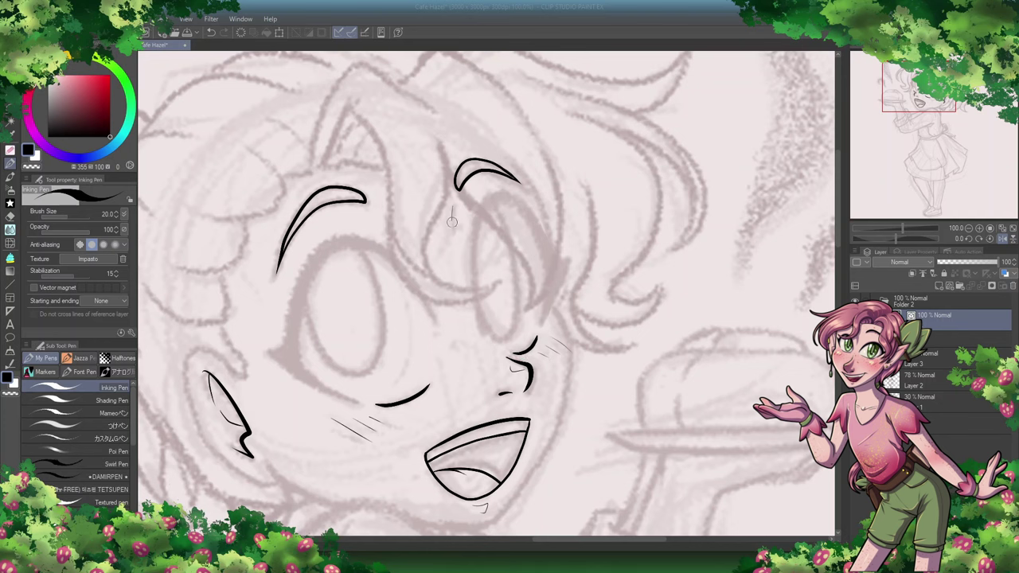
Step: Ink the arched upper lash line of the far eye, including its pointed outer corner
{"action": "scroll", "coordinate": [828, 231], "scroll_direction": "down", "scroll_amount": 10}
{"action": "scroll", "coordinate": [828, 231], "scroll_direction": "up", "scroll_amount": 9}
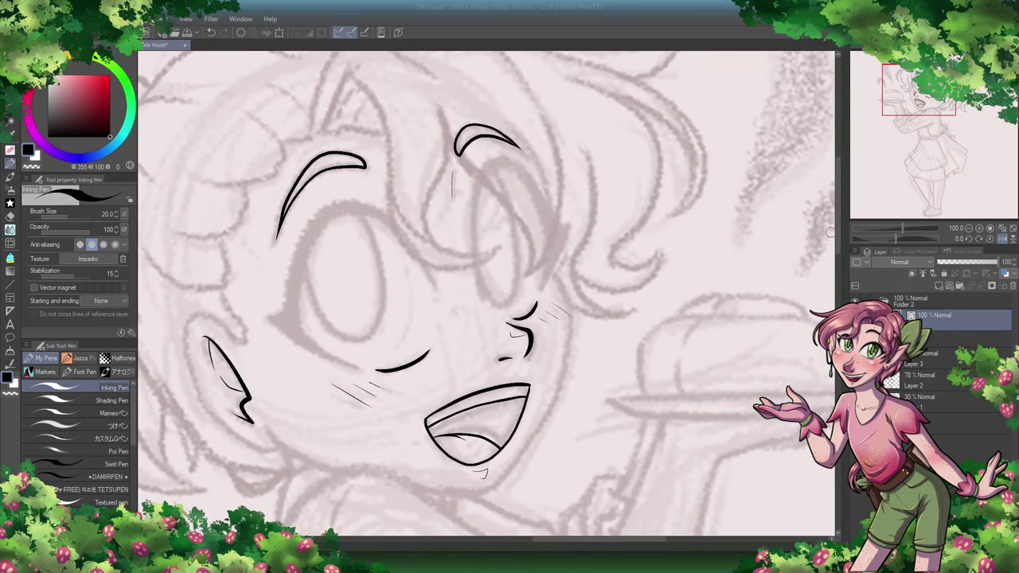
{"action": "mouse_move", "coordinate": [476, 276]}
{"action": "left_mouse_down"}
{"action": "mouse_move", "coordinate": [490, 162]}
{"action": "mouse_move", "coordinate": [550, 243]}
{"action": "left_mouse_up"}
{"action": "left_click_drag", "start_coordinate": [543, 288], "coordinate": [567, 226]}
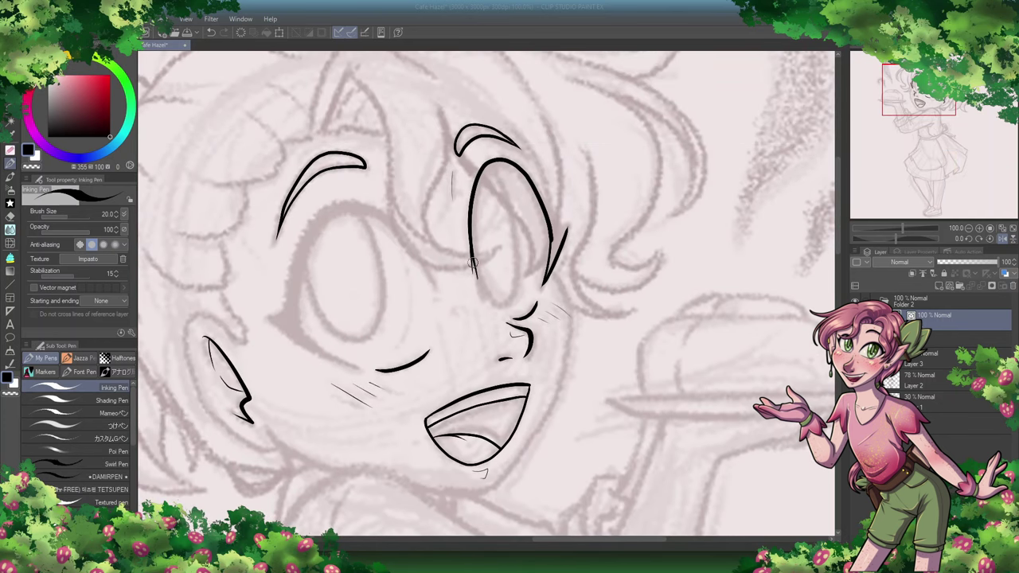
{"action": "left_click_drag", "start_coordinate": [469, 224], "coordinate": [546, 204]}
{"action": "key", "text": "ctrl+z"}
{"action": "mouse_move", "coordinate": [468, 202]}
{"action": "left_mouse_down"}
{"action": "mouse_move", "coordinate": [549, 202]}
{"action": "mouse_move", "coordinate": [568, 217]}
{"action": "mouse_move", "coordinate": [564, 232]}
{"action": "mouse_move", "coordinate": [569, 213]}
{"action": "mouse_move", "coordinate": [478, 270]}
{"action": "left_mouse_up"}
{"action": "key", "text": "e"}
{"action": "key", "text": "p"}
Step: Thicken the far eye's lash line and outline the pointed lower outer corner of the near eye
{"action": "key", "text": "e"}
{"action": "mouse_move", "coordinate": [345, 334]}
{"action": "left_mouse_down"}
{"action": "mouse_move", "coordinate": [342, 231]}
{"action": "mouse_move", "coordinate": [344, 250]}
{"action": "left_mouse_up"}
{"action": "key", "text": "ctrl+at"}
{"action": "mouse_move", "coordinate": [389, 387]}
{"action": "left_mouse_down"}
{"action": "mouse_move", "coordinate": [431, 278]}
{"action": "mouse_move", "coordinate": [529, 350]}
{"action": "left_mouse_up"}
{"action": "key", "text": "ctrl+z"}
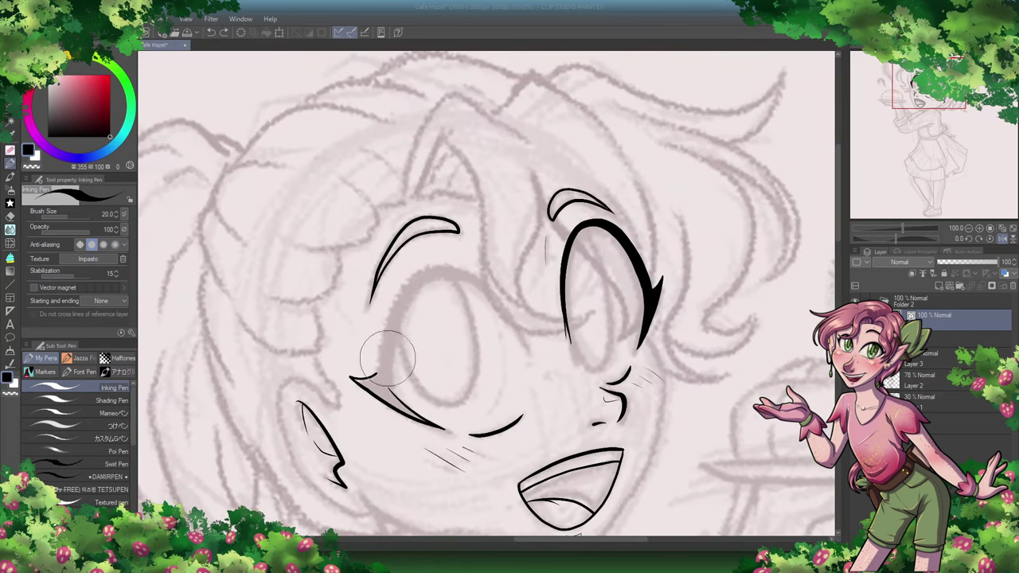
Step: Outline the near eye's arched upper lash line, joining it to the pointed outer corner
{"action": "mouse_move", "coordinate": [391, 390]}
{"action": "left_mouse_down"}
{"action": "mouse_move", "coordinate": [512, 319]}
{"action": "mouse_move", "coordinate": [394, 388]}
{"action": "mouse_move", "coordinate": [527, 348]}
{"action": "mouse_move", "coordinate": [557, 239]}
{"action": "left_mouse_up"}
{"action": "key", "text": "ctrl+z"}
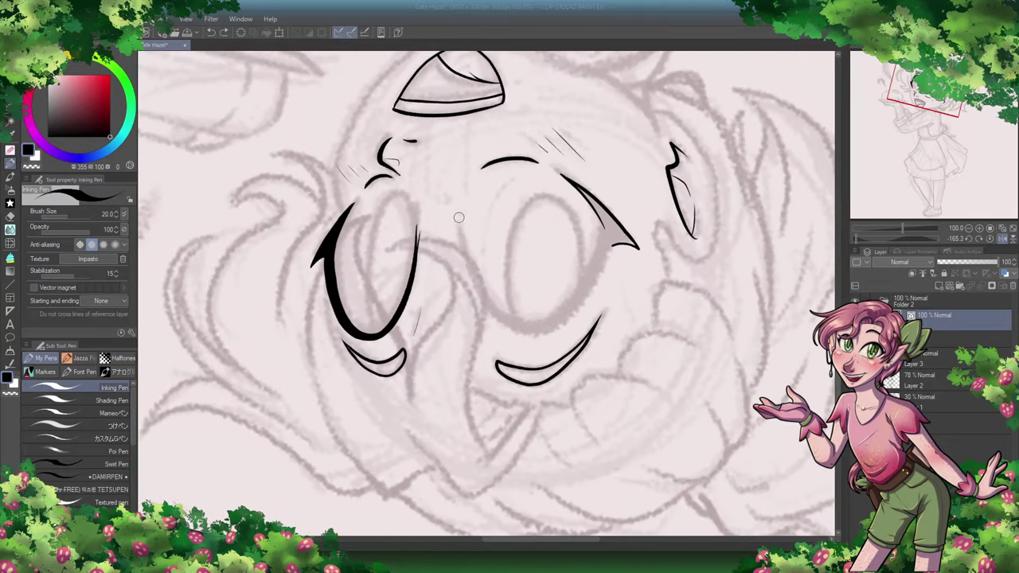
{"action": "mouse_move", "coordinate": [458, 215]}
{"action": "left_mouse_down"}
{"action": "mouse_move", "coordinate": [602, 195]}
{"action": "mouse_move", "coordinate": [477, 316]}
{"action": "left_mouse_up"}
{"action": "key", "text": "ctrl+z"}
{"action": "key", "text": "ctrl+z"}
{"action": "mouse_move", "coordinate": [597, 211]}
{"action": "left_mouse_down"}
{"action": "mouse_move", "coordinate": [573, 287]}
{"action": "mouse_move", "coordinate": [537, 334]}
{"action": "left_mouse_up"}
{"action": "key", "text": "ctrl+@"}
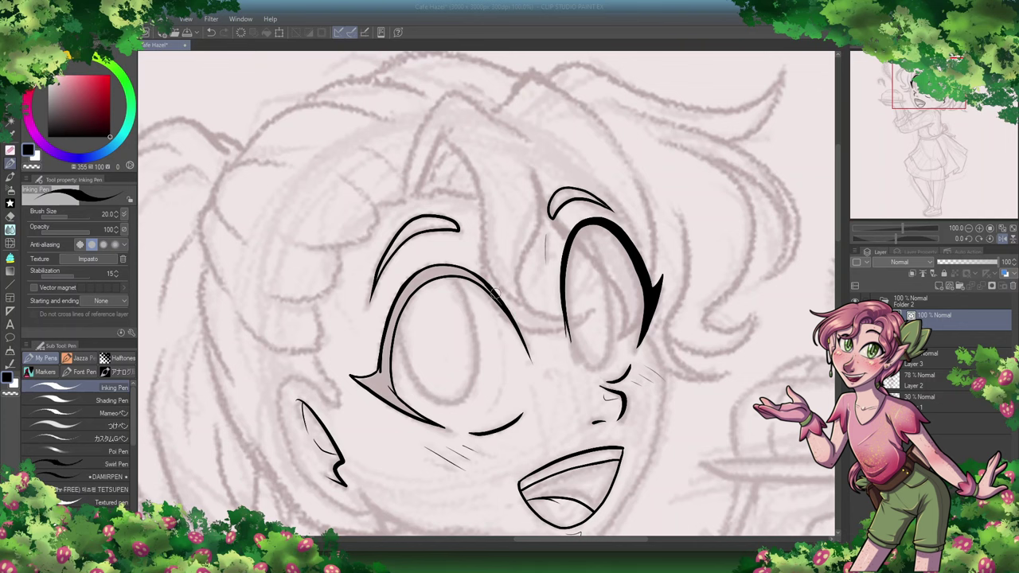
Step: Fill the near eye's outlined lash line and outer corner with solid black strokes
{"action": "mouse_move", "coordinate": [362, 383]}
{"action": "left_mouse_down"}
{"action": "mouse_move", "coordinate": [402, 287]}
{"action": "mouse_move", "coordinate": [390, 398]}
{"action": "mouse_move", "coordinate": [366, 402]}
{"action": "mouse_move", "coordinate": [347, 329]}
{"action": "mouse_move", "coordinate": [485, 275]}
{"action": "left_mouse_up"}
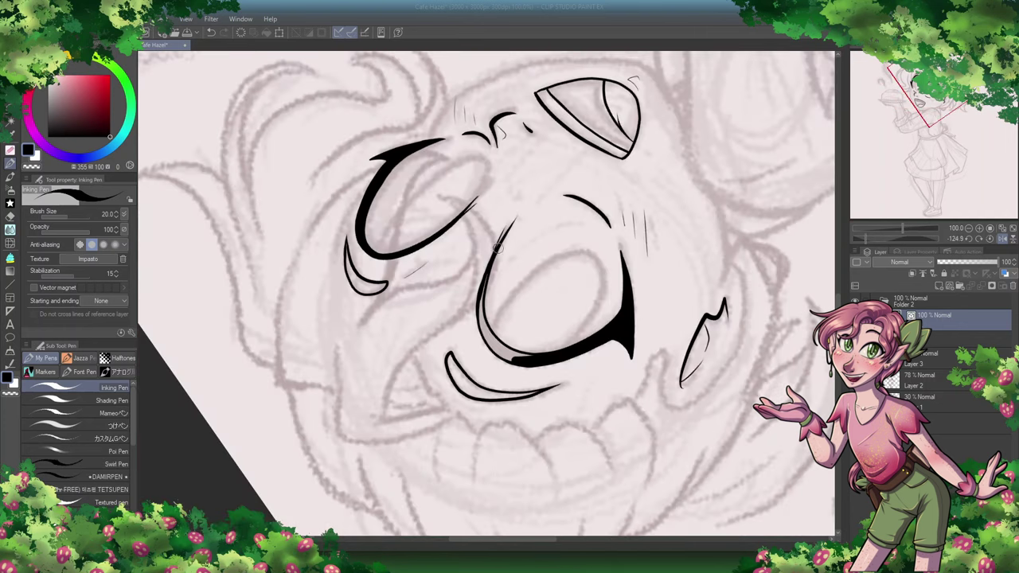
{"action": "left_click_drag", "start_coordinate": [482, 326], "coordinate": [481, 325]}
{"action": "key", "text": "ctrl+@"}
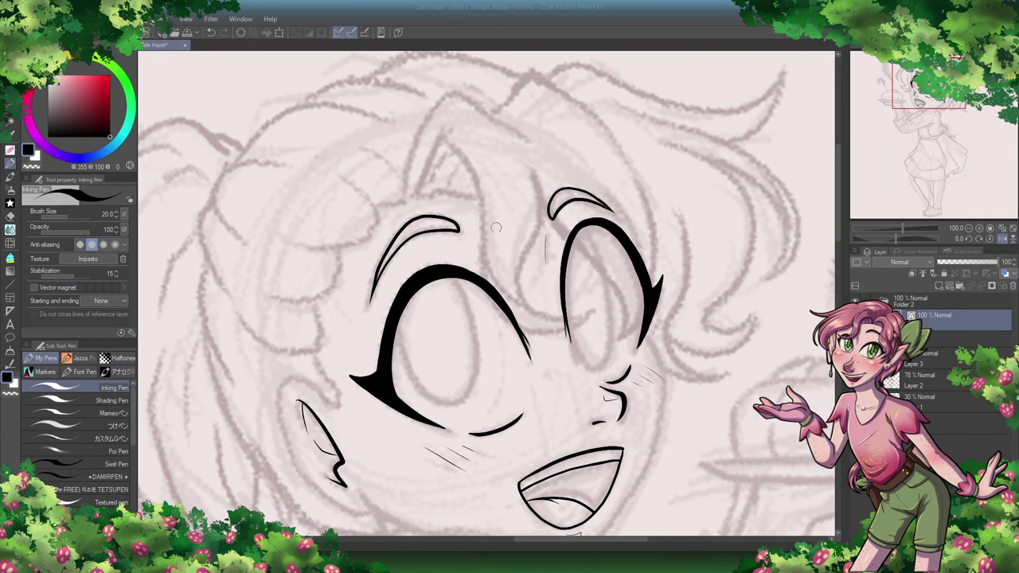
Step: Smooth the near eye's upper lash line and rework its inner end into a clean taper
{"action": "key", "text": "ctrl+plus"}
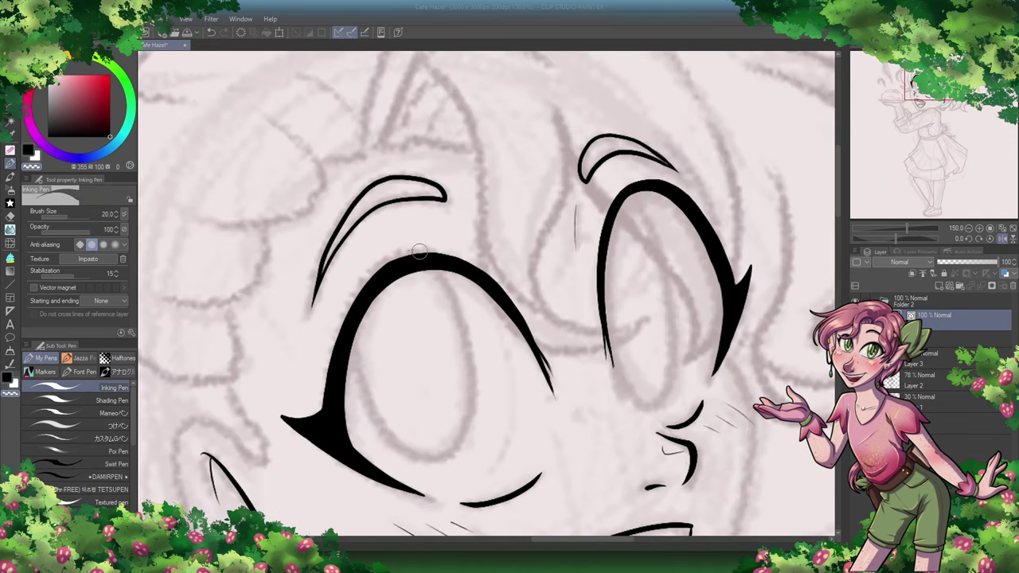
{"action": "left_click_drag", "start_coordinate": [420, 252], "coordinate": [481, 251]}
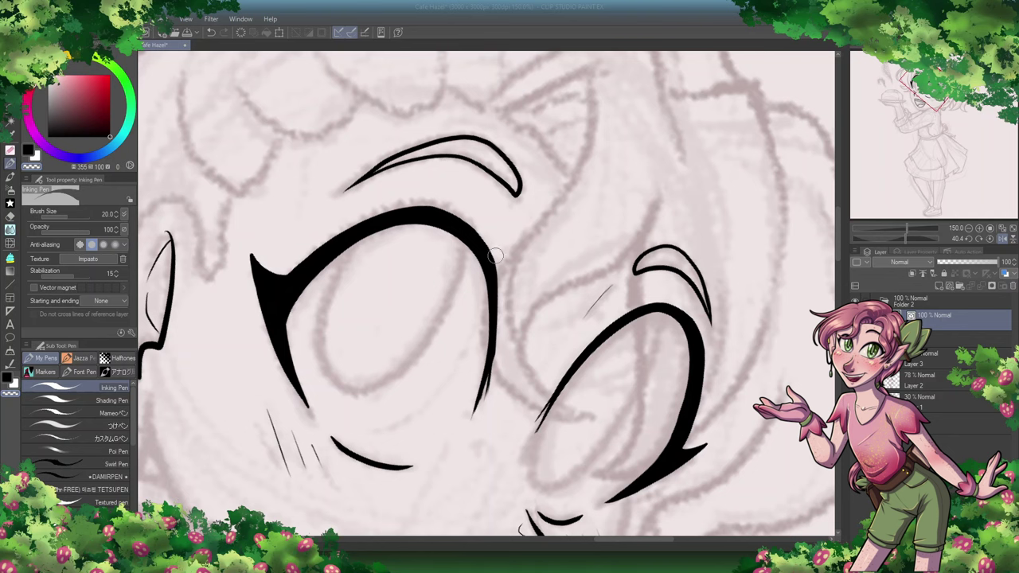
{"action": "key", "text": "ctrl+r"}
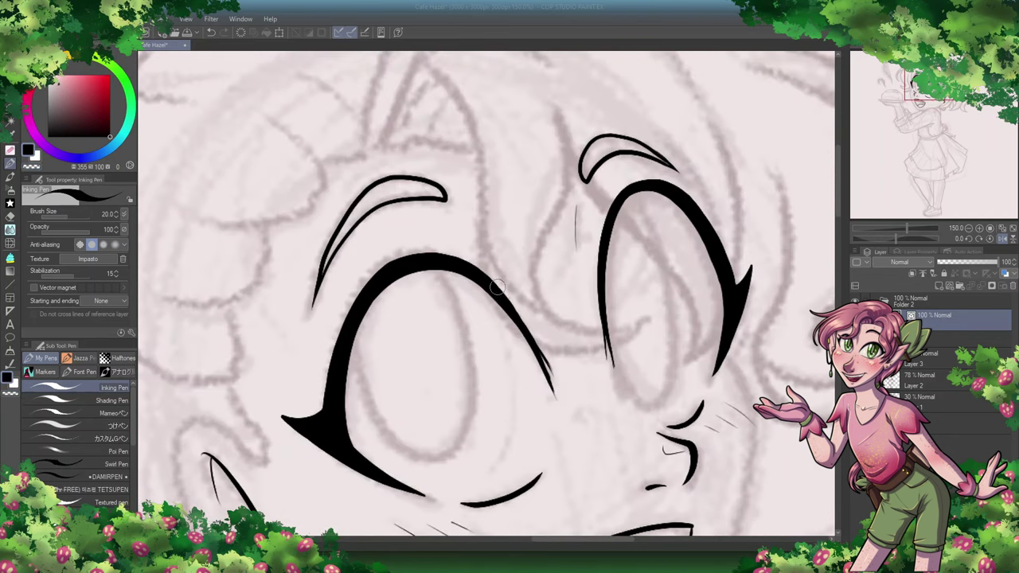
{"action": "left_click_drag", "start_coordinate": [475, 269], "coordinate": [536, 344]}
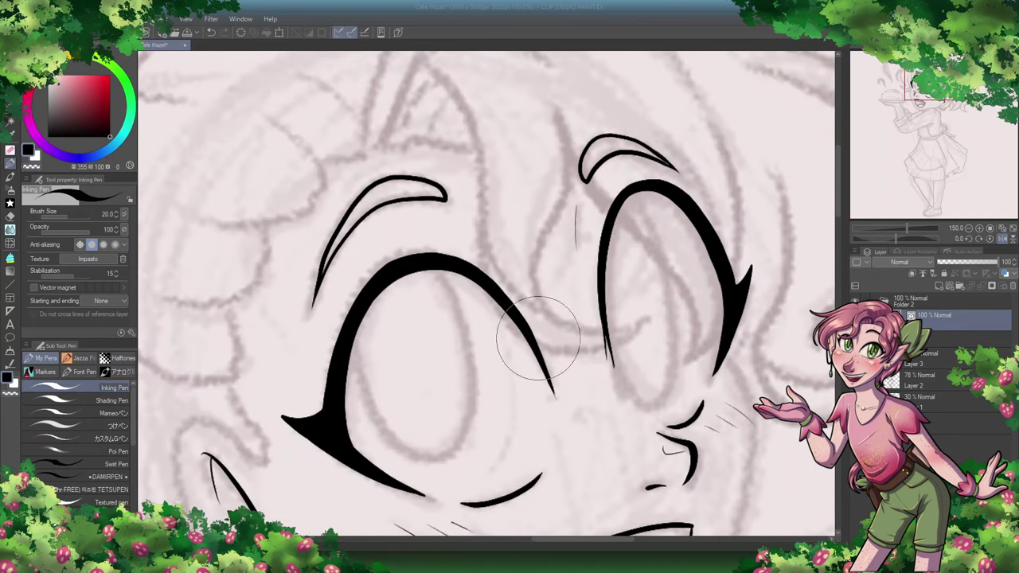
{"action": "key", "text": "ctrl+z"}
{"action": "left_click_drag", "start_coordinate": [555, 386], "coordinate": [519, 312]}
{"action": "mouse_move", "coordinate": [478, 271]}
{"action": "left_mouse_down"}
{"action": "mouse_move", "coordinate": [549, 355]}
{"action": "mouse_move", "coordinate": [535, 346]}
{"action": "left_mouse_up"}
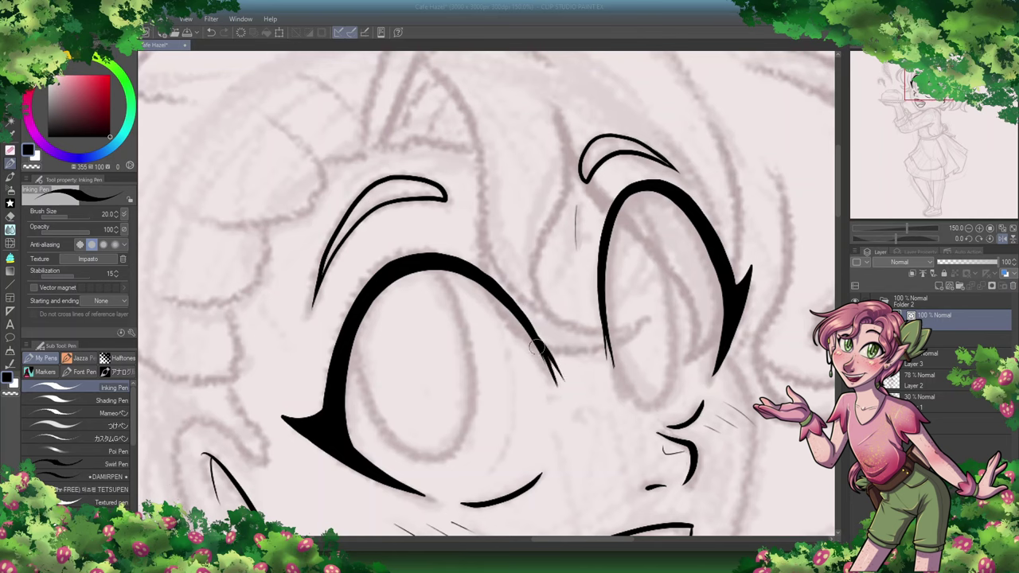
{"action": "key", "text": "e"}
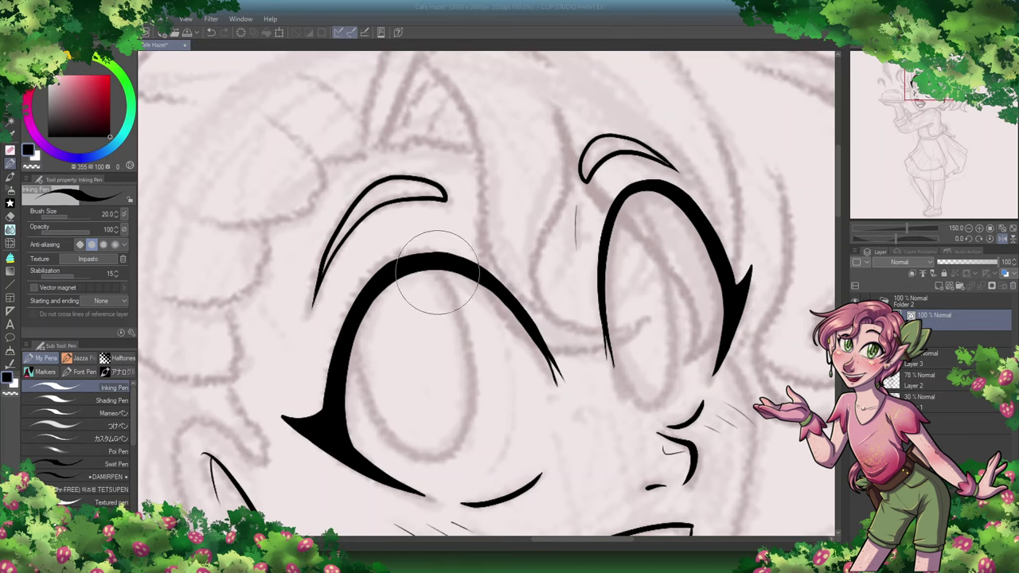
{"action": "key", "text": "p"}
{"action": "left_click_drag", "start_coordinate": [552, 357], "coordinate": [562, 394]}
Step: Add a hair layer above the dimmed face lines and ink the two peaked locks at the top of the bangs
{"action": "key", "text": "ctrl+minus"}
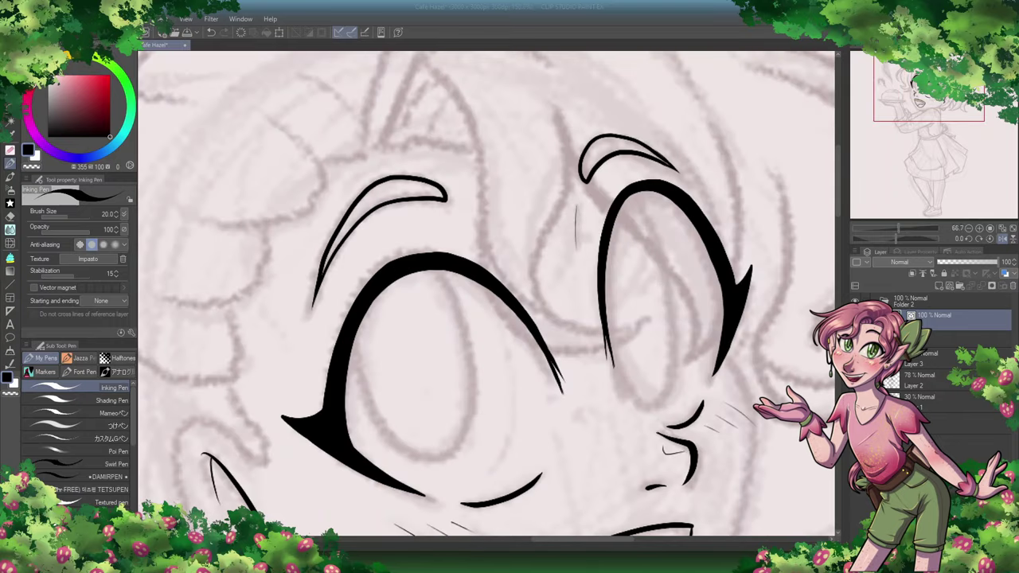
{"action": "key", "text": "p"}
{"action": "key", "text": "ctrl+minus"}
{"action": "key", "text": "ctrl+minus"}
{"action": "key", "text": "ctrl+minus"}
{"action": "key", "text": "ctrl+plus"}
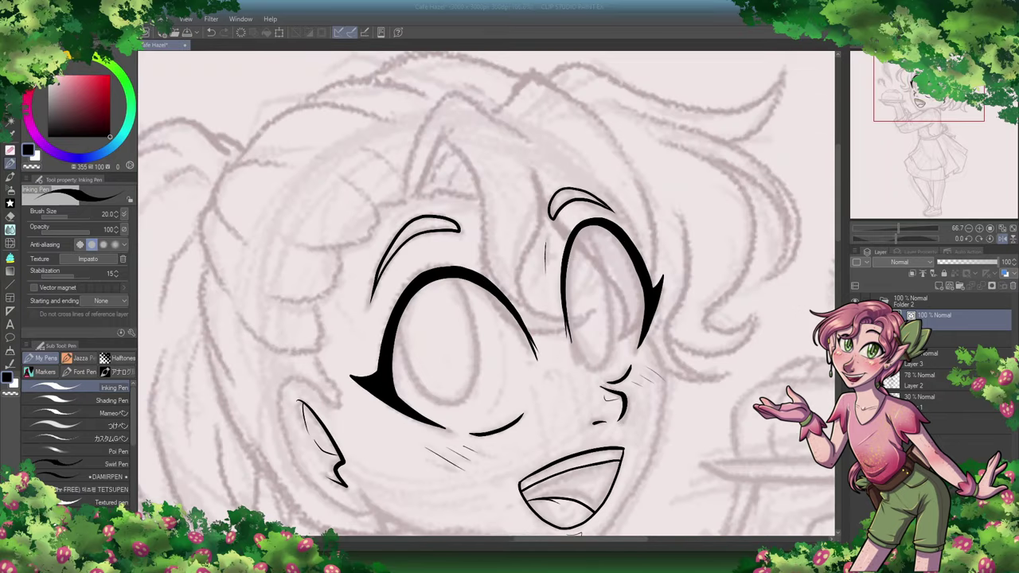
{"action": "key", "text": "ctrl+minus"}
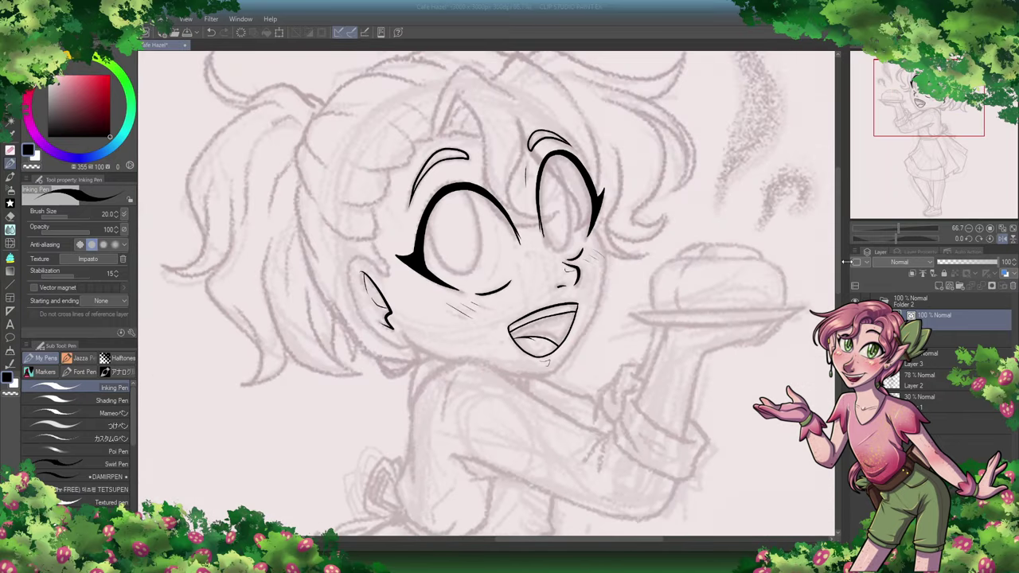
{"action": "left_click", "coordinate": [933, 323]}
{"action": "key", "text": "ctrl+plus"}
{"action": "scroll", "coordinate": [485, 294], "scroll_direction": "up", "scroll_amount": 3}
{"action": "mouse_move", "coordinate": [406, 307]}
{"action": "left_mouse_down"}
{"action": "mouse_move", "coordinate": [439, 208]}
{"action": "mouse_move", "coordinate": [477, 222]}
{"action": "mouse_move", "coordinate": [529, 181]}
{"action": "mouse_move", "coordinate": [637, 284]}
{"action": "left_mouse_up"}
{"action": "key", "text": "ctrl+z"}
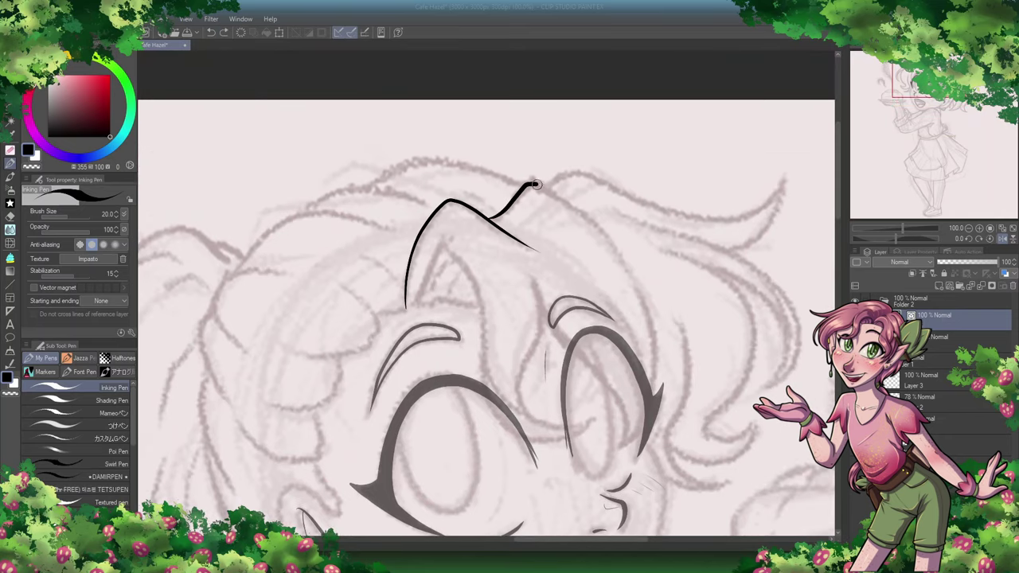
{"action": "left_click_drag", "start_coordinate": [487, 216], "coordinate": [609, 247]}
Step: Ink the first braid segment and the long curved bang lock falling between the eyes
{"action": "mouse_move", "coordinate": [330, 285]}
{"action": "left_mouse_down"}
{"action": "mouse_move", "coordinate": [374, 338]}
{"action": "mouse_move", "coordinate": [286, 354]}
{"action": "left_mouse_up"}
{"action": "mouse_move", "coordinate": [407, 307]}
{"action": "left_mouse_down"}
{"action": "mouse_move", "coordinate": [489, 400]}
{"action": "mouse_move", "coordinate": [596, 422]}
{"action": "left_mouse_up"}
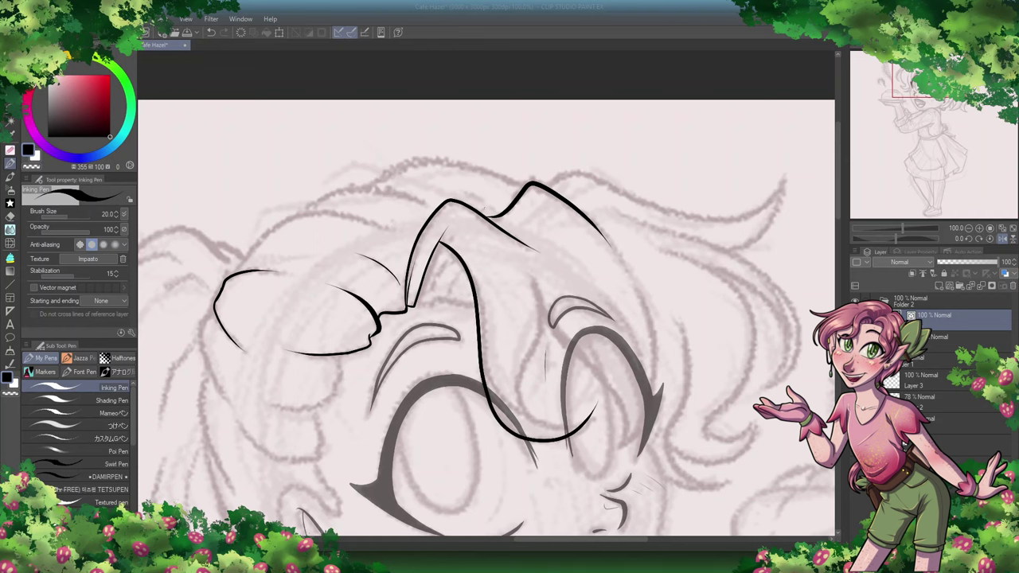
{"action": "key", "text": "ctrl+z"}
{"action": "mouse_move", "coordinate": [429, 241]}
{"action": "left_mouse_down"}
{"action": "mouse_move", "coordinate": [478, 232]}
{"action": "mouse_move", "coordinate": [390, 430]}
{"action": "left_mouse_up"}
{"action": "left_click", "coordinate": [212, 30]}
{"action": "mouse_move", "coordinate": [450, 452]}
{"action": "left_mouse_down"}
{"action": "mouse_move", "coordinate": [434, 380]}
{"action": "mouse_move", "coordinate": [521, 323]}
{"action": "left_mouse_up"}
{"action": "key", "text": "ctrl+@"}
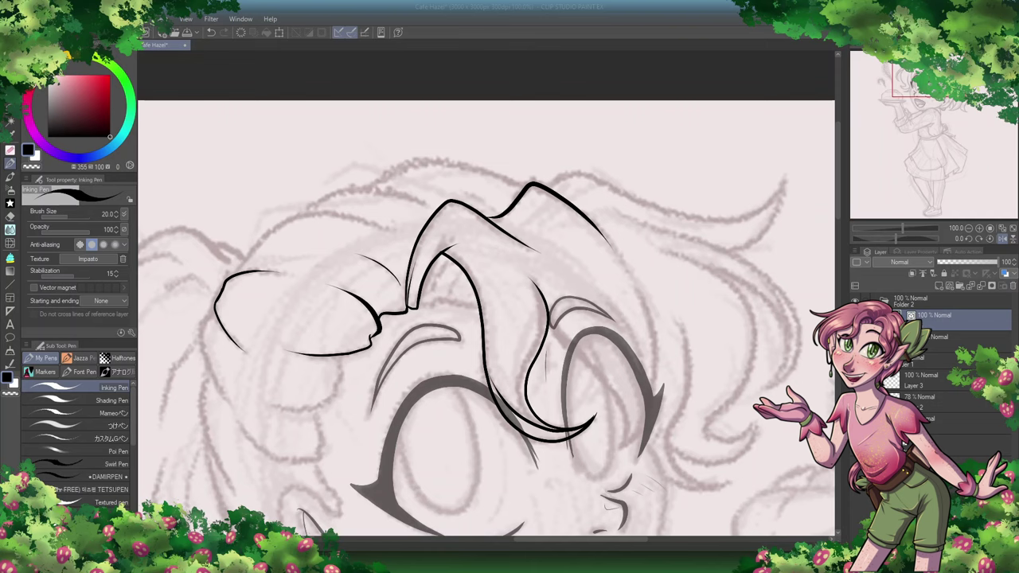
Step: Ink the bang lock sweeping across the far eye and the short strands beneath the parting
{"action": "mouse_move", "coordinate": [552, 325]}
{"action": "left_mouse_down"}
{"action": "mouse_move", "coordinate": [627, 444]}
{"action": "mouse_move", "coordinate": [640, 280]}
{"action": "left_mouse_up"}
{"action": "key", "text": "ctrl+z"}
{"action": "left_click_drag", "start_coordinate": [625, 451], "coordinate": [636, 278]}
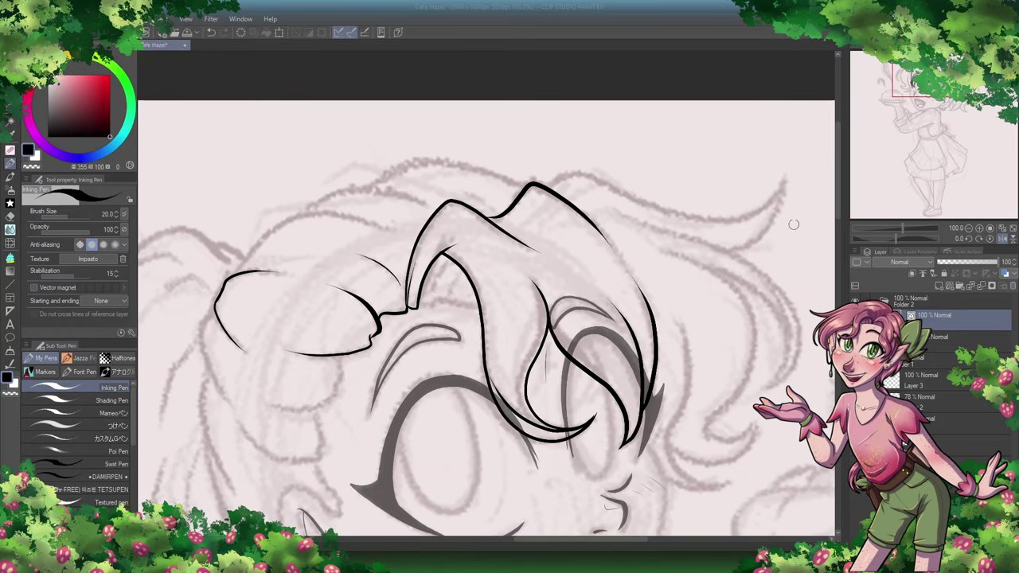
{"action": "scroll", "coordinate": [422, 251], "scroll_direction": "down", "scroll_amount": 2}
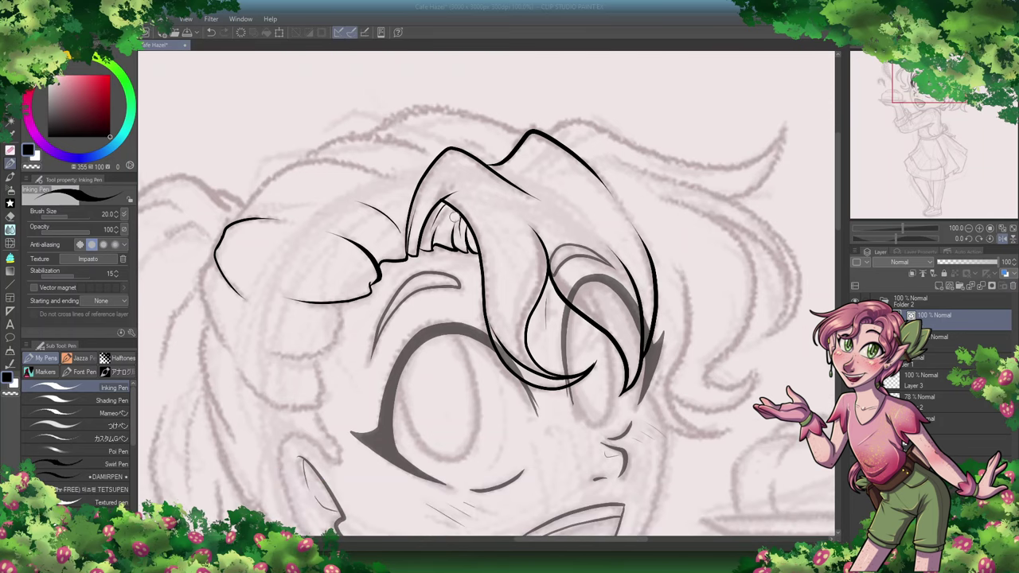
Step: Ink the curled side locks beside the far eye and the flicked lock at the top of the head
{"action": "scroll", "coordinate": [830, 216], "scroll_direction": "down", "scroll_amount": 2}
{"action": "left_click_drag", "start_coordinate": [728, 354], "coordinate": [661, 367]}
{"action": "key", "text": "ctrl+z"}
{"action": "mouse_move", "coordinate": [686, 199]}
{"action": "left_mouse_down"}
{"action": "mouse_move", "coordinate": [676, 342]}
{"action": "mouse_move", "coordinate": [655, 128]}
{"action": "mouse_move", "coordinate": [665, 239]}
{"action": "mouse_move", "coordinate": [720, 379]}
{"action": "left_mouse_up"}
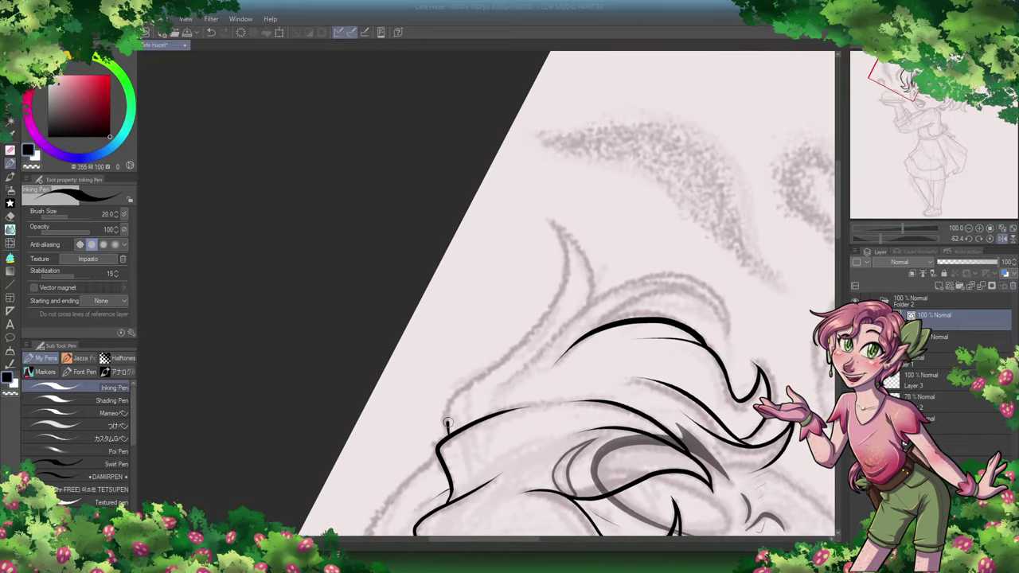
{"action": "key", "text": "ctrl+z"}
{"action": "left_click_drag", "start_coordinate": [448, 428], "coordinate": [566, 216]}
Step: Ink the outer curved lock beside the face and clean up where it meets the flicked lock
{"action": "mouse_move", "coordinate": [585, 303]}
{"action": "left_mouse_down"}
{"action": "mouse_move", "coordinate": [540, 247]}
{"action": "mouse_move", "coordinate": [566, 459]}
{"action": "left_mouse_up"}
{"action": "key", "text": "ctrl+z"}
{"action": "mouse_move", "coordinate": [525, 398]}
{"action": "left_mouse_down"}
{"action": "mouse_move", "coordinate": [557, 234]}
{"action": "mouse_move", "coordinate": [566, 470]}
{"action": "left_mouse_up"}
{"action": "key", "text": "ctrl+z"}
{"action": "key", "text": "ctrl+z"}
{"action": "key", "text": "ctrl+z"}
{"action": "left_click_drag", "start_coordinate": [550, 249], "coordinate": [528, 380]}
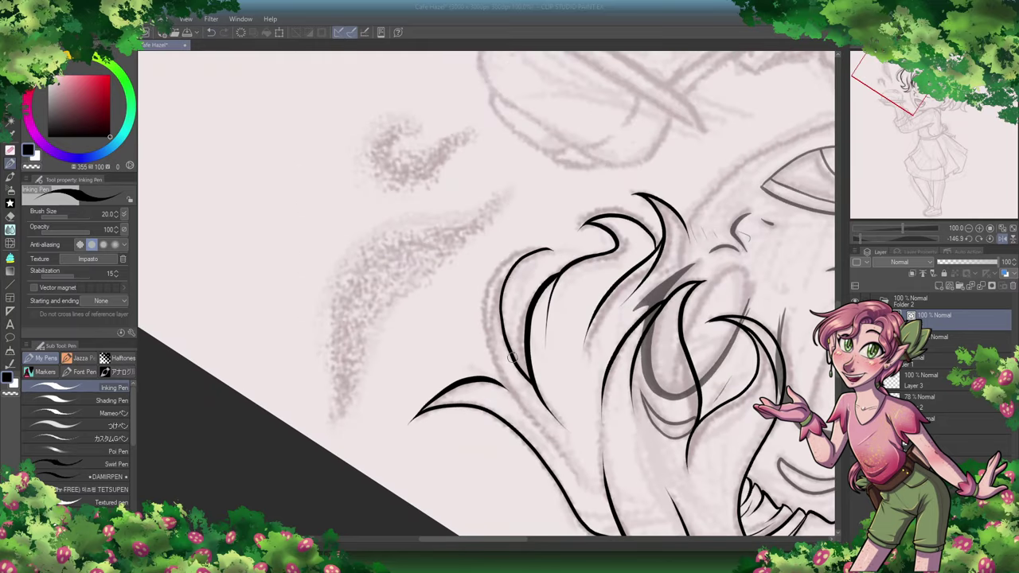
{"action": "left_click_drag", "start_coordinate": [553, 249], "coordinate": [518, 421]}
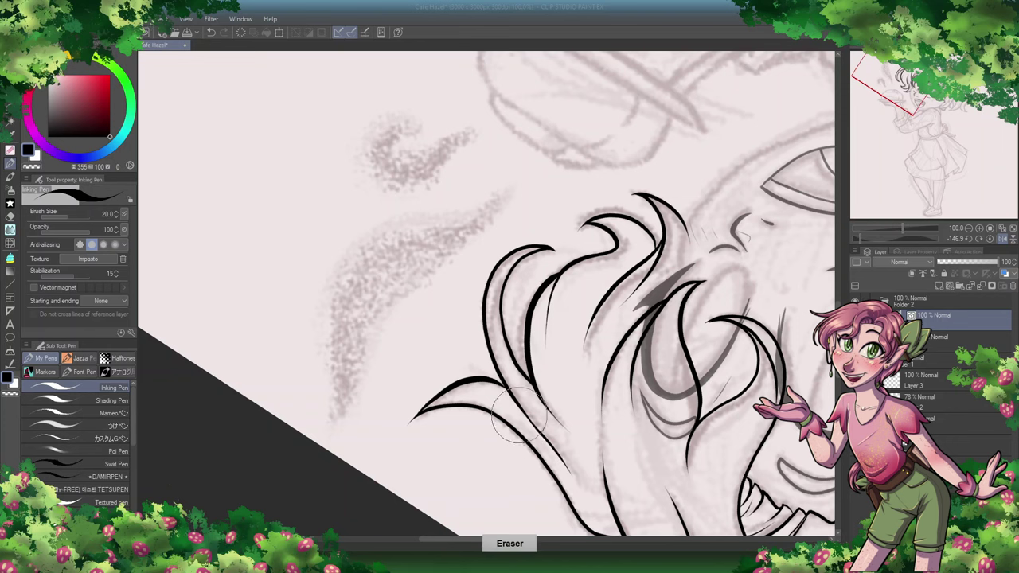
{"action": "key", "text": "e"}
{"action": "key", "text": "p"}
{"action": "key", "text": "ctrl+shift+0"}
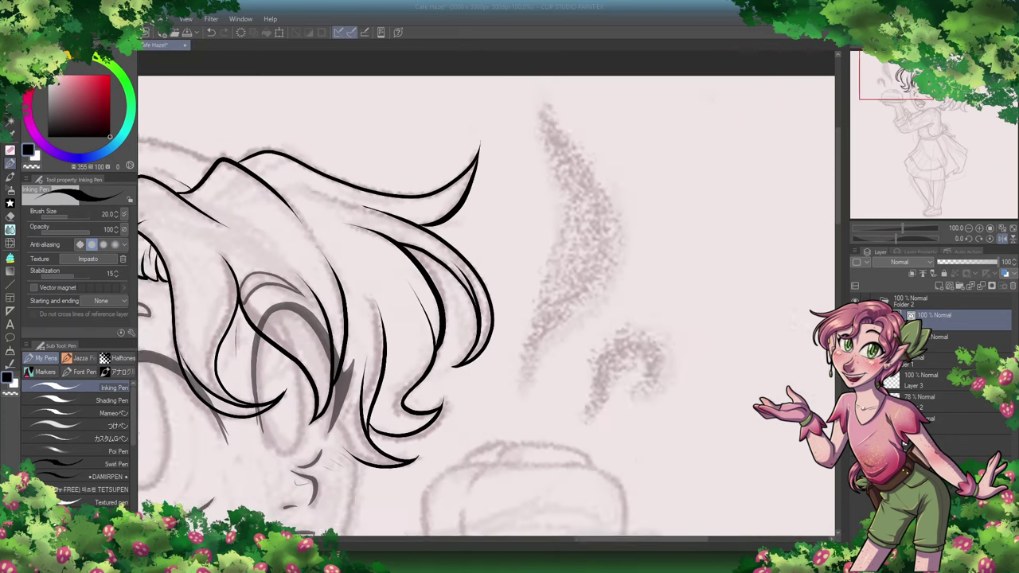
Step: Ink the crown outline and the overlapping hair strands behind the bangs
{"action": "mouse_move", "coordinate": [462, 239]}
{"action": "left_mouse_down"}
{"action": "mouse_move", "coordinate": [828, 248]}
{"action": "mouse_move", "coordinate": [827, 363]}
{"action": "left_mouse_up"}
{"action": "mouse_move", "coordinate": [454, 368]}
{"action": "left_mouse_down"}
{"action": "mouse_move", "coordinate": [537, 314]}
{"action": "mouse_move", "coordinate": [605, 299]}
{"action": "left_mouse_up"}
{"action": "left_click_drag", "start_coordinate": [521, 310], "coordinate": [643, 276]}
{"action": "left_click_drag", "start_coordinate": [748, 275], "coordinate": [598, 263]}
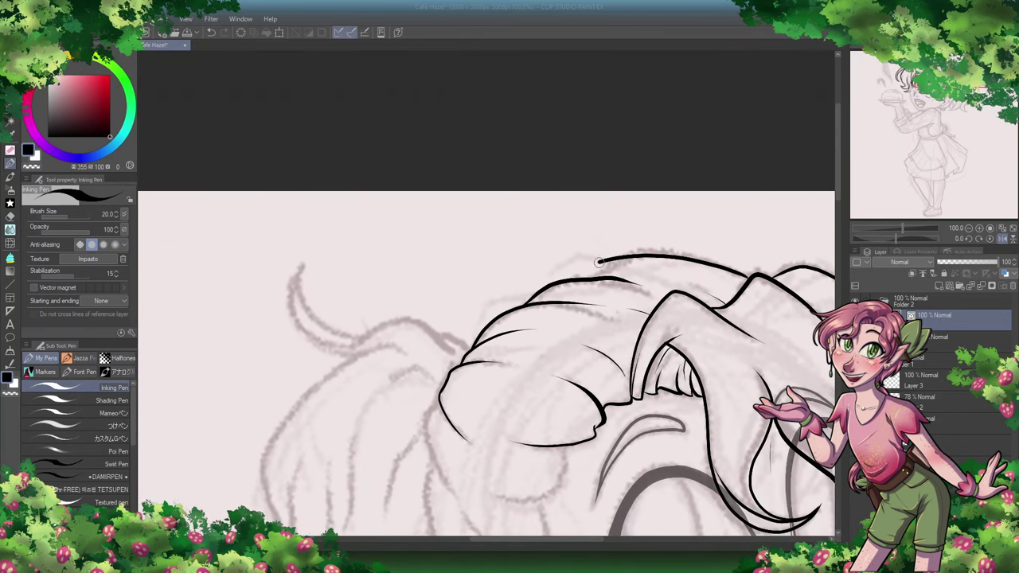
Step: Ink the remaining braid segments down to the ear, including the braid's outer edge
{"action": "left_click_drag", "start_coordinate": [748, 275], "coordinate": [748, 98]}
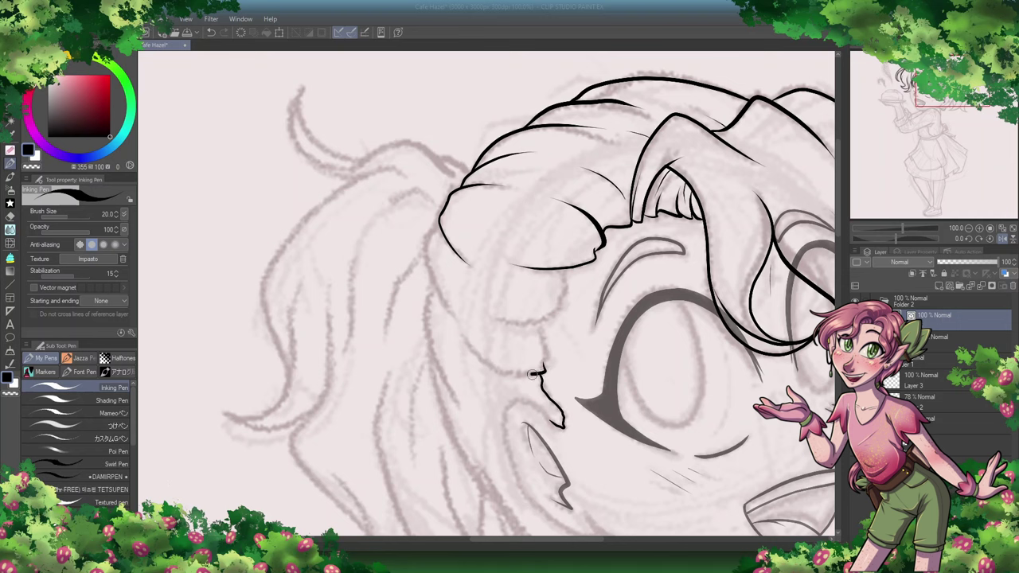
{"action": "left_click_drag", "start_coordinate": [471, 362], "coordinate": [537, 325]}
{"action": "left_click_drag", "start_coordinate": [567, 274], "coordinate": [479, 314]}
{"action": "mouse_move", "coordinate": [437, 224]}
{"action": "left_mouse_down"}
{"action": "mouse_move", "coordinate": [430, 288]}
{"action": "mouse_move", "coordinate": [466, 416]}
{"action": "left_mouse_up"}
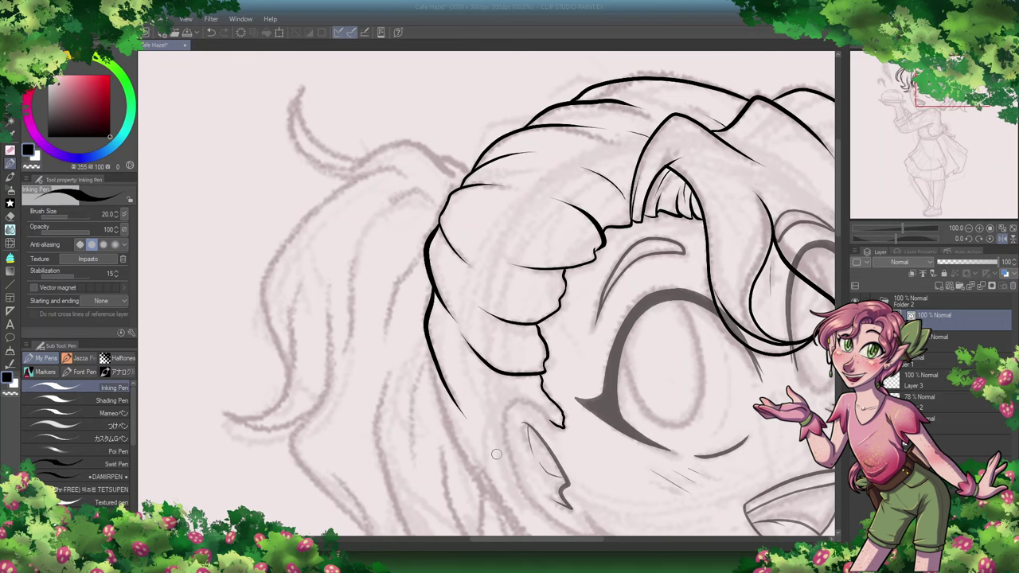
Step: Ink the hair edge running behind the ear and the small pointed tuft at the nape
{"action": "left_click_drag", "start_coordinate": [496, 453], "coordinate": [495, 326]}
{"action": "left_click_drag", "start_coordinate": [493, 374], "coordinate": [602, 428]}
{"action": "key", "text": "ctrl+z"}
{"action": "key", "text": "ctrl+z"}
{"action": "mouse_move", "coordinate": [482, 338]}
{"action": "left_mouse_down"}
{"action": "mouse_move", "coordinate": [589, 433]}
{"action": "mouse_move", "coordinate": [430, 256]}
{"action": "left_mouse_up"}
{"action": "left_click_drag", "start_coordinate": [546, 424], "coordinate": [595, 436]}
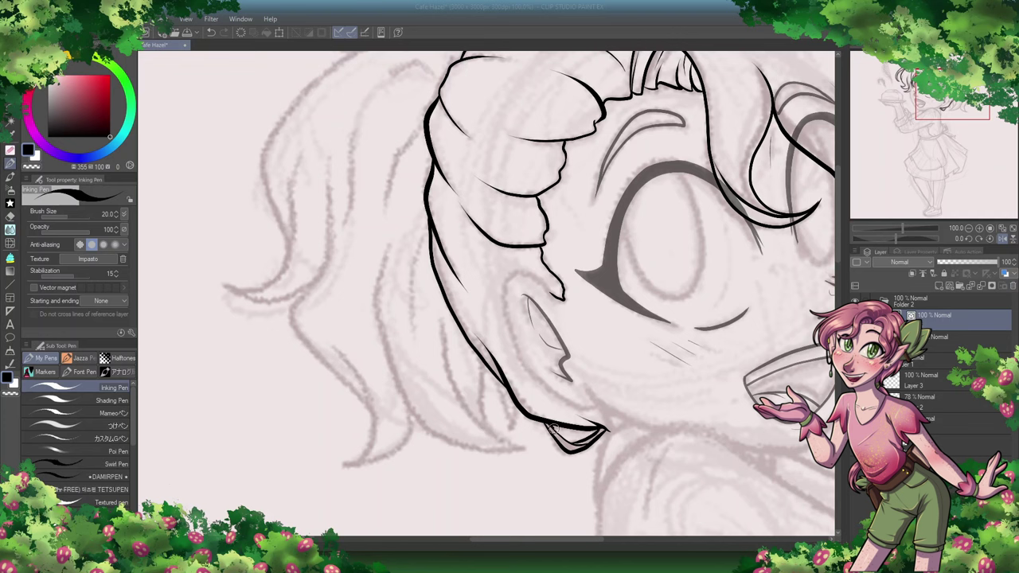
Step: Ink the large inner ponytail lock and the thin strands between it and the nape
{"action": "left_click_drag", "start_coordinate": [512, 427], "coordinate": [489, 371]}
{"action": "left_click_drag", "start_coordinate": [525, 449], "coordinate": [393, 402]}
{"action": "key", "text": "ctrl+z"}
{"action": "left_click_drag", "start_coordinate": [389, 254], "coordinate": [525, 448]}
{"action": "left_click_drag", "start_coordinate": [440, 314], "coordinate": [514, 442]}
{"action": "left_click_drag", "start_coordinate": [487, 363], "coordinate": [482, 428]}
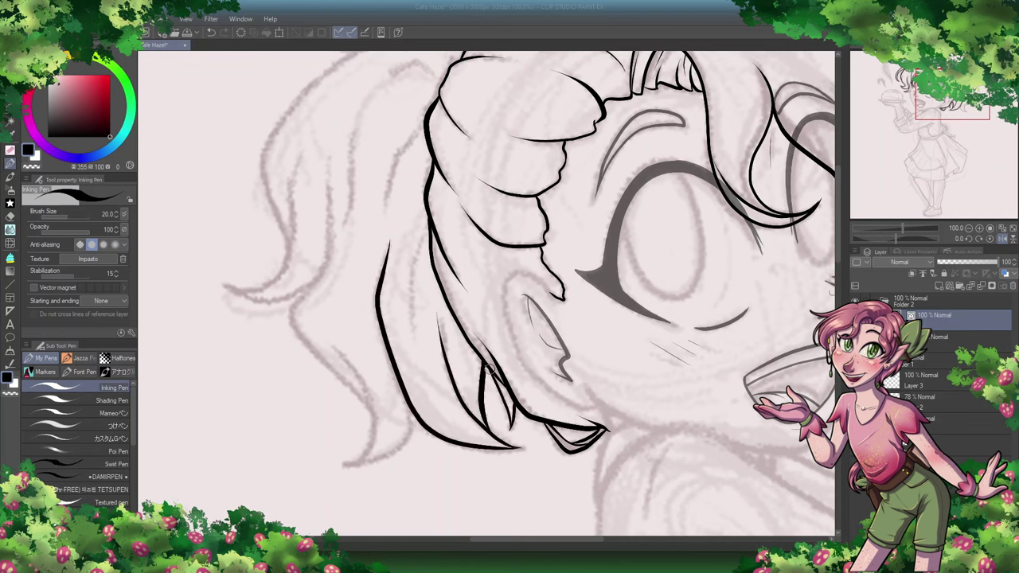
Step: Ink the next ponytail lock outward, with its curled lower tip and wavy outer edge
{"action": "key", "text": "e"}
{"action": "key", "text": "p"}
{"action": "mouse_move", "coordinate": [410, 412]}
{"action": "left_mouse_down"}
{"action": "mouse_move", "coordinate": [342, 463]}
{"action": "mouse_move", "coordinate": [335, 348]}
{"action": "mouse_move", "coordinate": [398, 429]}
{"action": "mouse_move", "coordinate": [342, 464]}
{"action": "left_mouse_up"}
{"action": "key", "text": "ctrl+z"}
{"action": "key", "text": "ctrl+z"}
{"action": "left_click_drag", "start_coordinate": [345, 460], "coordinate": [335, 348]}
{"action": "left_click_drag", "start_coordinate": [362, 402], "coordinate": [327, 156]}
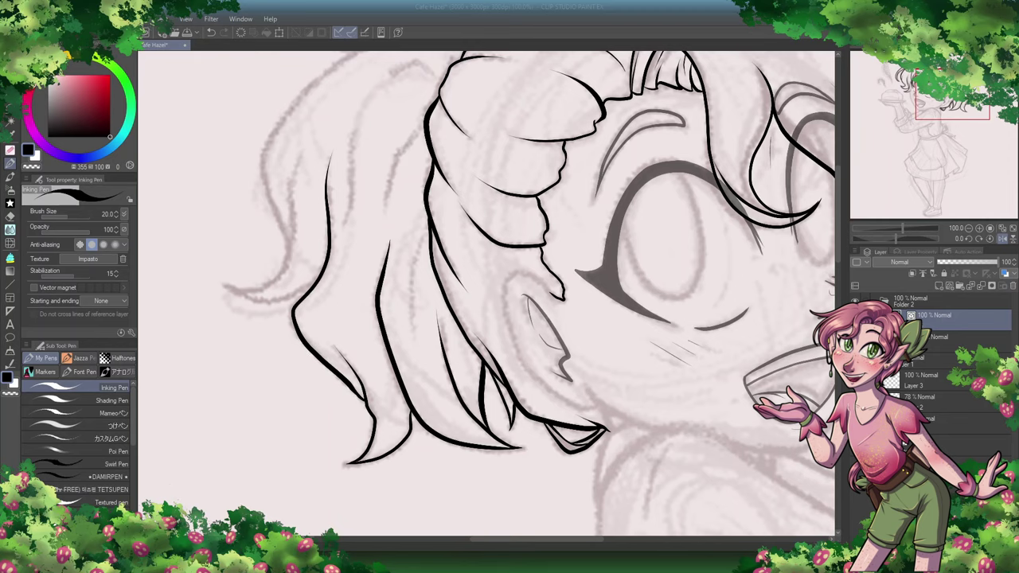
Step: Ink the upper edges of the inner ponytail locks up to the point where the hair is tied
{"action": "scroll", "coordinate": [382, 318], "scroll_direction": "up", "scroll_amount": 3}
{"action": "left_click_drag", "start_coordinate": [414, 487], "coordinate": [428, 386]}
{"action": "left_click_drag", "start_coordinate": [426, 278], "coordinate": [387, 366]}
{"action": "left_click_drag", "start_coordinate": [443, 229], "coordinate": [352, 371]}
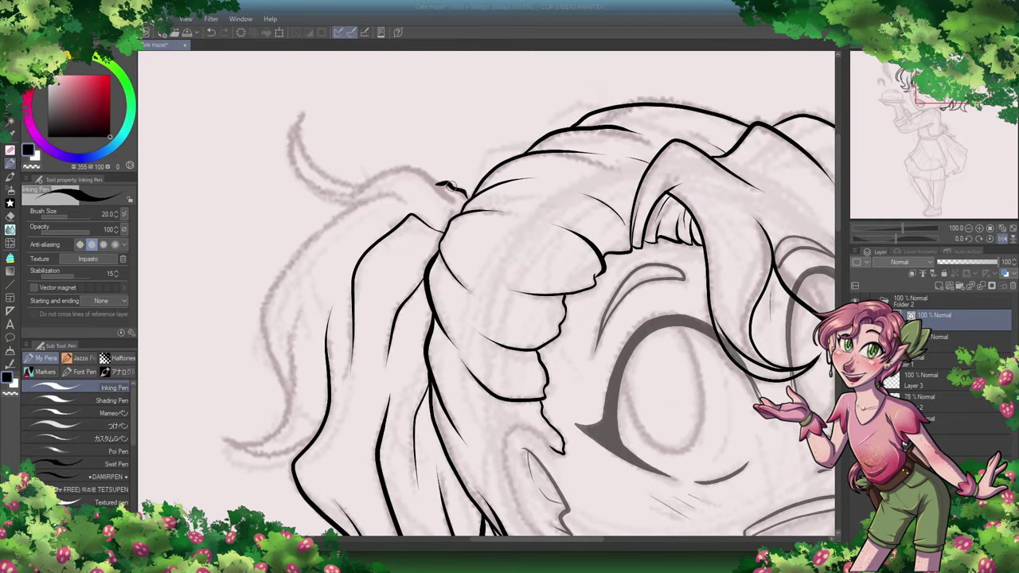
Step: Undo the last stroke, then ink the outermost ponytail lock with its curled tip and the flyaway strand above it
{"action": "key", "text": "ctrl+z"}
{"action": "mouse_move", "coordinate": [224, 438]}
{"action": "left_mouse_down"}
{"action": "mouse_move", "coordinate": [307, 456]}
{"action": "mouse_move", "coordinate": [287, 342]}
{"action": "mouse_move", "coordinate": [389, 179]}
{"action": "mouse_move", "coordinate": [450, 195]}
{"action": "left_mouse_up"}
{"action": "left_click_drag", "start_coordinate": [302, 115], "coordinate": [333, 206]}
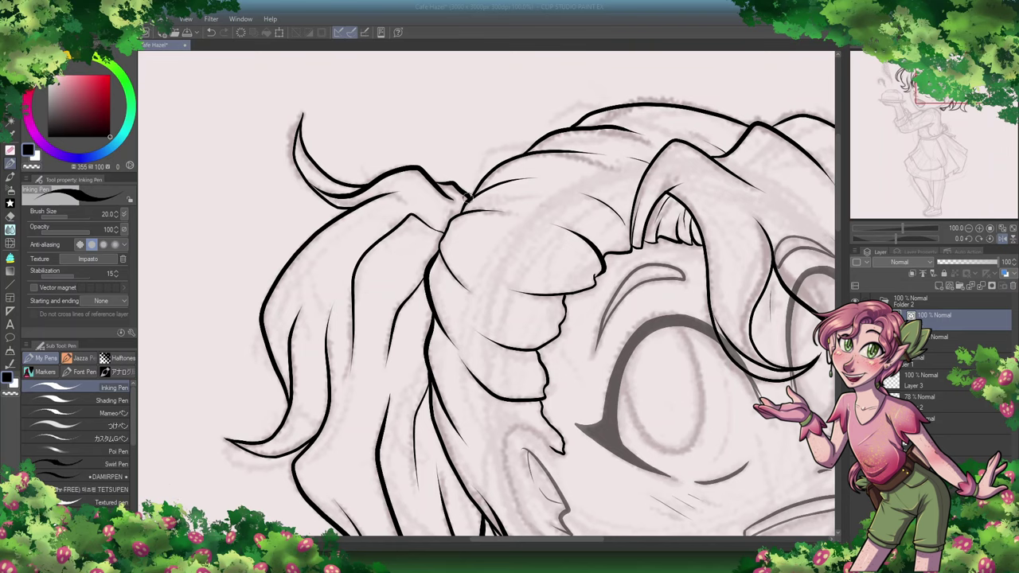
Step: Lower the hair line layer to 30% opacity, set sketch Folder 1 to 36%, and make Layer 6 active
{"action": "key", "text": "ctrl+minus"}
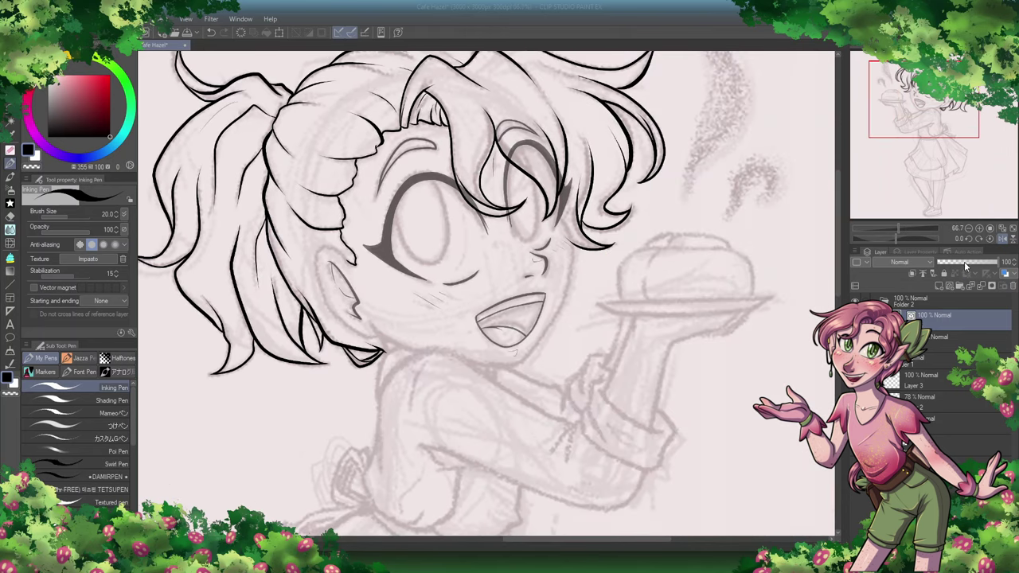
{"action": "key", "text": "ctrl+plus"}
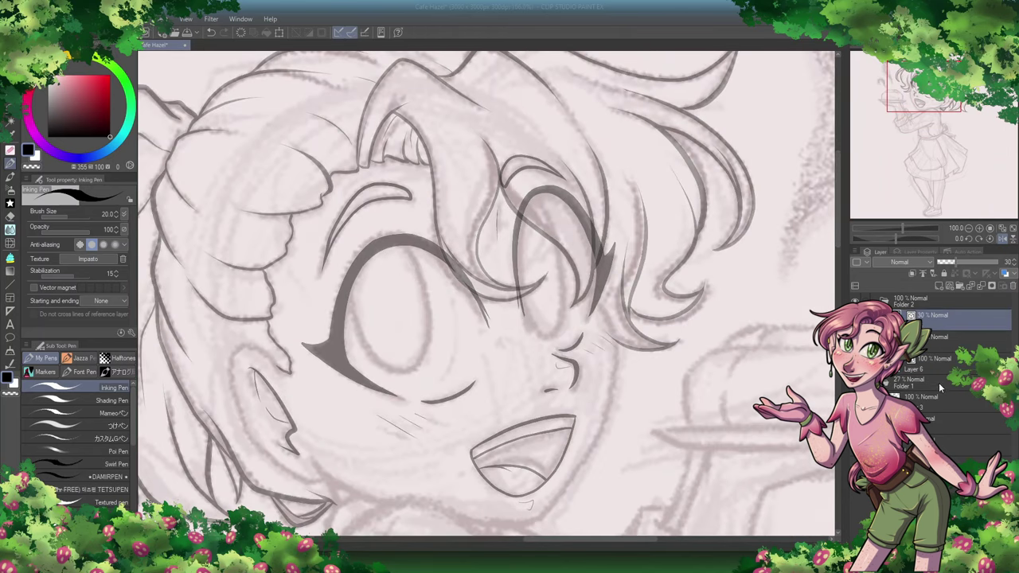
{"action": "left_click", "coordinate": [938, 382]}
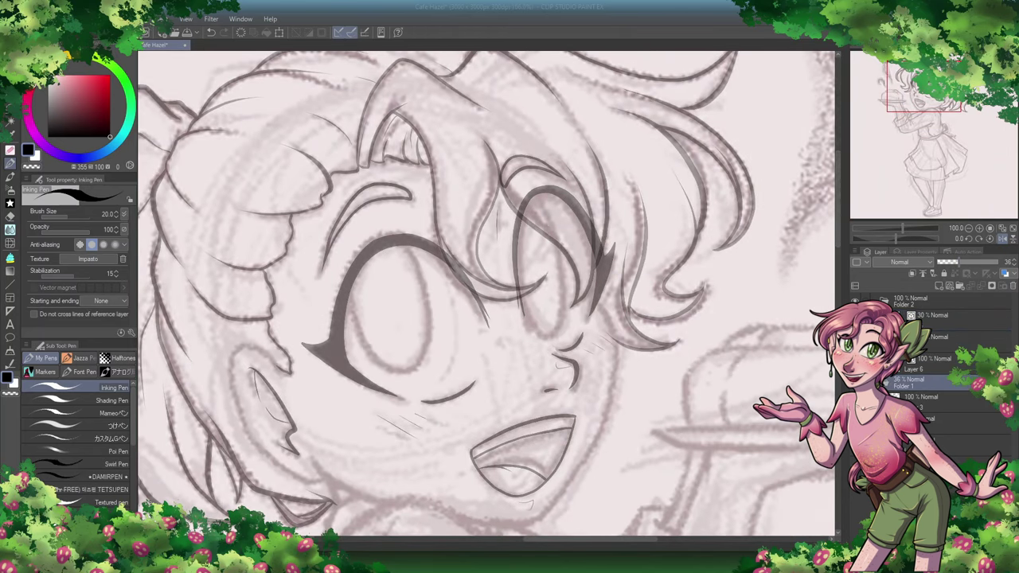
{"action": "left_click", "coordinate": [910, 368]}
{"action": "key", "text": "ctrl+z"}
Step: Ink the far edge of the face, the ear outline, and the cheek line down around the chin
{"action": "mouse_move", "coordinate": [571, 168]}
{"action": "left_mouse_down"}
{"action": "mouse_move", "coordinate": [611, 297]}
{"action": "mouse_move", "coordinate": [601, 298]}
{"action": "left_mouse_up"}
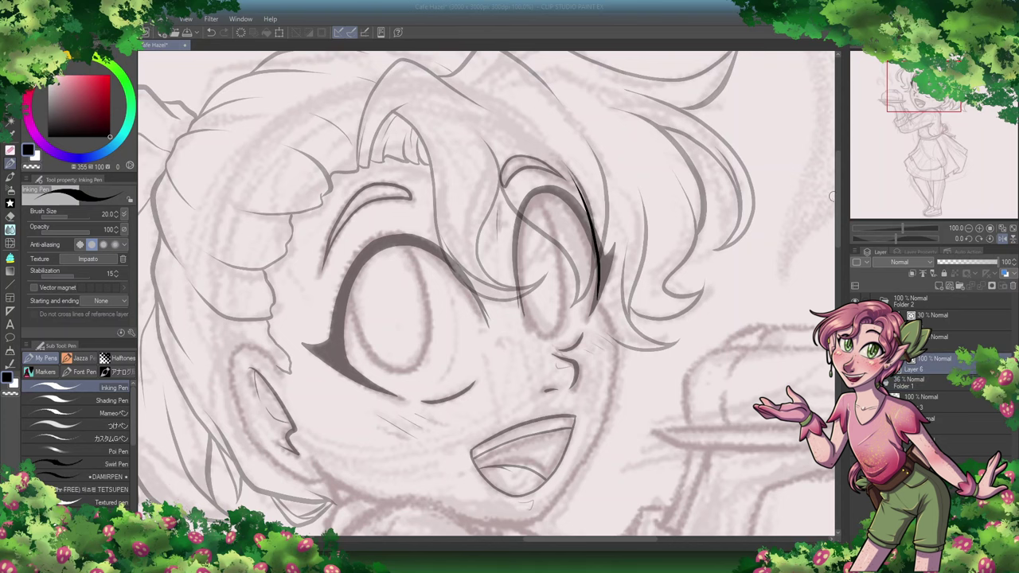
{"action": "scroll", "coordinate": [561, 153], "scroll_direction": "down", "scroll_amount": 2}
{"action": "mouse_move", "coordinate": [280, 296]}
{"action": "left_mouse_down"}
{"action": "mouse_move", "coordinate": [248, 296]}
{"action": "mouse_move", "coordinate": [325, 405]}
{"action": "left_mouse_up"}
{"action": "mouse_move", "coordinate": [598, 231]}
{"action": "left_mouse_down"}
{"action": "mouse_move", "coordinate": [549, 433]}
{"action": "mouse_move", "coordinate": [430, 440]}
{"action": "left_mouse_up"}
{"action": "right_click", "coordinate": [316, 386]}
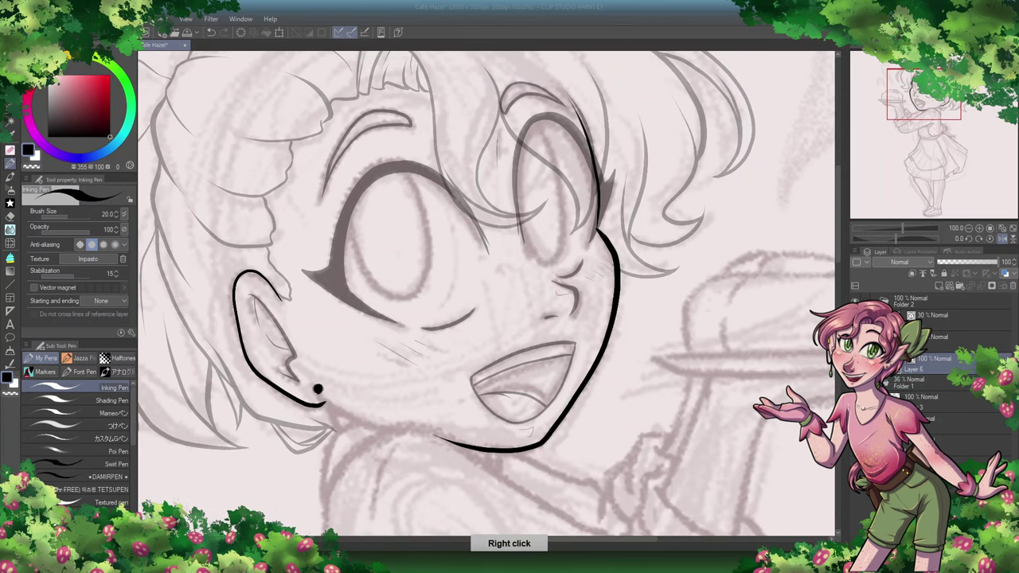
Step: Undo the last strokes and ink the jawline connecting the chin to the earlobe
{"action": "key", "text": "ctrl+z"}
{"action": "key", "text": "ctrl+z"}
{"action": "mouse_move", "coordinate": [318, 385]}
{"action": "left_mouse_down"}
{"action": "mouse_move", "coordinate": [342, 414]}
{"action": "mouse_move", "coordinate": [431, 443]}
{"action": "mouse_move", "coordinate": [533, 445]}
{"action": "left_mouse_up"}
{"action": "mouse_move", "coordinate": [533, 445]}
{"action": "left_mouse_down"}
{"action": "mouse_move", "coordinate": [605, 187]}
{"action": "mouse_move", "coordinate": [640, 269]}
{"action": "left_mouse_up"}
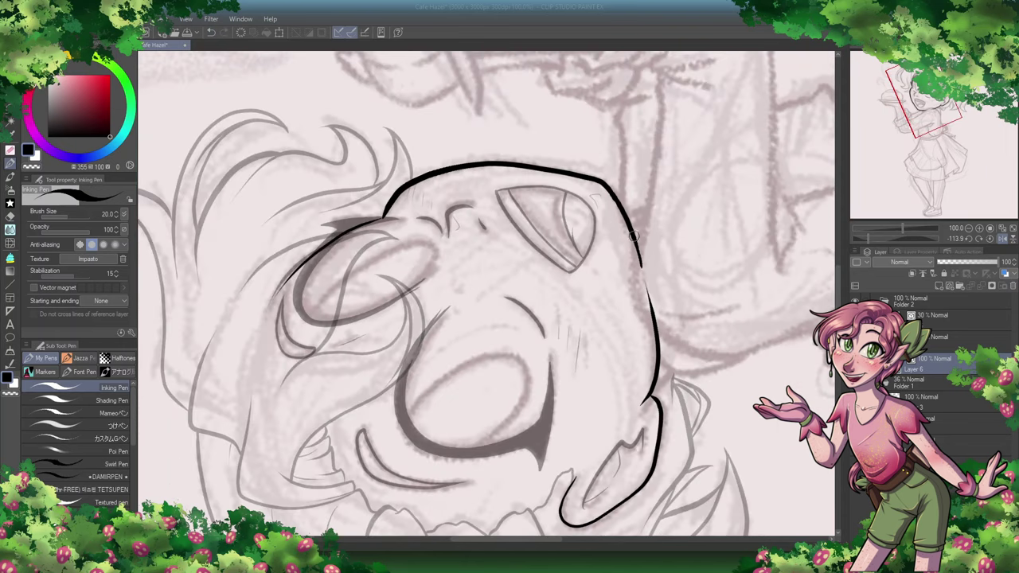
Step: Ink the two lines along the inner side of the raised forearm beneath the plate
{"action": "key", "text": "ctrl+@"}
{"action": "left_click_drag", "start_coordinate": [590, 536], "coordinate": [626, 536]}
{"action": "left_click_drag", "start_coordinate": [542, 374], "coordinate": [486, 509]}
{"action": "mouse_move", "coordinate": [523, 375]}
{"action": "left_mouse_down"}
{"action": "mouse_move", "coordinate": [517, 429]}
{"action": "mouse_move", "coordinate": [480, 479]}
{"action": "left_mouse_up"}
Step: Ink the underside of the hand supporting the plate and the forearm's outer edge, redoing the palm line
{"action": "scroll", "coordinate": [774, 282], "scroll_direction": "down", "scroll_amount": 2}
{"action": "left_click_drag", "start_coordinate": [595, 342], "coordinate": [667, 322]}
{"action": "left_click_drag", "start_coordinate": [667, 321], "coordinate": [695, 293]}
{"action": "key", "text": "ctrl+z"}
{"action": "key", "text": "ctrl+z"}
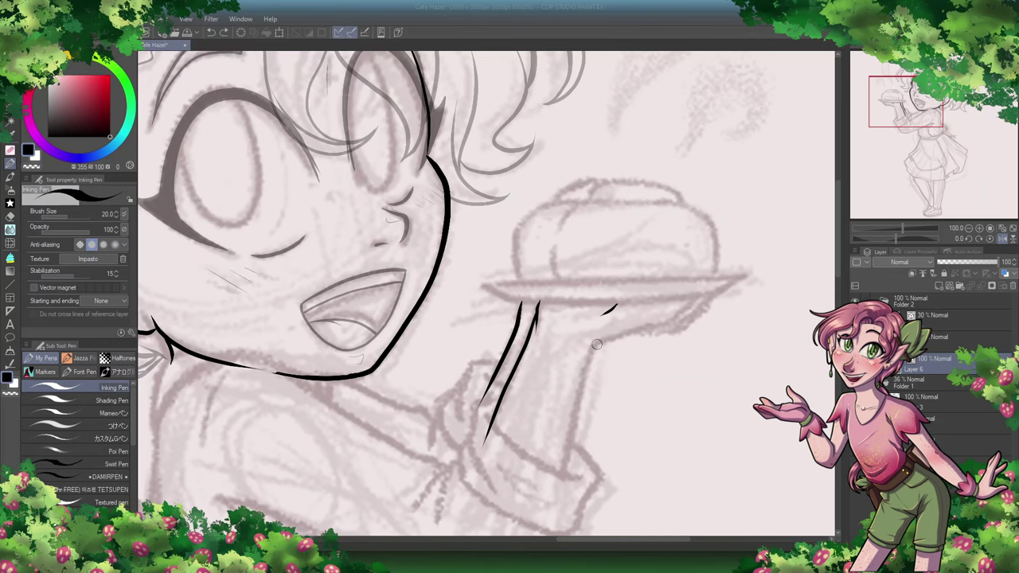
{"action": "left_click_drag", "start_coordinate": [594, 341], "coordinate": [666, 323]}
{"action": "mouse_move", "coordinate": [665, 323]}
{"action": "left_mouse_down"}
{"action": "mouse_move", "coordinate": [697, 296]}
{"action": "mouse_move", "coordinate": [660, 325]}
{"action": "left_mouse_up"}
{"action": "key", "text": "e"}
{"action": "mouse_move", "coordinate": [561, 502]}
{"action": "left_mouse_down"}
{"action": "mouse_move", "coordinate": [599, 340]}
{"action": "mouse_move", "coordinate": [697, 299]}
{"action": "left_mouse_up"}
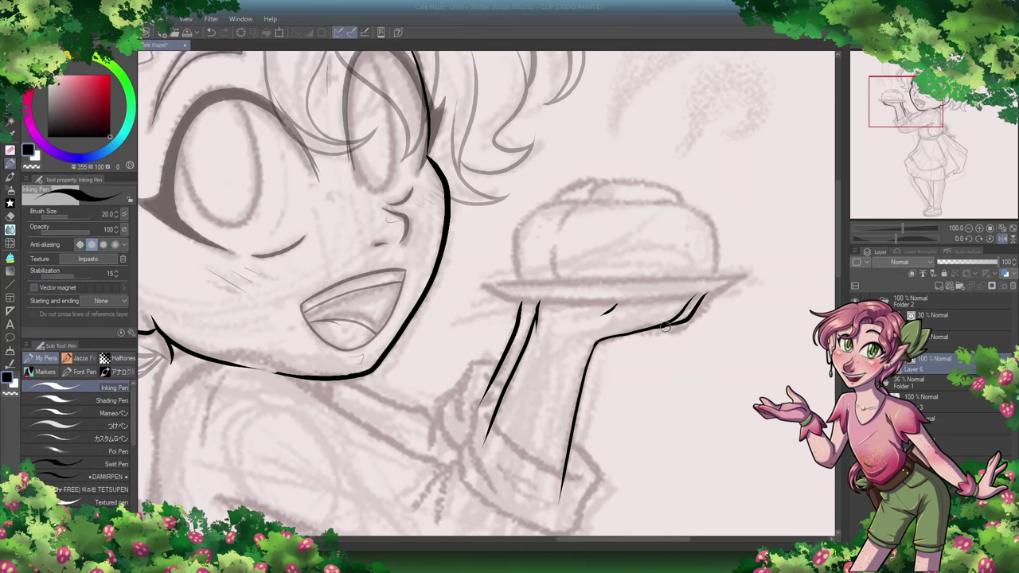
Step: Ink the outlines of both legs from the skirt hem down to the shoes
{"action": "scroll", "coordinate": [689, 323], "scroll_direction": "down", "scroll_amount": 10}
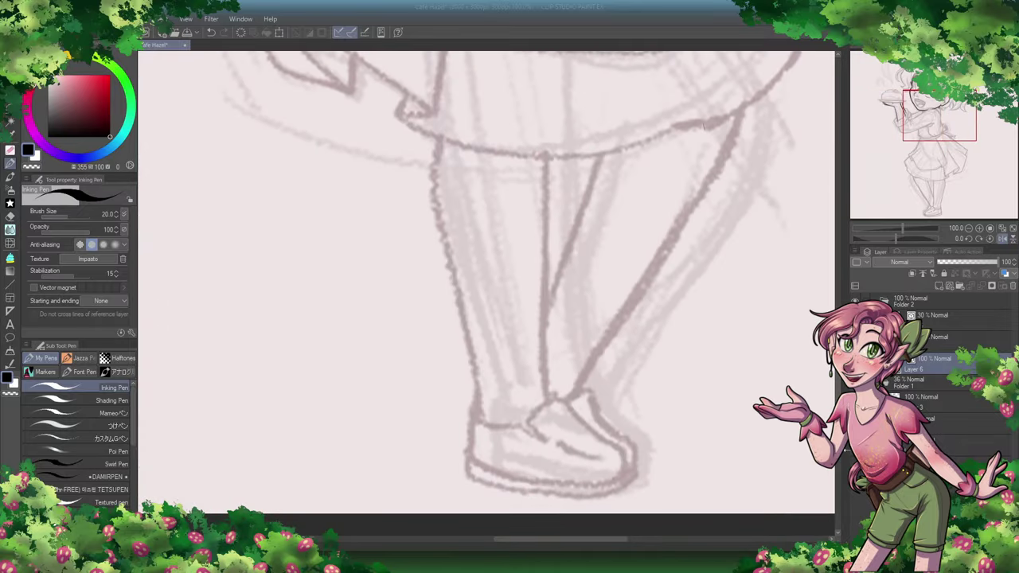
{"action": "left_click_drag", "start_coordinate": [557, 417], "coordinate": [551, 121]}
{"action": "left_click_drag", "start_coordinate": [477, 422], "coordinate": [452, 97]}
{"action": "left_click_drag", "start_coordinate": [740, 97], "coordinate": [575, 402]}
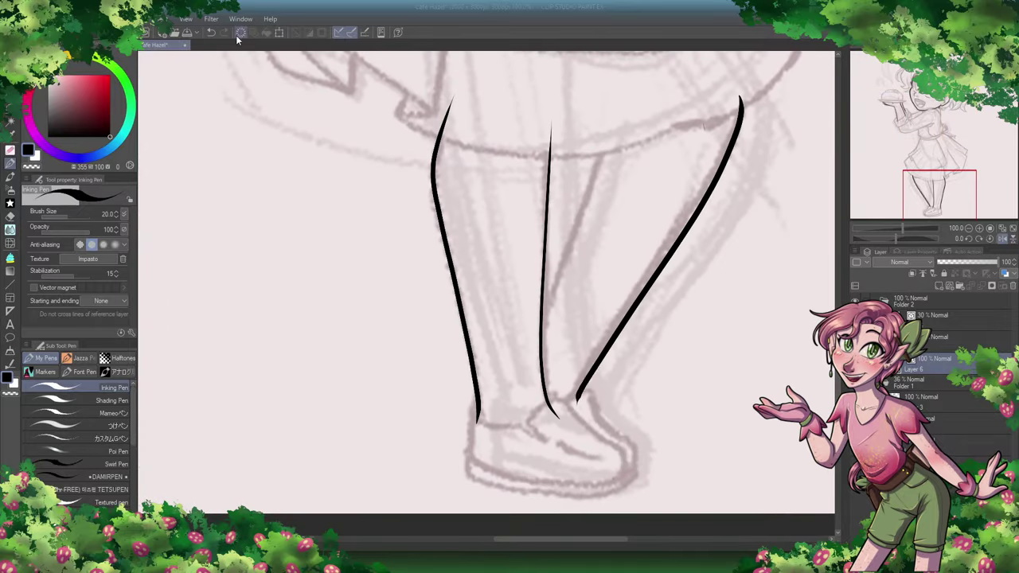
{"action": "left_click_drag", "start_coordinate": [540, 326], "coordinate": [606, 135]}
{"action": "mouse_move", "coordinate": [586, 172]}
{"action": "left_mouse_down"}
{"action": "mouse_move", "coordinate": [541, 320]}
{"action": "mouse_move", "coordinate": [609, 127]}
{"action": "left_mouse_up"}
{"action": "key", "text": "ctrl+z"}
{"action": "key", "text": "ctrl+z"}
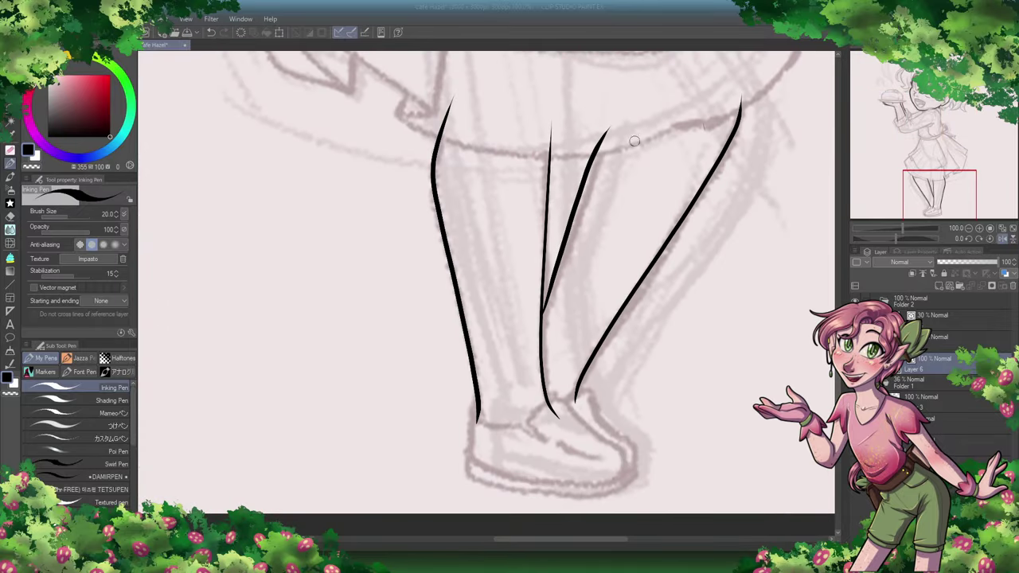
Step: Set Layer 6 to 59% opacity and ink a small round earring on a new layer above it
{"action": "scroll", "coordinate": [573, 252], "scroll_direction": "up", "scroll_amount": 12}
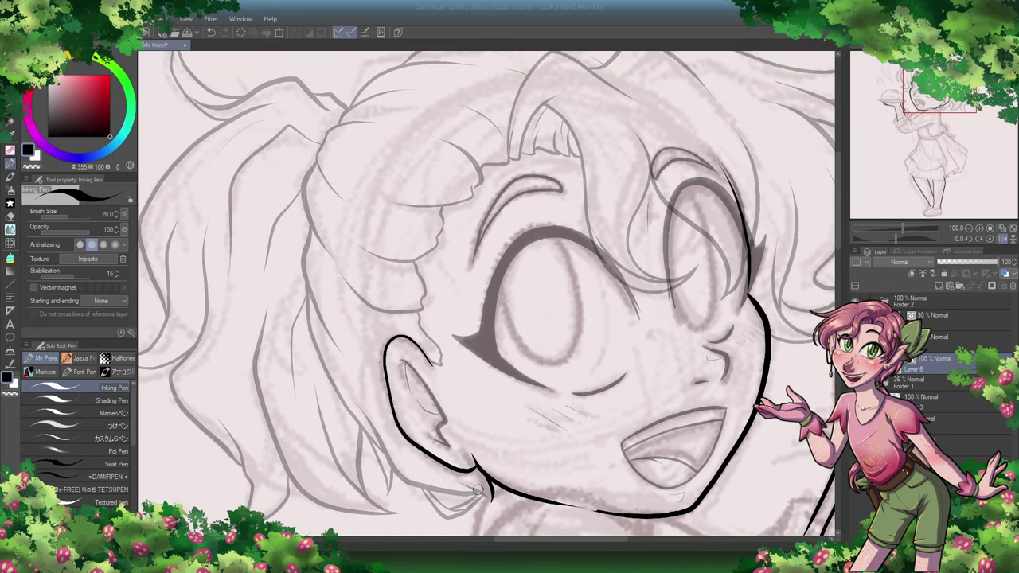
{"action": "left_click_drag", "start_coordinate": [972, 264], "coordinate": [972, 264]}
{"action": "left_click", "coordinate": [939, 285]}
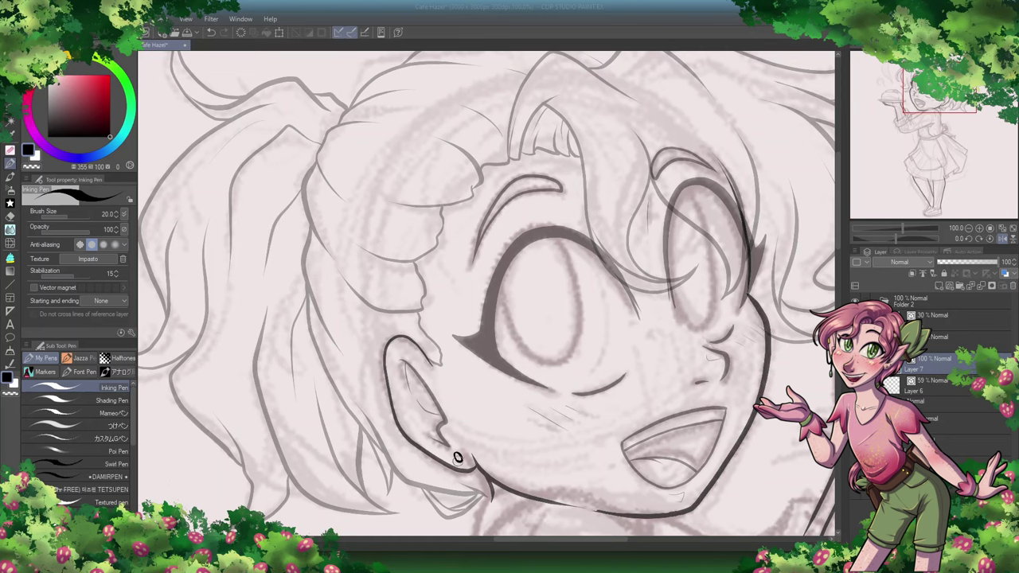
Step: Ink the iris outlines in both eyes, redoing the near eye's iris
{"action": "left_click_drag", "start_coordinate": [493, 541], "coordinate": [541, 541]}
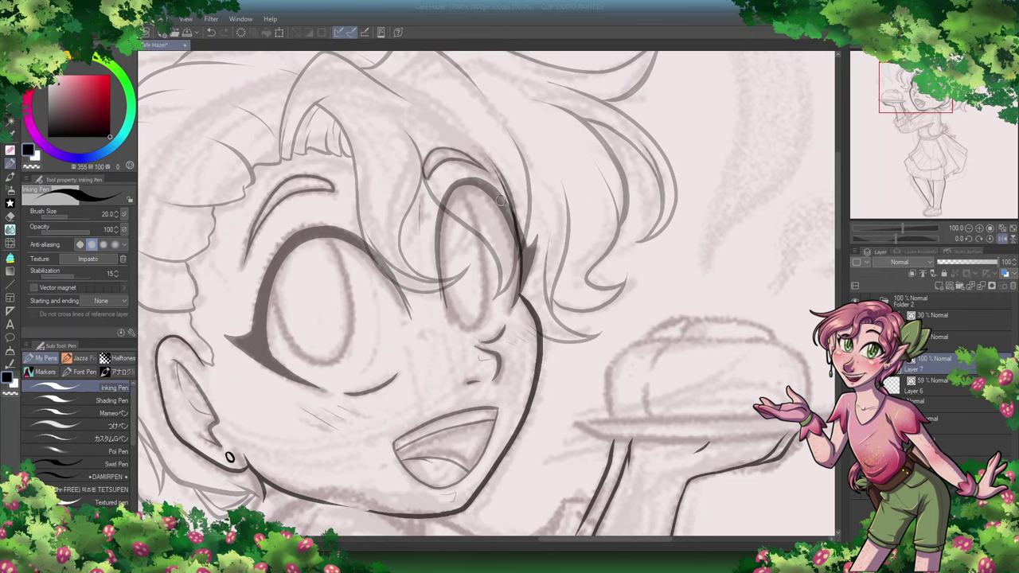
{"action": "left_click_drag", "start_coordinate": [325, 233], "coordinate": [319, 365]}
{"action": "key", "text": "ctrl+z"}
{"action": "key", "text": "ctrl+z"}
{"action": "left_click_drag", "start_coordinate": [271, 277], "coordinate": [343, 362]}
{"action": "left_click_drag", "start_coordinate": [330, 232], "coordinate": [346, 350]}
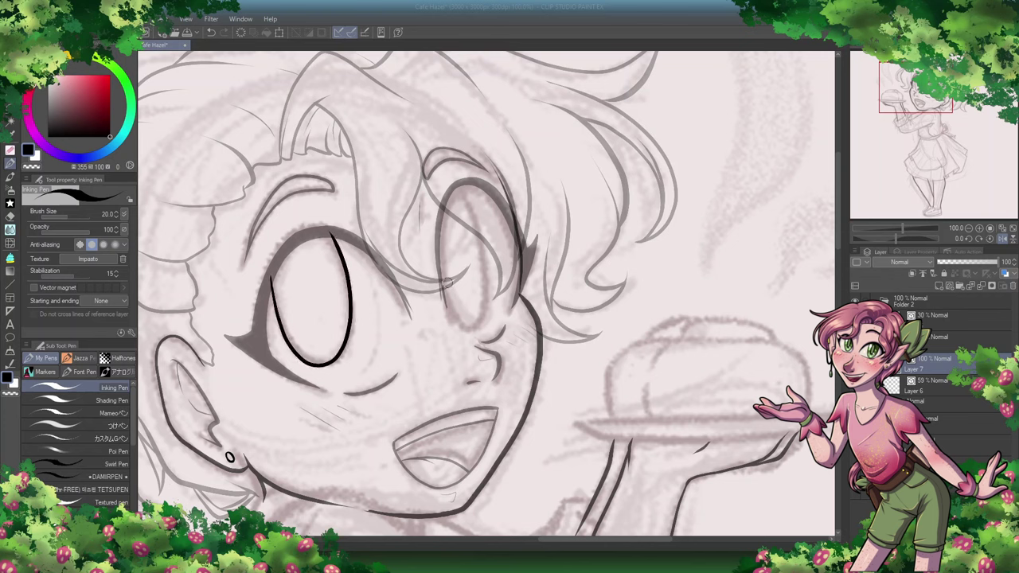
{"action": "left_click_drag", "start_coordinate": [457, 184], "coordinate": [456, 185]}
Step: Lasso and transform each iris, scaling the far one to 96% height, and lower Layer 7 to 73% opacity
{"action": "key", "text": "m"}
{"action": "left_click_drag", "start_coordinate": [380, 350], "coordinate": [362, 364]}
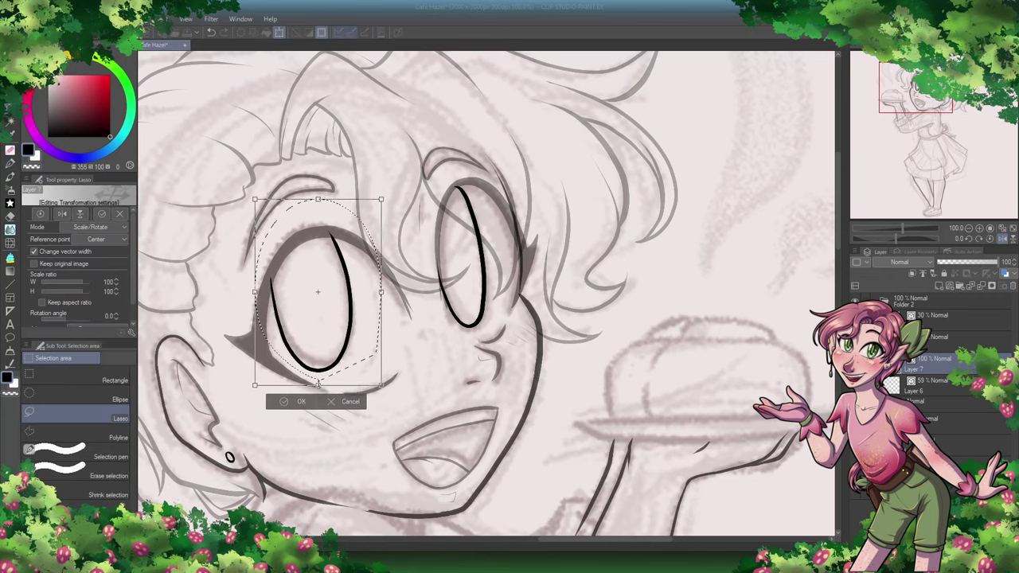
{"action": "left_click_drag", "start_coordinate": [469, 179], "coordinate": [478, 346]}
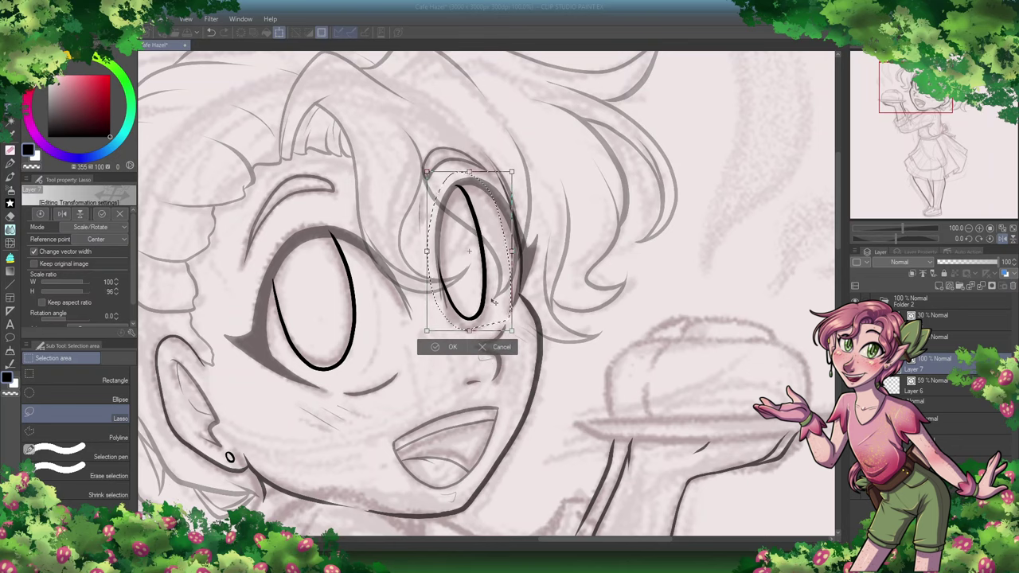
{"action": "scroll", "coordinate": [566, 539], "scroll_direction": "down", "scroll_amount": 10}
{"action": "scroll", "coordinate": [565, 538], "scroll_direction": "up", "scroll_amount": 10}
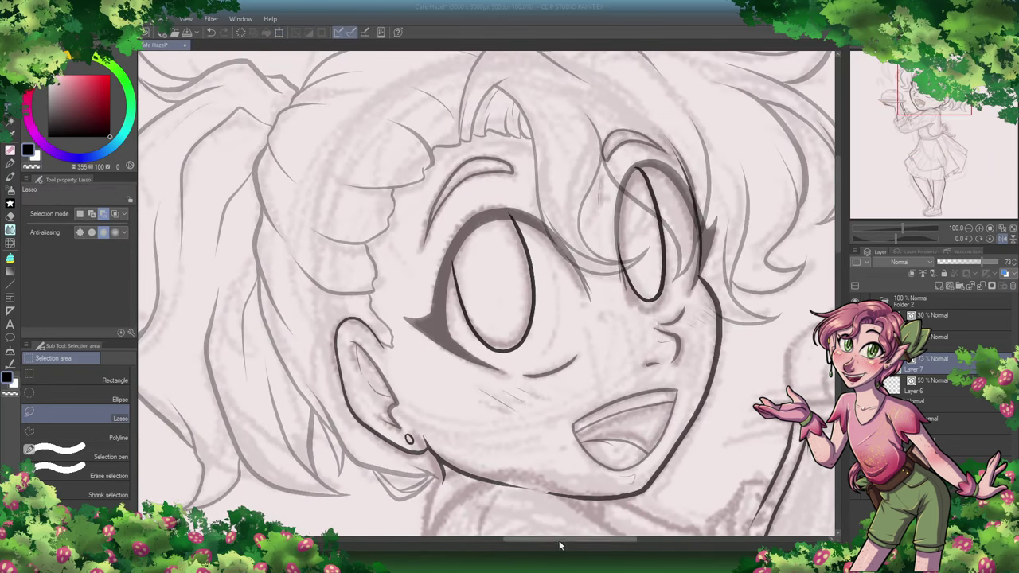
Step: Ink the plate's long top rim and its underside above the hand
{"action": "key", "text": "p"}
{"action": "left_click_drag", "start_coordinate": [538, 419], "coordinate": [667, 199]}
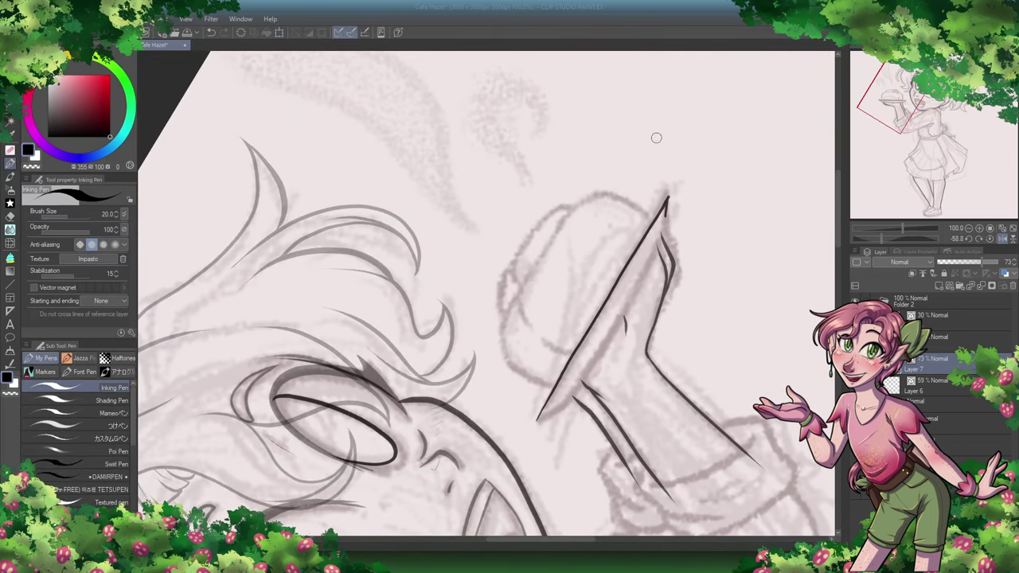
{"action": "key", "text": "ctrl+z"}
{"action": "mouse_move", "coordinate": [553, 411]}
{"action": "left_mouse_down"}
{"action": "mouse_move", "coordinate": [662, 229]}
{"action": "mouse_move", "coordinate": [571, 398]}
{"action": "left_mouse_up"}
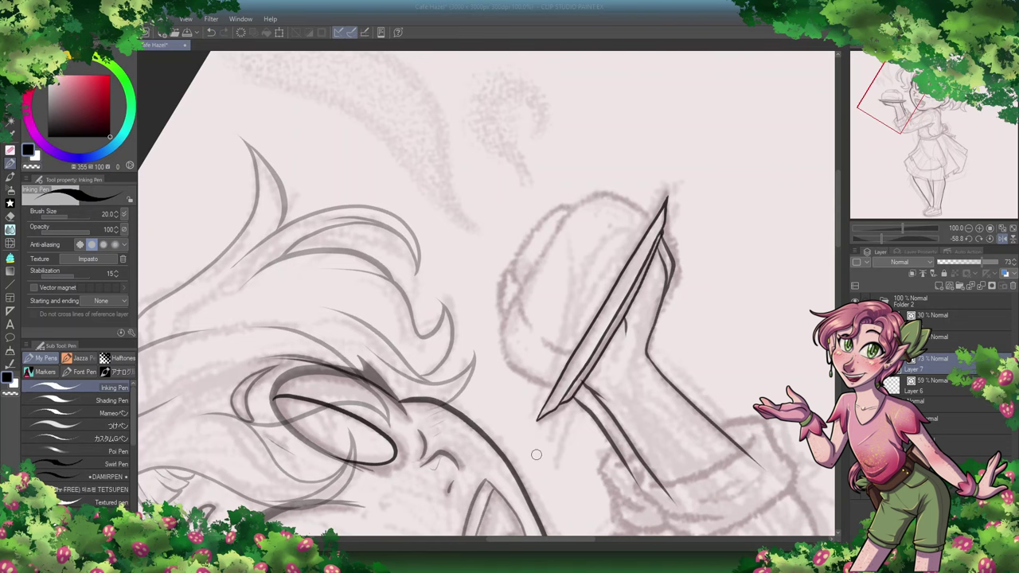
Step: Ink the bun resting on the plate, including its top and curved crease, and clean up the lines
{"action": "key", "text": "ctrl+@"}
{"action": "mouse_move", "coordinate": [476, 363]}
{"action": "left_mouse_down"}
{"action": "mouse_move", "coordinate": [616, 320]}
{"action": "mouse_move", "coordinate": [636, 398]}
{"action": "left_mouse_up"}
{"action": "mouse_move", "coordinate": [502, 320]}
{"action": "left_mouse_down"}
{"action": "mouse_move", "coordinate": [450, 332]}
{"action": "mouse_move", "coordinate": [440, 398]}
{"action": "left_mouse_up"}
{"action": "key", "text": "e"}
{"action": "left_click_drag", "start_coordinate": [481, 348], "coordinate": [475, 368]}
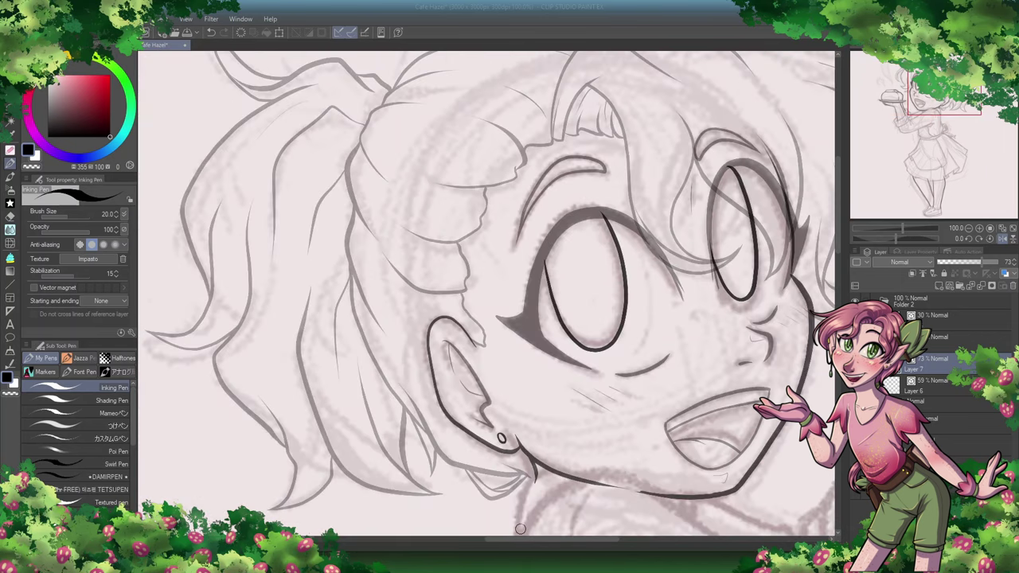
Step: Ink the apron bow's loop behind the waist and the lower edge of the waistband
{"action": "left_click_drag", "start_coordinate": [496, 225], "coordinate": [496, 227]}
{"action": "left_click_drag", "start_coordinate": [449, 262], "coordinate": [476, 187]}
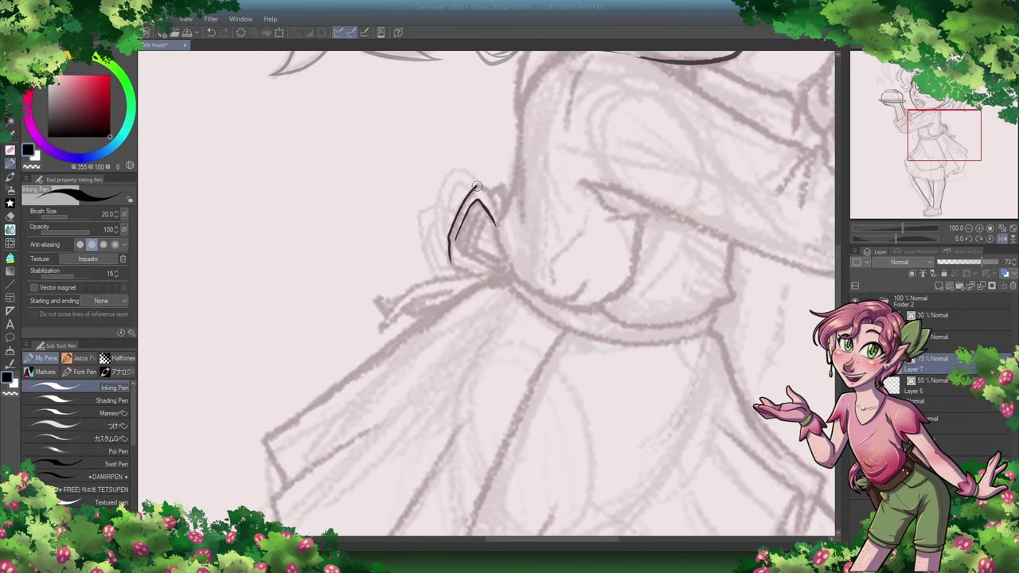
{"action": "mouse_move", "coordinate": [710, 329]}
{"action": "left_mouse_down"}
{"action": "mouse_move", "coordinate": [555, 321]}
{"action": "mouse_move", "coordinate": [510, 268]}
{"action": "left_mouse_up"}
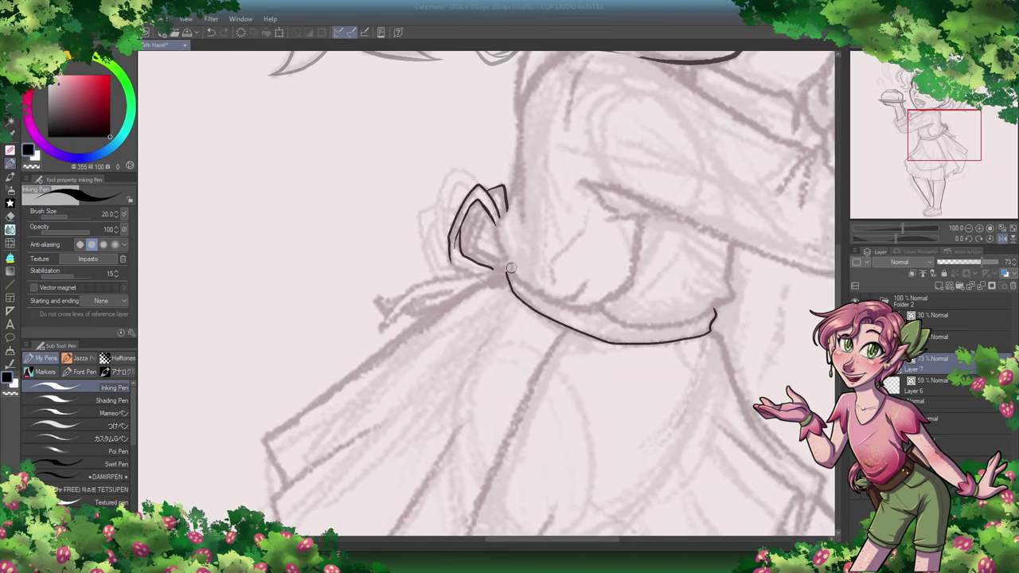
{"action": "left_click_drag", "start_coordinate": [450, 253], "coordinate": [502, 266]}
Step: Ink the bow's inner folds, its trailing ribbon tails and the knot joining the waistband
{"action": "left_click_drag", "start_coordinate": [479, 202], "coordinate": [465, 255]}
{"action": "mouse_move", "coordinate": [490, 210]}
{"action": "left_mouse_down"}
{"action": "mouse_move", "coordinate": [478, 250]}
{"action": "mouse_move", "coordinate": [502, 262]}
{"action": "mouse_move", "coordinate": [390, 309]}
{"action": "mouse_move", "coordinate": [380, 328]}
{"action": "mouse_move", "coordinate": [407, 300]}
{"action": "mouse_move", "coordinate": [486, 277]}
{"action": "mouse_move", "coordinate": [410, 301]}
{"action": "left_mouse_up"}
{"action": "left_click_drag", "start_coordinate": [474, 283], "coordinate": [392, 304]}
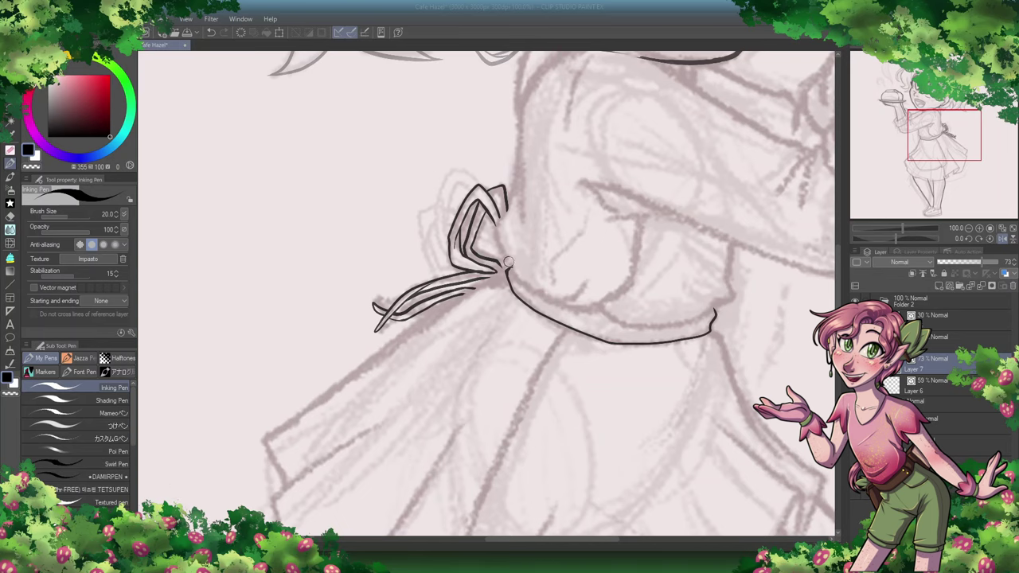
{"action": "left_click_drag", "start_coordinate": [508, 261], "coordinate": [496, 272]}
Step: Set Layer 7 to 62% opacity and move the new Layer 8 below Layer 6
{"action": "scroll", "coordinate": [491, 167], "scroll_direction": "down", "scroll_amount": 2}
{"action": "left_click", "coordinate": [932, 403]}
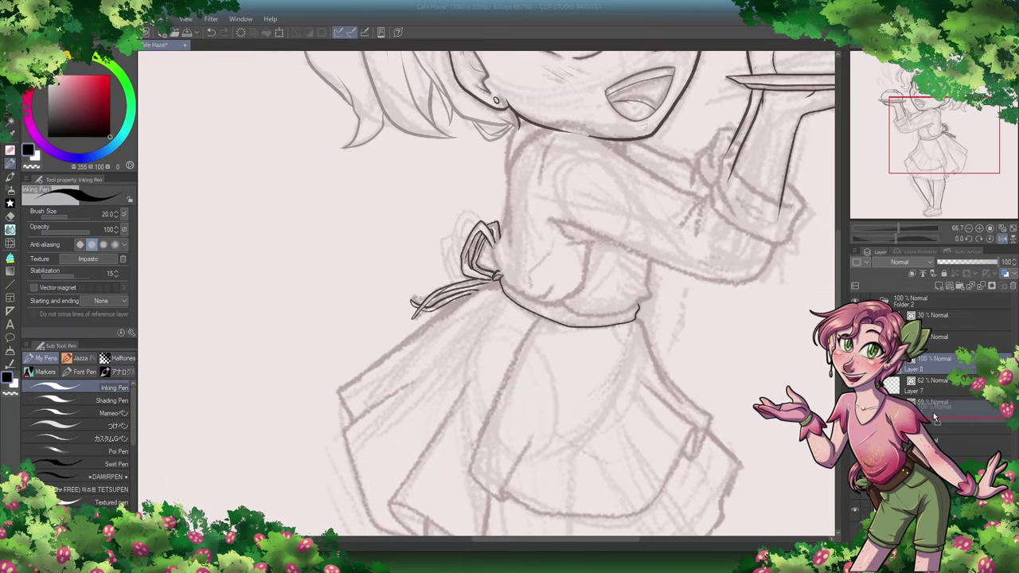
Step: Ink the rolled cuff around the raised forearm and the far sleeve's cuff behind it
{"action": "scroll", "coordinate": [485, 294], "scroll_direction": "up", "scroll_amount": 3}
{"action": "scroll", "coordinate": [605, 318], "scroll_direction": "up", "scroll_amount": 2}
{"action": "mouse_move", "coordinate": [590, 322]}
{"action": "left_mouse_down"}
{"action": "mouse_move", "coordinate": [585, 411]}
{"action": "mouse_move", "coordinate": [592, 393]}
{"action": "mouse_move", "coordinate": [675, 398]}
{"action": "left_mouse_up"}
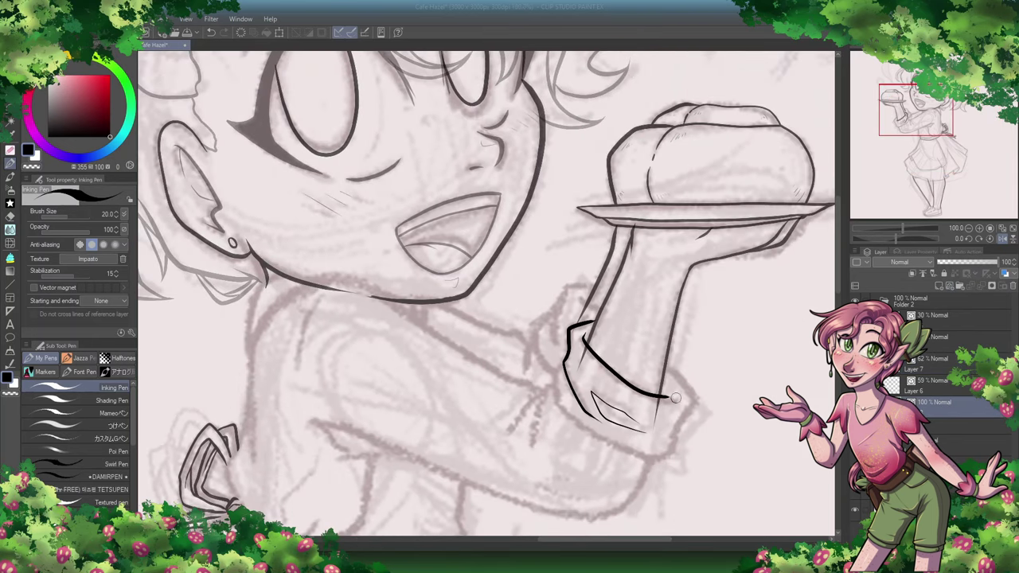
{"action": "mouse_move", "coordinate": [671, 359]}
{"action": "left_mouse_down"}
{"action": "mouse_move", "coordinate": [697, 395]}
{"action": "mouse_move", "coordinate": [673, 442]}
{"action": "mouse_move", "coordinate": [555, 367]}
{"action": "left_mouse_up"}
{"action": "mouse_move", "coordinate": [598, 312]}
{"action": "left_mouse_down"}
{"action": "mouse_move", "coordinate": [562, 285]}
{"action": "mouse_move", "coordinate": [551, 372]}
{"action": "mouse_move", "coordinate": [584, 405]}
{"action": "left_mouse_up"}
Step: Ink the near sleeve's underside from the cuff past the elbow to the armpit, with its fold creases
{"action": "scroll", "coordinate": [636, 350], "scroll_direction": "down", "scroll_amount": 3}
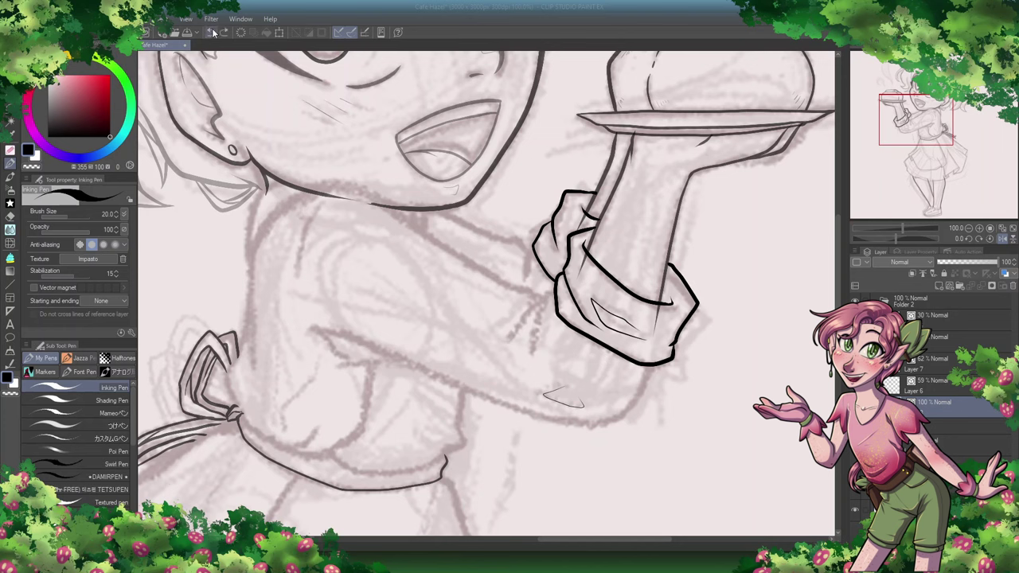
{"action": "mouse_move", "coordinate": [665, 364]}
{"action": "left_mouse_down"}
{"action": "mouse_move", "coordinate": [639, 398]}
{"action": "mouse_move", "coordinate": [335, 333]}
{"action": "mouse_move", "coordinate": [388, 360]}
{"action": "left_mouse_up"}
{"action": "key", "text": "ctrl+z"}
{"action": "left_click_drag", "start_coordinate": [326, 345], "coordinate": [376, 352]}
{"action": "mouse_move", "coordinate": [299, 302]}
{"action": "left_mouse_down"}
{"action": "mouse_move", "coordinate": [325, 205]}
{"action": "mouse_move", "coordinate": [300, 277]}
{"action": "left_mouse_up"}
{"action": "key", "text": "ctrl+z"}
Step: Ink the shoulder, the near sleeve's upper edge, and the back of the blouse down to the waist
{"action": "mouse_move", "coordinate": [323, 181]}
{"action": "left_mouse_down"}
{"action": "mouse_move", "coordinate": [267, 163]}
{"action": "mouse_move", "coordinate": [248, 256]}
{"action": "left_mouse_up"}
{"action": "mouse_move", "coordinate": [551, 288]}
{"action": "left_mouse_down"}
{"action": "mouse_move", "coordinate": [344, 182]}
{"action": "mouse_move", "coordinate": [320, 182]}
{"action": "mouse_move", "coordinate": [269, 222]}
{"action": "mouse_move", "coordinate": [234, 396]}
{"action": "mouse_move", "coordinate": [252, 292]}
{"action": "mouse_move", "coordinate": [224, 380]}
{"action": "mouse_move", "coordinate": [239, 351]}
{"action": "left_mouse_up"}
{"action": "key", "text": "ctrl+z"}
{"action": "left_click_drag", "start_coordinate": [251, 310], "coordinate": [237, 356]}
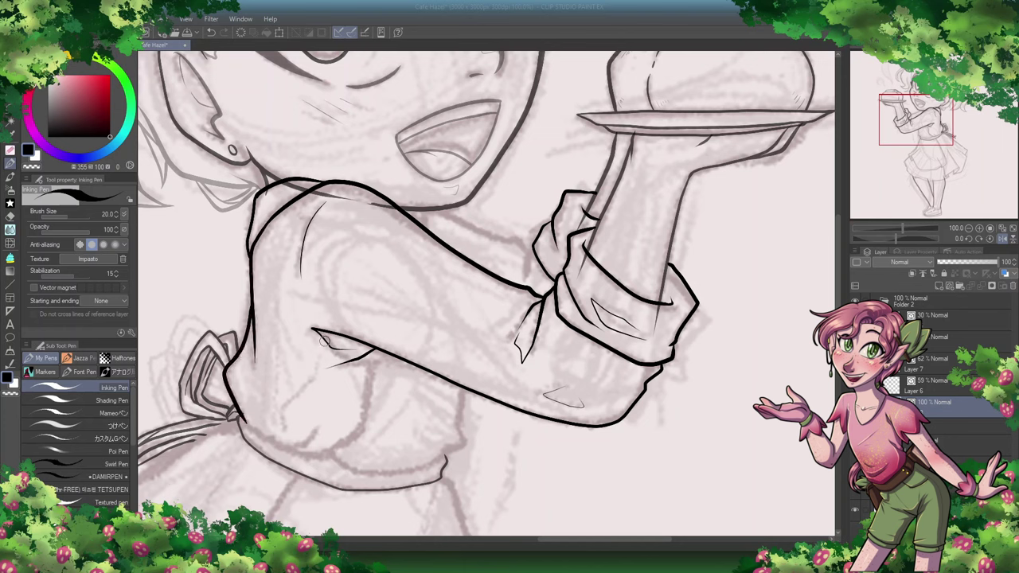
Step: Ink the blouse fold below the armpit and the puffed lower edge over the waistband, redoing that edge
{"action": "left_click_drag", "start_coordinate": [321, 338], "coordinate": [280, 438]}
{"action": "mouse_move", "coordinate": [239, 413]}
{"action": "left_mouse_down"}
{"action": "mouse_move", "coordinate": [274, 442]}
{"action": "mouse_move", "coordinate": [360, 429]}
{"action": "mouse_move", "coordinate": [368, 352]}
{"action": "left_mouse_up"}
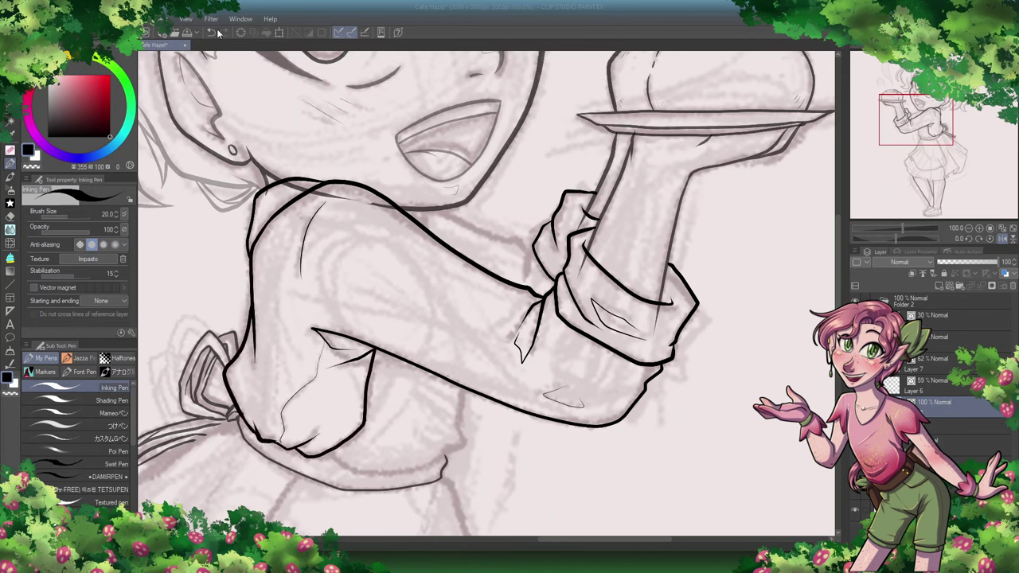
{"action": "key", "text": "ctrl+z"}
{"action": "mouse_move", "coordinate": [267, 439]}
{"action": "left_mouse_down"}
{"action": "mouse_move", "coordinate": [362, 427]}
{"action": "mouse_move", "coordinate": [368, 352]}
{"action": "left_mouse_up"}
{"action": "key", "text": "e"}
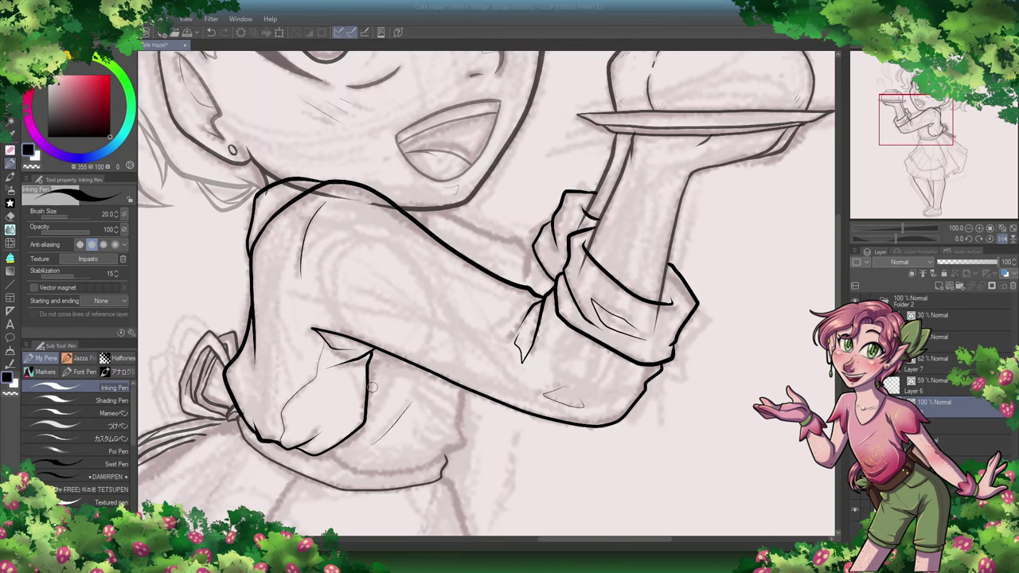
Step: Ink the far sleeve's edge below the chin and the blouse's front hem and side up to the arm
{"action": "left_click_drag", "start_coordinate": [525, 245], "coordinate": [450, 206]}
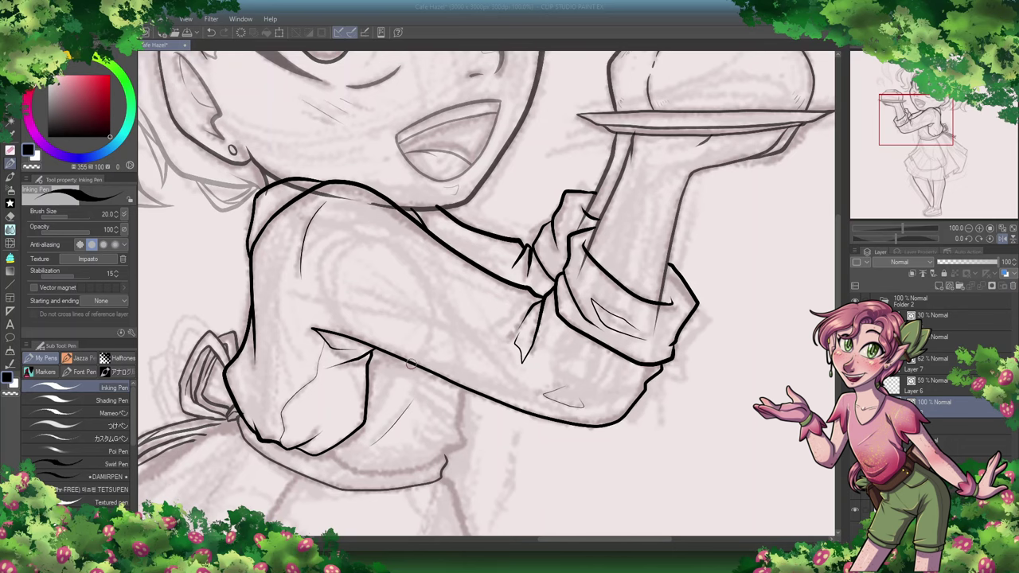
{"action": "left_click_drag", "start_coordinate": [447, 454], "coordinate": [355, 472]}
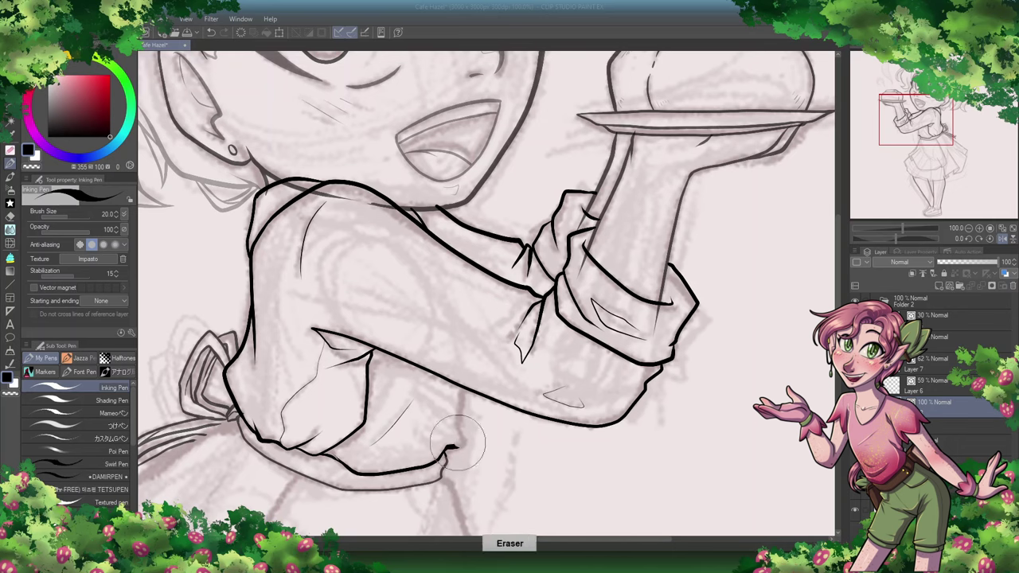
{"action": "left_click_drag", "start_coordinate": [452, 456], "coordinate": [462, 390]}
{"action": "scroll", "coordinate": [461, 390], "scroll_direction": "down", "scroll_amount": 3}
{"action": "scroll", "coordinate": [486, 294], "scroll_direction": "left", "scroll_amount": 3}
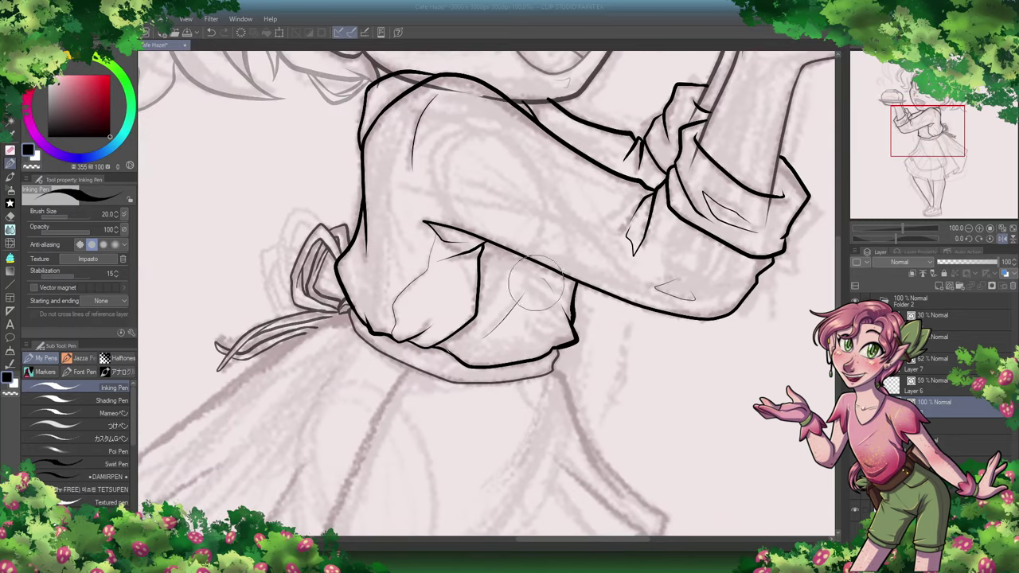
Step: Ink the apron's rear edge, its folded lower corner with crease, and the curved lower hem, redoing the hem
{"action": "scroll", "coordinate": [486, 294], "scroll_direction": "down", "scroll_amount": 5}
{"action": "scroll", "coordinate": [353, 438], "scroll_direction": "up", "scroll_amount": 3}
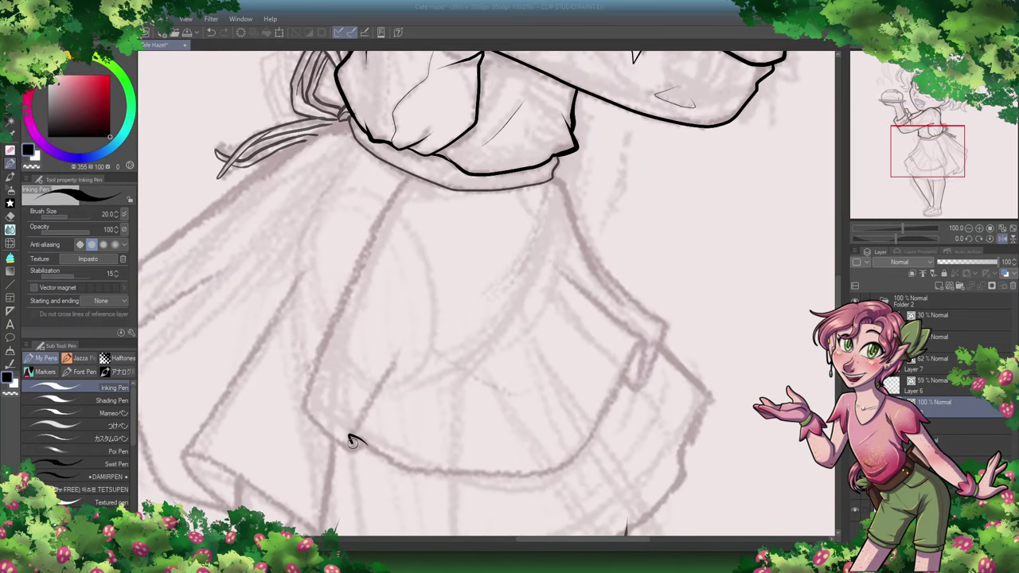
{"action": "mouse_move", "coordinate": [355, 442]}
{"action": "left_mouse_down"}
{"action": "mouse_move", "coordinate": [408, 177]}
{"action": "mouse_move", "coordinate": [403, 334]}
{"action": "left_mouse_up"}
{"action": "key", "text": "e"}
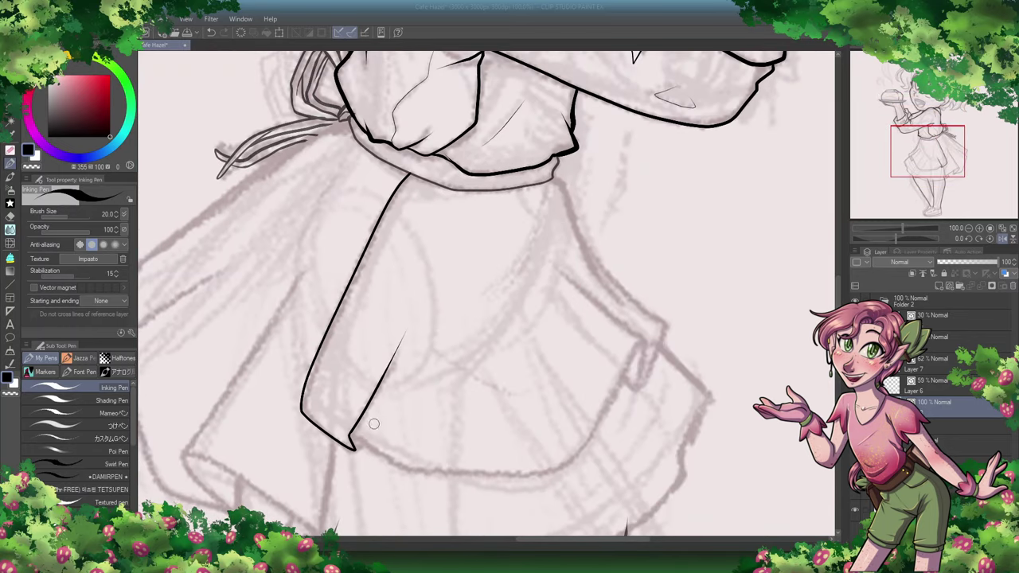
{"action": "left_click_drag", "start_coordinate": [354, 434], "coordinate": [506, 469]}
{"action": "key", "text": "ctrl+z"}
{"action": "mouse_move", "coordinate": [643, 341]}
{"action": "left_mouse_down"}
{"action": "mouse_move", "coordinate": [594, 430]}
{"action": "mouse_move", "coordinate": [359, 442]}
{"action": "left_mouse_up"}
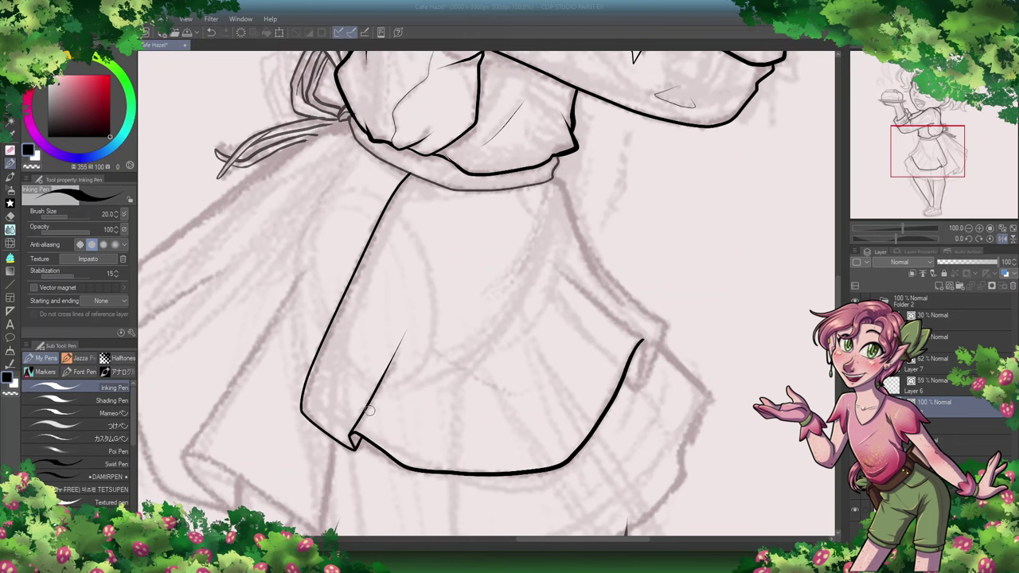
Step: Ink the apron's front edge from the waist to its folded corner, and add thin creases across the apron
{"action": "left_click_drag", "start_coordinate": [663, 324], "coordinate": [637, 390]}
{"action": "mouse_move", "coordinate": [555, 177]}
{"action": "left_mouse_down"}
{"action": "mouse_move", "coordinate": [594, 267]}
{"action": "mouse_move", "coordinate": [665, 327]}
{"action": "left_mouse_up"}
{"action": "left_click_drag", "start_coordinate": [555, 253], "coordinate": [640, 349]}
{"action": "key", "text": "e"}
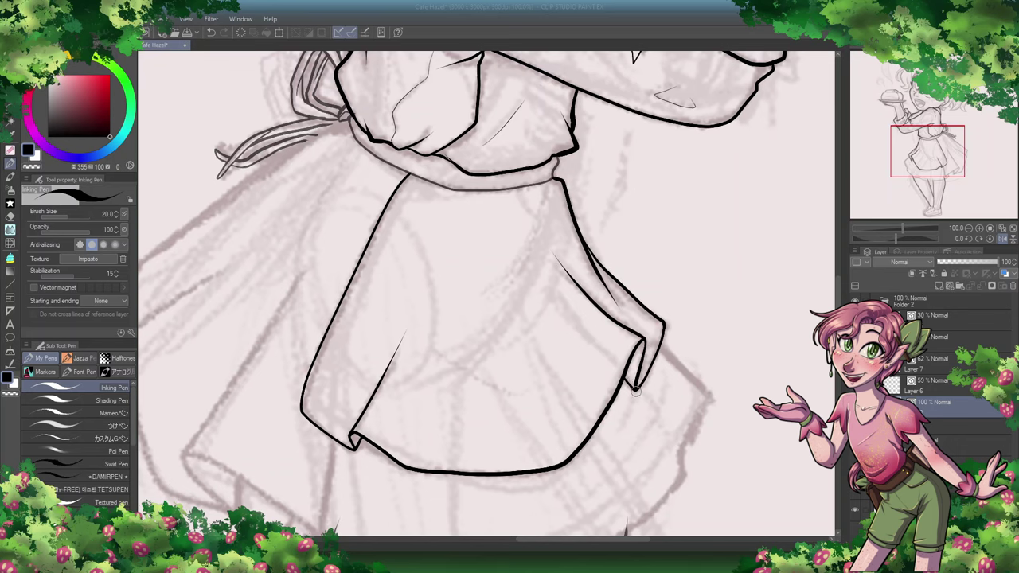
{"action": "left_click_drag", "start_coordinate": [434, 341], "coordinate": [557, 395]}
{"action": "mouse_move", "coordinate": [553, 325]}
{"action": "left_mouse_down"}
{"action": "mouse_move", "coordinate": [540, 366]}
{"action": "mouse_move", "coordinate": [585, 331]}
{"action": "mouse_move", "coordinate": [633, 253]}
{"action": "left_mouse_up"}
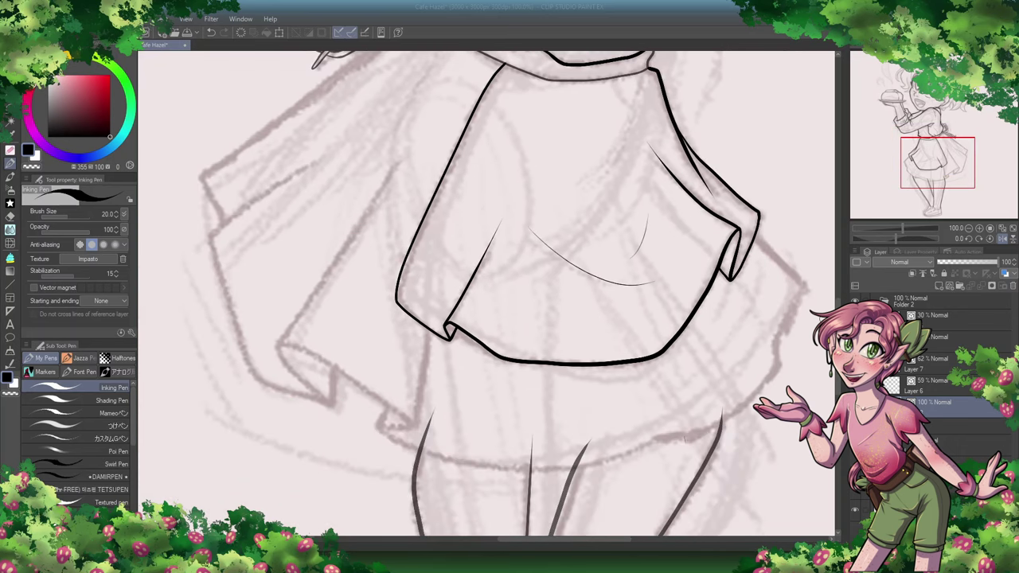
Step: Ink the wavy hem at the back of the skirt, its rear pleat edge, and the long fold line above the curl
{"action": "left_click_drag", "start_coordinate": [403, 427], "coordinate": [278, 344]}
{"action": "mouse_move", "coordinate": [255, 384]}
{"action": "left_mouse_down"}
{"action": "mouse_move", "coordinate": [211, 239]}
{"action": "mouse_move", "coordinate": [310, 167]}
{"action": "left_mouse_up"}
{"action": "left_click", "coordinate": [225, 32]}
{"action": "left_click", "coordinate": [211, 32]}
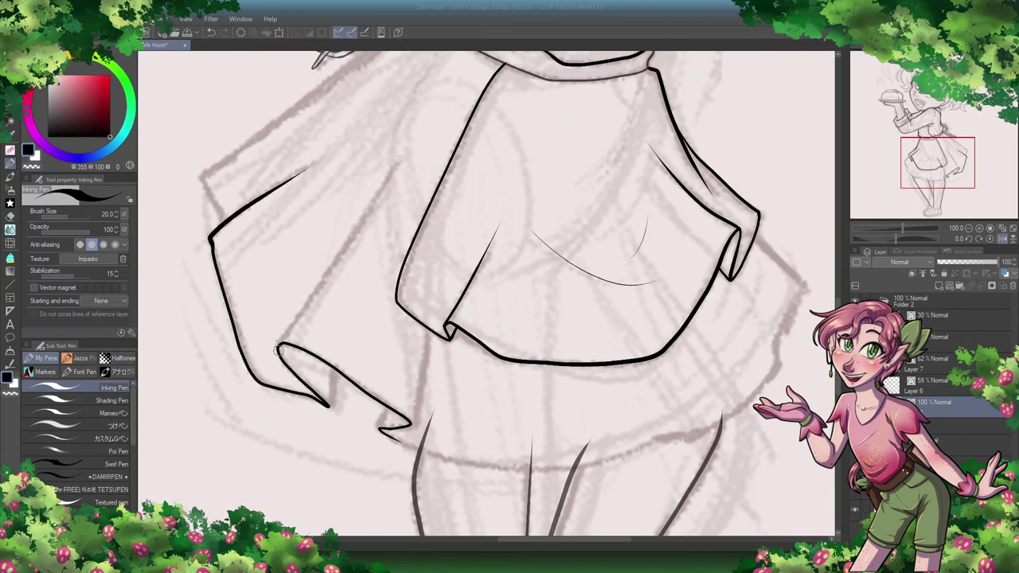
{"action": "left_click", "coordinate": [224, 32]}
{"action": "left_click", "coordinate": [211, 32]}
{"action": "left_click", "coordinate": [225, 31]}
{"action": "key", "text": "ctrl+z"}
{"action": "left_click_drag", "start_coordinate": [391, 161], "coordinate": [280, 344]}
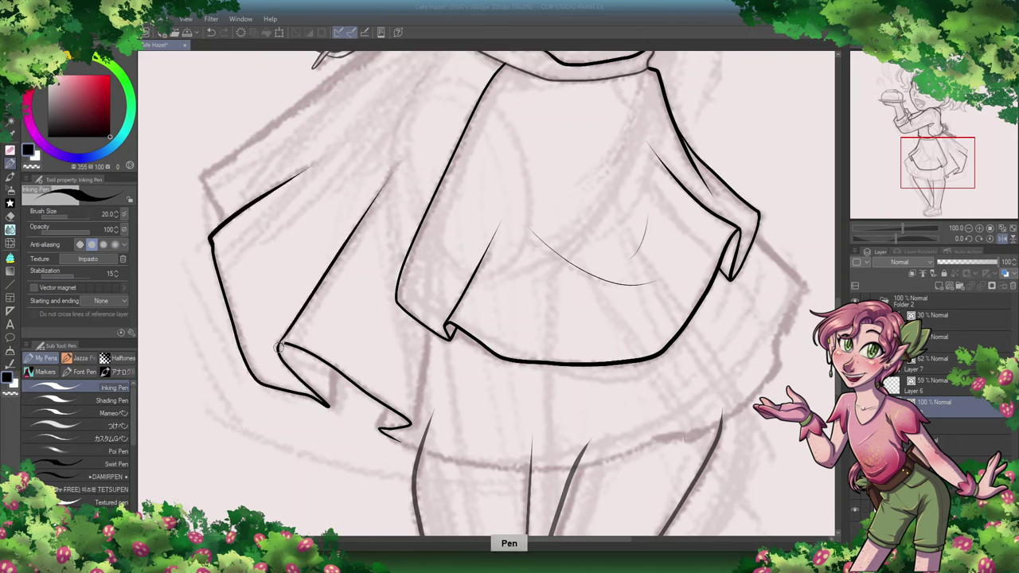
Step: Clean up the curled hem fold, ink the pleat lines joining it, and outline the skirt's back edge from waist to hem
{"action": "key", "text": "e"}
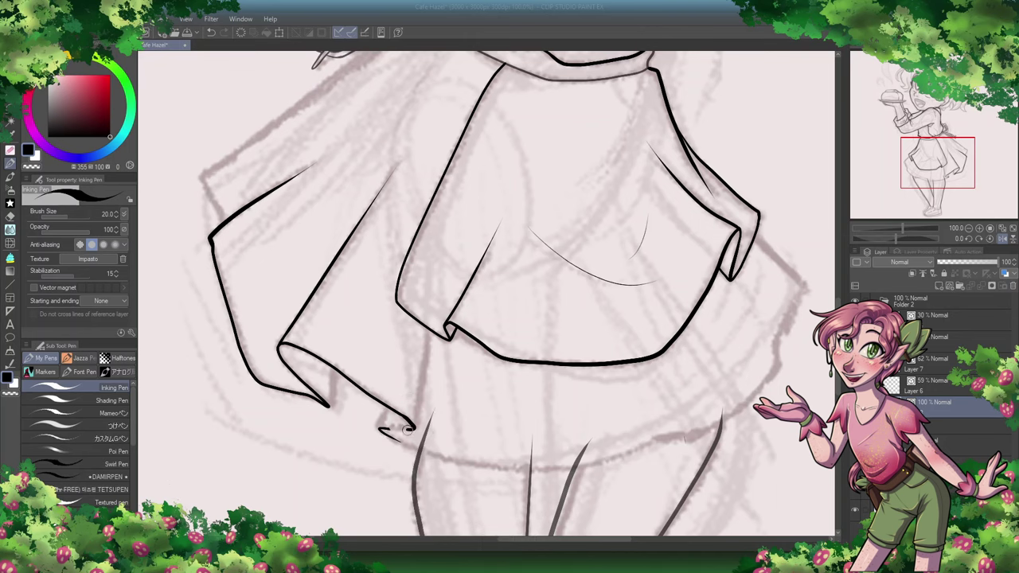
{"action": "left_click_drag", "start_coordinate": [415, 425], "coordinate": [430, 333]}
{"action": "key", "text": "p"}
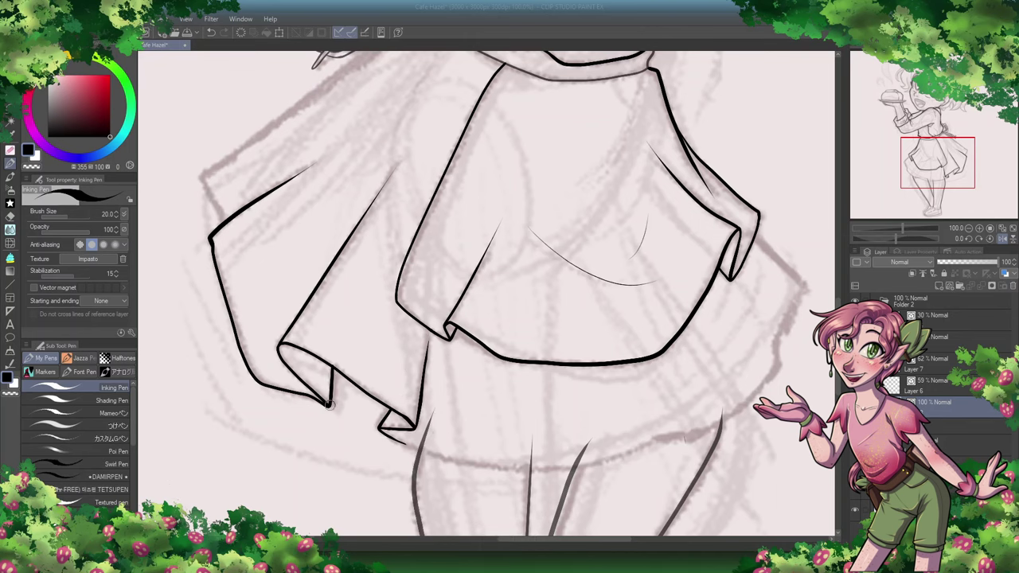
{"action": "scroll", "coordinate": [346, 345], "scroll_direction": "up", "scroll_amount": 5}
{"action": "mouse_move", "coordinate": [226, 426]}
{"action": "left_mouse_down"}
{"action": "mouse_move", "coordinate": [202, 382]}
{"action": "mouse_move", "coordinate": [434, 217]}
{"action": "mouse_move", "coordinate": [224, 44]}
{"action": "left_mouse_up"}
{"action": "scroll", "coordinate": [352, 342], "scroll_direction": "down", "scroll_amount": 5}
{"action": "left_click", "coordinate": [210, 32]}
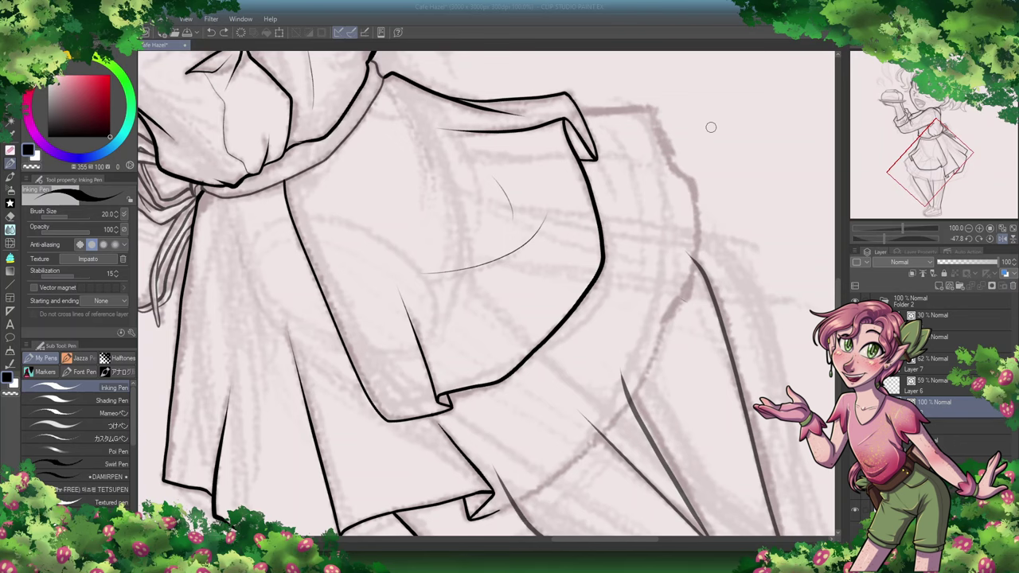
Step: Ink the skirt's lower hem beneath the apron and its front side up to the apron's folded corner
{"action": "mouse_move", "coordinate": [670, 165]}
{"action": "left_mouse_down"}
{"action": "mouse_move", "coordinate": [697, 252]}
{"action": "mouse_move", "coordinate": [618, 417]}
{"action": "mouse_move", "coordinate": [487, 515]}
{"action": "left_mouse_up"}
{"action": "scroll", "coordinate": [505, 507], "scroll_direction": "up", "scroll_amount": 3}
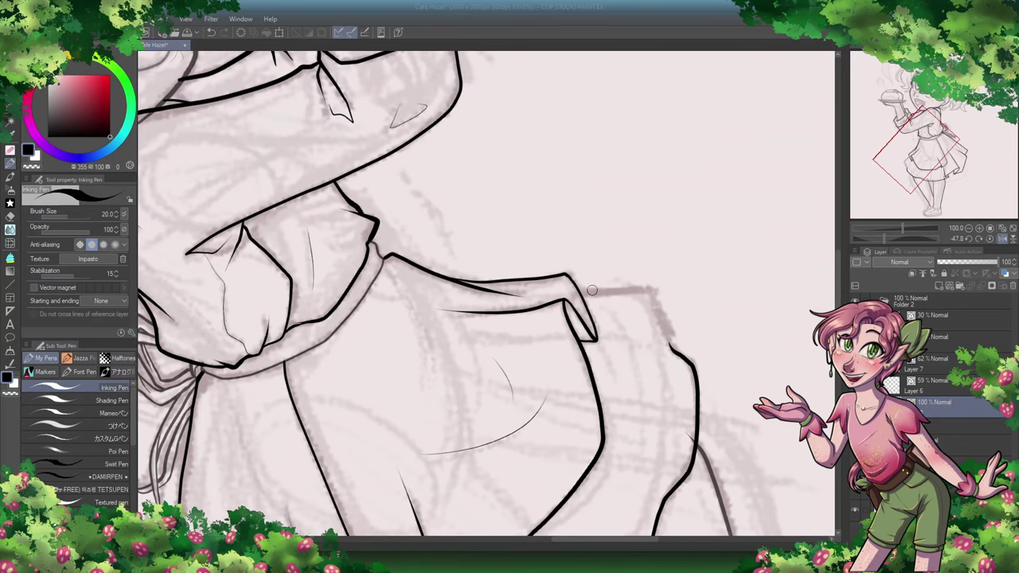
{"action": "mouse_move", "coordinate": [575, 288]}
{"action": "left_mouse_down"}
{"action": "mouse_move", "coordinate": [626, 289]}
{"action": "mouse_move", "coordinate": [680, 364]}
{"action": "left_mouse_up"}
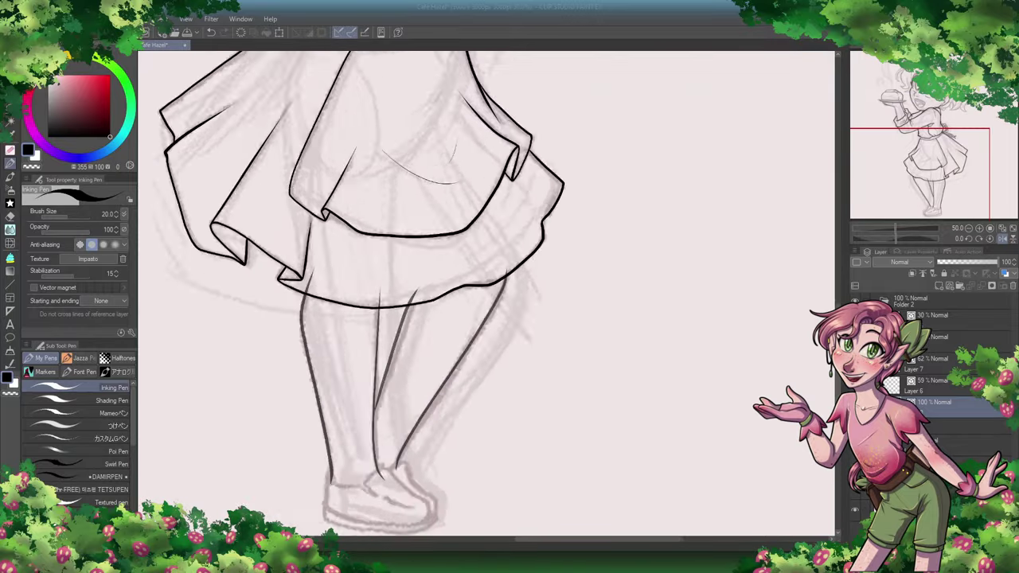
Step: Ink the outlines of both shoes below the legs
{"action": "mouse_move", "coordinate": [467, 392]}
{"action": "left_mouse_down"}
{"action": "mouse_move", "coordinate": [499, 376]}
{"action": "mouse_move", "coordinate": [556, 420]}
{"action": "mouse_move", "coordinate": [516, 451]}
{"action": "mouse_move", "coordinate": [406, 392]}
{"action": "mouse_move", "coordinate": [412, 382]}
{"action": "mouse_move", "coordinate": [463, 392]}
{"action": "left_mouse_up"}
{"action": "left_click_drag", "start_coordinate": [470, 400], "coordinate": [522, 424]}
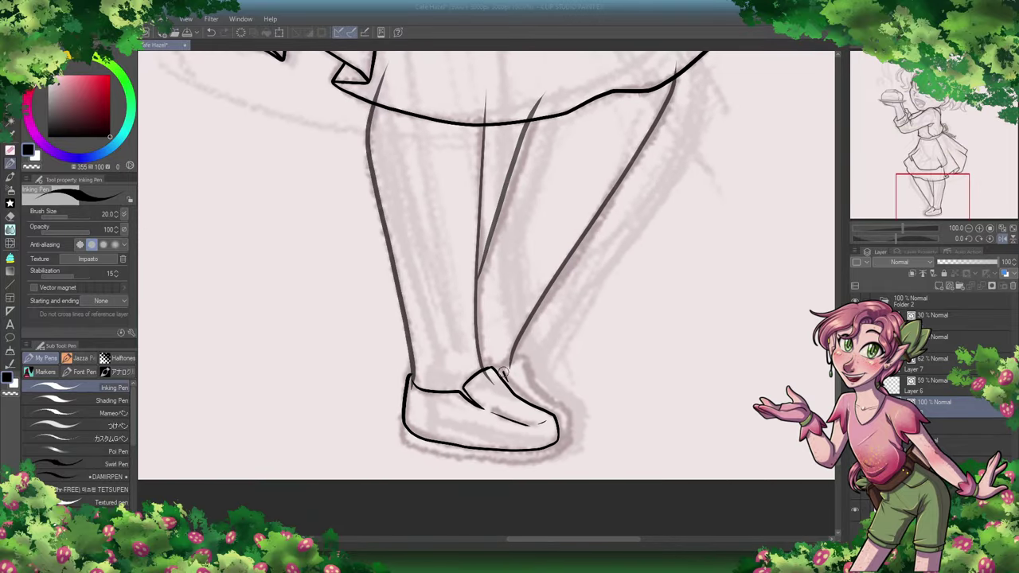
{"action": "mouse_move", "coordinate": [530, 378]}
{"action": "left_mouse_down"}
{"action": "mouse_move", "coordinate": [567, 433]}
{"action": "mouse_move", "coordinate": [413, 446]}
{"action": "left_mouse_up"}
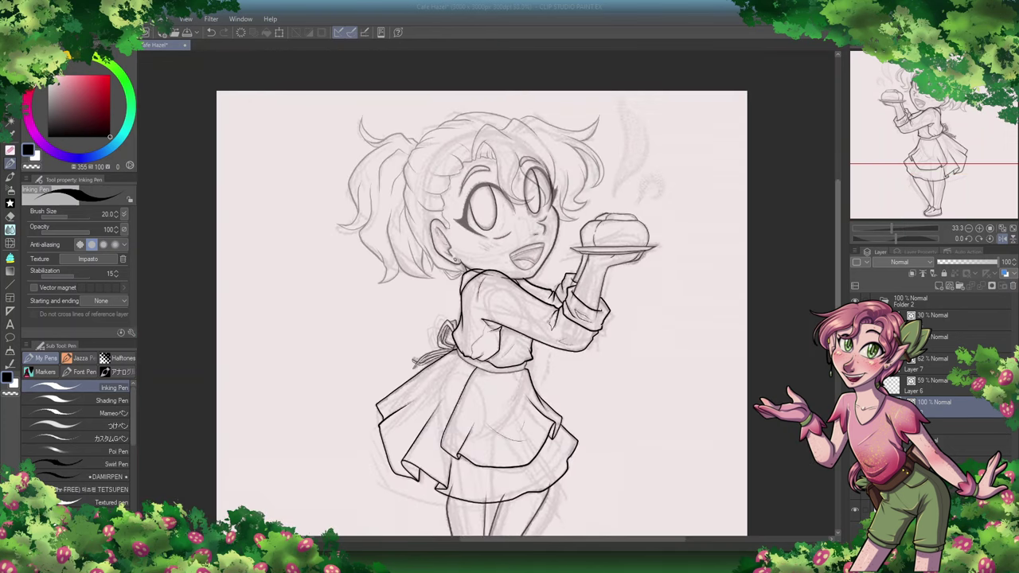
Step: Fade the clothing layer, Layer 6 and Layer 7 to 20% opacity, and set the hair layer to 69%
{"action": "mouse_move", "coordinate": [999, 262]}
{"action": "left_mouse_down"}
{"action": "mouse_move", "coordinate": [929, 261]}
{"action": "mouse_move", "coordinate": [972, 261]}
{"action": "left_mouse_up"}
{"action": "left_click", "coordinate": [955, 380]}
{"action": "left_click", "coordinate": [955, 358]}
{"action": "left_click", "coordinate": [955, 315]}
{"action": "scroll", "coordinate": [844, 277], "scroll_direction": "up", "scroll_amount": 2}
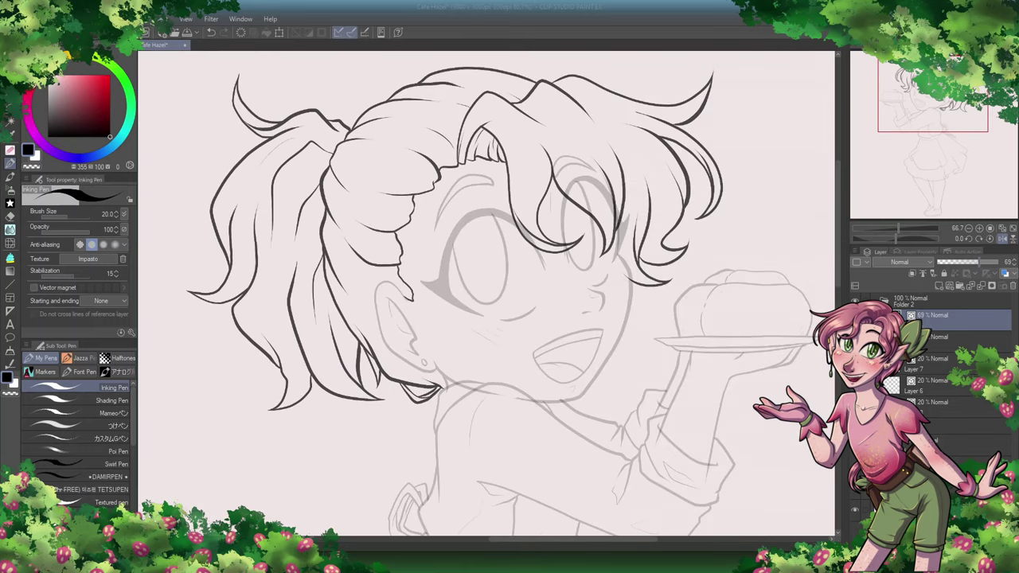
Step: Clean up the hair line art by erasing stray ends and overlaps and touching up the strands
{"action": "scroll", "coordinate": [691, 309], "scroll_direction": "up", "scroll_amount": 1}
{"action": "scroll", "coordinate": [691, 308], "scroll_direction": "up", "scroll_amount": 5}
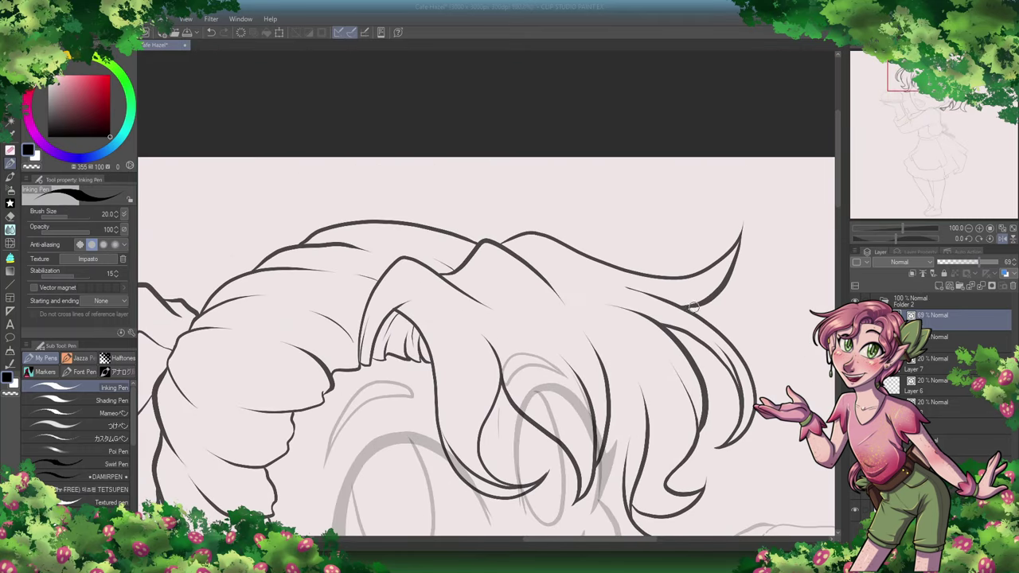
{"action": "key", "text": "e"}
{"action": "scroll", "coordinate": [280, 234], "scroll_direction": "down", "scroll_amount": 5}
{"action": "key", "text": "p"}
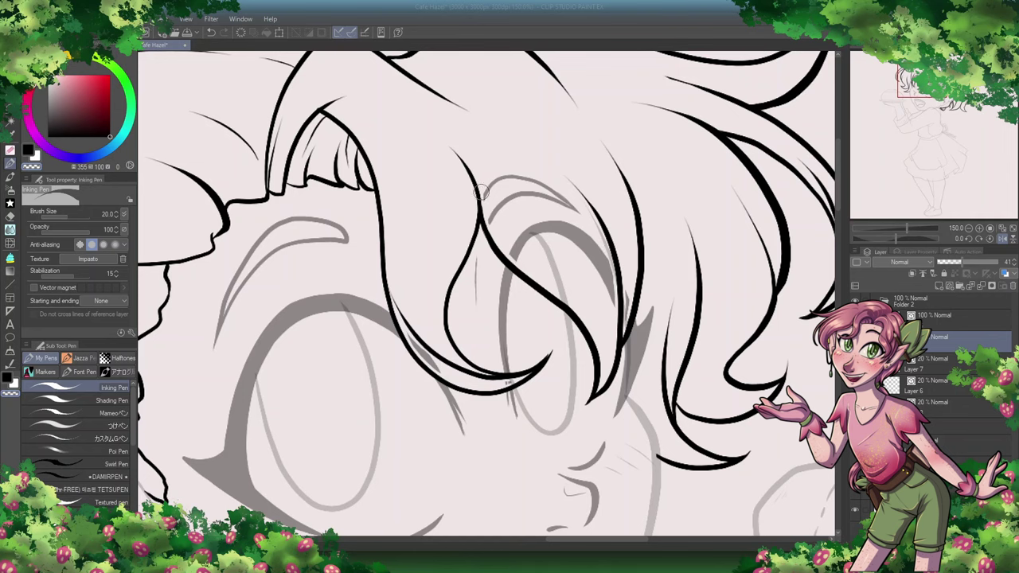
Step: Partly erase the far eye's upper lash line where the bangs cover it, using 50% pen opacity
{"action": "scroll", "coordinate": [626, 310], "scroll_direction": "down", "scroll_amount": 10}
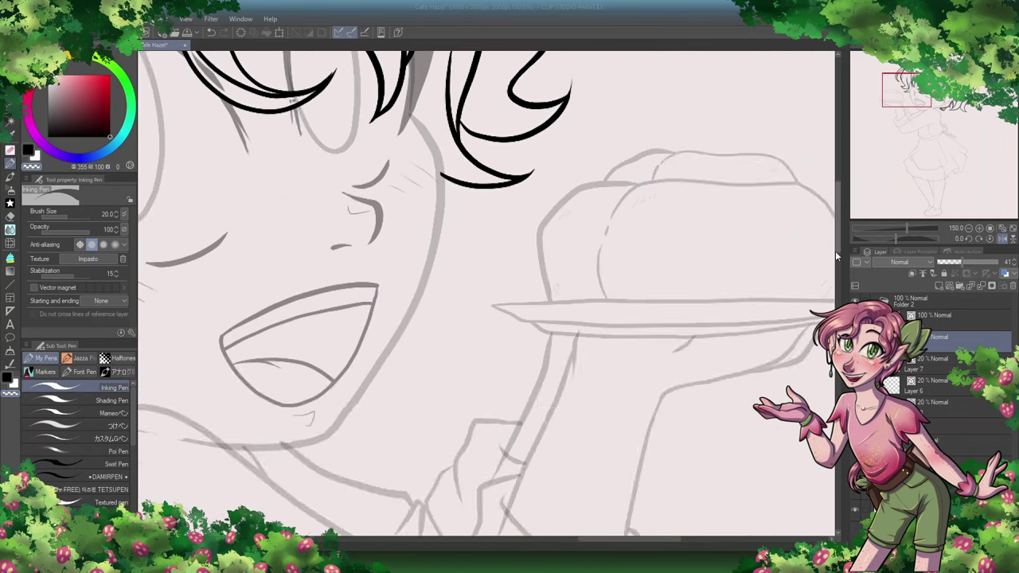
{"action": "scroll", "coordinate": [343, 326], "scroll_direction": "down", "scroll_amount": 3}
{"action": "scroll", "coordinate": [591, 317], "scroll_direction": "up", "scroll_amount": 5}
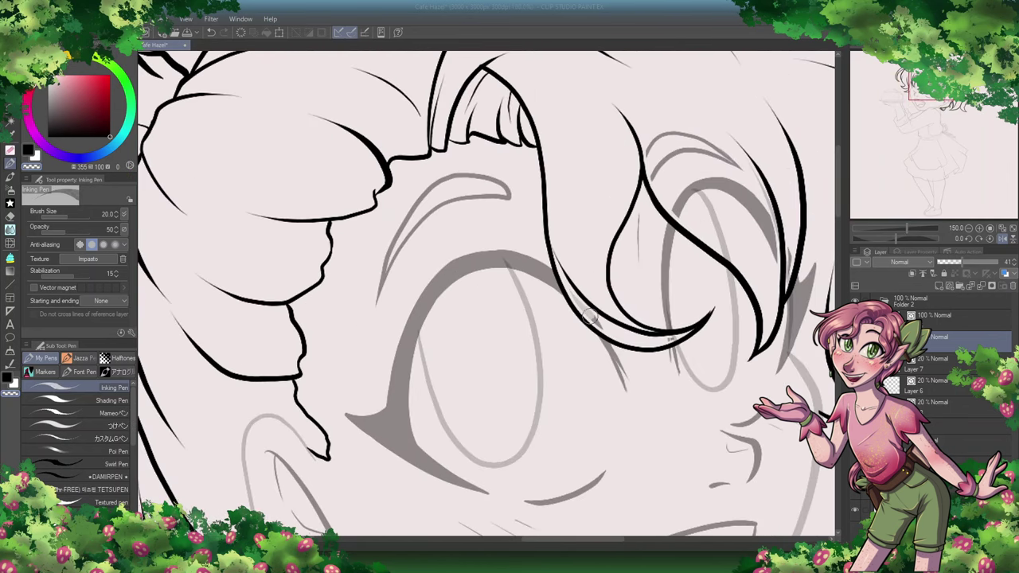
{"action": "mouse_move", "coordinate": [657, 159]}
{"action": "left_mouse_down"}
{"action": "mouse_move", "coordinate": [677, 133]}
{"action": "mouse_move", "coordinate": [692, 199]}
{"action": "mouse_move", "coordinate": [762, 202]}
{"action": "left_mouse_up"}
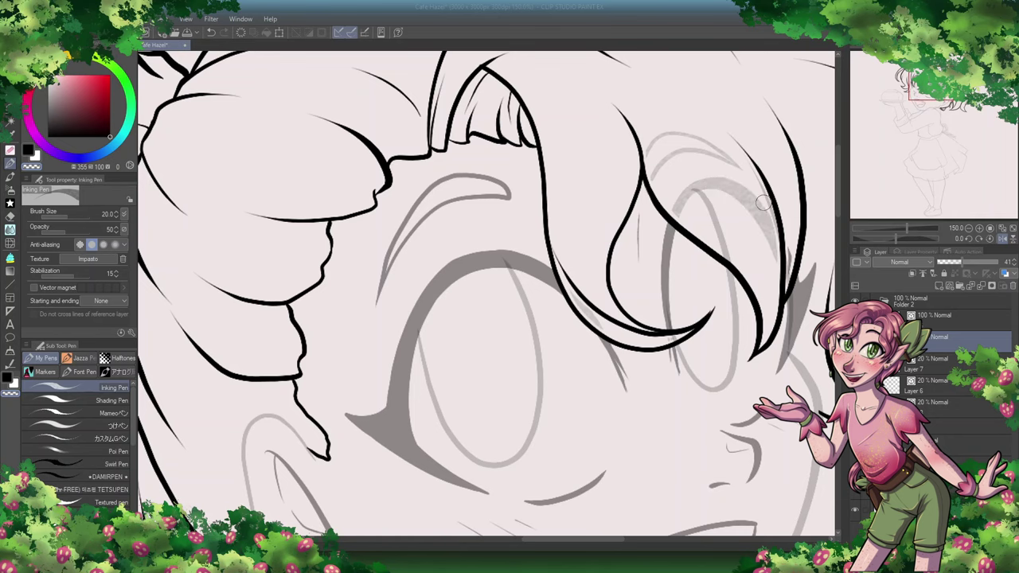
{"action": "scroll", "coordinate": [785, 277], "scroll_direction": "right", "scroll_amount": 2}
Step: Restore the face layer to 100% opacity and fade the far iris outline beneath the bangs on Layer 7 at 50% pen opacity
{"action": "left_click_drag", "start_coordinate": [965, 262], "coordinate": [1005, 262]}
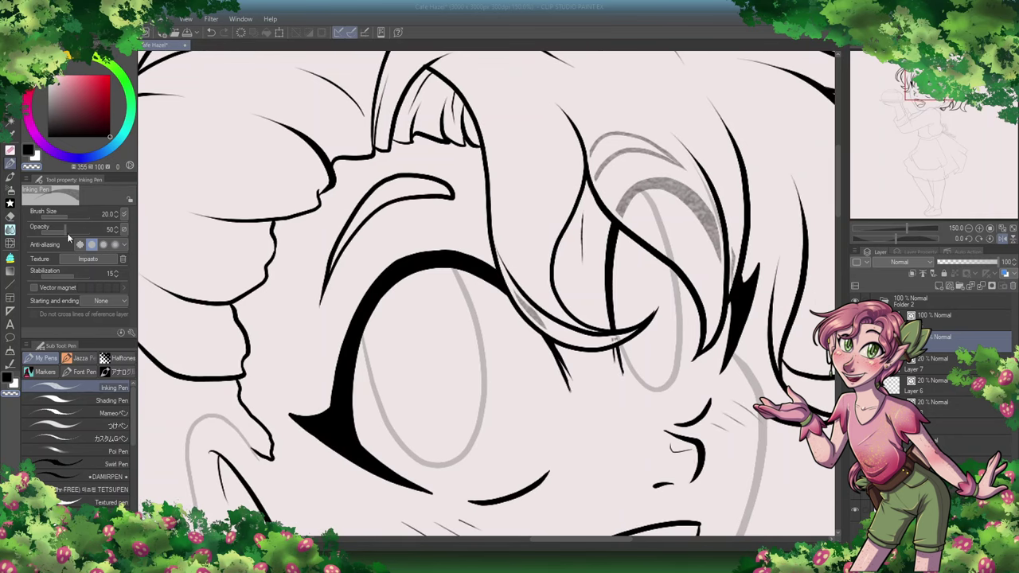
{"action": "left_click", "coordinate": [116, 229]}
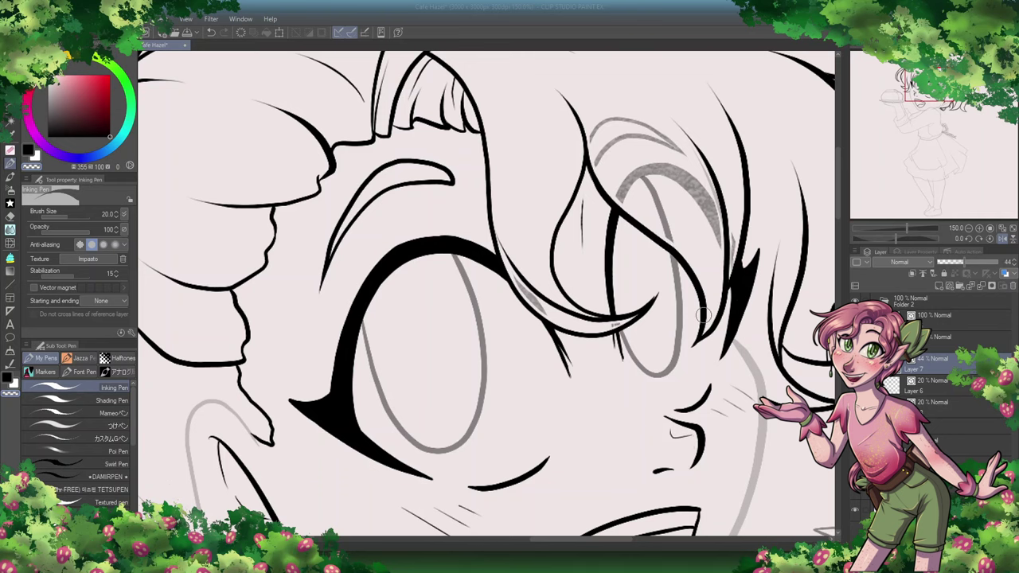
{"action": "key", "text": "5"}
{"action": "key", "text": "0"}
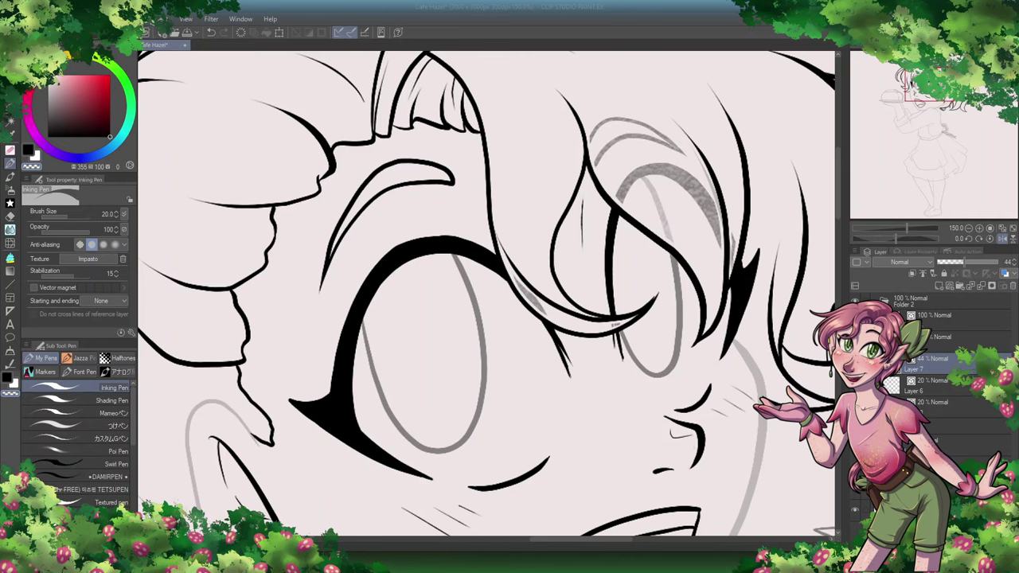
{"action": "scroll", "coordinate": [485, 287], "scroll_direction": "down", "scroll_amount": 3}
{"action": "scroll", "coordinate": [544, 253], "scroll_direction": "up", "scroll_amount": 3}
{"action": "scroll", "coordinate": [544, 253], "scroll_direction": "up", "scroll_amount": 3}
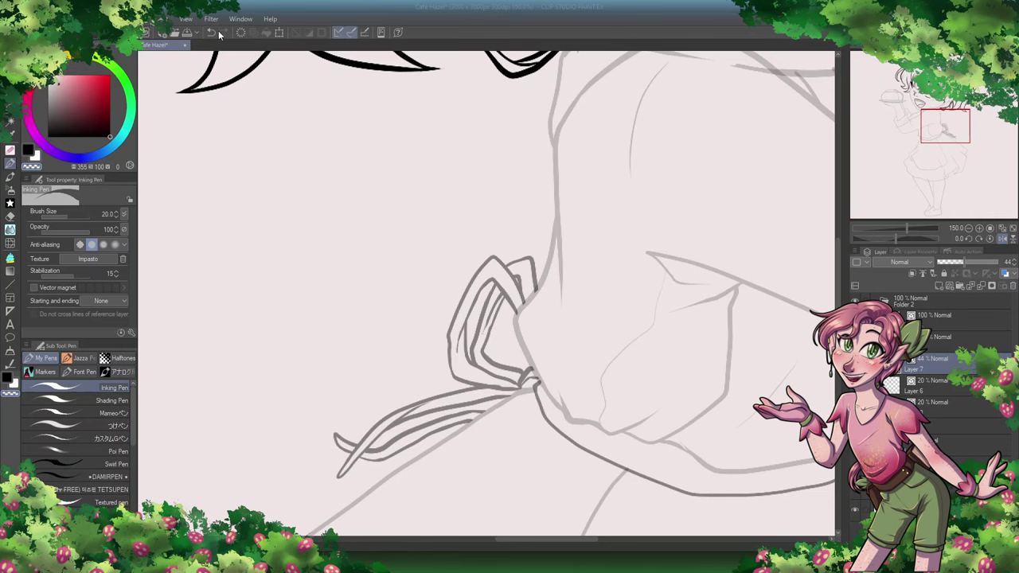
{"action": "scroll", "coordinate": [707, 391], "scroll_direction": "down", "scroll_amount": 5}
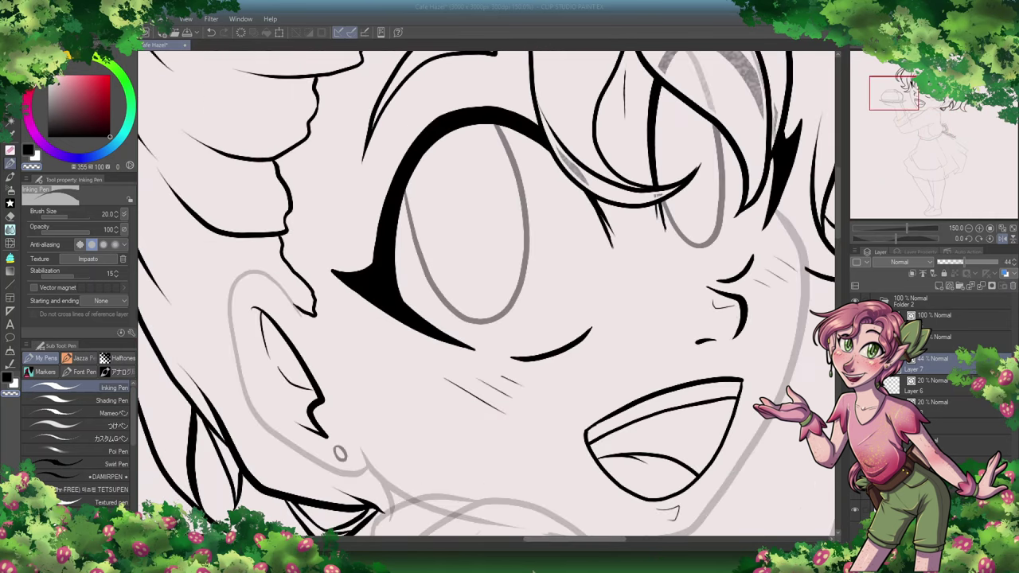
Step: Set Layer 6 to 52% opacity and erase the leg lines that extend above the skirt's hem
{"action": "left_click", "coordinate": [939, 386]}
{"action": "left_click_drag", "start_coordinate": [948, 261], "coordinate": [967, 261]}
{"action": "left_click_drag", "start_coordinate": [755, 326], "coordinate": [760, 348]}
{"action": "left_click_drag", "start_coordinate": [550, 374], "coordinate": [535, 414]}
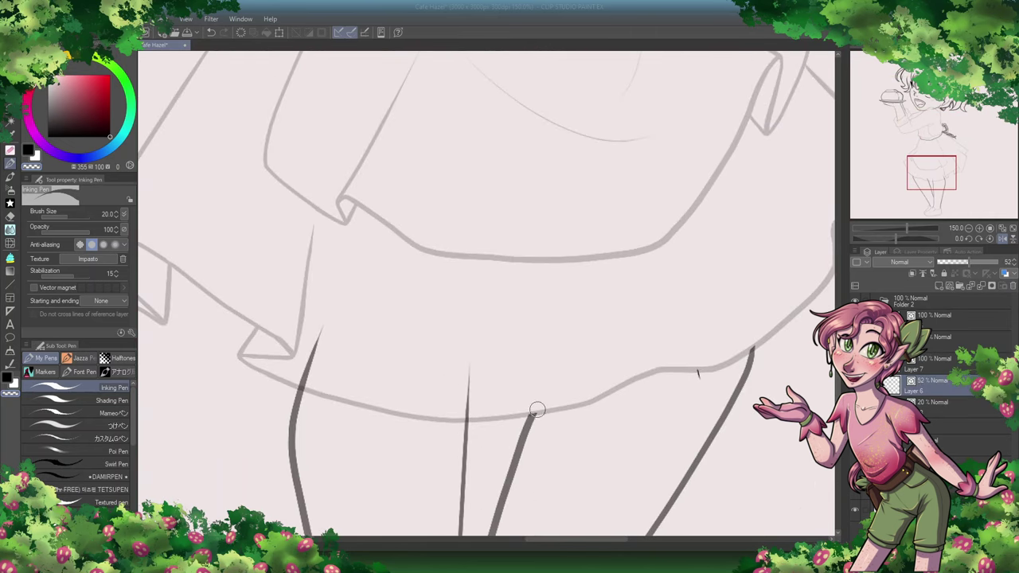
{"action": "left_click_drag", "start_coordinate": [469, 370], "coordinate": [468, 422]}
{"action": "left_click_drag", "start_coordinate": [314, 331], "coordinate": [311, 364]}
Step: Erase the arm lines that run inside the rolled cuffs and tidy the hand's lines at the plate
{"action": "scroll", "coordinate": [310, 363], "scroll_direction": "up", "scroll_amount": 5}
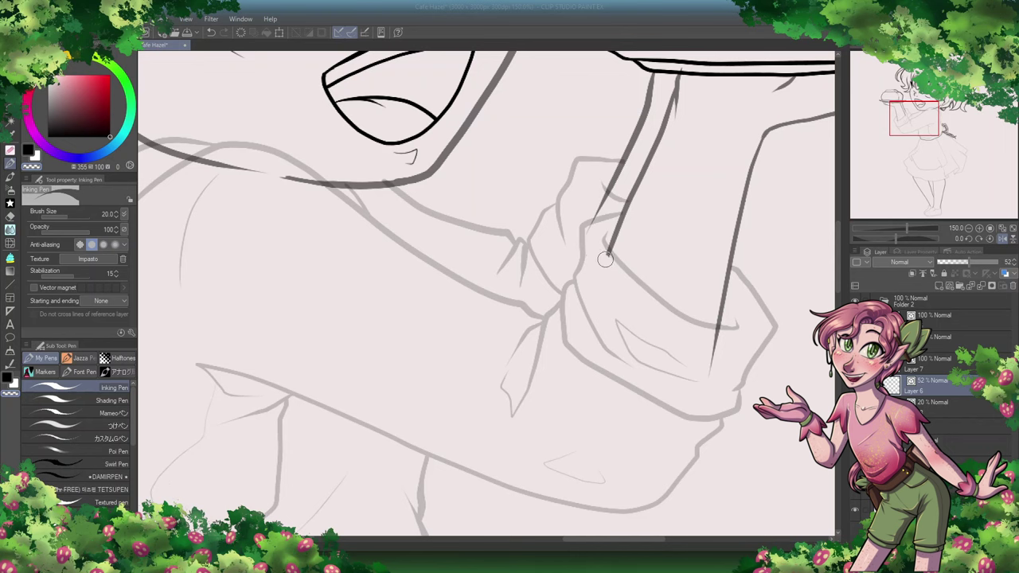
{"action": "scroll", "coordinate": [717, 330], "scroll_direction": "up", "scroll_amount": 3}
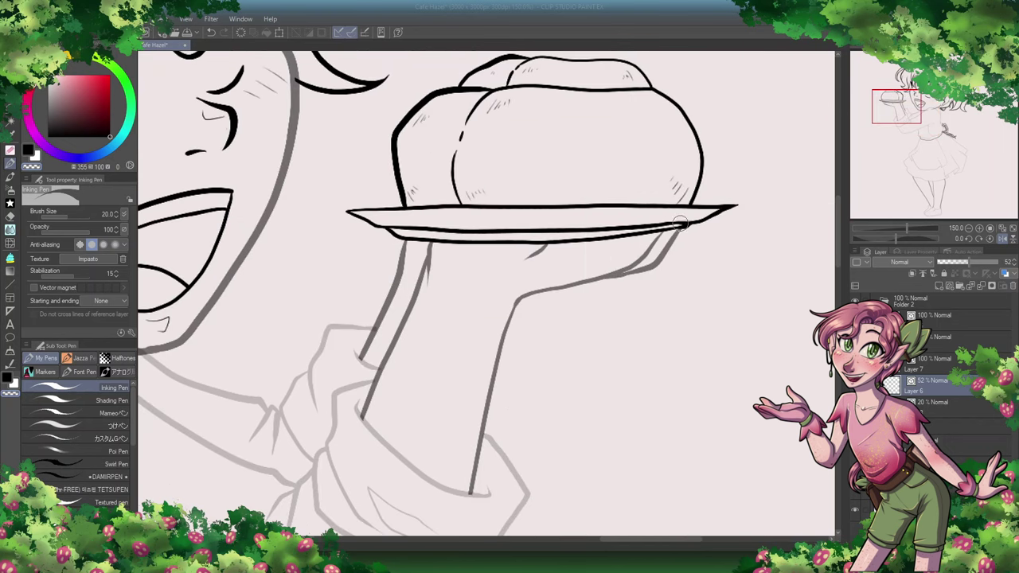
{"action": "scroll", "coordinate": [681, 223], "scroll_direction": "left", "scroll_amount": 5}
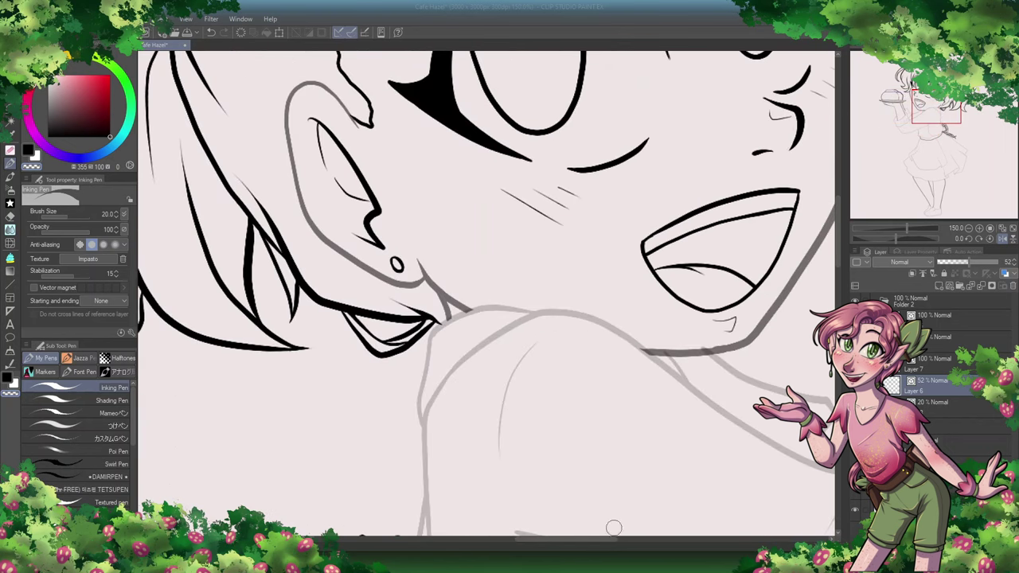
{"action": "scroll", "coordinate": [614, 528], "scroll_direction": "up", "scroll_amount": 5}
Step: Restore Layer 7 and Layer 6 to 100% opacity and set the clothing layer to 41%
{"action": "left_click", "coordinate": [937, 359]}
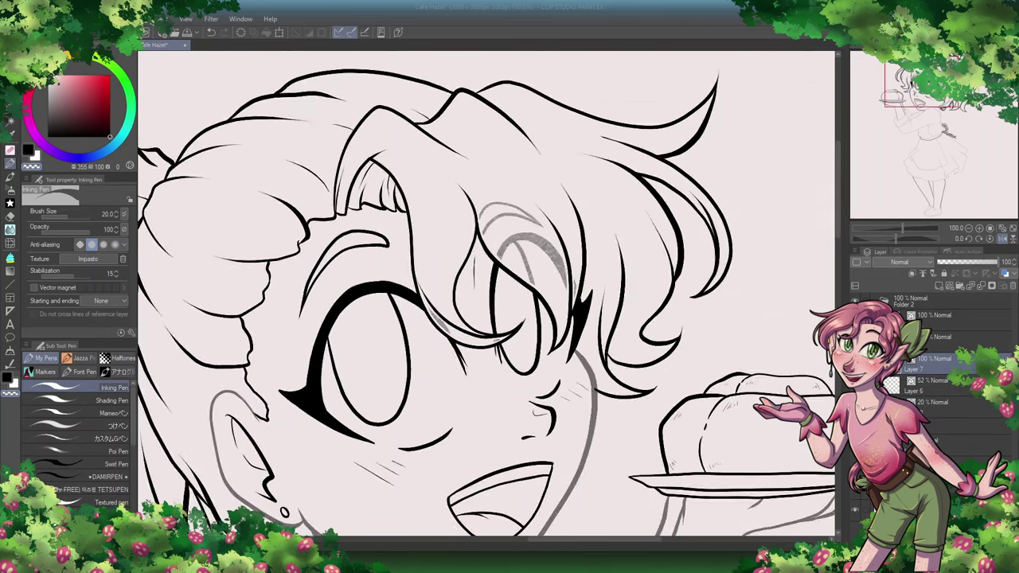
{"action": "left_click", "coordinate": [937, 380]}
{"action": "left_click", "coordinate": [939, 402]}
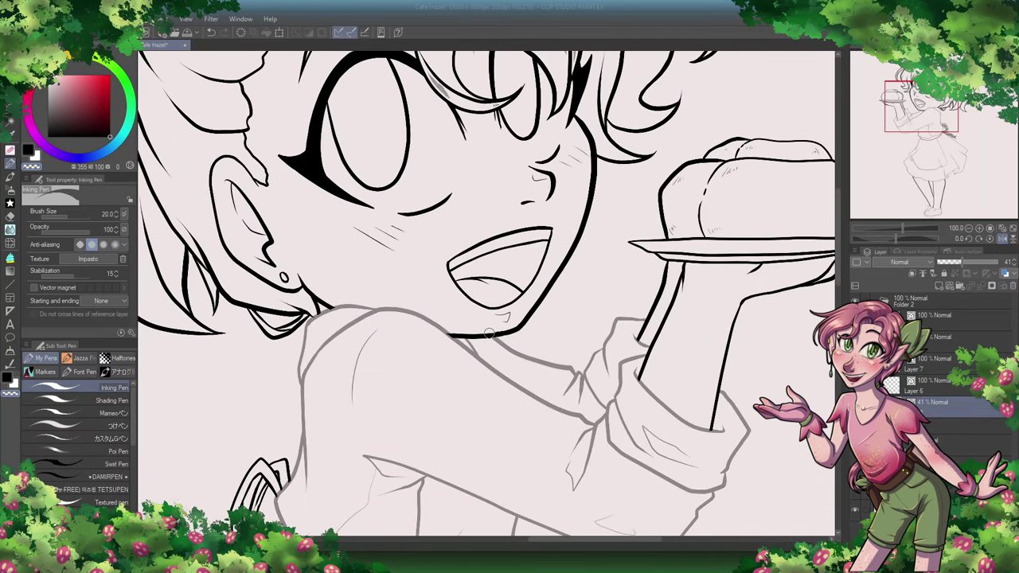
Step: Erase the ends of the leg lines that overlap the shoes on Layer 6
{"action": "scroll", "coordinate": [485, 295], "scroll_direction": "down", "scroll_amount": 15}
{"action": "left_click", "coordinate": [938, 380]}
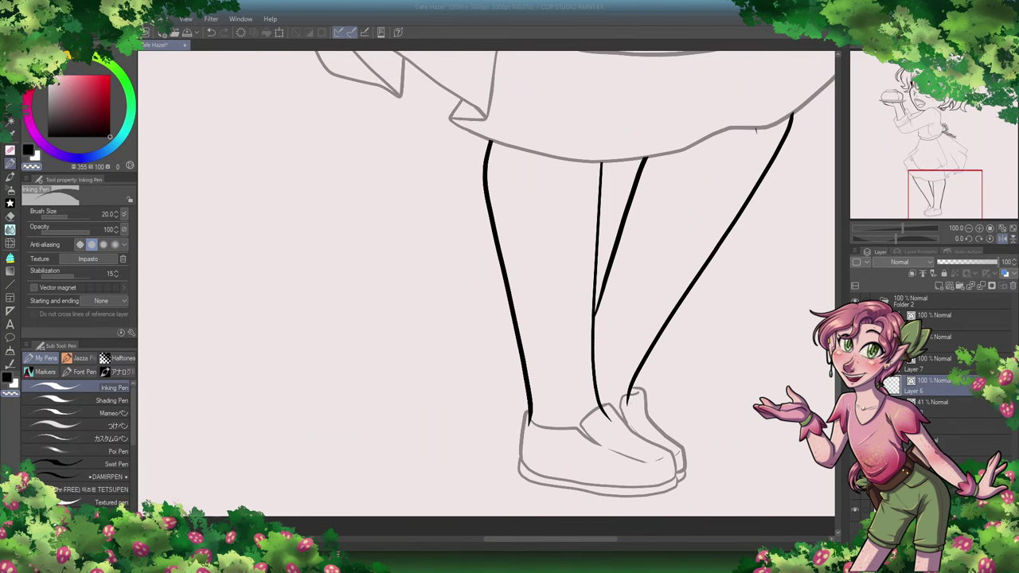
{"action": "key", "text": "ctrl+plus"}
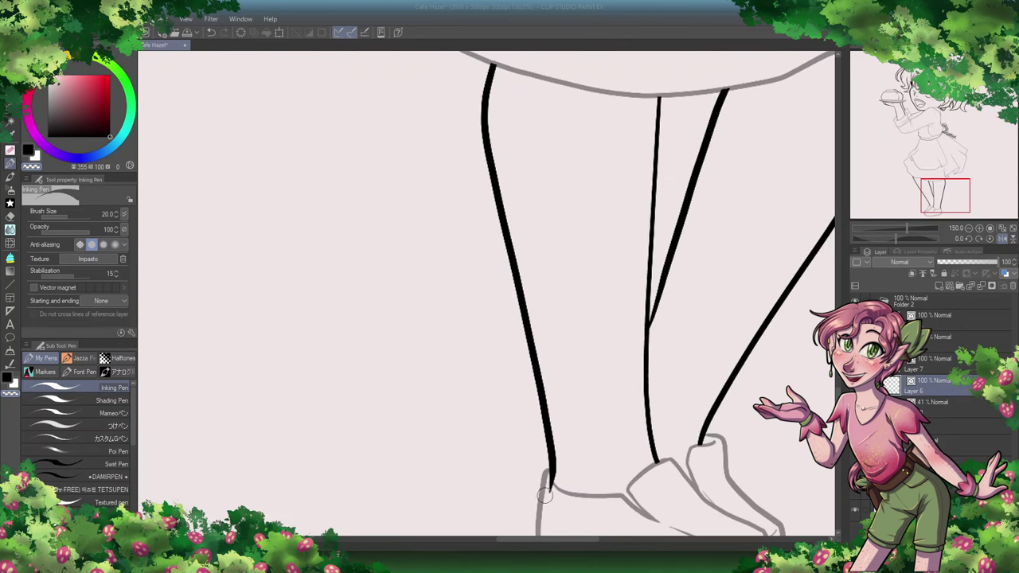
Step: Restore the clothing layer to 100% opacity and show the whole figure
{"action": "scroll", "coordinate": [550, 478], "scroll_direction": "up", "scroll_amount": 10}
{"action": "key", "text": "ctrl+minus"}
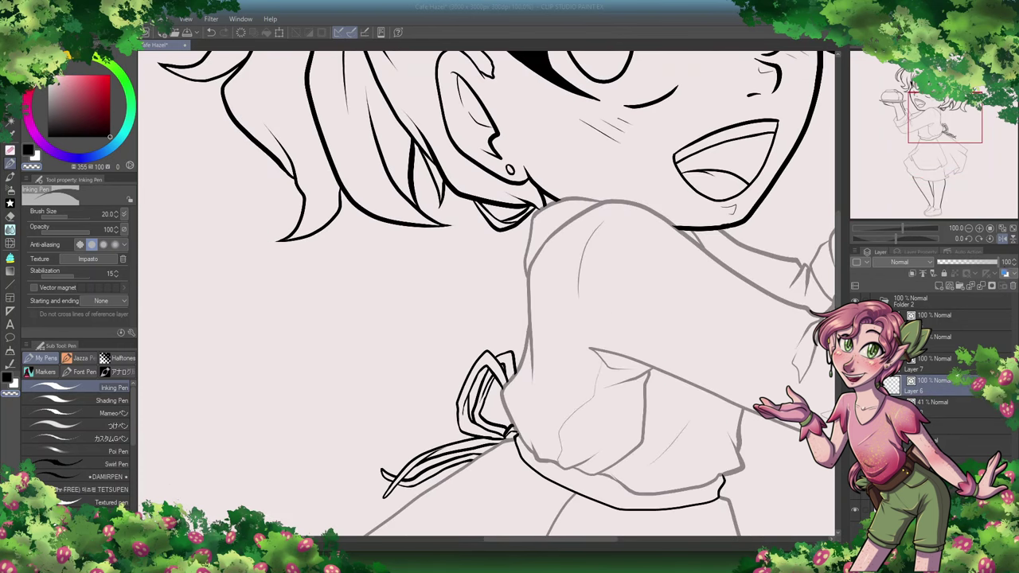
{"action": "key", "text": "ctrl+0"}
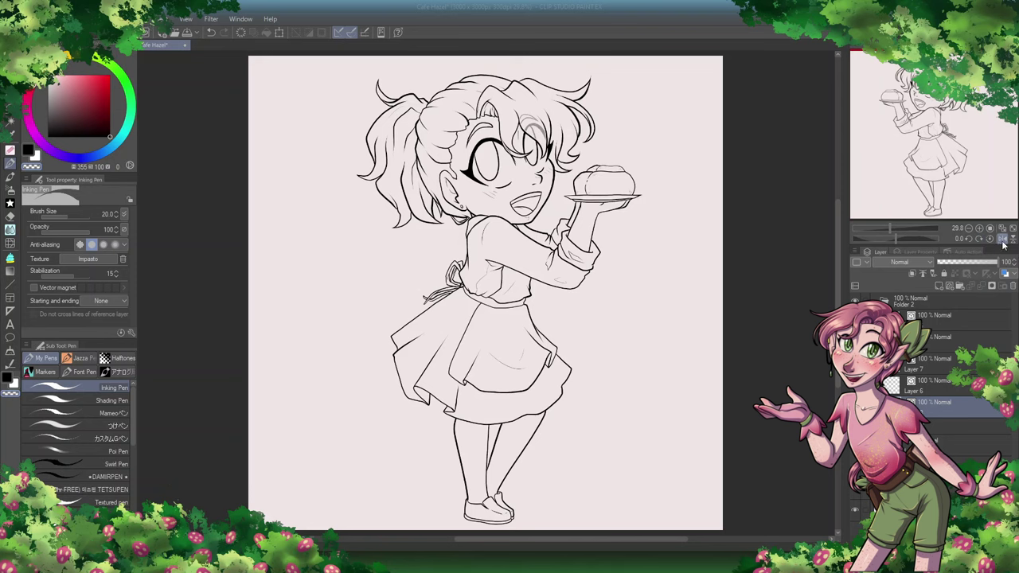
Step: Mirror the canvas view, thicken the front leg's inner line below the skirt, and ink a small ankle mark on Layer 6
{"action": "left_click", "coordinate": [1002, 238]}
{"action": "scroll", "coordinate": [479, 322], "scroll_direction": "up", "scroll_amount": 8}
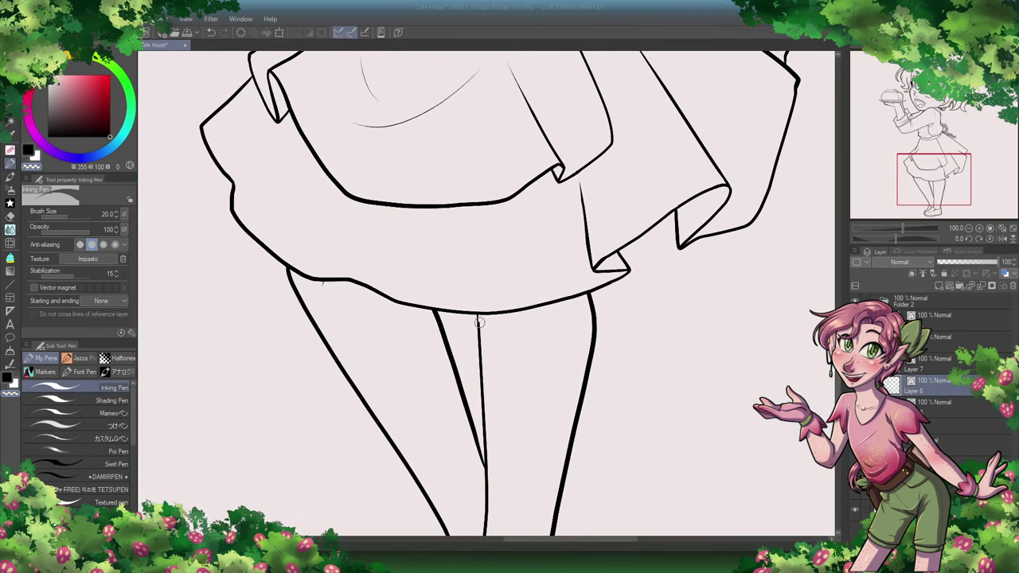
{"action": "key", "text": "c"}
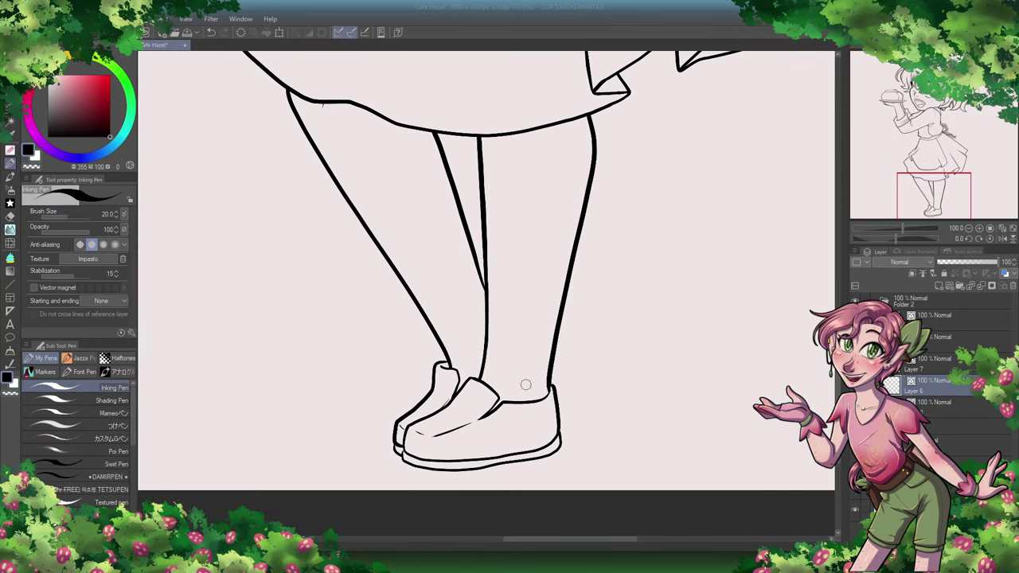
{"action": "scroll", "coordinate": [526, 384], "scroll_direction": "up", "scroll_amount": 15}
{"action": "scroll", "coordinate": [834, 231], "scroll_direction": "down", "scroll_amount": 3}
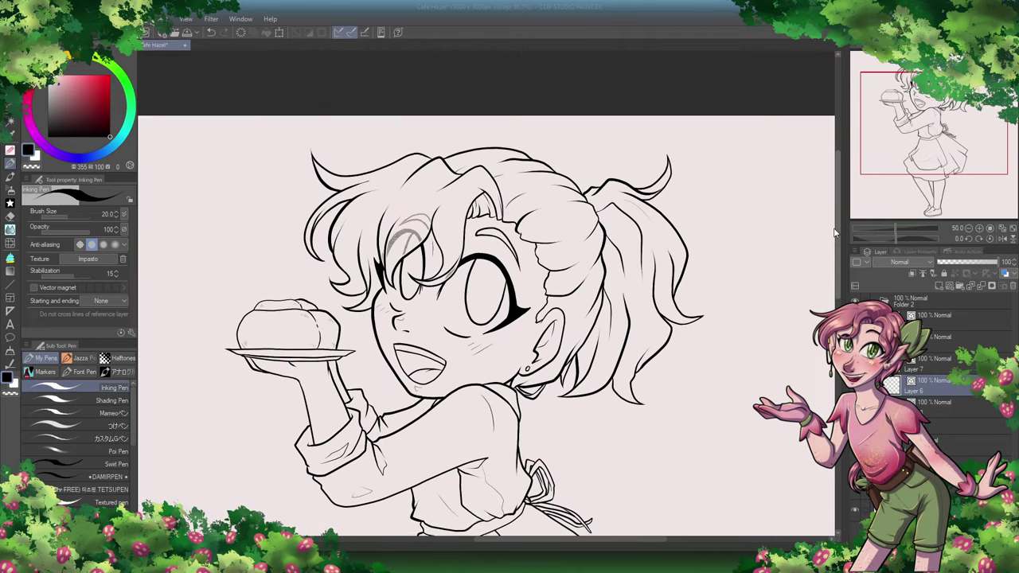
Step: Add a new layer folder for the colours and fill the whole figure's silhouette with dark greyish brown (H 355, S 17, V 35)
{"action": "left_click", "coordinate": [953, 287]}
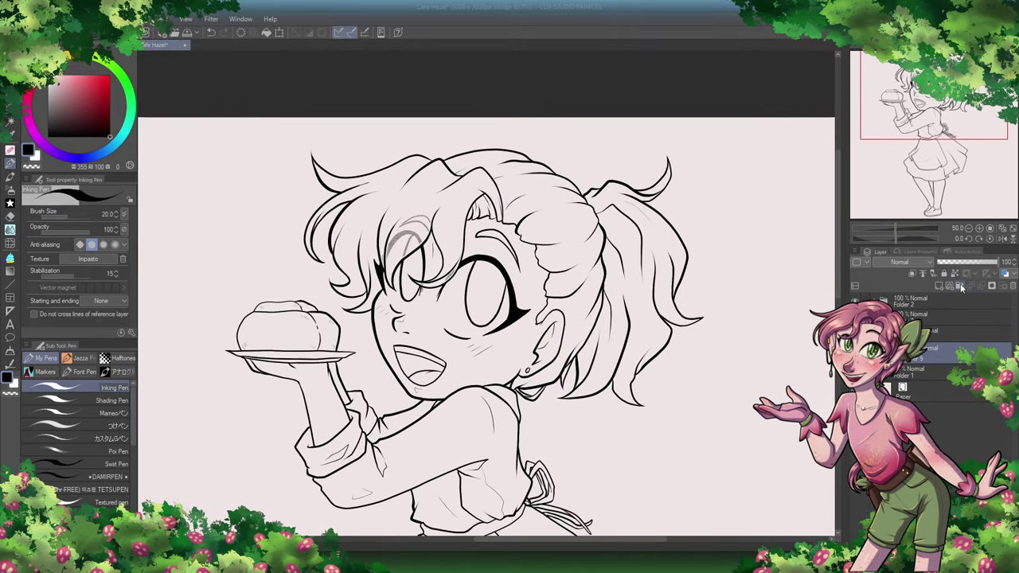
{"action": "left_click", "coordinate": [58, 115]}
{"action": "key", "text": "g"}
{"action": "scroll", "coordinate": [835, 277], "scroll_direction": "down", "scroll_amount": 2}
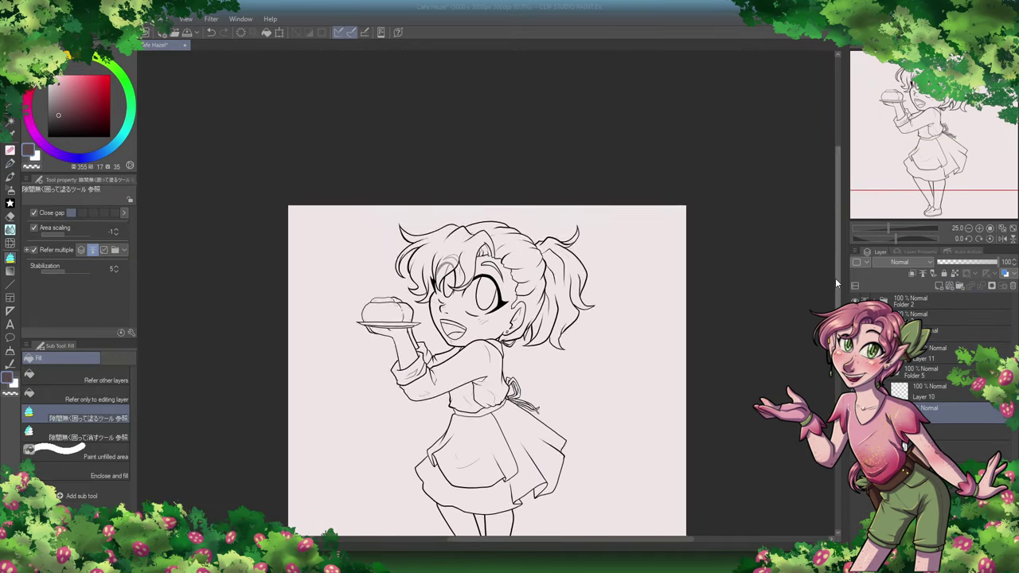
{"action": "mouse_move", "coordinate": [458, 484]}
{"action": "left_mouse_down"}
{"action": "mouse_move", "coordinate": [352, 177]}
{"action": "mouse_move", "coordinate": [574, 93]}
{"action": "mouse_move", "coordinate": [513, 261]}
{"action": "mouse_move", "coordinate": [583, 371]}
{"action": "left_mouse_up"}
Step: Clear the silhouette fill from the open gaps inside the loops and tails of the apron bow
{"action": "scroll", "coordinate": [499, 275], "scroll_direction": "up", "scroll_amount": 5}
{"action": "left_click", "coordinate": [52, 437]}
{"action": "mouse_move", "coordinate": [629, 274]}
{"action": "left_mouse_down"}
{"action": "mouse_move", "coordinate": [660, 342]}
{"action": "mouse_move", "coordinate": [628, 274]}
{"action": "left_mouse_up"}
{"action": "mouse_move", "coordinate": [665, 304]}
{"action": "left_mouse_down"}
{"action": "mouse_move", "coordinate": [672, 374]}
{"action": "mouse_move", "coordinate": [655, 299]}
{"action": "left_mouse_up"}
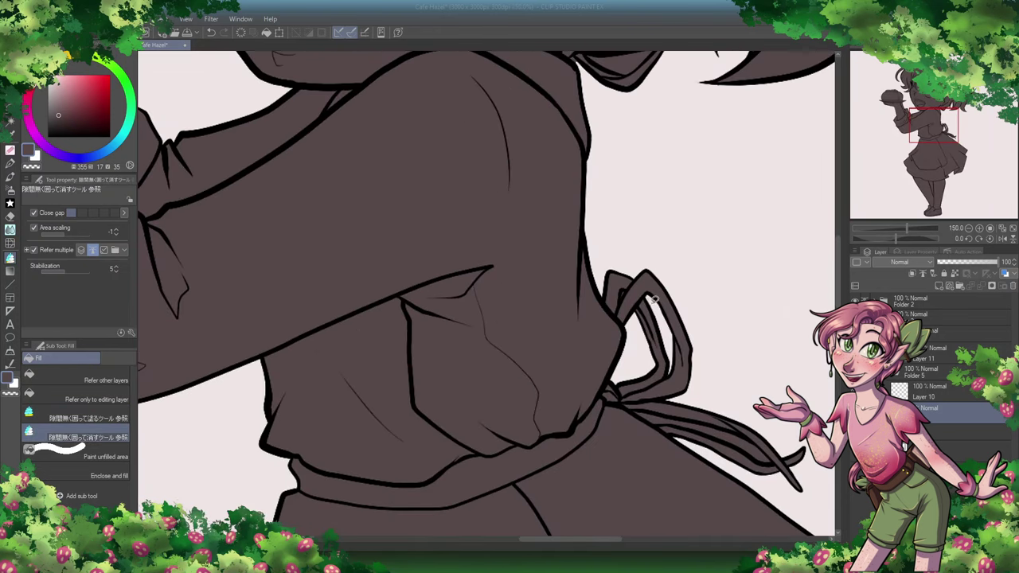
{"action": "scroll", "coordinate": [675, 356], "scroll_direction": "down", "scroll_amount": 3}
{"action": "left_click_drag", "start_coordinate": [689, 345], "coordinate": [642, 330]}
{"action": "scroll", "coordinate": [413, 255], "scroll_direction": "down", "scroll_amount": 10}
Step: Remove stray silhouette fill from the remaining gaps around the legs, the nape below the ear and the hair tips
{"action": "mouse_move", "coordinate": [408, 246]}
{"action": "left_mouse_down"}
{"action": "mouse_move", "coordinate": [434, 306]}
{"action": "mouse_move", "coordinate": [483, 326]}
{"action": "mouse_move", "coordinate": [410, 248]}
{"action": "left_mouse_up"}
{"action": "scroll", "coordinate": [682, 169], "scroll_direction": "down", "scroll_amount": 2}
{"action": "scroll", "coordinate": [481, 279], "scroll_direction": "down", "scroll_amount": 3}
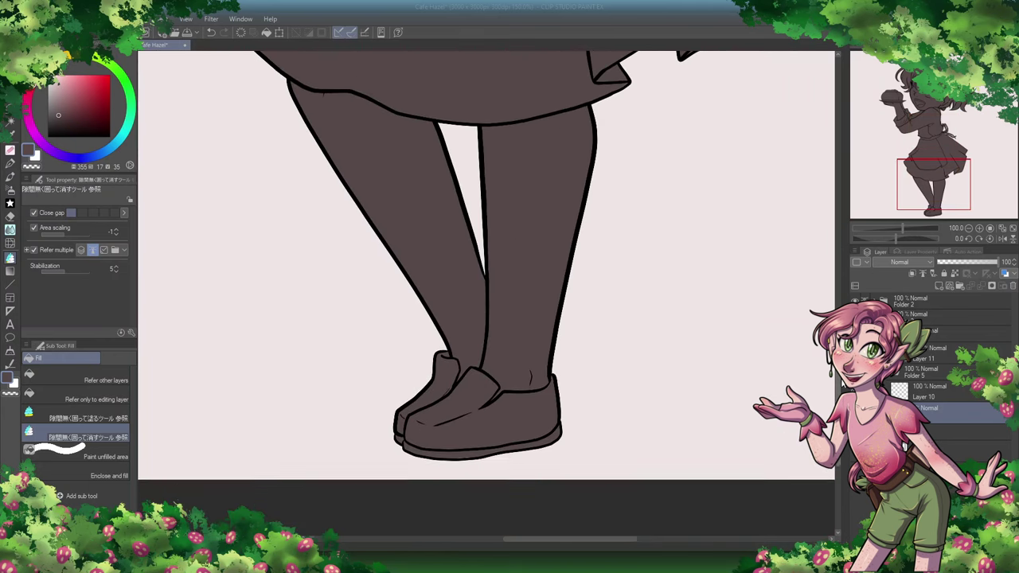
{"action": "scroll", "coordinate": [482, 278], "scroll_direction": "up", "scroll_amount": 12}
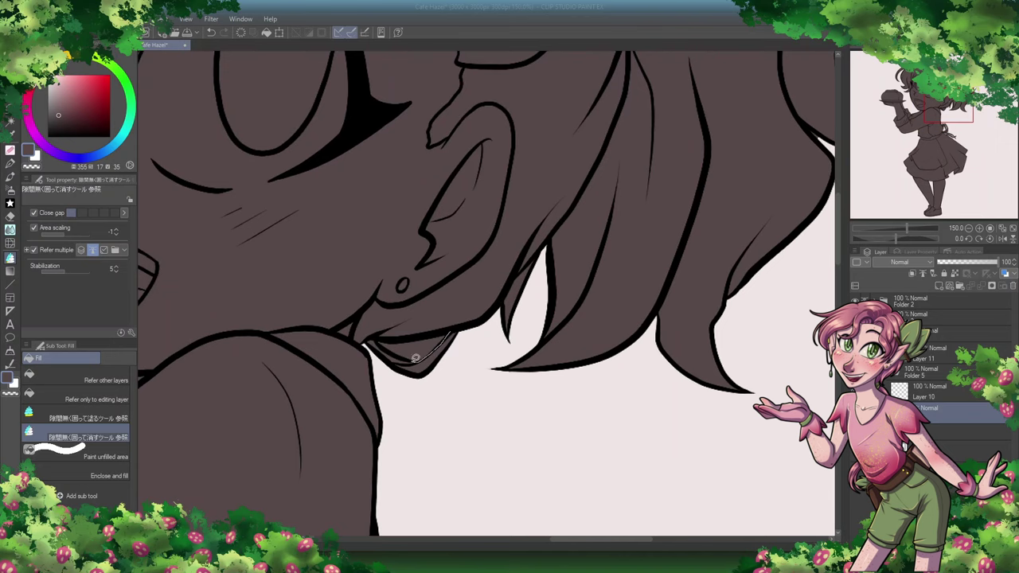
{"action": "left_click_drag", "start_coordinate": [414, 358], "coordinate": [376, 345]}
{"action": "scroll", "coordinate": [661, 315], "scroll_direction": "up", "scroll_amount": 4}
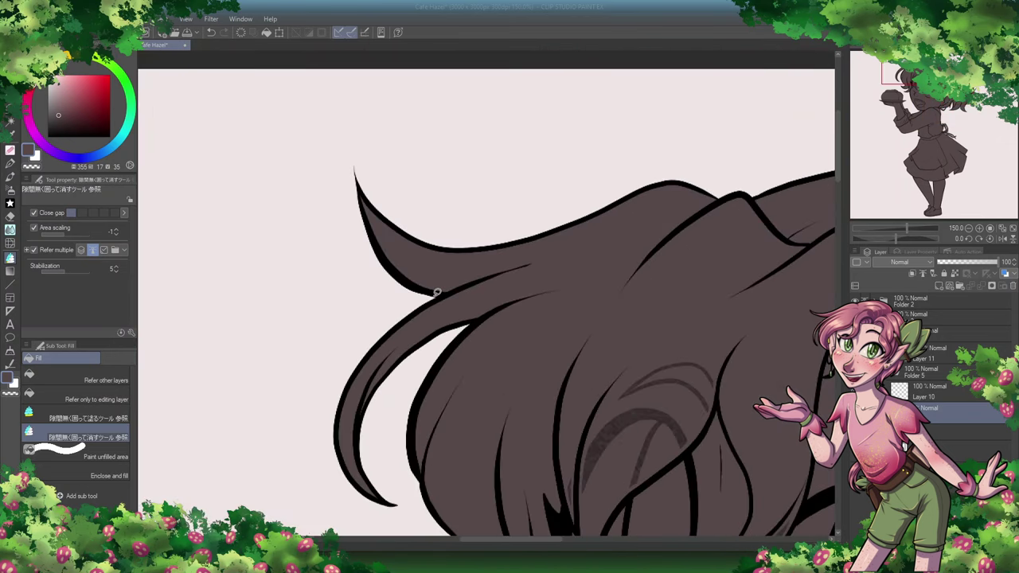
{"action": "left_click_drag", "start_coordinate": [839, 163], "coordinate": [840, 251]}
{"action": "scroll", "coordinate": [839, 245], "scroll_direction": "down", "scroll_amount": 10}
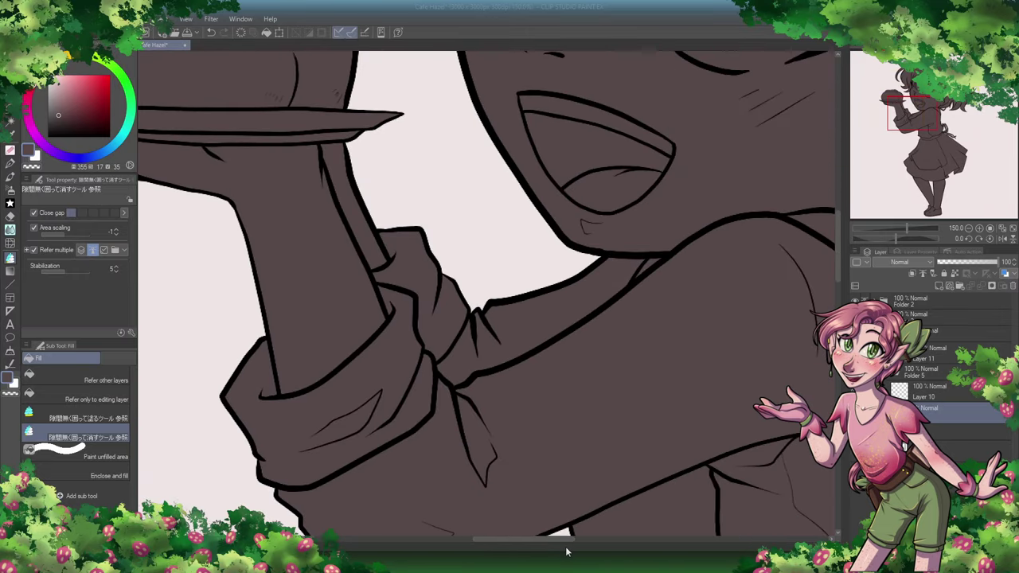
Step: Return to the enclosing fill tool, check the silhouette, and bring up the Cafe Hawthorne drawing as a floating colour reference
{"action": "key", "text": "ctrl+minus"}
{"action": "left_click", "coordinate": [87, 418]}
{"action": "scroll", "coordinate": [485, 286], "scroll_direction": "up", "scroll_amount": 10}
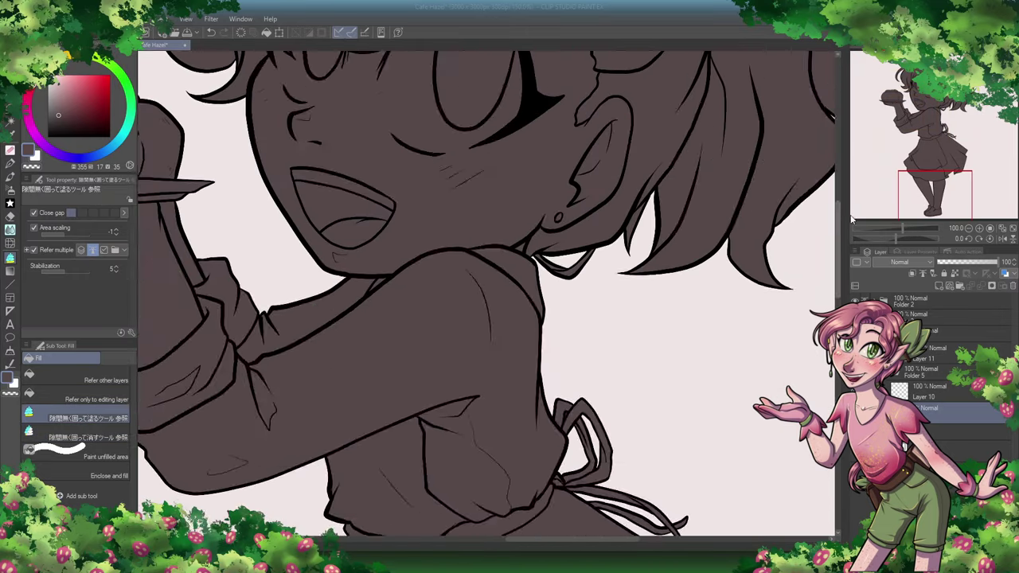
{"action": "key", "text": "ctrl+minus"}
{"action": "right_click", "coordinate": [478, 547]}
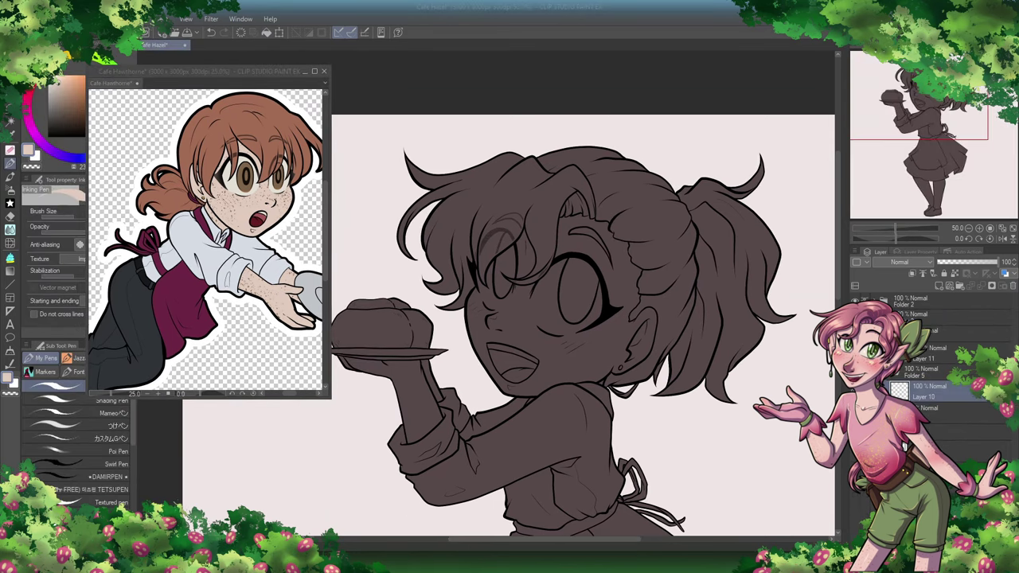
Step: Paint the face, neck, hands and legs on Layer 10 with the reference's light skin tone using the Inking Pen
{"action": "key", "text": "ctrl+plus"}
{"action": "left_click_drag", "start_coordinate": [516, 542], "coordinate": [556, 542]}
{"action": "mouse_move", "coordinate": [478, 421]}
{"action": "left_mouse_down"}
{"action": "mouse_move", "coordinate": [433, 286]}
{"action": "mouse_move", "coordinate": [557, 183]}
{"action": "mouse_move", "coordinate": [668, 414]}
{"action": "mouse_move", "coordinate": [510, 442]}
{"action": "left_mouse_up"}
{"action": "scroll", "coordinate": [510, 441], "scroll_direction": "down", "scroll_amount": 10}
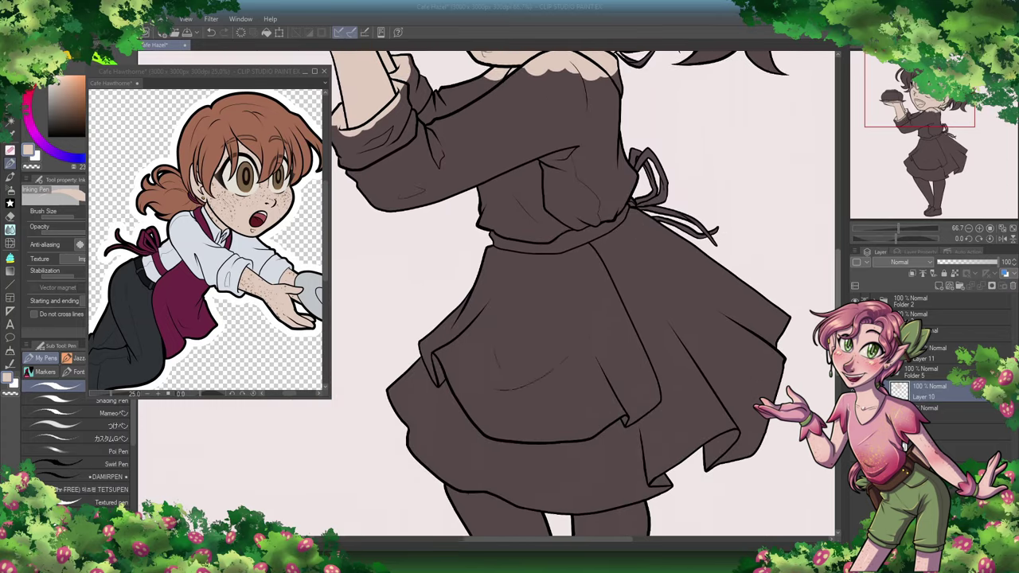
{"action": "mouse_move", "coordinate": [432, 262]}
{"action": "left_mouse_down"}
{"action": "mouse_move", "coordinate": [466, 255]}
{"action": "mouse_move", "coordinate": [566, 417]}
{"action": "mouse_move", "coordinate": [560, 279]}
{"action": "left_mouse_up"}
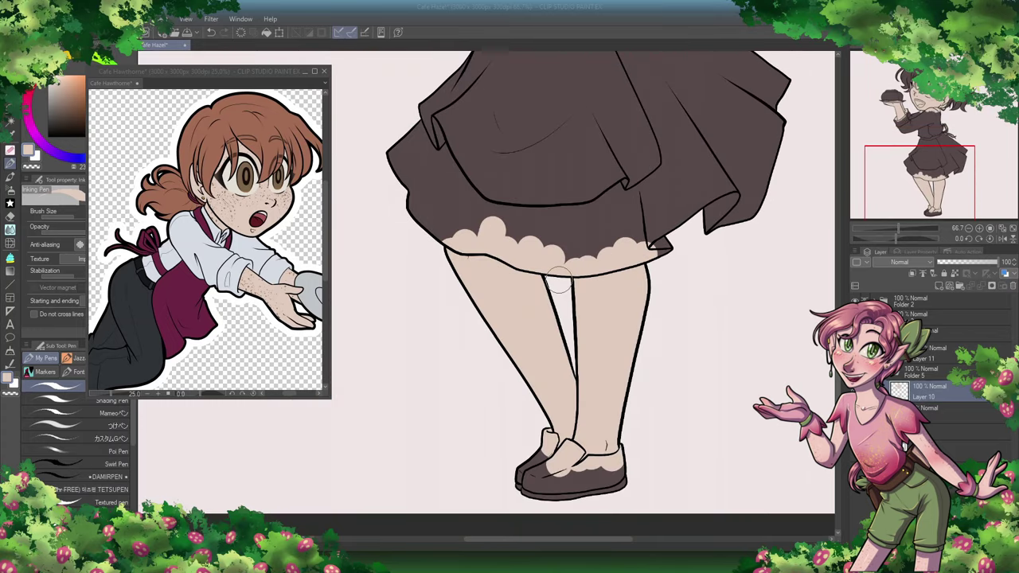
Step: Block in the crown and ponytail on Layer 11 with the reference's reddish-brown hair colour
{"action": "scroll", "coordinate": [560, 278], "scroll_direction": "up", "scroll_amount": 10}
{"action": "mouse_move", "coordinate": [539, 159]}
{"action": "left_mouse_down"}
{"action": "mouse_move", "coordinate": [549, 183]}
{"action": "mouse_move", "coordinate": [716, 199]}
{"action": "left_mouse_up"}
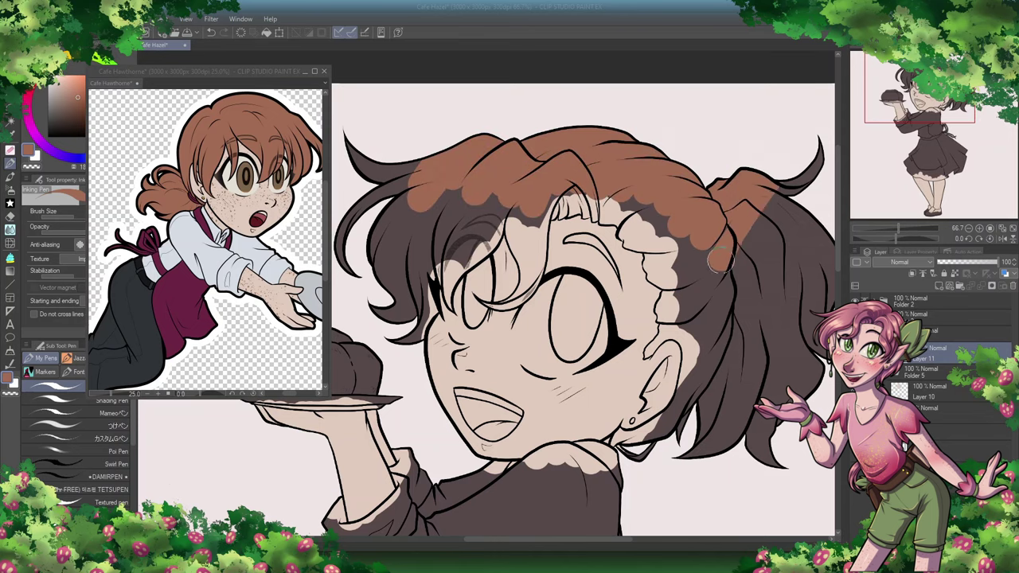
{"action": "left_click_drag", "start_coordinate": [557, 541], "coordinate": [586, 541]}
{"action": "left_click_drag", "start_coordinate": [669, 231], "coordinate": [716, 446]}
{"action": "left_click_drag", "start_coordinate": [581, 542], "coordinate": [557, 542]}
{"action": "scroll", "coordinate": [628, 434], "scroll_direction": "up", "scroll_amount": 1}
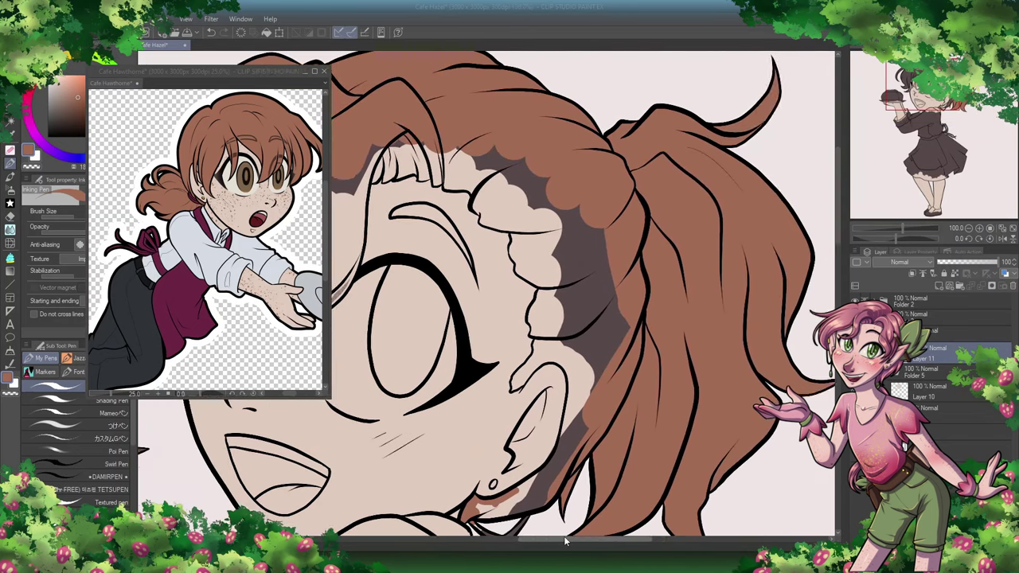
Step: Colour the hair behind the ear and along the side of the head reddish brown
{"action": "mouse_move", "coordinate": [476, 413]}
{"action": "left_mouse_down"}
{"action": "mouse_move", "coordinate": [548, 419]}
{"action": "mouse_move", "coordinate": [553, 370]}
{"action": "left_mouse_up"}
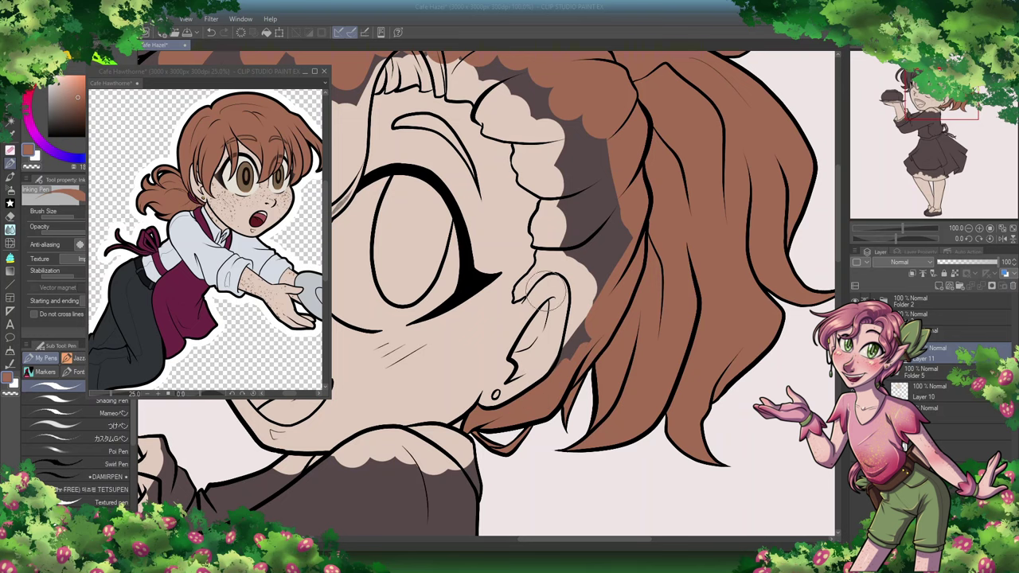
{"action": "key", "text": "alt+["}
{"action": "key", "text": "alt+["}
{"action": "key", "text": "alt+]"}
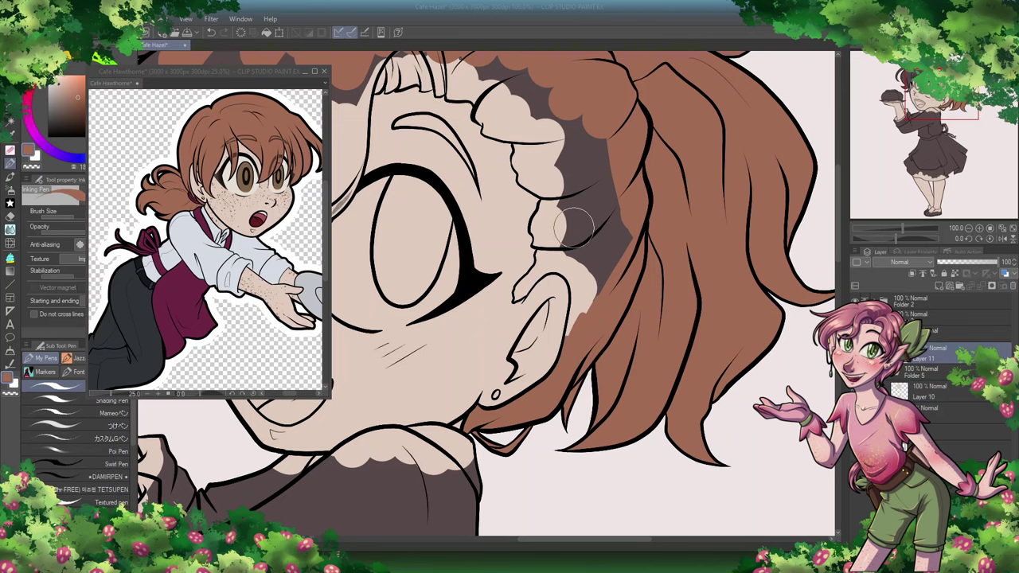
{"action": "mouse_move", "coordinate": [579, 222]}
{"action": "left_mouse_down"}
{"action": "mouse_move", "coordinate": [626, 247]}
{"action": "mouse_move", "coordinate": [577, 311]}
{"action": "left_mouse_up"}
{"action": "scroll", "coordinate": [579, 263], "scroll_direction": "up", "scroll_amount": 3}
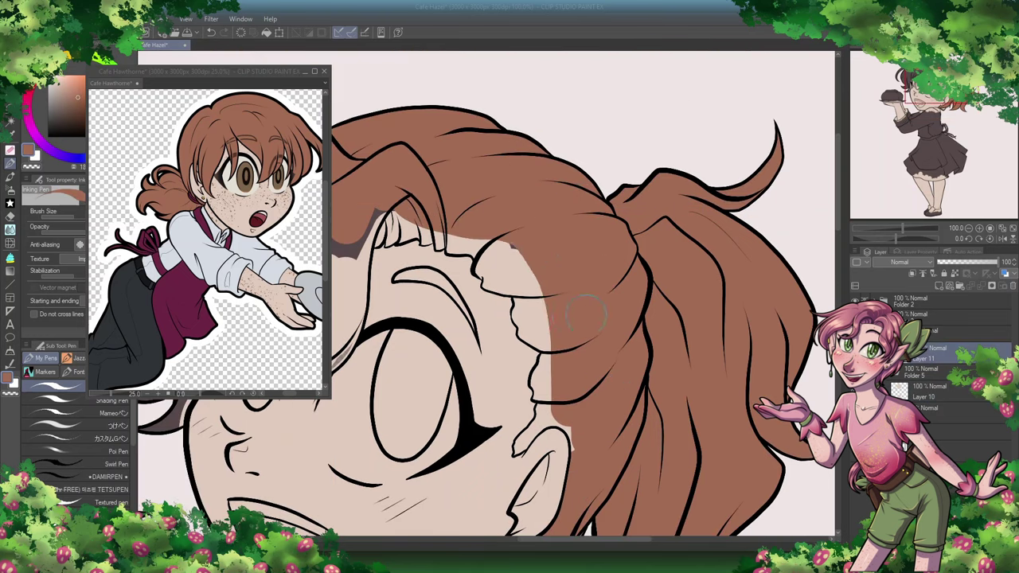
Step: Extend the reddish-brown hair colour to the scalloped hairline above the temple
{"action": "left_click_drag", "start_coordinate": [549, 247], "coordinate": [546, 370]}
{"action": "scroll", "coordinate": [587, 356], "scroll_direction": "up", "scroll_amount": 2}
{"action": "mouse_move", "coordinate": [611, 346]}
{"action": "left_mouse_down"}
{"action": "mouse_move", "coordinate": [537, 382]}
{"action": "mouse_move", "coordinate": [562, 332]}
{"action": "mouse_move", "coordinate": [578, 317]}
{"action": "mouse_move", "coordinate": [560, 359]}
{"action": "mouse_move", "coordinate": [583, 321]}
{"action": "mouse_move", "coordinate": [560, 303]}
{"action": "mouse_move", "coordinate": [573, 239]}
{"action": "left_mouse_up"}
{"action": "scroll", "coordinate": [575, 235], "scroll_direction": "up", "scroll_amount": 5}
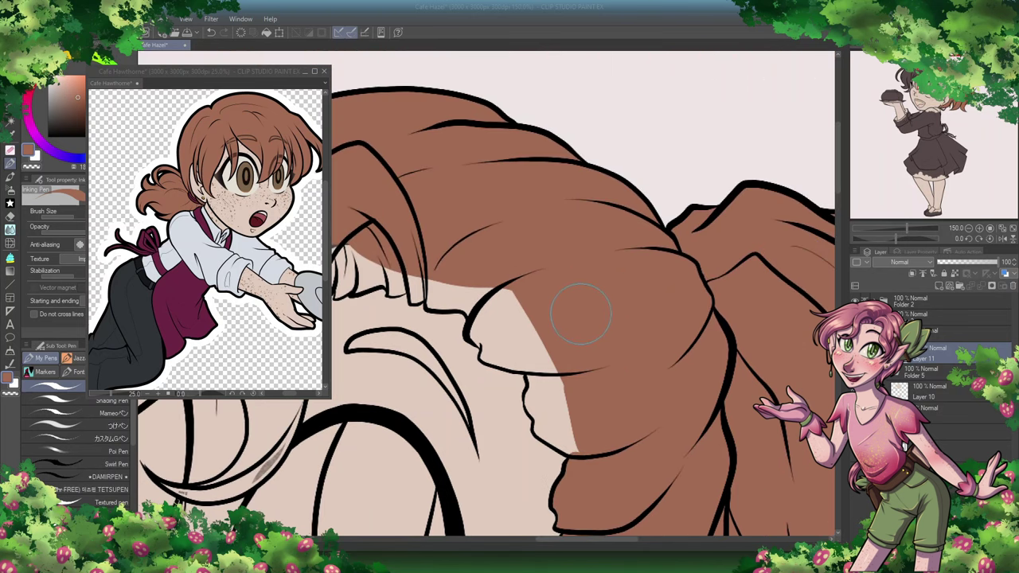
{"action": "mouse_move", "coordinate": [489, 294]}
{"action": "left_mouse_down"}
{"action": "mouse_move", "coordinate": [500, 355]}
{"action": "mouse_move", "coordinate": [471, 350]}
{"action": "mouse_move", "coordinate": [500, 364]}
{"action": "mouse_move", "coordinate": [549, 362]}
{"action": "mouse_move", "coordinate": [530, 378]}
{"action": "mouse_move", "coordinate": [557, 438]}
{"action": "left_mouse_up"}
Step: Colour the short strands under the parted fringe and the visible eyebrow with the hair colour
{"action": "scroll", "coordinate": [557, 438], "scroll_direction": "left", "scroll_amount": 5}
{"action": "mouse_move", "coordinate": [668, 318]}
{"action": "left_mouse_down"}
{"action": "mouse_move", "coordinate": [549, 254]}
{"action": "mouse_move", "coordinate": [514, 251]}
{"action": "left_mouse_up"}
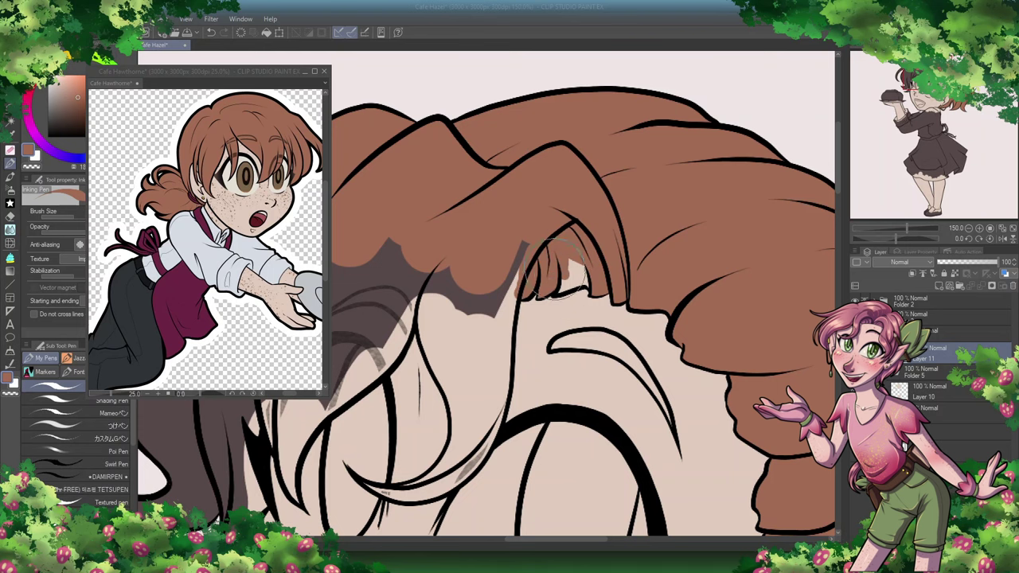
{"action": "scroll", "coordinate": [838, 185], "scroll_direction": "down", "scroll_amount": 3}
{"action": "left_click_drag", "start_coordinate": [552, 236], "coordinate": [599, 246]}
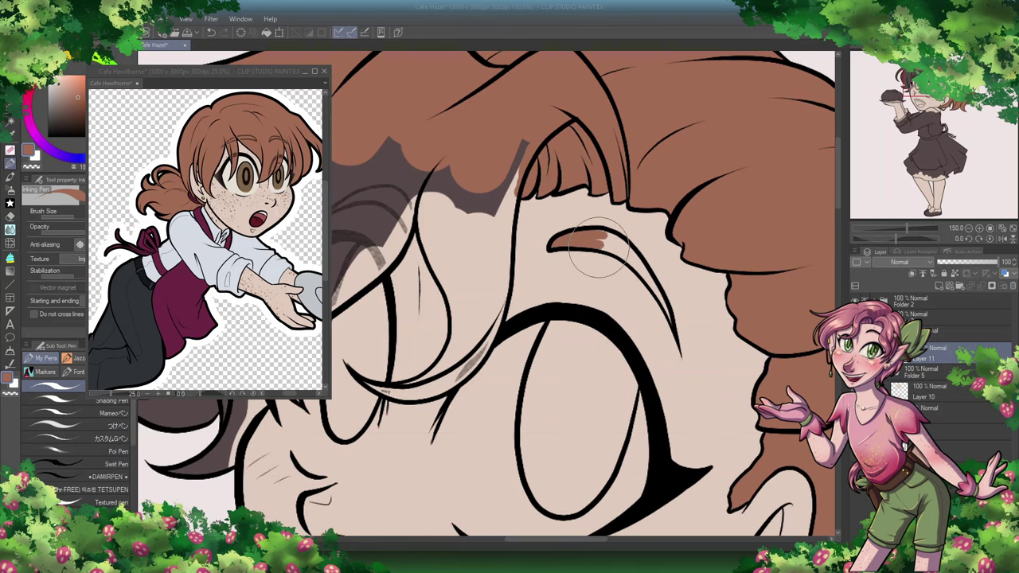
{"action": "mouse_move", "coordinate": [639, 279]}
{"action": "left_mouse_down"}
{"action": "mouse_move", "coordinate": [603, 248]}
{"action": "mouse_move", "coordinate": [637, 280]}
{"action": "left_mouse_up"}
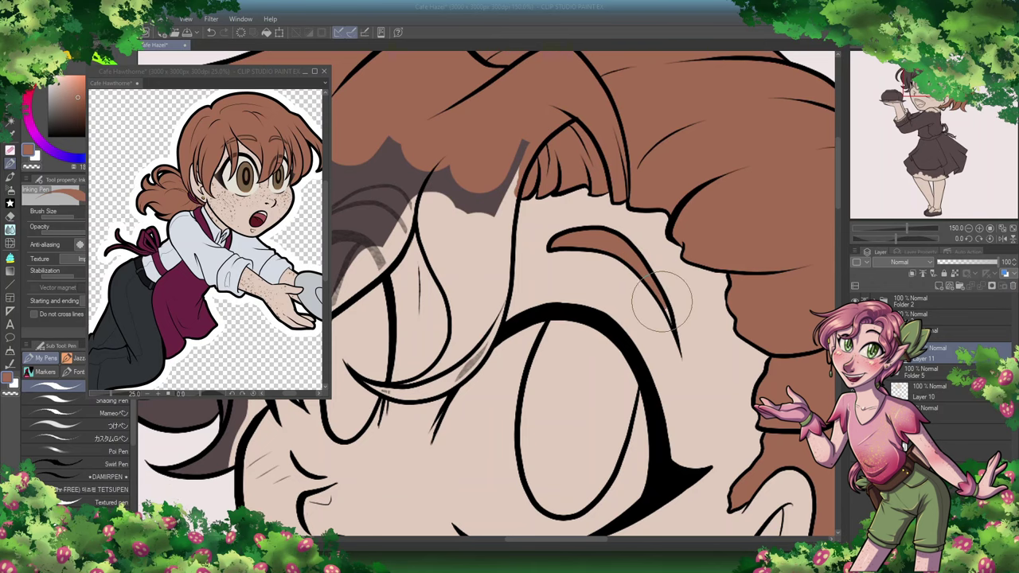
Step: Fill the outer fringe locks and their curled tips beside the face with the hair colour
{"action": "scroll", "coordinate": [836, 166], "scroll_direction": "up", "scroll_amount": 7}
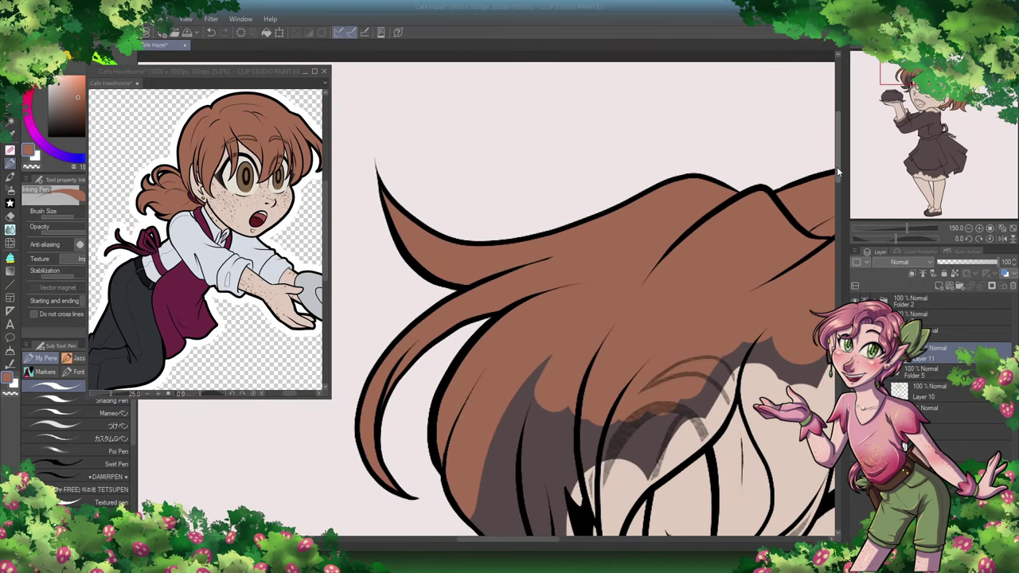
{"action": "scroll", "coordinate": [836, 166], "scroll_direction": "down", "scroll_amount": 5}
{"action": "mouse_move", "coordinate": [597, 355]}
{"action": "left_mouse_down"}
{"action": "mouse_move", "coordinate": [621, 416]}
{"action": "mouse_move", "coordinate": [611, 382]}
{"action": "mouse_move", "coordinate": [617, 252]}
{"action": "mouse_move", "coordinate": [671, 299]}
{"action": "mouse_move", "coordinate": [690, 291]}
{"action": "mouse_move", "coordinate": [719, 212]}
{"action": "mouse_move", "coordinate": [567, 312]}
{"action": "mouse_move", "coordinate": [583, 412]}
{"action": "mouse_move", "coordinate": [530, 463]}
{"action": "mouse_move", "coordinate": [552, 484]}
{"action": "mouse_move", "coordinate": [541, 508]}
{"action": "left_mouse_up"}
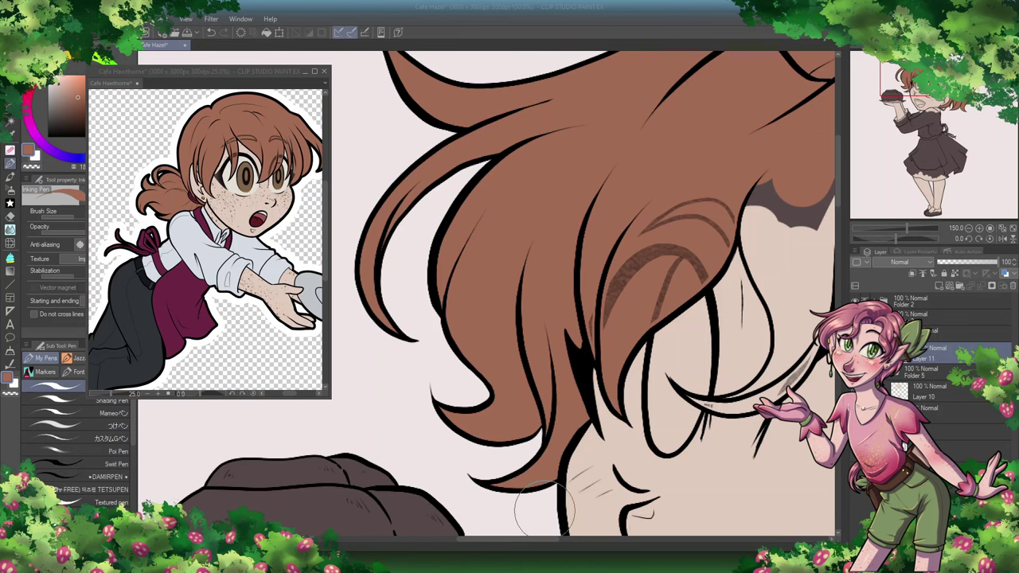
Step: Paint the central fringe lock down to its curved tip between the eyes in reddish brown
{"action": "scroll", "coordinate": [541, 507], "scroll_direction": "right", "scroll_amount": 7}
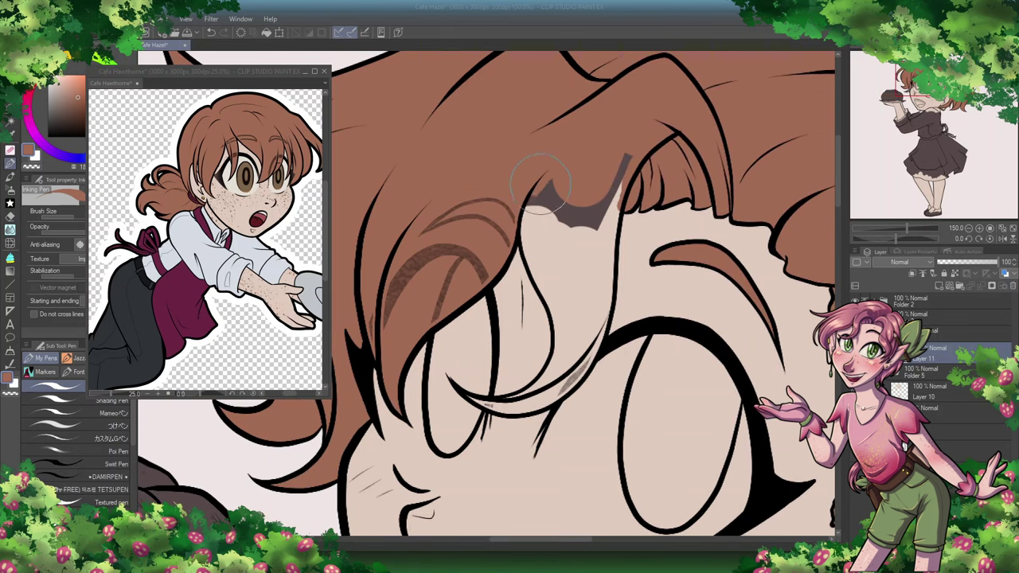
{"action": "mouse_move", "coordinate": [541, 223]}
{"action": "left_mouse_down"}
{"action": "mouse_move", "coordinate": [612, 239]}
{"action": "mouse_move", "coordinate": [589, 334]}
{"action": "mouse_move", "coordinate": [545, 227]}
{"action": "left_mouse_up"}
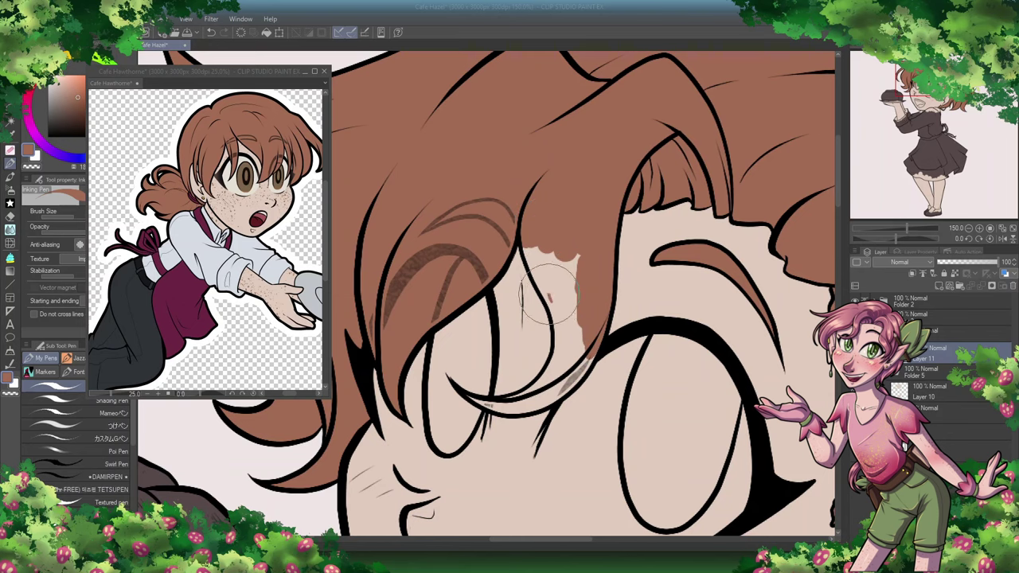
{"action": "mouse_move", "coordinate": [549, 294]}
{"action": "left_mouse_down"}
{"action": "mouse_move", "coordinate": [569, 323]}
{"action": "mouse_move", "coordinate": [556, 330]}
{"action": "mouse_move", "coordinate": [561, 397]}
{"action": "left_mouse_up"}
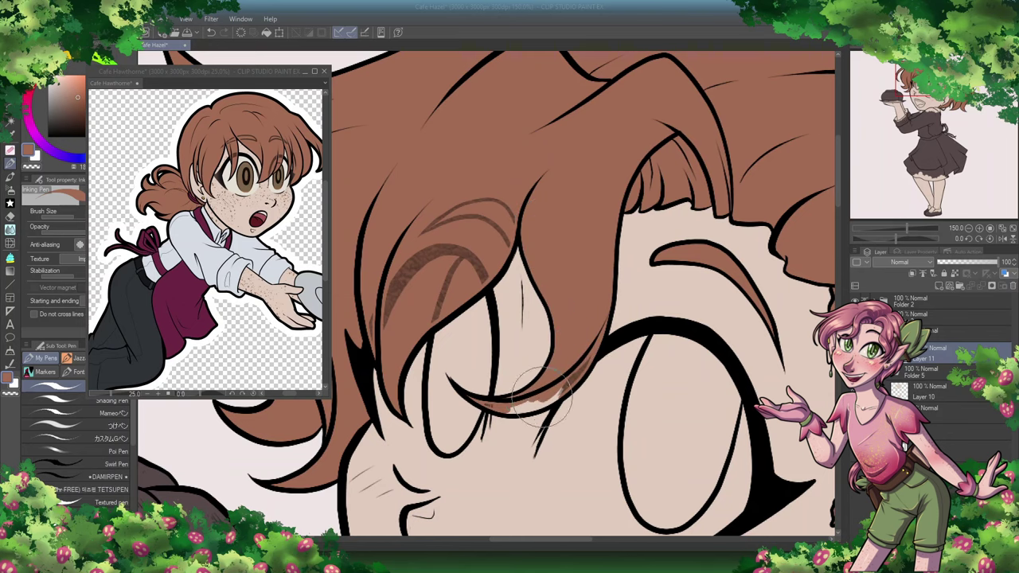
{"action": "key", "text": "ctrl+minus"}
{"action": "key", "text": "ctrl+minus"}
{"action": "key", "text": "ctrl+minus"}
{"action": "scroll", "coordinate": [836, 183], "scroll_direction": "down", "scroll_amount": 1}
Step: Reposition the reference drawing, take its freckle brown (H 23, S 35, V 55), and select My Freckle Brush
{"action": "left_click", "coordinate": [258, 73]}
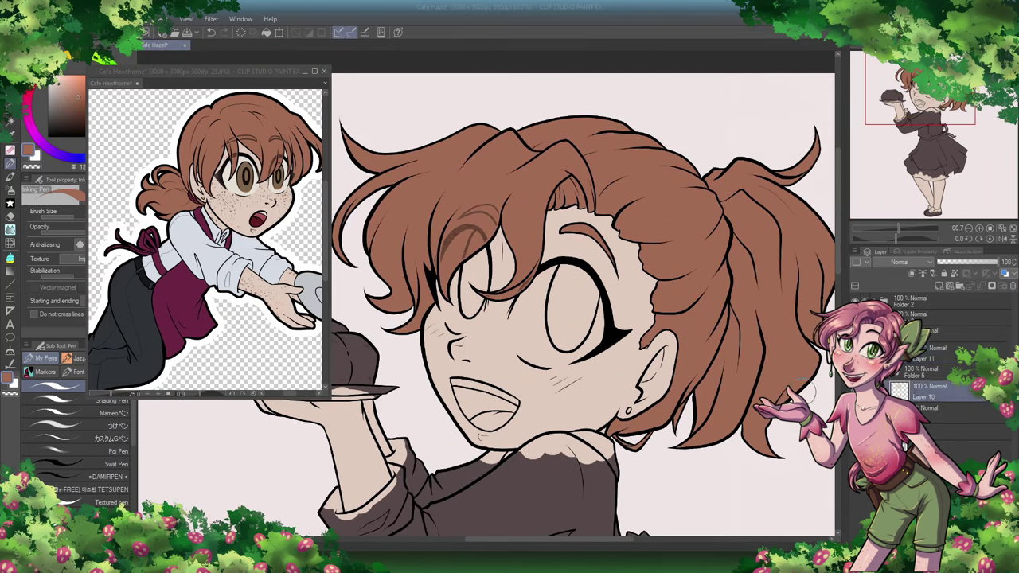
{"action": "left_click_drag", "start_coordinate": [258, 74], "coordinate": [298, 70]}
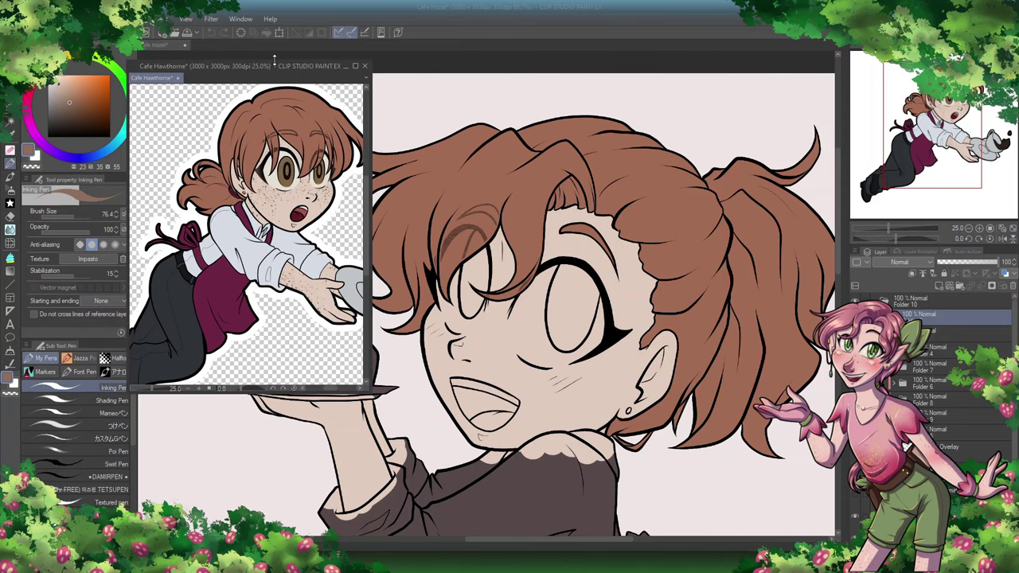
{"action": "left_click", "coordinate": [10, 190]}
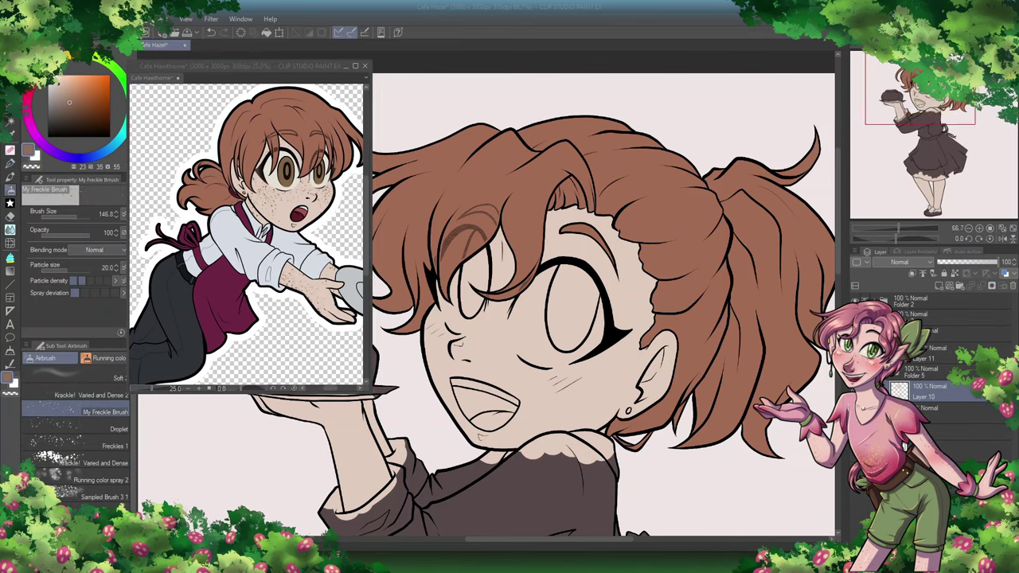
Step: Set the freckle brush's particle size to 23 and spray freckles across the face on a new clipped Layer 12
{"action": "key", "text": "ctrl+plus"}
{"action": "key", "text": "ctrl+plus"}
{"action": "left_click", "coordinate": [118, 268]}
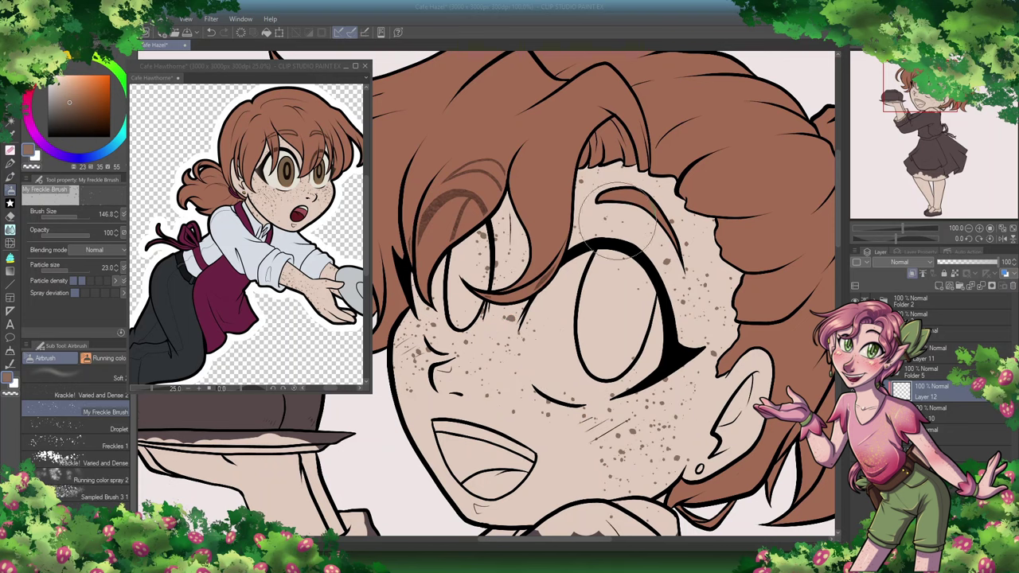
Step: Spray freckles over the raised hand, the forearm and both lower legs on Layer 12
{"action": "scroll", "coordinate": [526, 551], "scroll_direction": "left", "scroll_amount": 3}
{"action": "scroll", "coordinate": [525, 551], "scroll_direction": "left", "scroll_amount": 3}
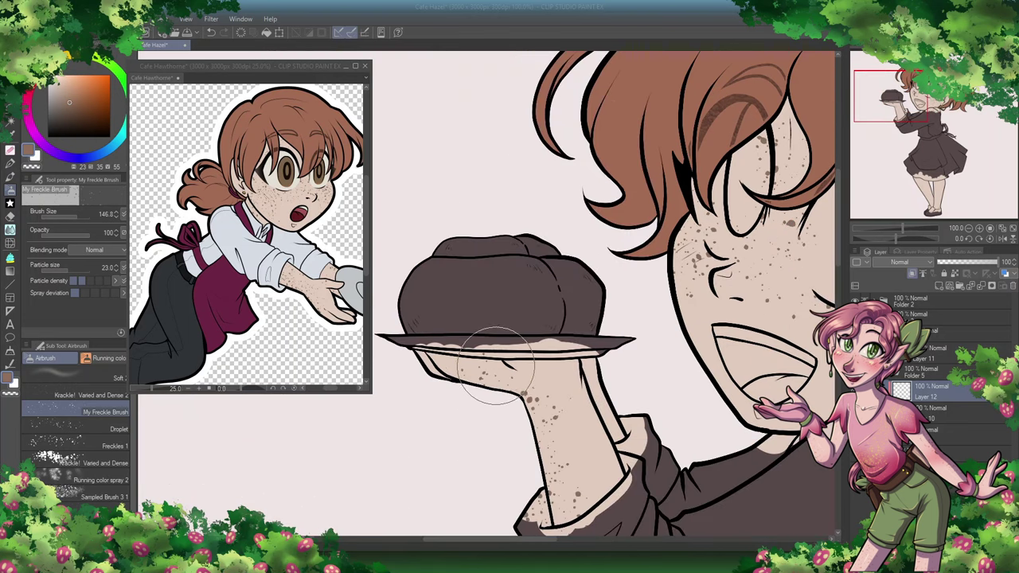
{"action": "scroll", "coordinate": [557, 398], "scroll_direction": "down", "scroll_amount": 10}
{"action": "key", "text": "ctrl+minus"}
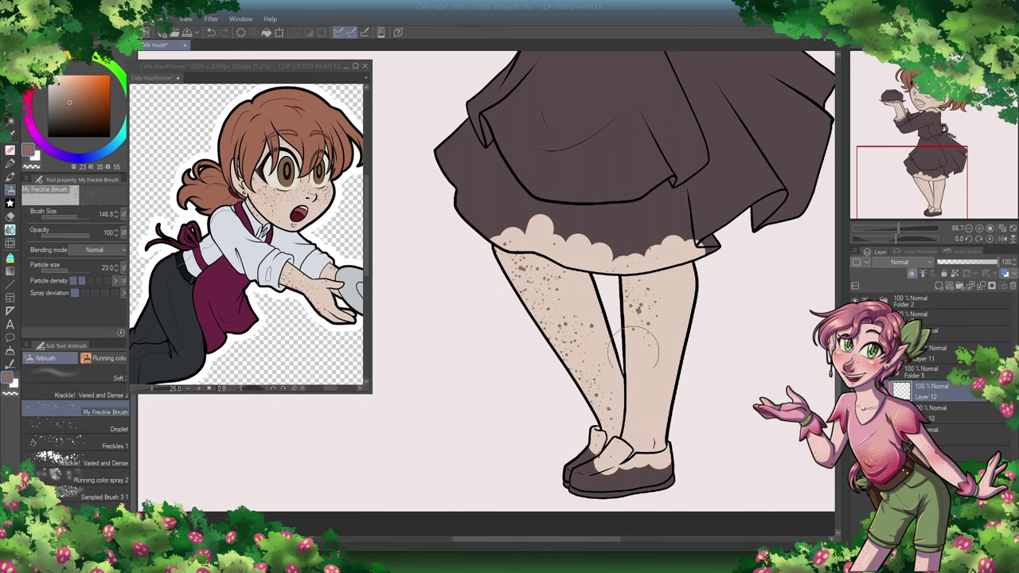
{"action": "mouse_move", "coordinate": [631, 349]}
{"action": "left_mouse_down"}
{"action": "mouse_move", "coordinate": [595, 335]}
{"action": "mouse_move", "coordinate": [618, 372]}
{"action": "left_mouse_up"}
{"action": "scroll", "coordinate": [542, 497], "scroll_direction": "up", "scroll_amount": 10}
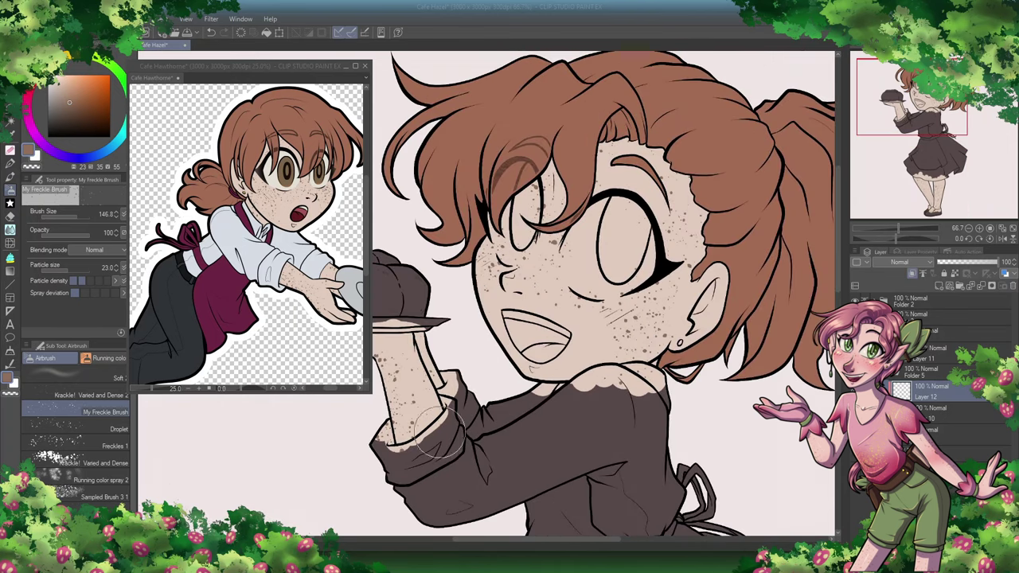
Step: Paint the upper teeth with the Inking Pen in dark brown (H 23, S 54, V 33) on Layer 13
{"action": "scroll", "coordinate": [502, 398], "scroll_direction": "left", "scroll_amount": 3}
{"action": "scroll", "coordinate": [500, 362], "scroll_direction": "up", "scroll_amount": 3}
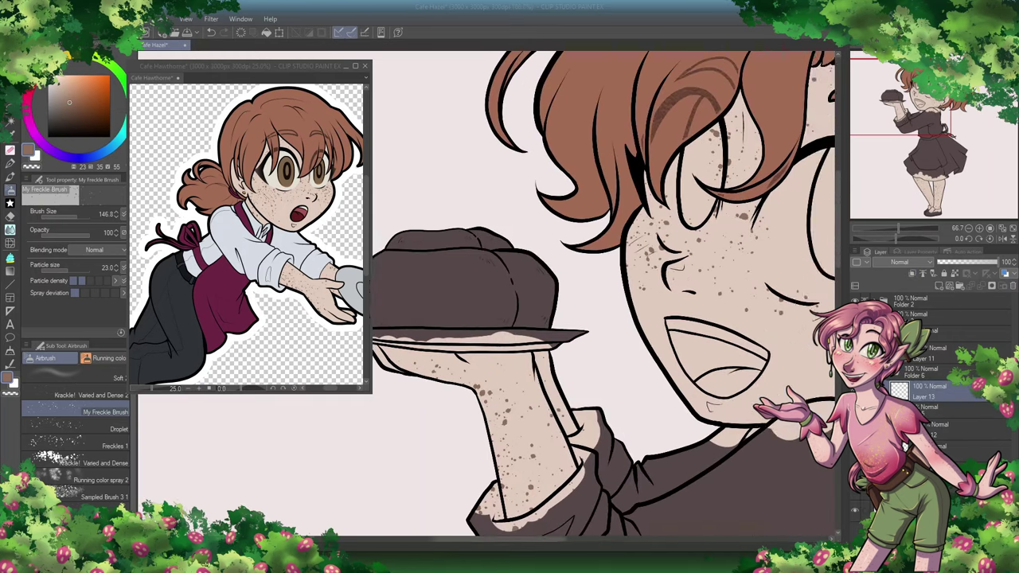
{"action": "key", "text": "p"}
{"action": "scroll", "coordinate": [470, 287], "scroll_direction": "up", "scroll_amount": 2}
{"action": "mouse_move", "coordinate": [495, 333]}
{"action": "left_mouse_down"}
{"action": "mouse_move", "coordinate": [544, 337]}
{"action": "mouse_move", "coordinate": [545, 347]}
{"action": "mouse_move", "coordinate": [641, 386]}
{"action": "left_mouse_up"}
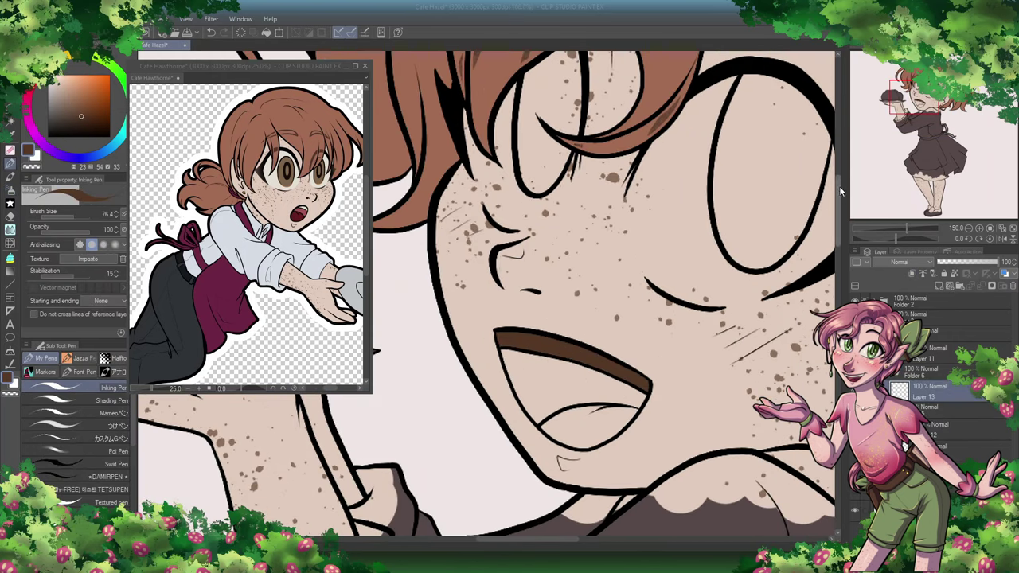
Step: Block in both eyes, starting with the one under the fringe, in the same dark brown on Layer 13
{"action": "scroll", "coordinate": [478, 326], "scroll_direction": "up", "scroll_amount": 3}
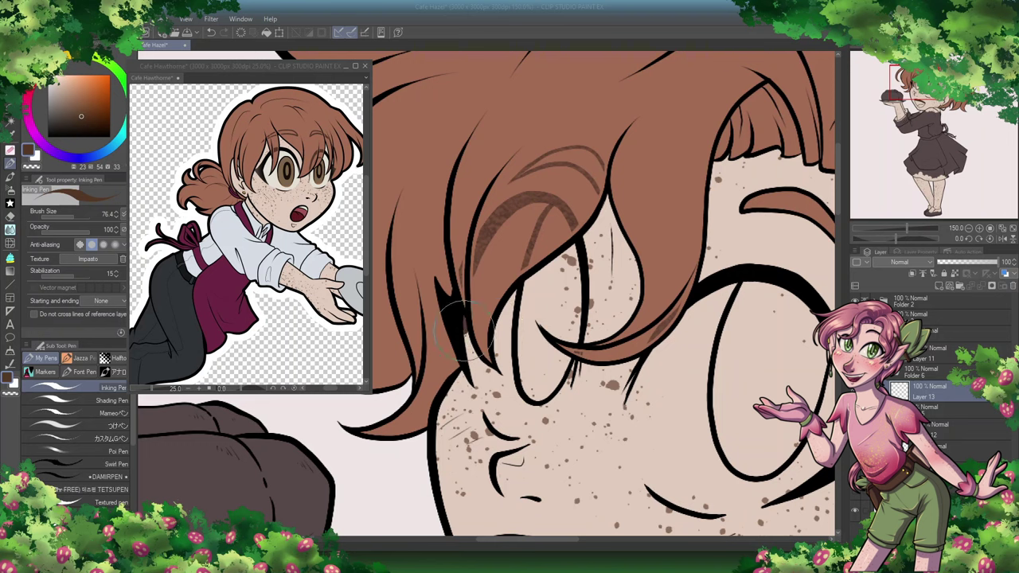
{"action": "mouse_move", "coordinate": [463, 330]}
{"action": "left_mouse_down"}
{"action": "mouse_move", "coordinate": [477, 382]}
{"action": "mouse_move", "coordinate": [473, 350]}
{"action": "mouse_move", "coordinate": [509, 295]}
{"action": "left_mouse_up"}
{"action": "key", "text": "ctrl+z"}
{"action": "key", "text": "ctrl+y"}
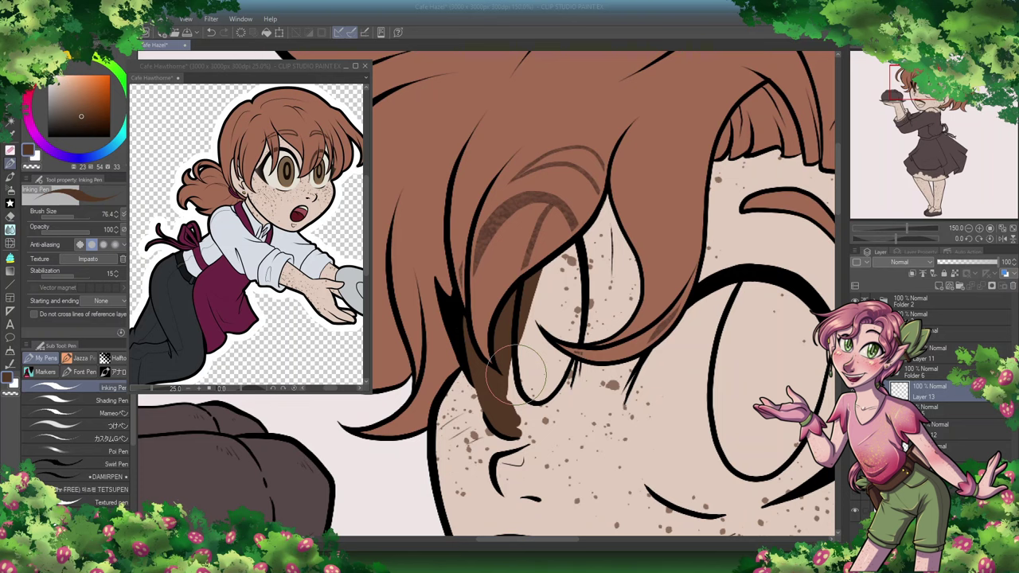
{"action": "mouse_move", "coordinate": [514, 377]}
{"action": "left_mouse_down"}
{"action": "mouse_move", "coordinate": [550, 261]}
{"action": "mouse_move", "coordinate": [574, 261]}
{"action": "mouse_move", "coordinate": [571, 323]}
{"action": "mouse_move", "coordinate": [517, 431]}
{"action": "mouse_move", "coordinate": [573, 357]}
{"action": "left_mouse_up"}
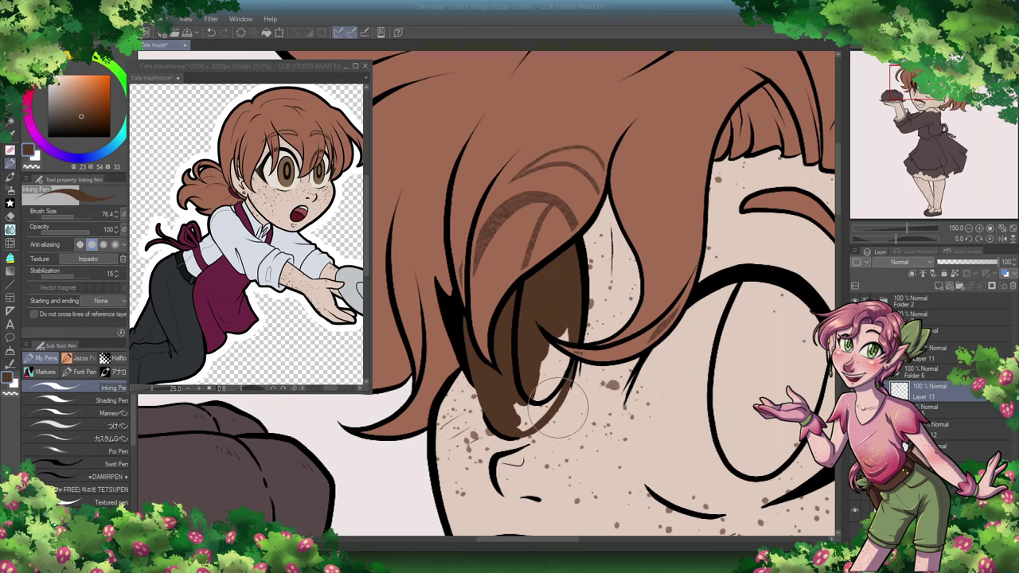
{"action": "left_click_drag", "start_coordinate": [565, 414], "coordinate": [549, 374]}
{"action": "mouse_move", "coordinate": [637, 477]}
{"action": "left_mouse_down"}
{"action": "mouse_move", "coordinate": [569, 374]}
{"action": "mouse_move", "coordinate": [541, 278]}
{"action": "mouse_move", "coordinate": [605, 183]}
{"action": "mouse_move", "coordinate": [727, 231]}
{"action": "mouse_move", "coordinate": [605, 334]}
{"action": "mouse_move", "coordinate": [589, 374]}
{"action": "mouse_move", "coordinate": [651, 406]}
{"action": "mouse_move", "coordinate": [732, 284]}
{"action": "left_mouse_up"}
Step: Turn the eye whites and teeth off-white and paint both irises brown (H 29, S 40, V 49) on Layer 14
{"action": "key", "text": "e"}
{"action": "key", "text": "p"}
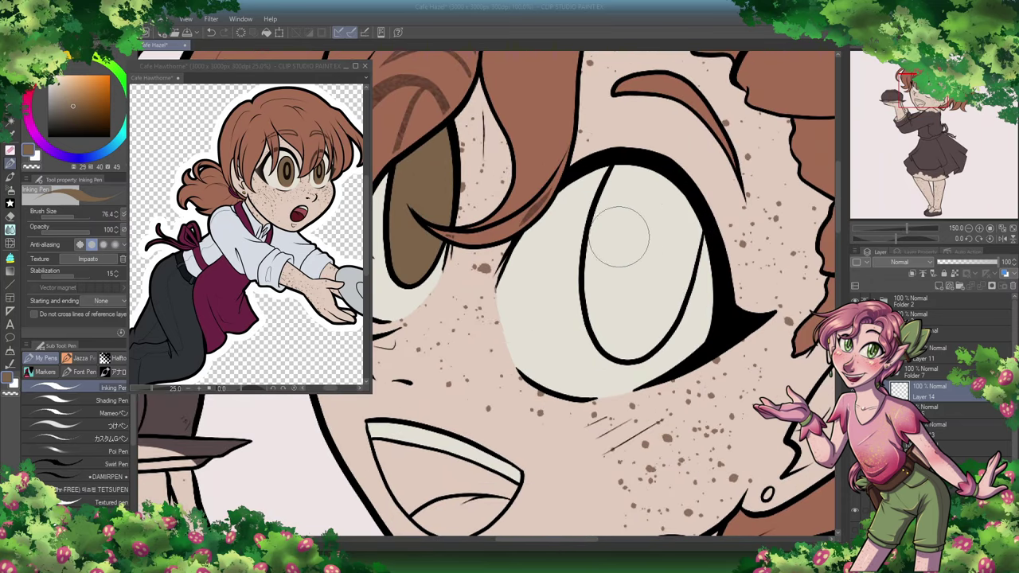
{"action": "mouse_move", "coordinate": [618, 236]}
{"action": "left_mouse_down"}
{"action": "mouse_move", "coordinate": [685, 220]}
{"action": "mouse_move", "coordinate": [671, 240]}
{"action": "mouse_move", "coordinate": [590, 233]}
{"action": "mouse_move", "coordinate": [643, 337]}
{"action": "mouse_move", "coordinate": [631, 271]}
{"action": "mouse_move", "coordinate": [665, 317]}
{"action": "mouse_move", "coordinate": [704, 227]}
{"action": "left_mouse_up"}
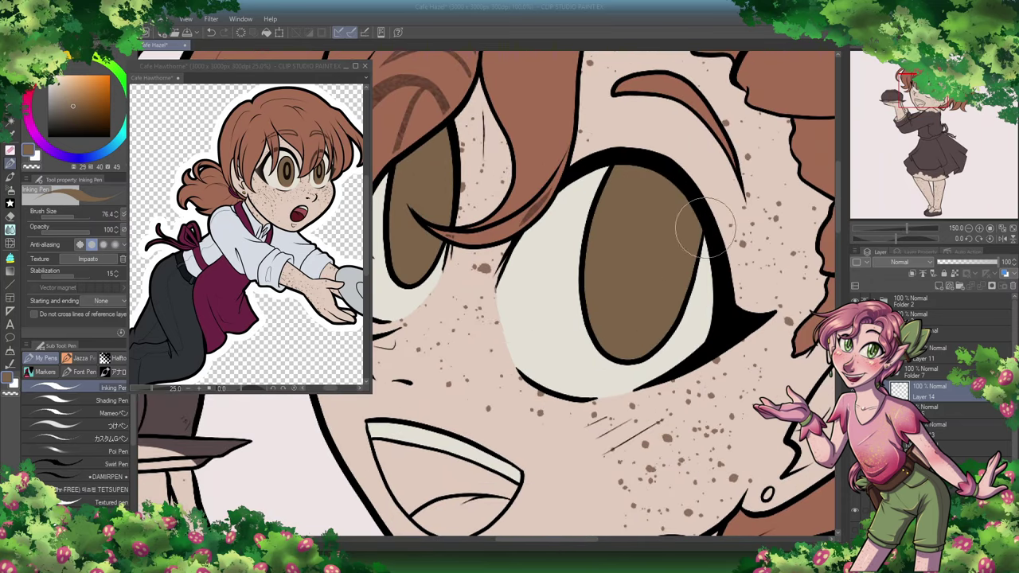
Step: On a new Layer 15 in Folder 8, paint the cuffs and forearm sleeves in slate blue (H 216, S 23, V 50)
{"action": "key", "text": "ctrl+minus"}
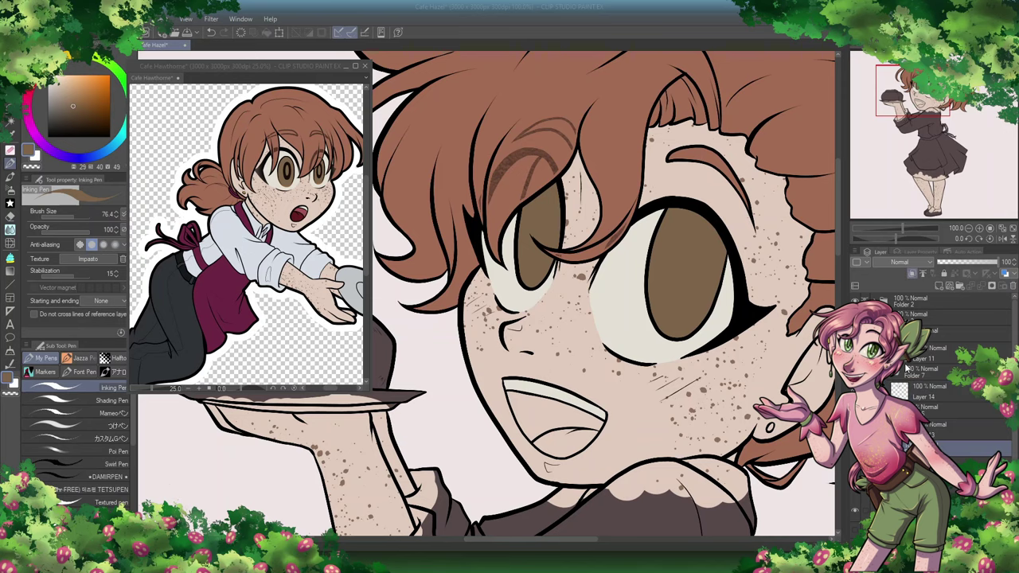
{"action": "left_click", "coordinate": [915, 395]}
{"action": "right_click", "coordinate": [942, 312]}
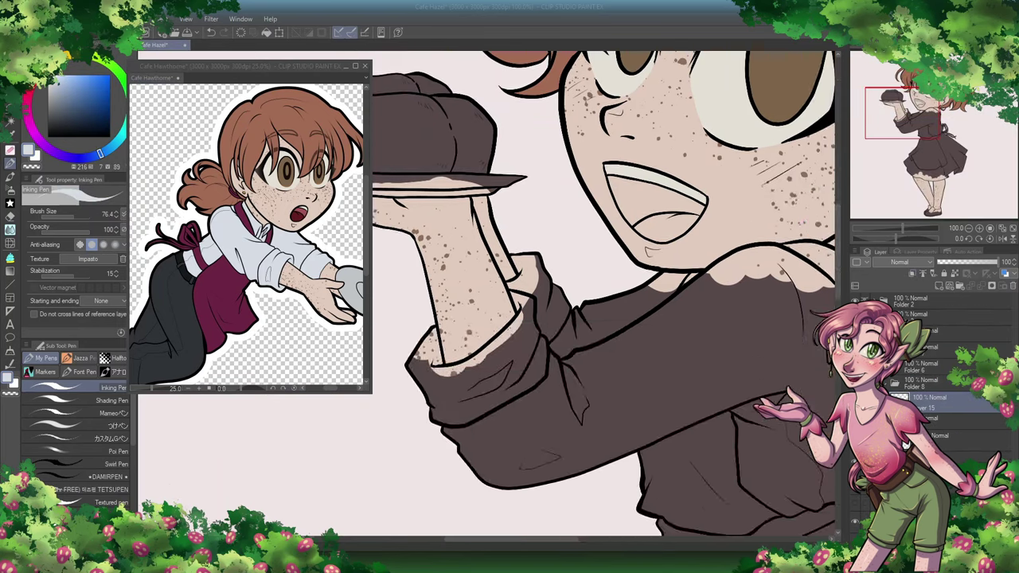
{"action": "key", "text": "ctrl+minus"}
{"action": "mouse_move", "coordinate": [641, 322]}
{"action": "left_mouse_down"}
{"action": "mouse_move", "coordinate": [524, 269]}
{"action": "mouse_move", "coordinate": [510, 298]}
{"action": "left_mouse_up"}
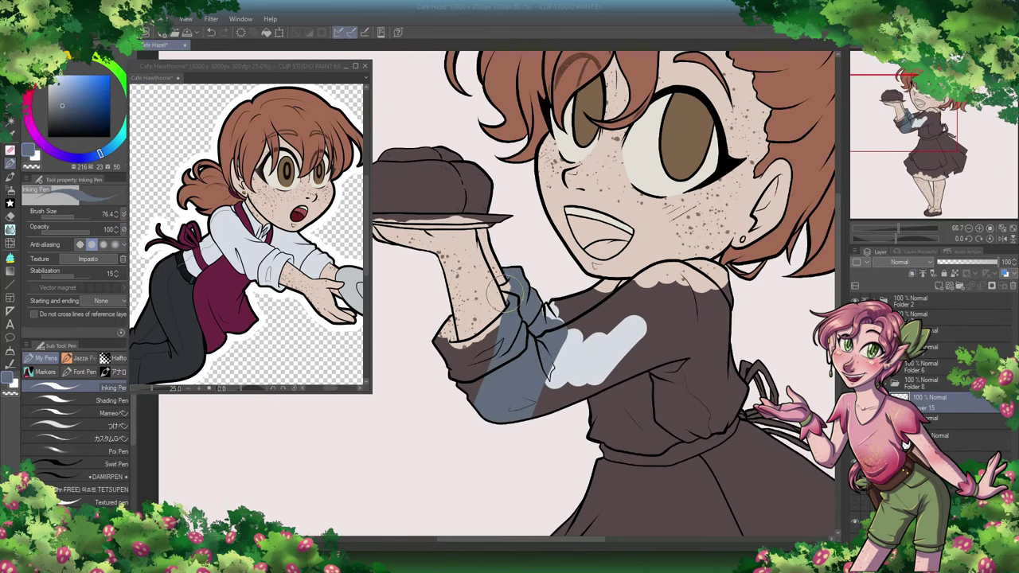
{"action": "mouse_move", "coordinate": [435, 338]}
{"action": "left_mouse_down"}
{"action": "mouse_move", "coordinate": [443, 308]}
{"action": "mouse_move", "coordinate": [474, 393]}
{"action": "mouse_move", "coordinate": [463, 348]}
{"action": "mouse_move", "coordinate": [500, 328]}
{"action": "mouse_move", "coordinate": [560, 415]}
{"action": "mouse_move", "coordinate": [607, 293]}
{"action": "left_mouse_up"}
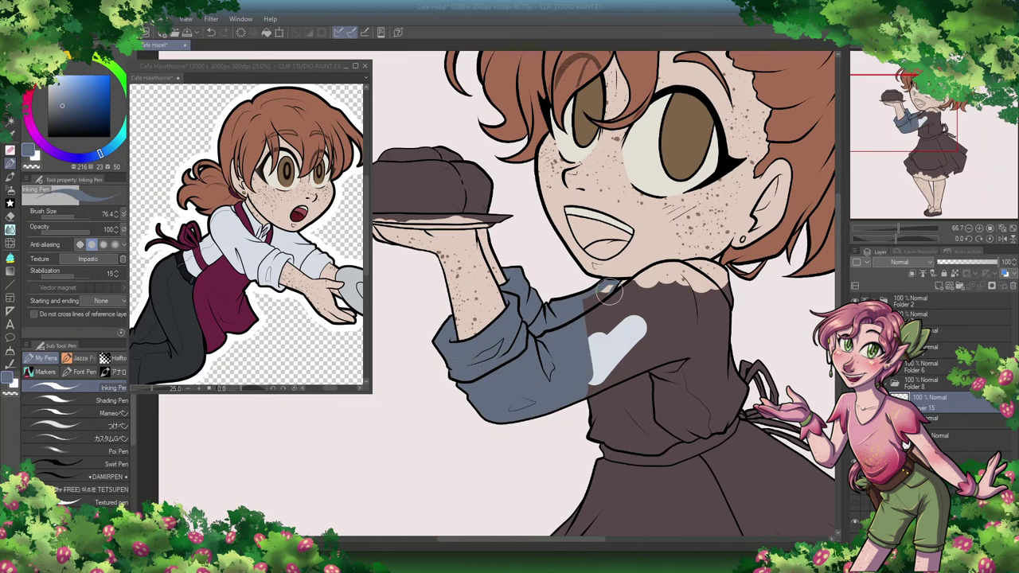
Step: Paint the upper arm, shoulder and back of the shirt in slate blue, down to the apron edges
{"action": "scroll", "coordinate": [607, 294], "scroll_direction": "up", "scroll_amount": 2}
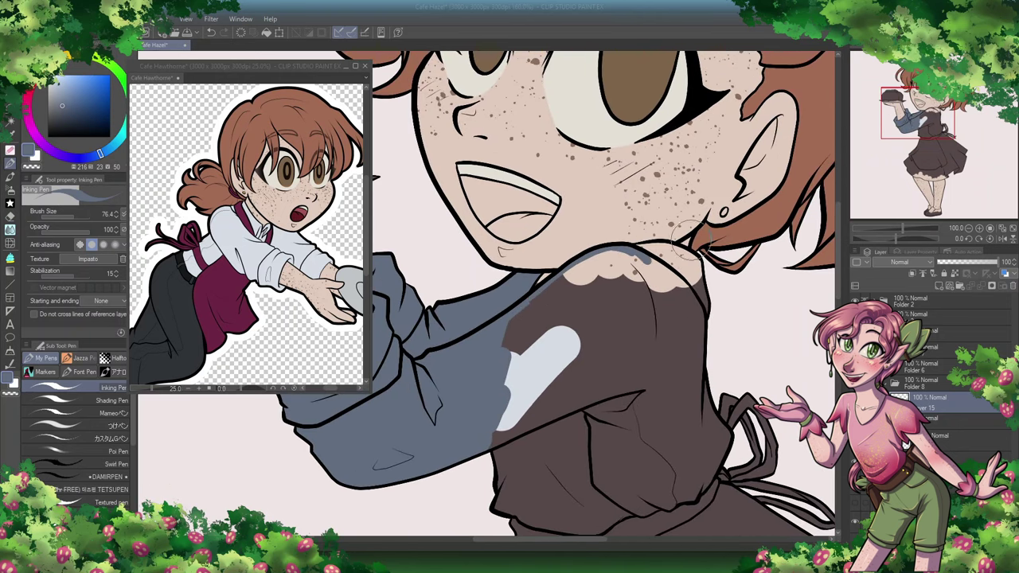
{"action": "mouse_move", "coordinate": [668, 242]}
{"action": "left_mouse_down"}
{"action": "mouse_move", "coordinate": [698, 287]}
{"action": "mouse_move", "coordinate": [692, 255]}
{"action": "mouse_move", "coordinate": [693, 294]}
{"action": "mouse_move", "coordinate": [660, 244]}
{"action": "mouse_move", "coordinate": [665, 278]}
{"action": "mouse_move", "coordinate": [531, 309]}
{"action": "mouse_move", "coordinate": [536, 284]}
{"action": "mouse_move", "coordinate": [504, 385]}
{"action": "left_mouse_up"}
{"action": "mouse_move", "coordinate": [526, 427]}
{"action": "left_mouse_down"}
{"action": "mouse_move", "coordinate": [652, 294]}
{"action": "mouse_move", "coordinate": [695, 339]}
{"action": "mouse_move", "coordinate": [598, 402]}
{"action": "mouse_move", "coordinate": [617, 421]}
{"action": "mouse_move", "coordinate": [637, 508]}
{"action": "mouse_move", "coordinate": [708, 470]}
{"action": "mouse_move", "coordinate": [707, 439]}
{"action": "mouse_move", "coordinate": [607, 440]}
{"action": "mouse_move", "coordinate": [676, 470]}
{"action": "left_mouse_up"}
{"action": "scroll", "coordinate": [676, 469], "scroll_direction": "up", "scroll_amount": 1}
{"action": "left_click_drag", "start_coordinate": [428, 119], "coordinate": [427, 318]}
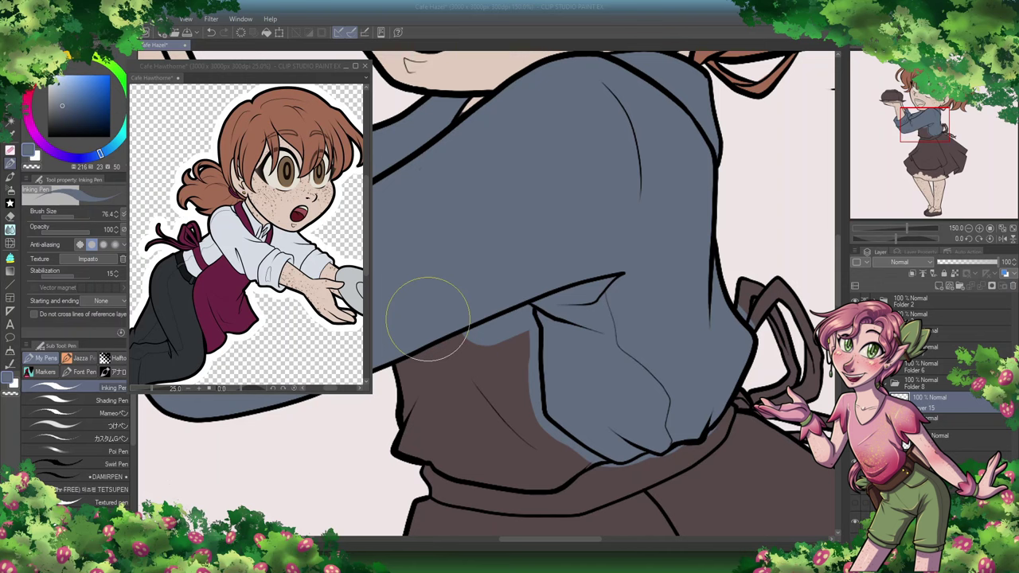
{"action": "mouse_move", "coordinate": [427, 318]}
{"action": "left_mouse_down"}
{"action": "mouse_move", "coordinate": [478, 340]}
{"action": "mouse_move", "coordinate": [473, 330]}
{"action": "mouse_move", "coordinate": [532, 308]}
{"action": "mouse_move", "coordinate": [507, 341]}
{"action": "mouse_move", "coordinate": [536, 337]}
{"action": "mouse_move", "coordinate": [539, 410]}
{"action": "mouse_move", "coordinate": [542, 318]}
{"action": "mouse_move", "coordinate": [547, 435]}
{"action": "mouse_move", "coordinate": [548, 425]}
{"action": "mouse_move", "coordinate": [619, 483]}
{"action": "mouse_move", "coordinate": [640, 473]}
{"action": "mouse_move", "coordinate": [620, 464]}
{"action": "mouse_move", "coordinate": [657, 457]}
{"action": "mouse_move", "coordinate": [705, 409]}
{"action": "left_mouse_up"}
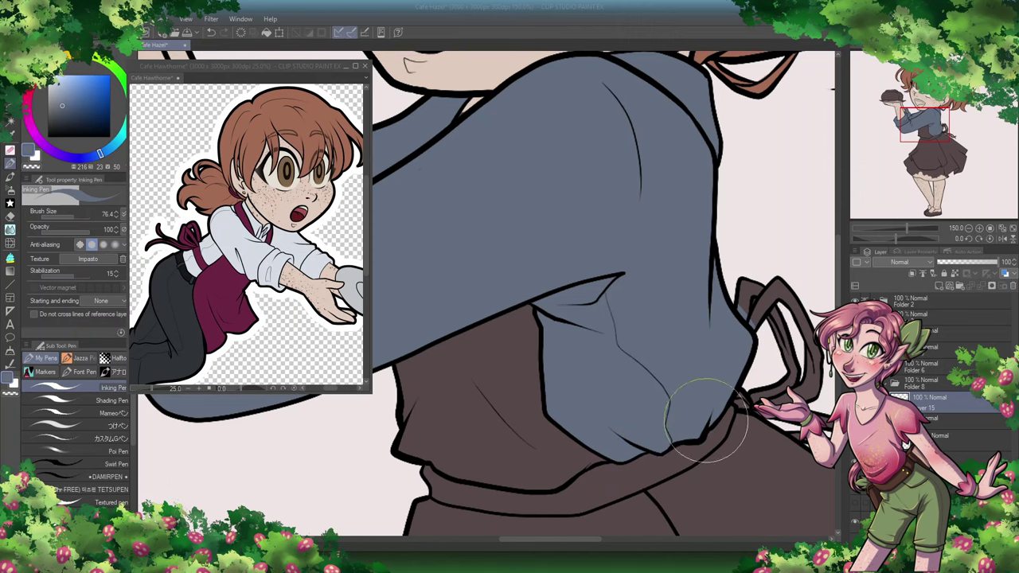
Step: Recolour the whole shirt with the reference's pale blue-white (H 216, S 7, V 89), keeping transparent pixels locked
{"action": "left_click_drag", "start_coordinate": [590, 540], "coordinate": [561, 560]}
{"action": "scroll", "coordinate": [660, 362], "scroll_direction": "down", "scroll_amount": 2}
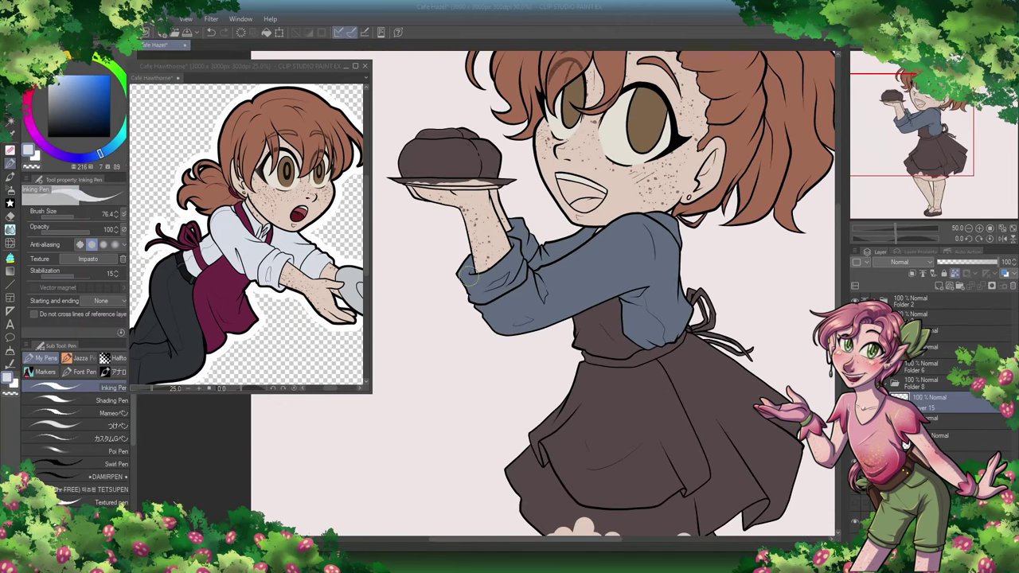
{"action": "mouse_move", "coordinate": [470, 286]}
{"action": "left_mouse_down"}
{"action": "mouse_move", "coordinate": [549, 270]}
{"action": "mouse_move", "coordinate": [685, 286]}
{"action": "left_mouse_up"}
{"action": "left_click", "coordinate": [199, 255], "text": "alt"}
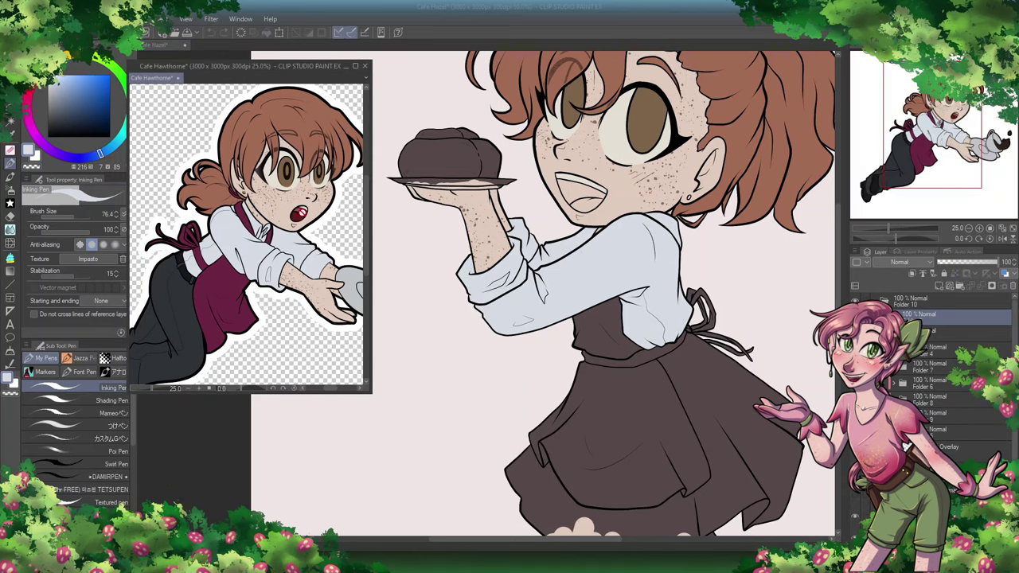
Step: Paint the mouth interior behind the tongue in muted red (H 356, S 49, V 64) on Layer 15
{"action": "left_click", "coordinate": [571, 167]}
{"action": "scroll", "coordinate": [571, 168], "scroll_direction": "up", "scroll_amount": 2}
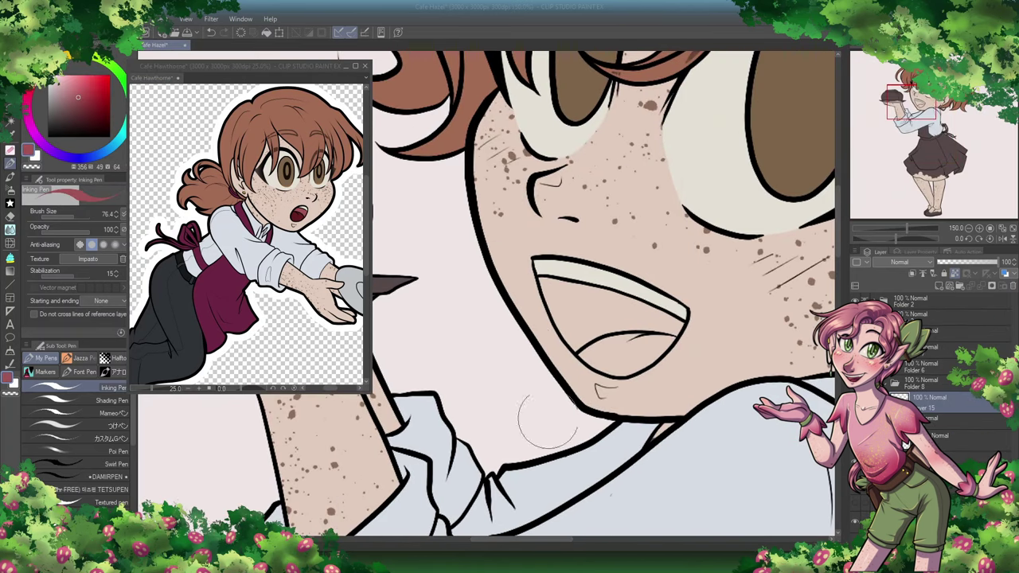
{"action": "mouse_move", "coordinate": [544, 280]}
{"action": "left_mouse_down"}
{"action": "mouse_move", "coordinate": [574, 350]}
{"action": "mouse_move", "coordinate": [557, 176]}
{"action": "left_mouse_up"}
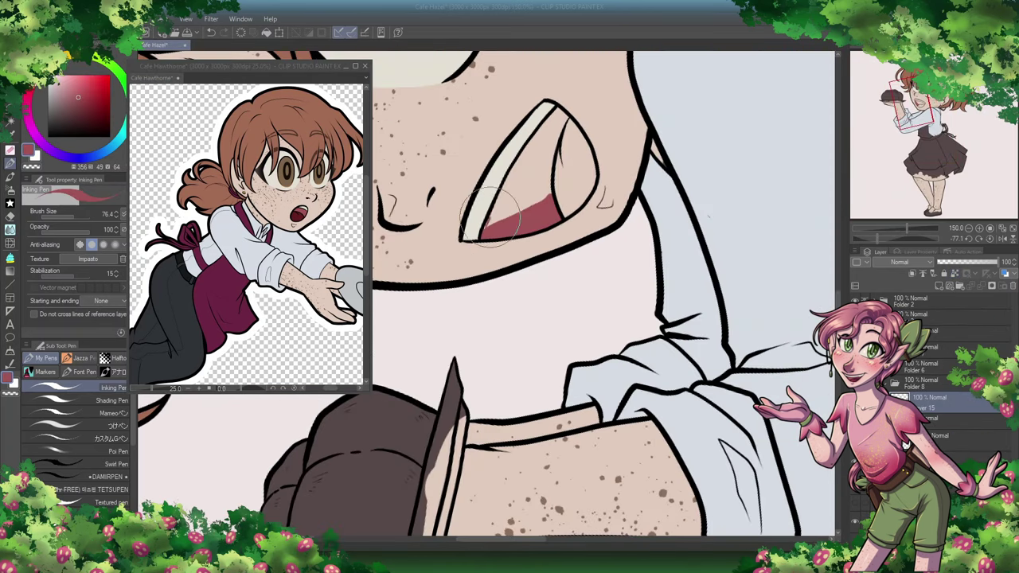
{"action": "left_click_drag", "start_coordinate": [494, 231], "coordinate": [557, 119]}
{"action": "mouse_move", "coordinate": [541, 183]}
{"action": "left_mouse_down"}
{"action": "mouse_move", "coordinate": [552, 153]}
{"action": "mouse_move", "coordinate": [525, 199]}
{"action": "left_mouse_up"}
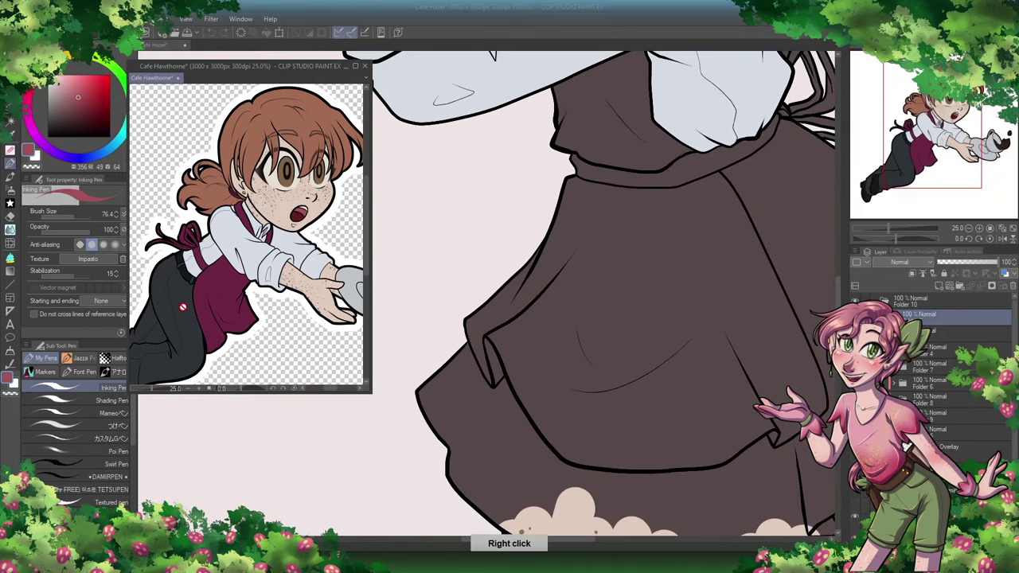
Step: Take the reference's trouser colour (H 217, S 15, V 22) and paint the skirt hem below the front of the apron
{"action": "left_click_drag", "start_coordinate": [477, 501], "coordinate": [461, 350]}
{"action": "mouse_move", "coordinate": [488, 390]}
{"action": "left_mouse_down"}
{"action": "mouse_move", "coordinate": [505, 382]}
{"action": "mouse_move", "coordinate": [523, 416]}
{"action": "mouse_move", "coordinate": [473, 461]}
{"action": "left_mouse_up"}
{"action": "scroll", "coordinate": [540, 544], "scroll_direction": "down", "scroll_amount": 3}
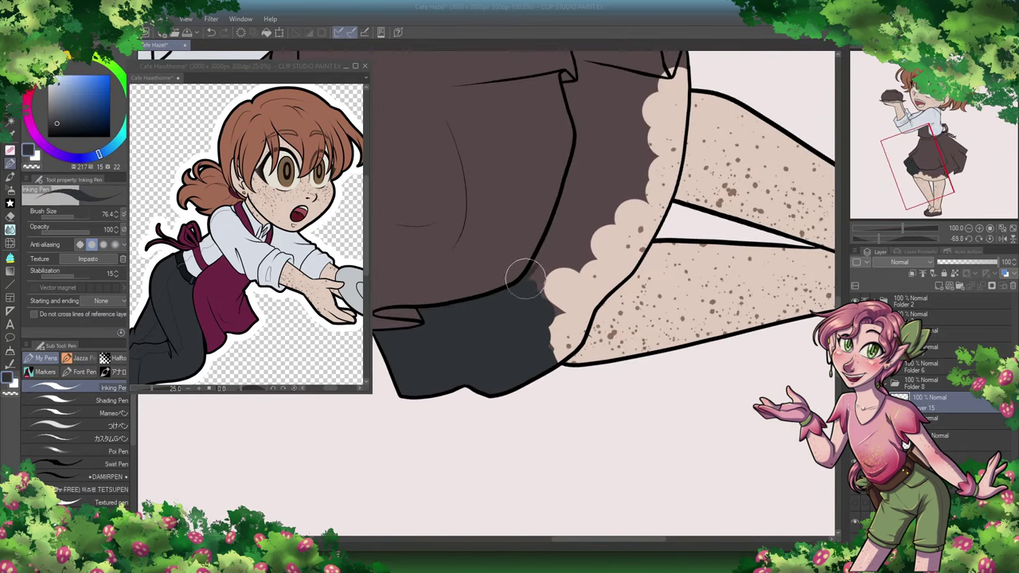
{"action": "mouse_move", "coordinate": [517, 279]}
{"action": "left_mouse_down"}
{"action": "mouse_move", "coordinate": [546, 353]}
{"action": "mouse_move", "coordinate": [552, 341]}
{"action": "left_mouse_up"}
{"action": "scroll", "coordinate": [570, 378], "scroll_direction": "up", "scroll_amount": 3}
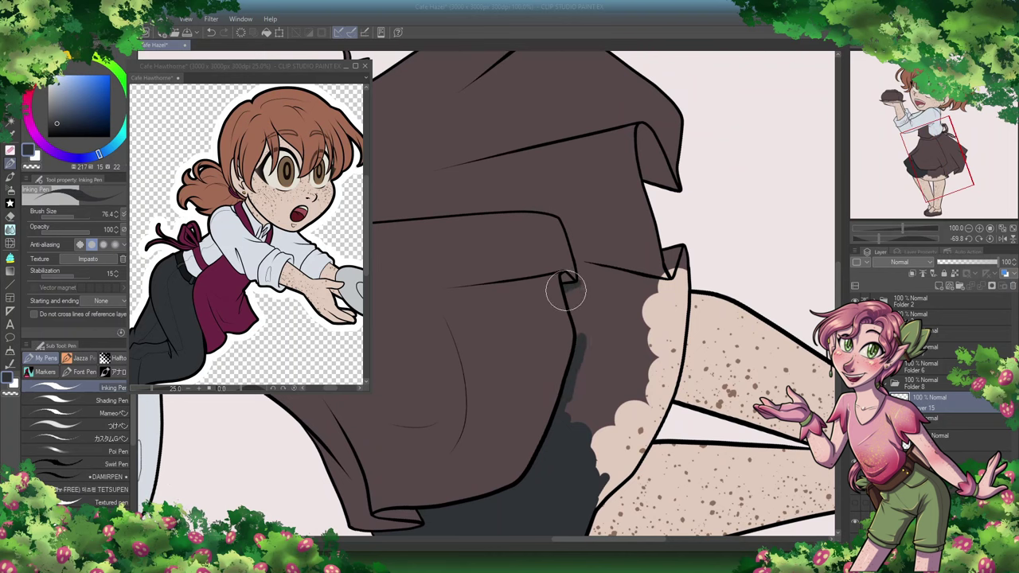
{"action": "mouse_move", "coordinate": [566, 292]}
{"action": "left_mouse_down"}
{"action": "mouse_move", "coordinate": [629, 80]}
{"action": "mouse_move", "coordinate": [397, 159]}
{"action": "mouse_move", "coordinate": [567, 225]}
{"action": "mouse_move", "coordinate": [553, 373]}
{"action": "mouse_move", "coordinate": [637, 358]}
{"action": "mouse_move", "coordinate": [605, 487]}
{"action": "mouse_move", "coordinate": [678, 311]}
{"action": "mouse_move", "coordinate": [628, 445]}
{"action": "left_mouse_up"}
Step: Paint the back of the skirt in the same dark slate, following the apron's edge up to the waist
{"action": "key", "text": "ctrl+@"}
{"action": "left_click_drag", "start_coordinate": [760, 287], "coordinate": [708, 205]}
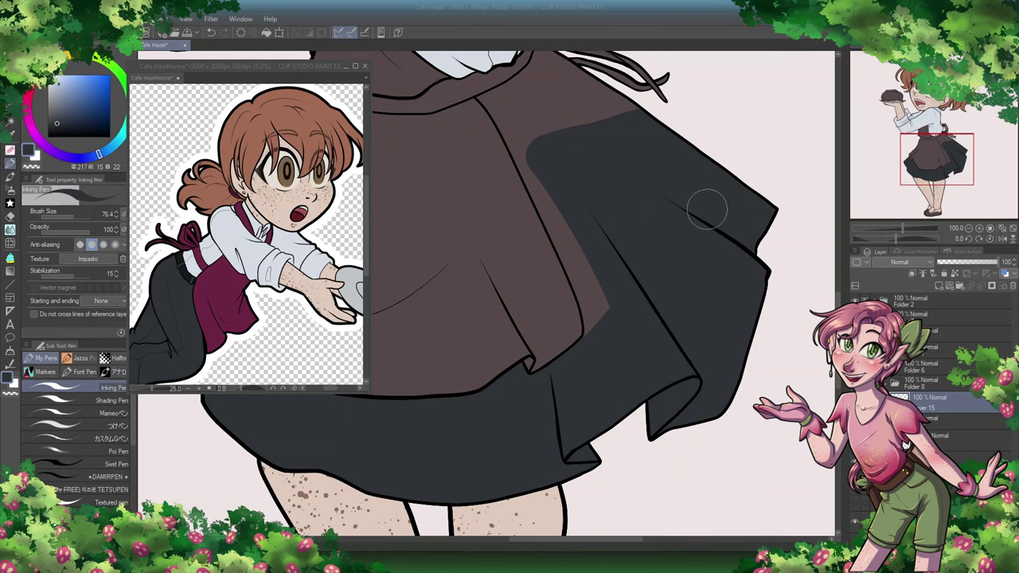
{"action": "scroll", "coordinate": [791, 259], "scroll_direction": "up", "scroll_amount": 2}
{"action": "mouse_move", "coordinate": [524, 152]}
{"action": "left_mouse_down"}
{"action": "mouse_move", "coordinate": [580, 209]}
{"action": "mouse_move", "coordinate": [479, 230]}
{"action": "mouse_move", "coordinate": [546, 216]}
{"action": "mouse_move", "coordinate": [518, 293]}
{"action": "mouse_move", "coordinate": [557, 329]}
{"action": "mouse_move", "coordinate": [554, 369]}
{"action": "left_mouse_up"}
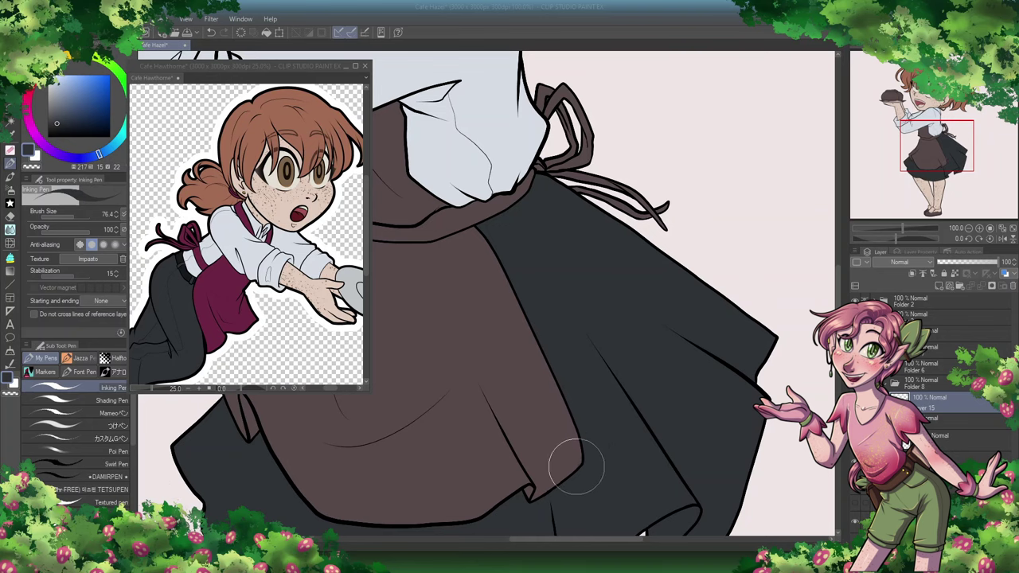
Step: Paint both shoes near-black (H 220, S 11, V 11), including the openings around the ankles
{"action": "scroll", "coordinate": [581, 466], "scroll_direction": "down", "scroll_amount": 10}
{"action": "left_click_drag", "start_coordinate": [567, 474], "coordinate": [549, 404]}
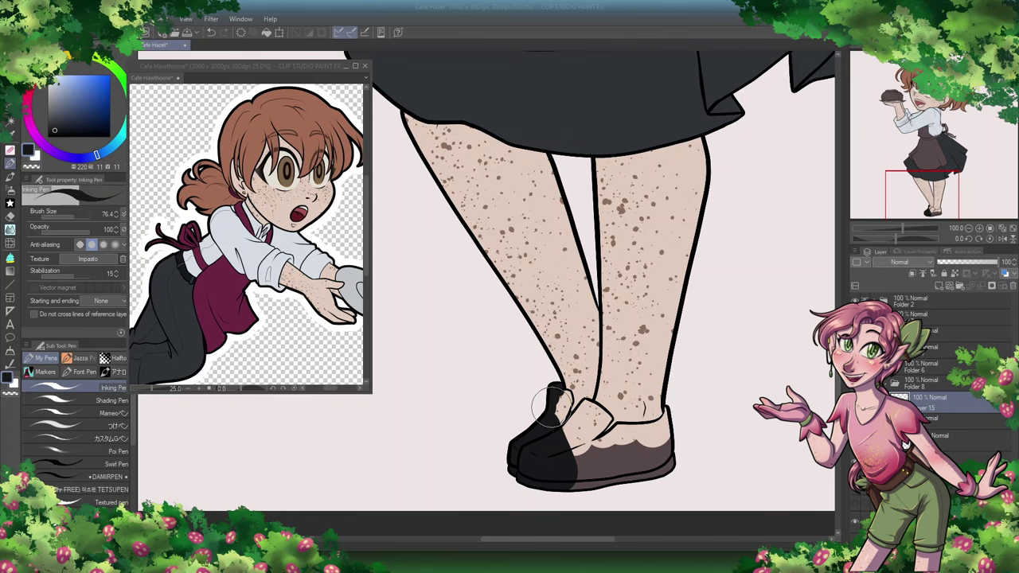
{"action": "left_click_drag", "start_coordinate": [552, 406], "coordinate": [670, 470]}
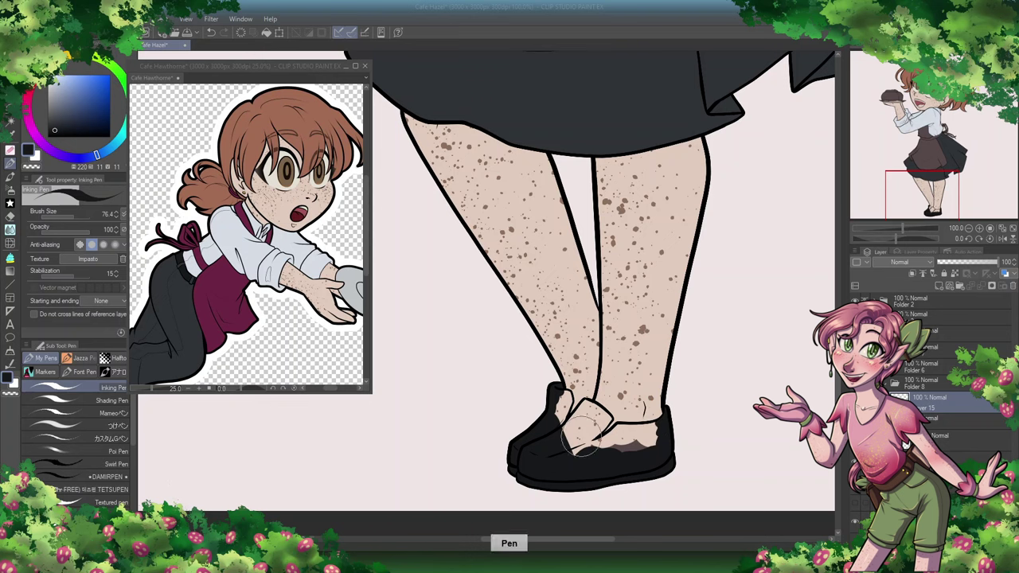
{"action": "mouse_move", "coordinate": [577, 400]}
{"action": "left_mouse_down"}
{"action": "mouse_move", "coordinate": [600, 428]}
{"action": "mouse_move", "coordinate": [593, 447]}
{"action": "left_mouse_up"}
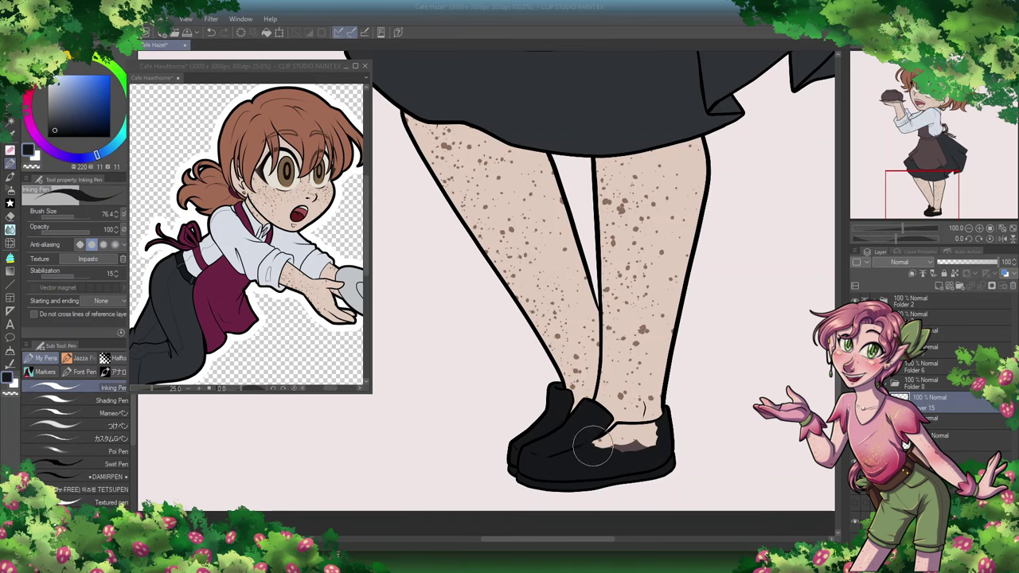
{"action": "left_click_drag", "start_coordinate": [656, 429], "coordinate": [648, 470]}
Step: Block in the plate in dark grey (H 207, S 12, V 28) and recolour it light grey (H 207, S 4, V 78)
{"action": "scroll", "coordinate": [526, 294], "scroll_direction": "up", "scroll_amount": 10}
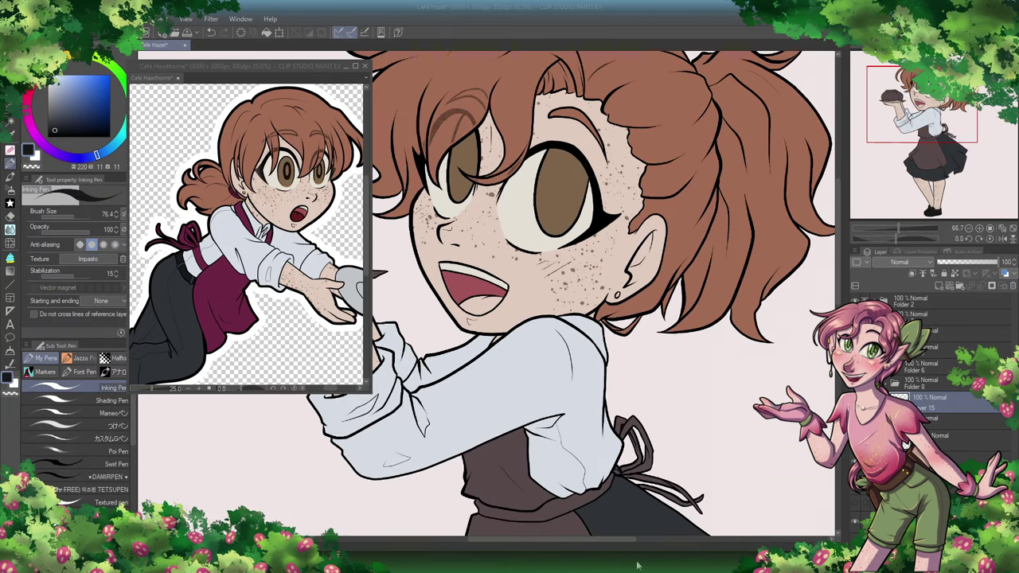
{"action": "scroll", "coordinate": [478, 247], "scroll_direction": "up", "scroll_amount": 6}
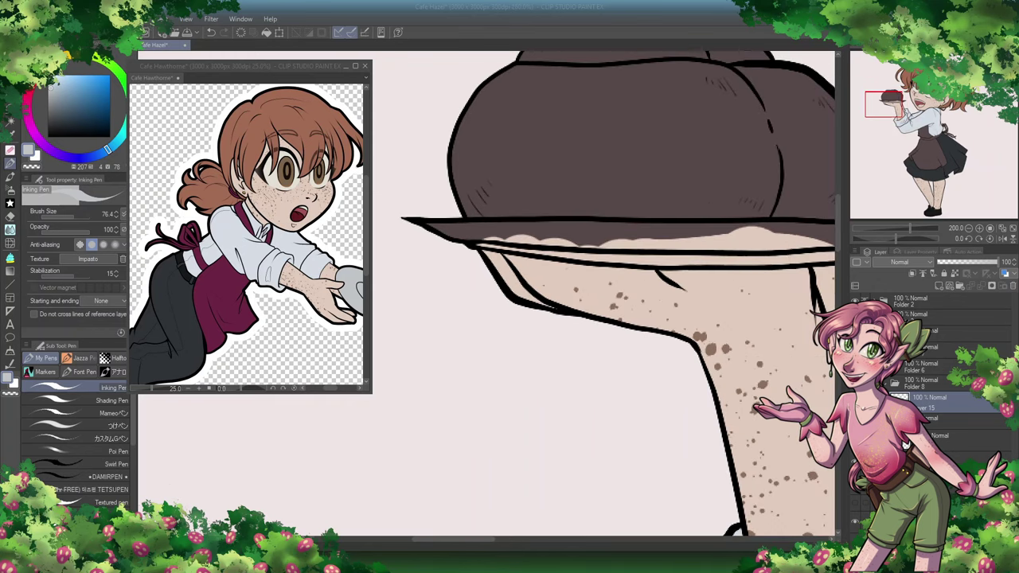
{"action": "left_click_drag", "start_coordinate": [796, 159], "coordinate": [764, 248]}
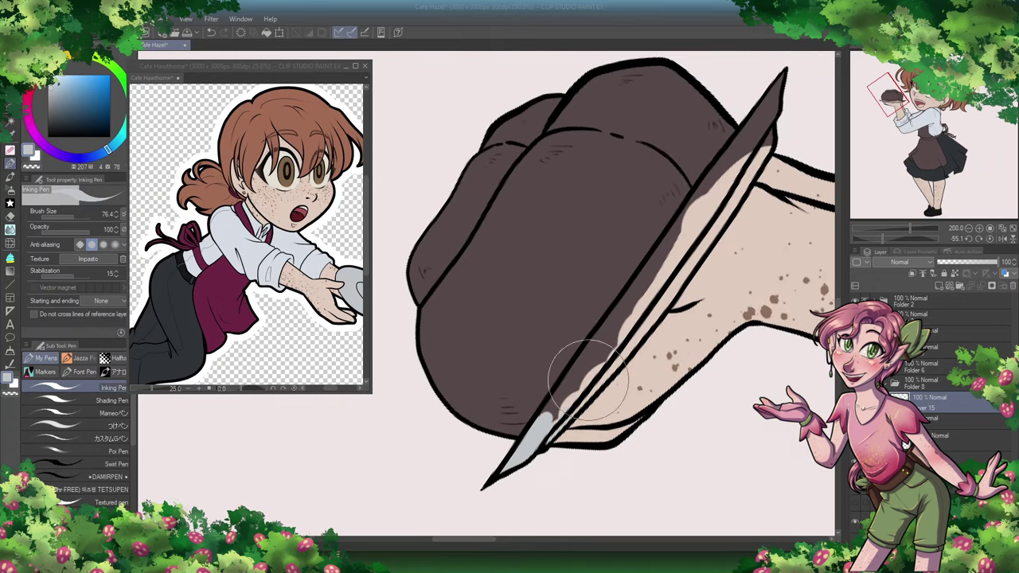
{"action": "mouse_move", "coordinate": [588, 381]}
{"action": "left_mouse_down"}
{"action": "mouse_move", "coordinate": [527, 443]}
{"action": "mouse_move", "coordinate": [562, 368]}
{"action": "mouse_move", "coordinate": [580, 284]}
{"action": "mouse_move", "coordinate": [562, 319]}
{"action": "mouse_move", "coordinate": [684, 231]}
{"action": "mouse_move", "coordinate": [704, 199]}
{"action": "left_mouse_up"}
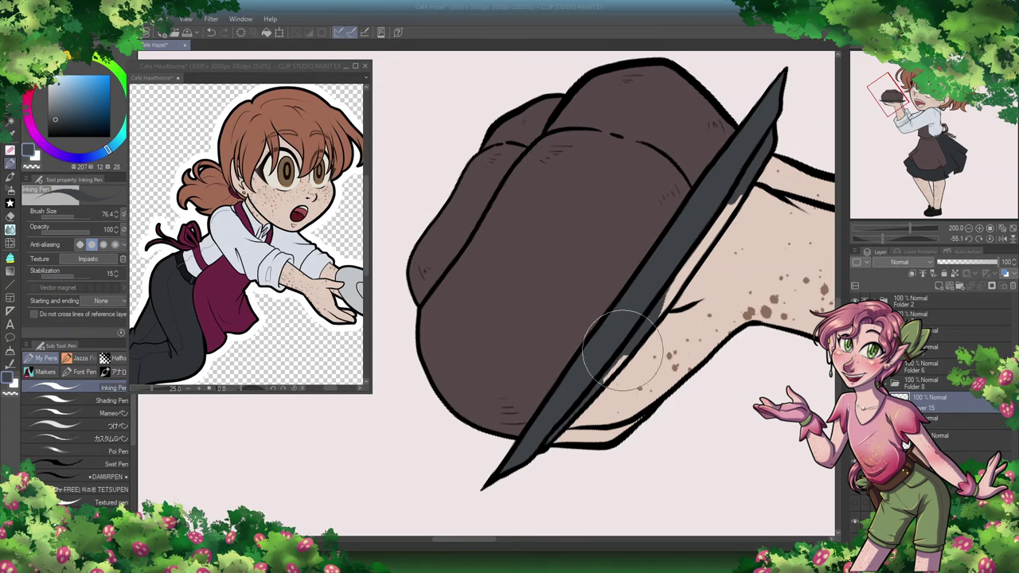
{"action": "scroll", "coordinate": [490, 360], "scroll_direction": "down", "scroll_amount": 3}
{"action": "scroll", "coordinate": [489, 361], "scroll_direction": "down", "scroll_amount": 1}
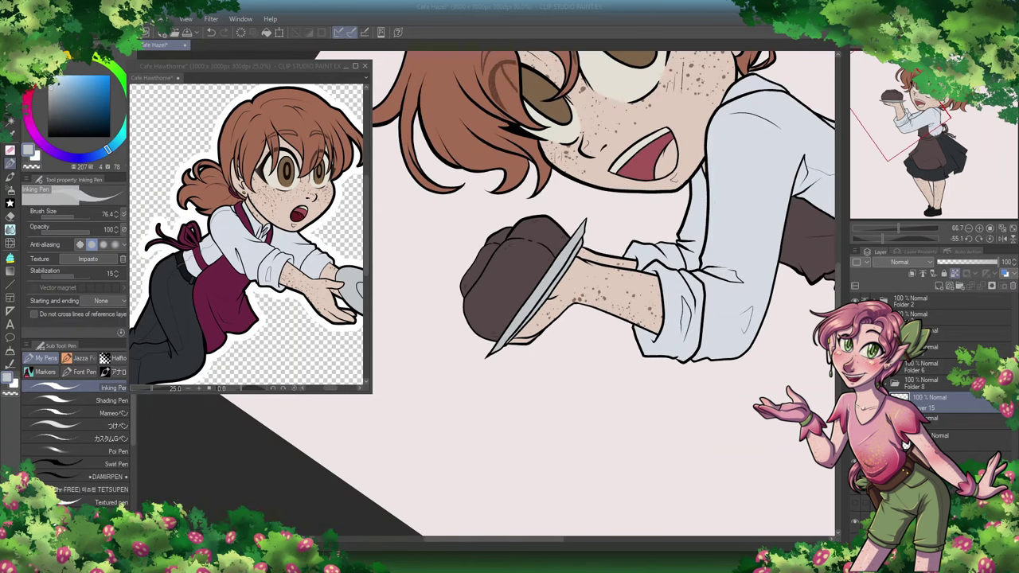
Step: Take the dark red (H 356, S 73, V 38) from the reference's mouth and recolour the mouth interior and tongue
{"action": "key", "text": "ctrl+0"}
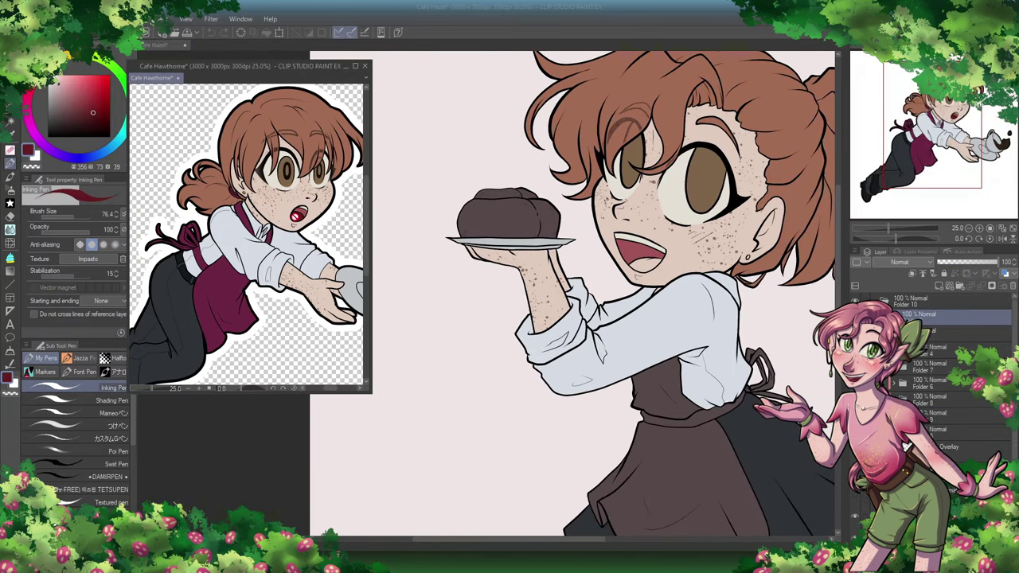
{"action": "scroll", "coordinate": [228, 466], "scroll_direction": "up", "scroll_amount": 4}
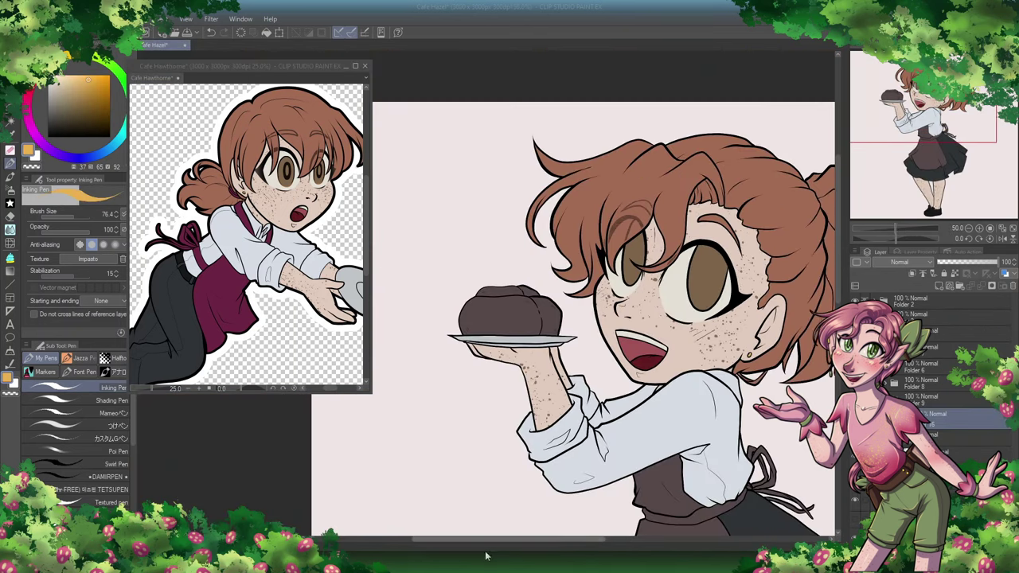
{"action": "scroll", "coordinate": [486, 555], "scroll_direction": "down", "scroll_amount": 6}
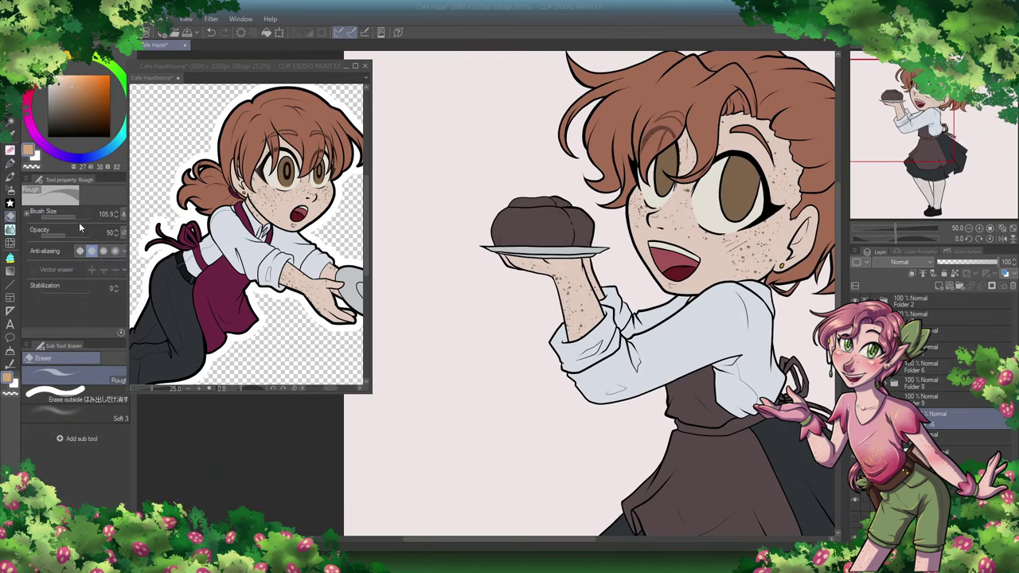
Step: Recolour the bread on the plate golden tan (H 36, S 46, V 82)
{"action": "key", "text": "p"}
{"action": "scroll", "coordinate": [487, 291], "scroll_direction": "up", "scroll_amount": 2}
{"action": "scroll", "coordinate": [655, 294], "scroll_direction": "up", "scroll_amount": 3}
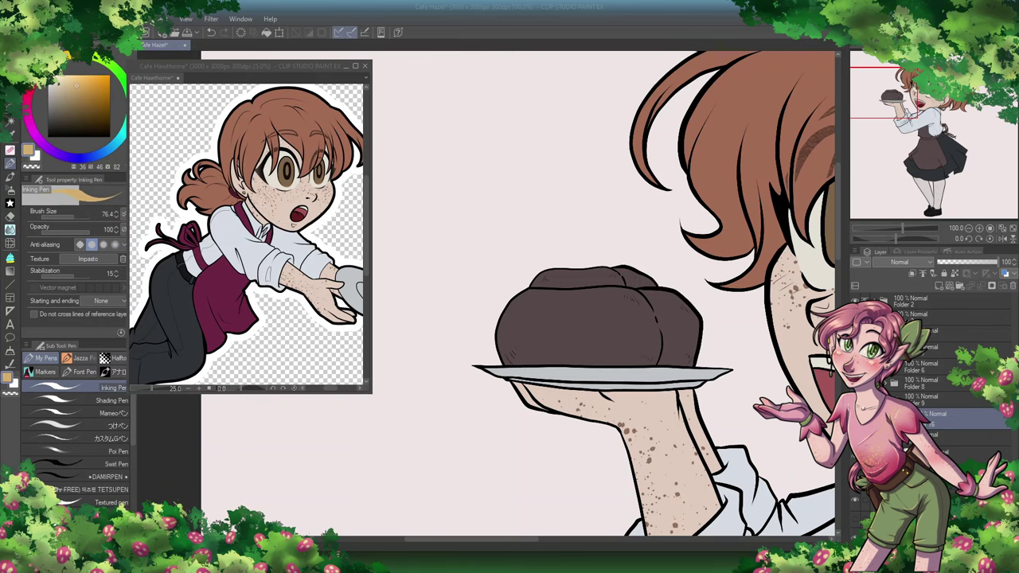
{"action": "mouse_move", "coordinate": [509, 350]}
{"action": "left_mouse_down"}
{"action": "mouse_move", "coordinate": [686, 325]}
{"action": "mouse_move", "coordinate": [557, 286]}
{"action": "left_mouse_up"}
{"action": "left_click_drag", "start_coordinate": [520, 538], "coordinate": [549, 538]}
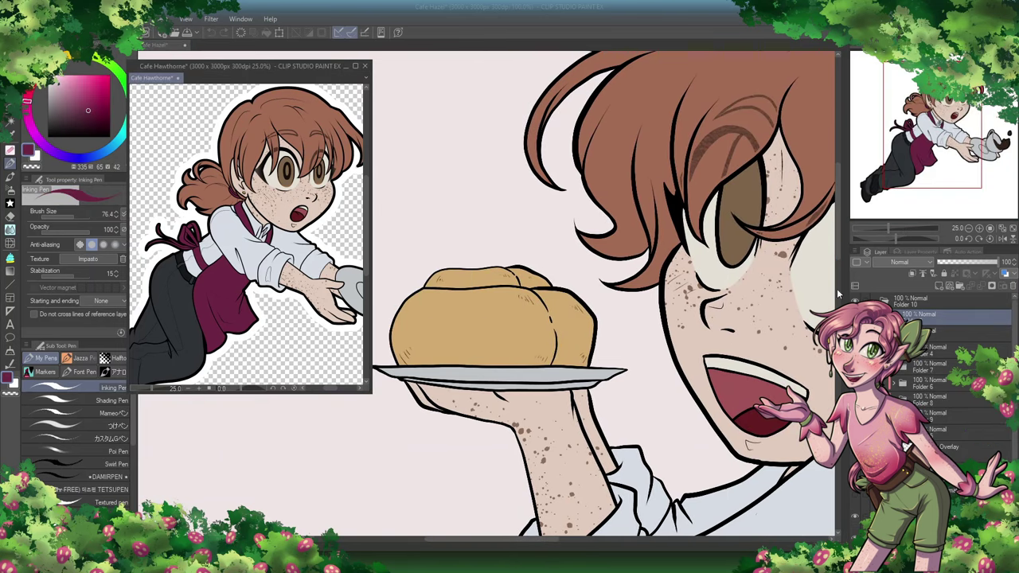
Step: Take the maroon (H 335, S 65, V 42) from the reference's apron and recolour the girl's bodice, bow and apron skirt
{"action": "scroll", "coordinate": [605, 294], "scroll_direction": "down", "scroll_amount": 5}
{"action": "left_click_drag", "start_coordinate": [533, 306], "coordinate": [669, 282]}
{"action": "key", "text": "e"}
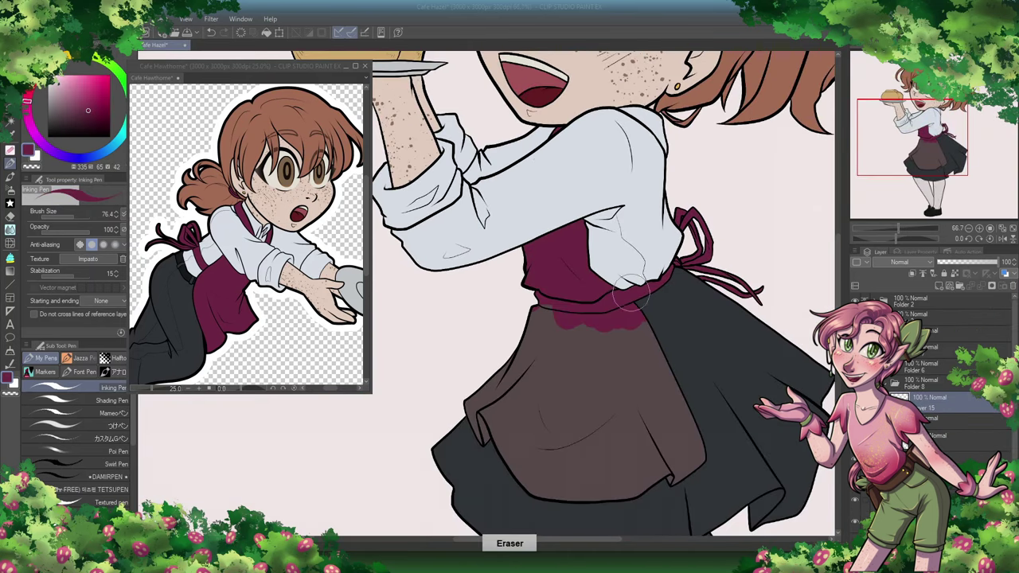
{"action": "left_click", "coordinate": [955, 435]}
{"action": "mouse_move", "coordinate": [494, 318]}
{"action": "left_mouse_down"}
{"action": "mouse_move", "coordinate": [629, 477]}
{"action": "mouse_move", "coordinate": [577, 370]}
{"action": "mouse_move", "coordinate": [637, 446]}
{"action": "left_mouse_up"}
Step: Select the front buns with the Lasso and airbrush soft brown shading (H 30, S 59, V 61) along their upper edges
{"action": "scroll", "coordinate": [557, 319], "scroll_direction": "up", "scroll_amount": 5}
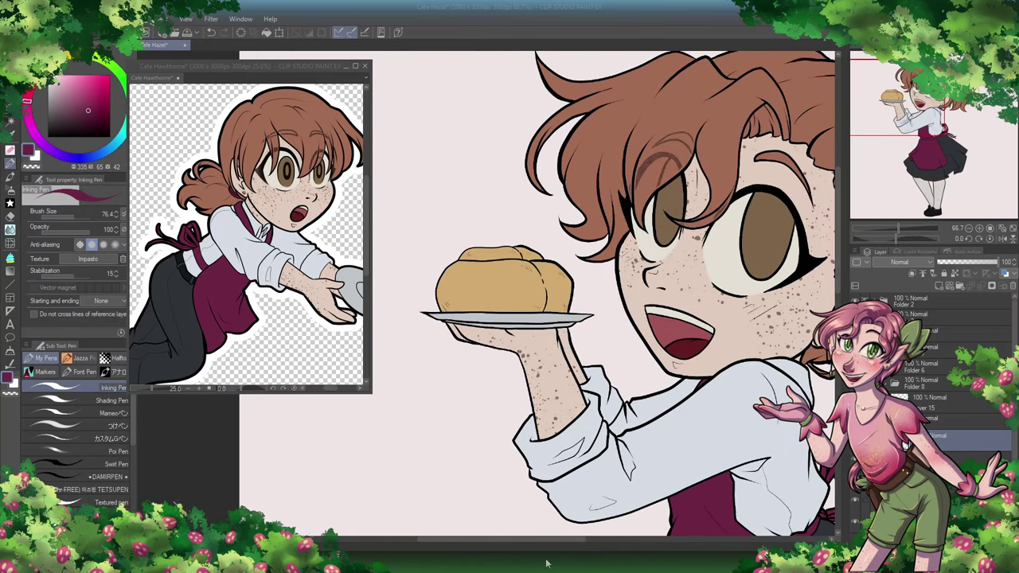
{"action": "scroll", "coordinate": [485, 295], "scroll_direction": "up", "scroll_amount": 1}
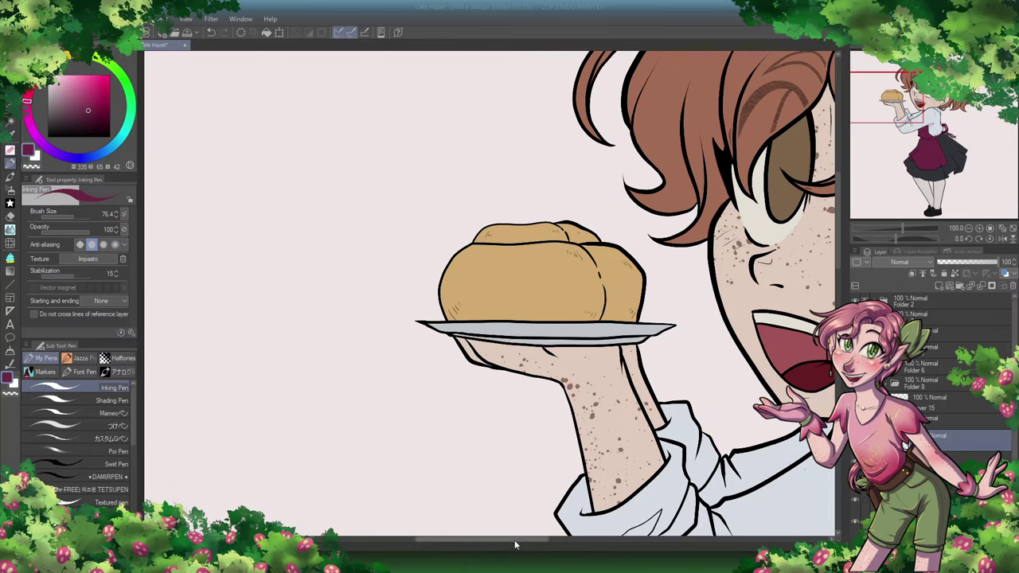
{"action": "key", "text": "b"}
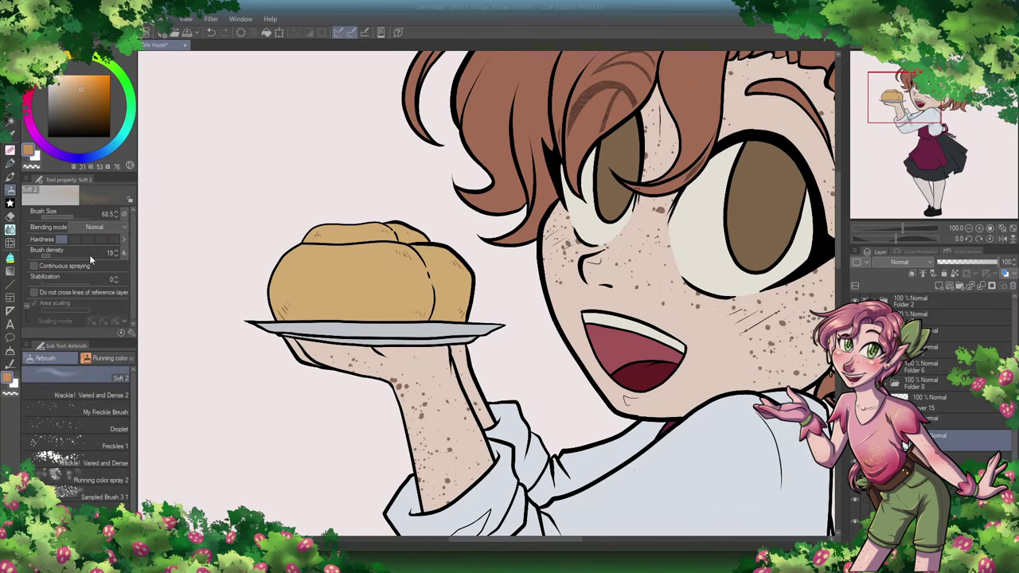
{"action": "key", "text": "m"}
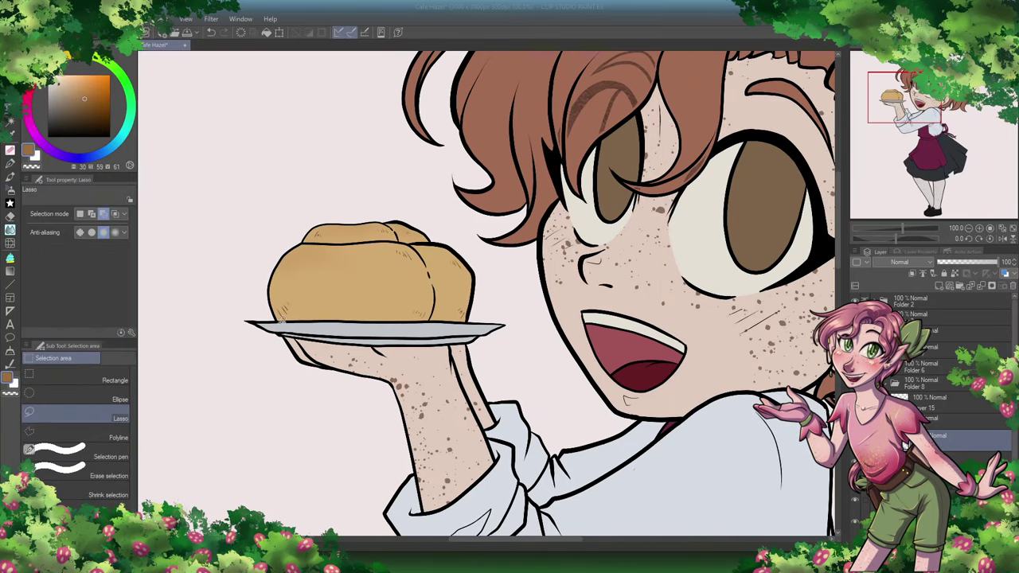
{"action": "left_click_drag", "start_coordinate": [405, 237], "coordinate": [306, 238]}
{"action": "key", "text": "b"}
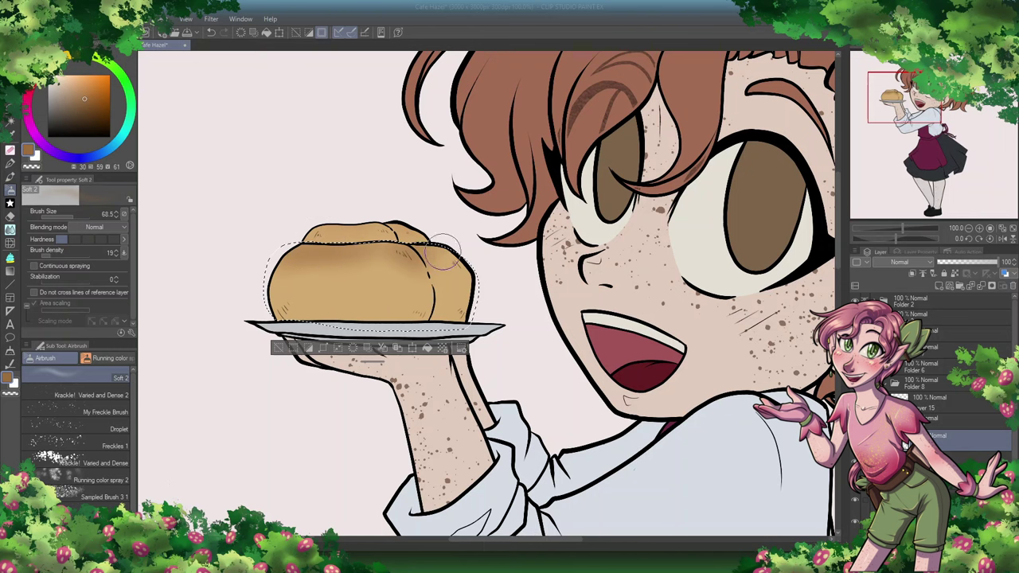
{"action": "left_click_drag", "start_coordinate": [426, 278], "coordinate": [409, 250]}
{"action": "key", "text": "ctrl+d"}
Step: Select the back buns with the Lasso and airbrush brown shading over them
{"action": "key", "text": "m"}
{"action": "mouse_move", "coordinate": [306, 239]}
{"action": "left_mouse_down"}
{"action": "mouse_move", "coordinate": [453, 211]}
{"action": "mouse_move", "coordinate": [429, 239]}
{"action": "left_mouse_up"}
{"action": "key", "text": "b"}
{"action": "left_click_drag", "start_coordinate": [307, 216], "coordinate": [413, 223]}
{"action": "key", "text": "ctrl+d"}
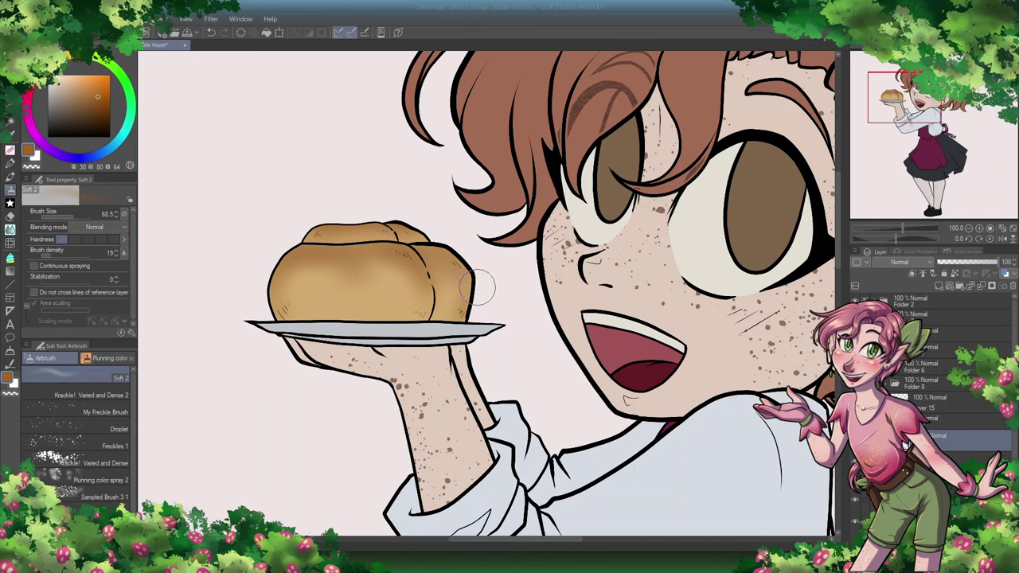
Step: Paint the creases between the buns dark brown (H 30, S 80, V 25) with a watercolour brush at size 16.6
{"action": "key", "text": "b"}
{"action": "scroll", "coordinate": [96, 446], "scroll_direction": "down", "scroll_amount": 2}
{"action": "left_click", "coordinate": [104, 486]}
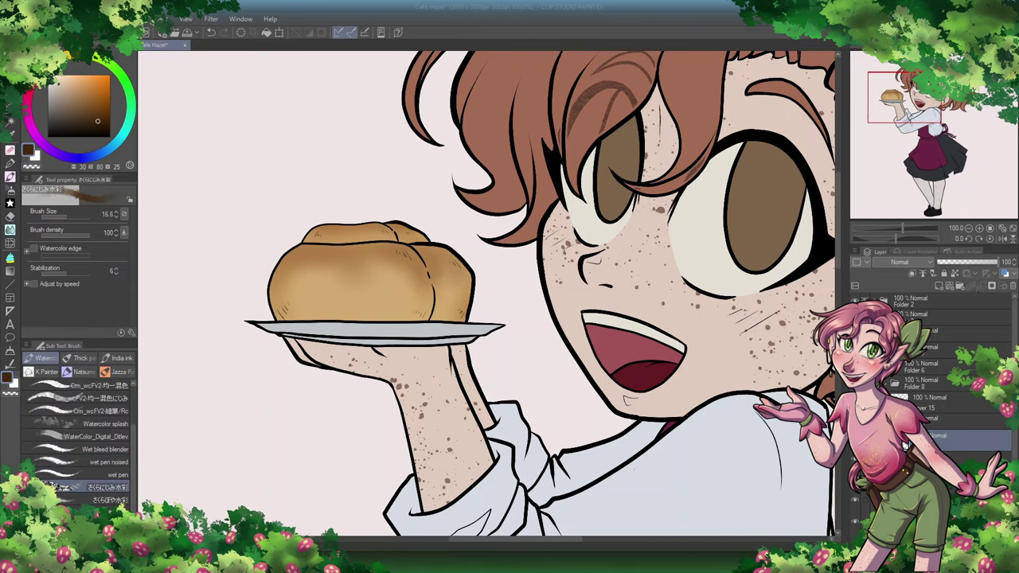
{"action": "left_click_drag", "start_coordinate": [426, 249], "coordinate": [434, 314]}
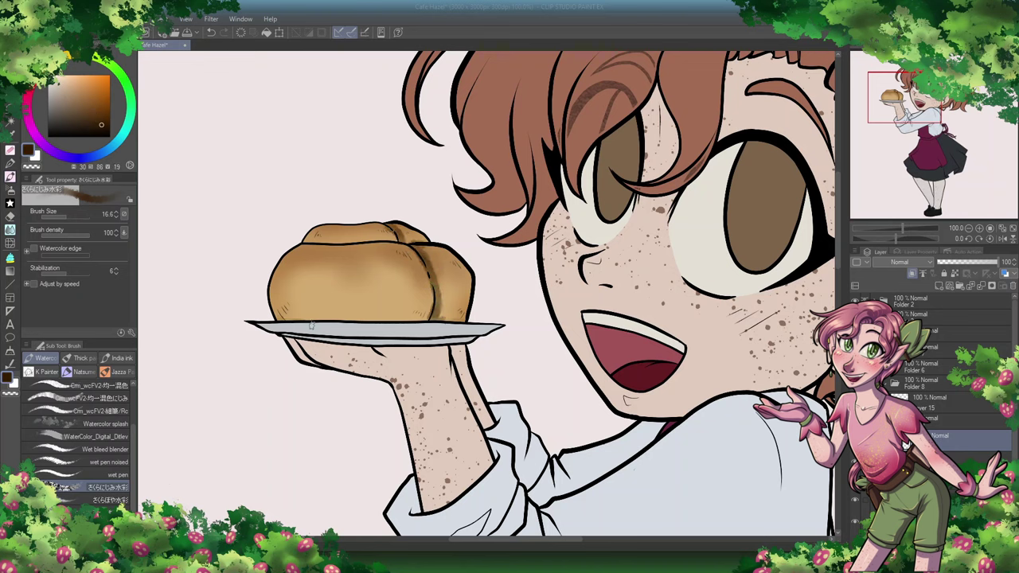
{"action": "left_click", "coordinate": [413, 247], "text": "alt"}
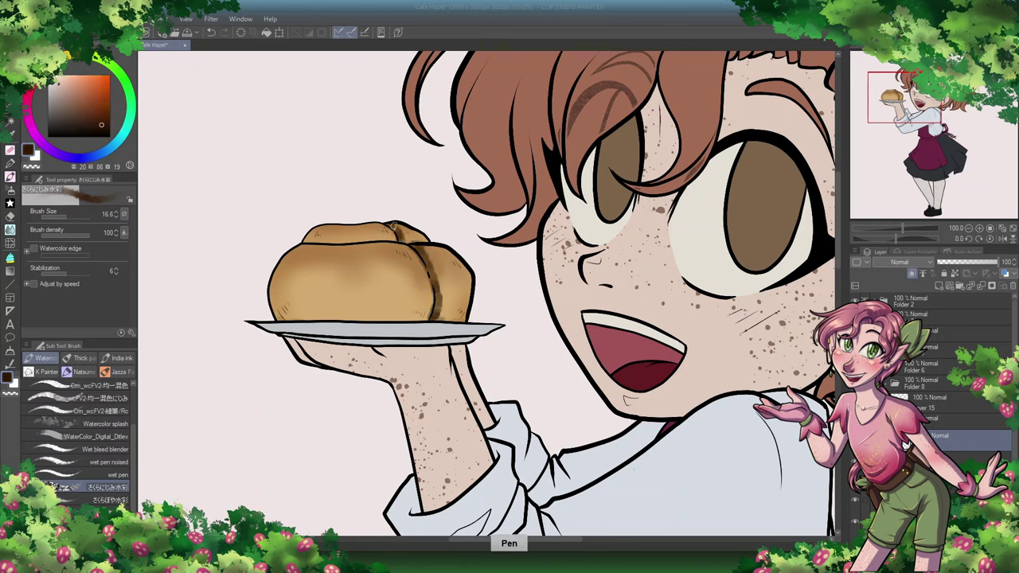
Step: Stipple dark brown crust texture (H 20, S 86, V 15) along the bun edges and crease with the Pointillism brush at size 20.7
{"action": "left_click", "coordinate": [83, 358]}
{"action": "left_click", "coordinate": [74, 291]}
{"action": "left_click", "coordinate": [64, 213]}
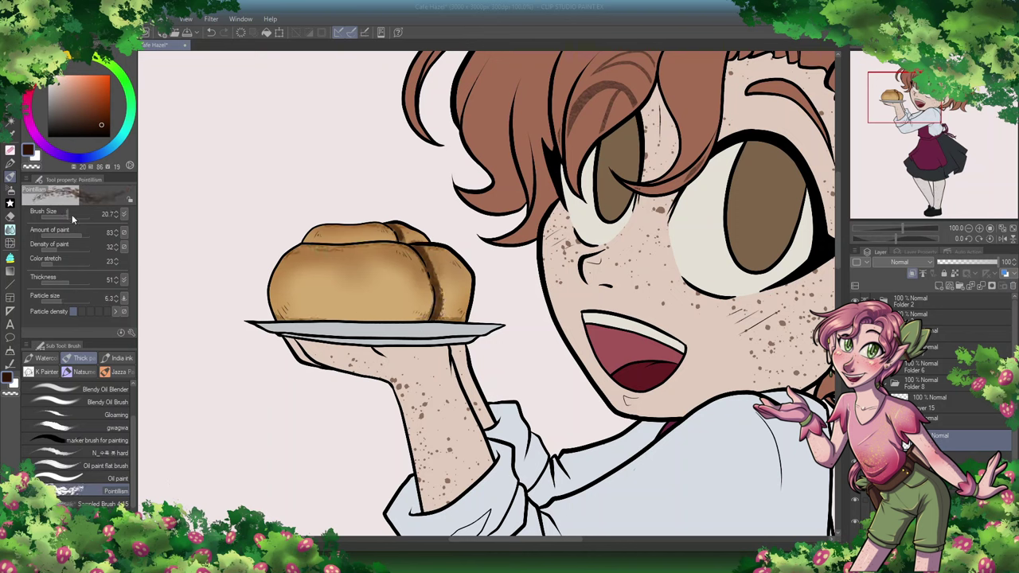
{"action": "left_click", "coordinate": [405, 233], "text": "alt"}
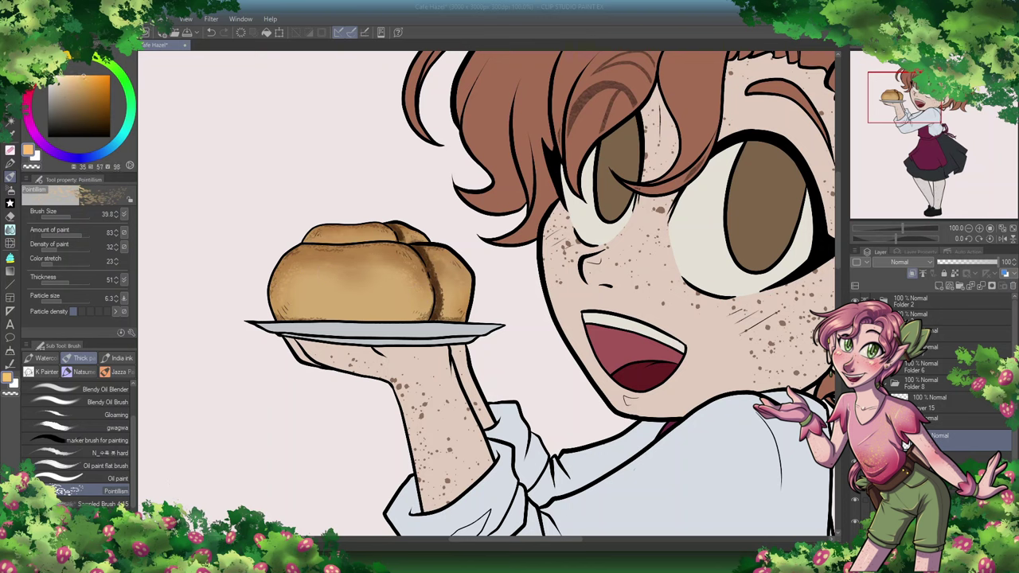
Step: Stipple tan and pale yellow highlights (H 50, S 50, V 100) on the buns with Pointillism at size 39.8, thickness 60, particle size 7.8
{"action": "left_click", "coordinate": [368, 249], "text": "alt"}
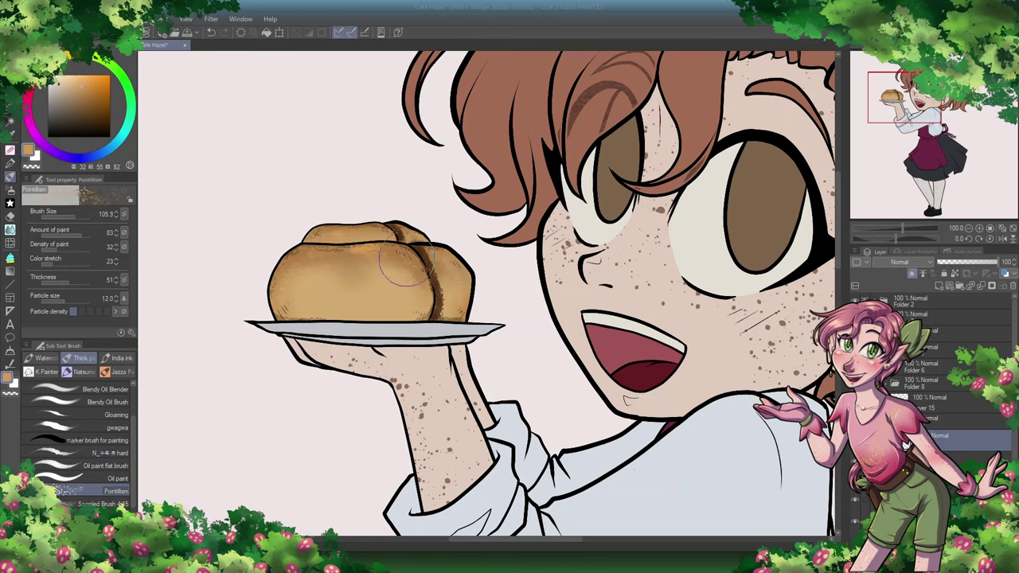
{"action": "left_click", "coordinate": [78, 74]}
{"action": "left_click", "coordinate": [48, 217]}
{"action": "left_click", "coordinate": [64, 300]}
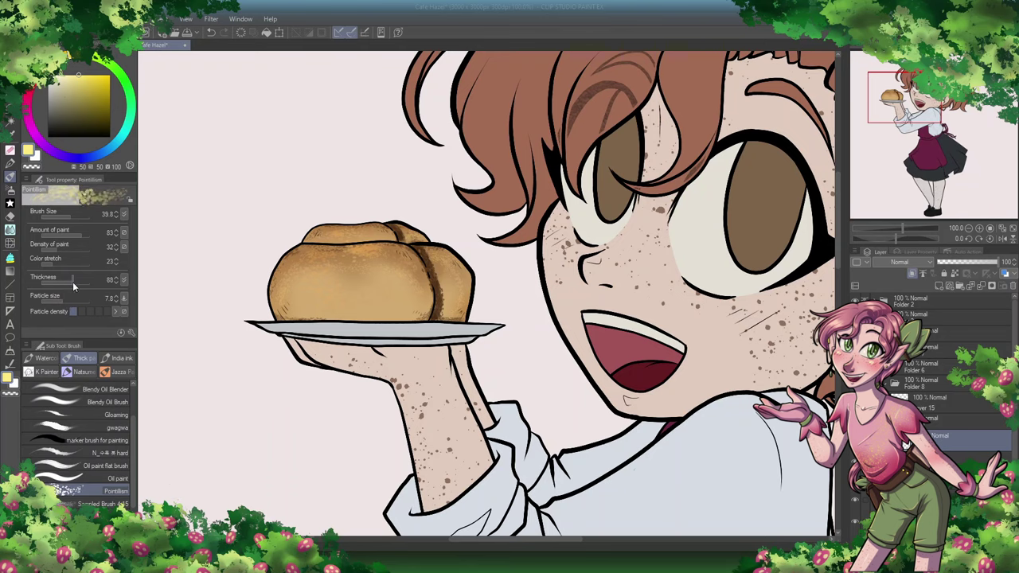
{"action": "left_click", "coordinate": [72, 282]}
{"action": "scroll", "coordinate": [486, 295], "scroll_direction": "down", "scroll_amount": 5}
{"action": "scroll", "coordinate": [370, 287], "scroll_direction": "up", "scroll_amount": 6}
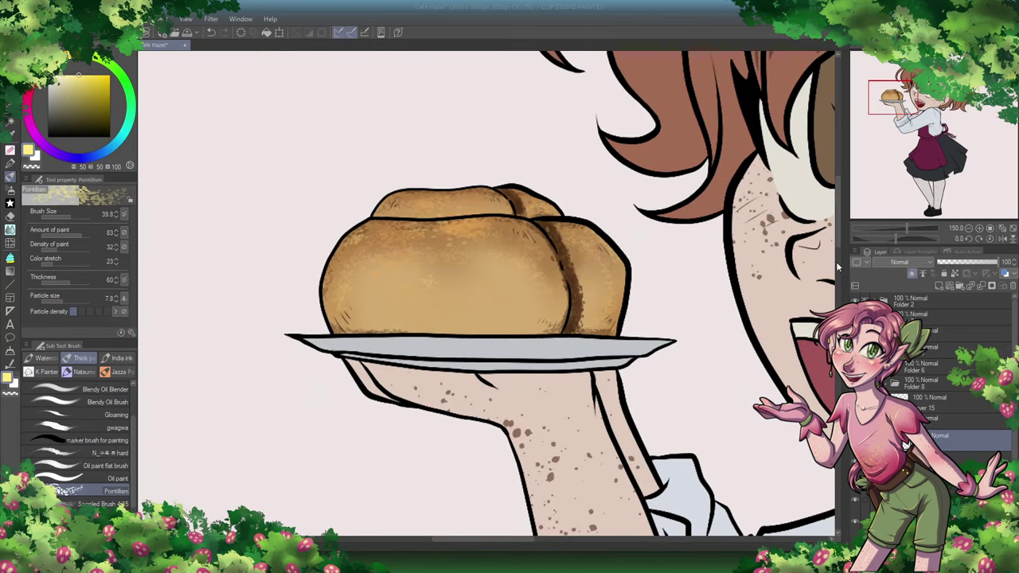
{"action": "scroll", "coordinate": [425, 282], "scroll_direction": "down", "scroll_amount": 2}
{"action": "mouse_move", "coordinate": [272, 563]}
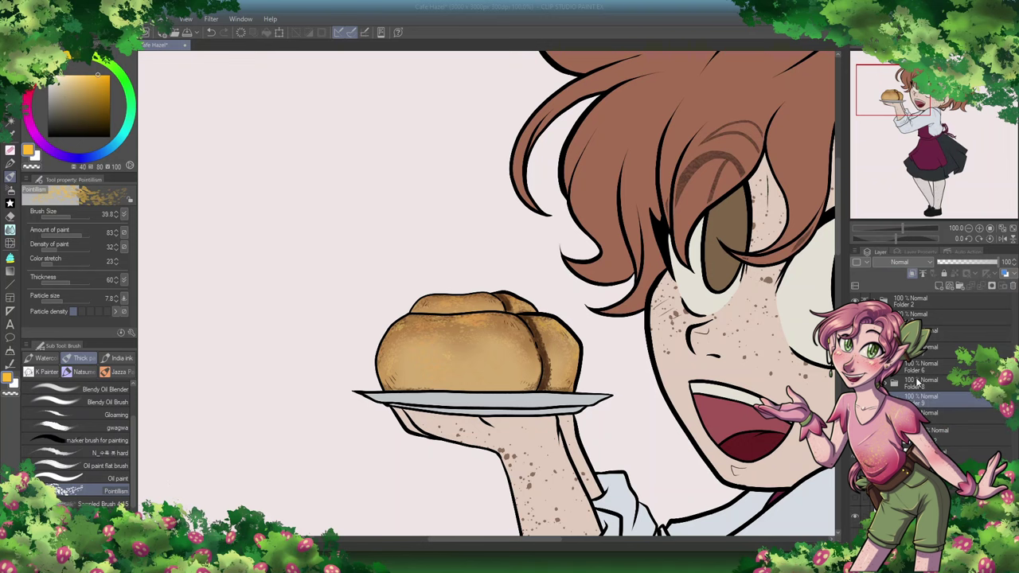
Step: Add a Multiply layer over the skin and airbrush a soft red blush (H 8, S 96, V 88) on both cheeks at size 131.7
{"action": "left_click", "coordinate": [915, 264]}
{"action": "left_click", "coordinate": [884, 293]}
{"action": "key", "text": "b"}
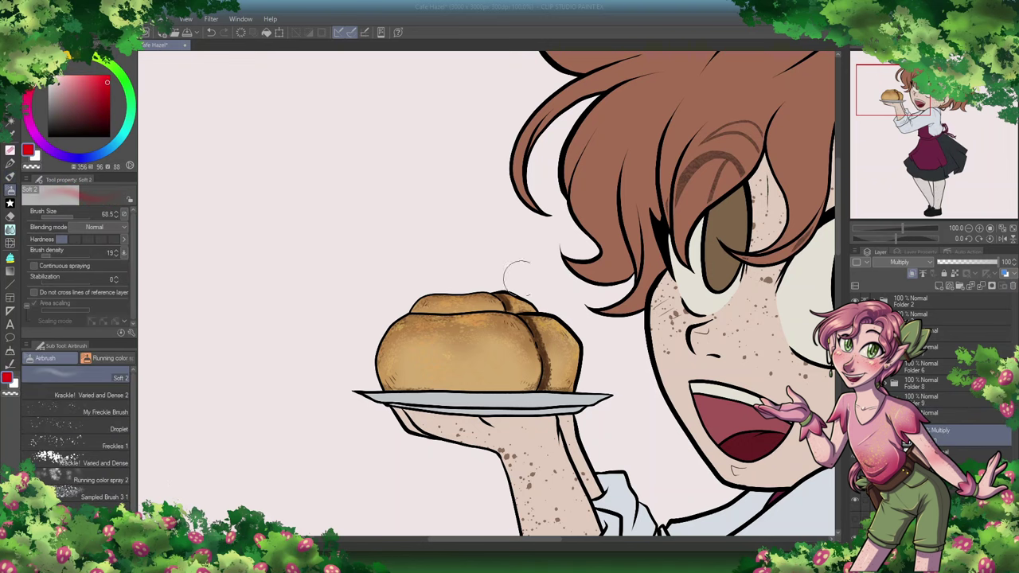
{"action": "left_click_drag", "start_coordinate": [694, 338], "coordinate": [487, 293]}
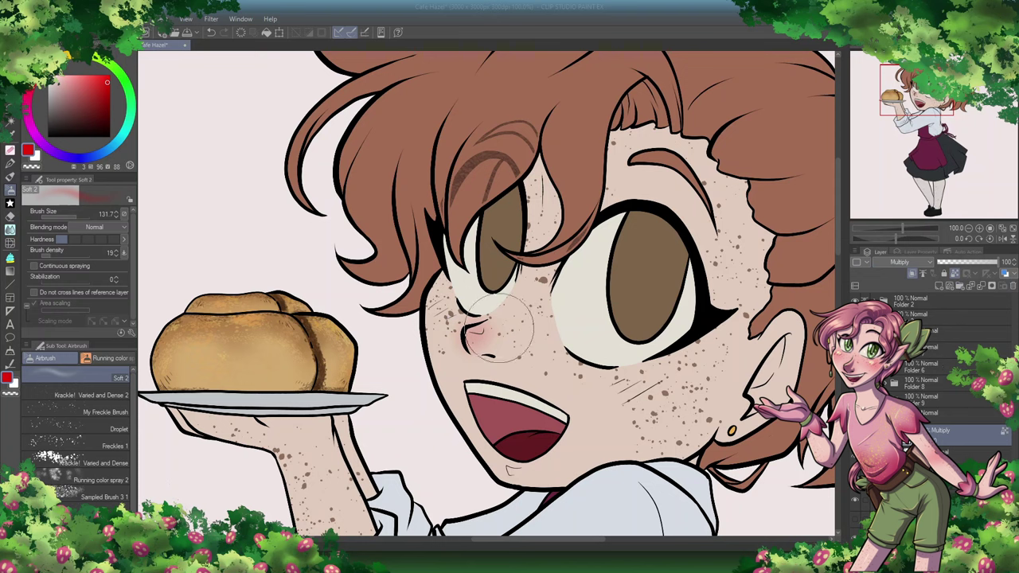
{"action": "key", "text": "ctrl+z"}
{"action": "left_click_drag", "start_coordinate": [692, 382], "coordinate": [605, 394]}
{"action": "left_click_drag", "start_coordinate": [445, 318], "coordinate": [430, 342]}
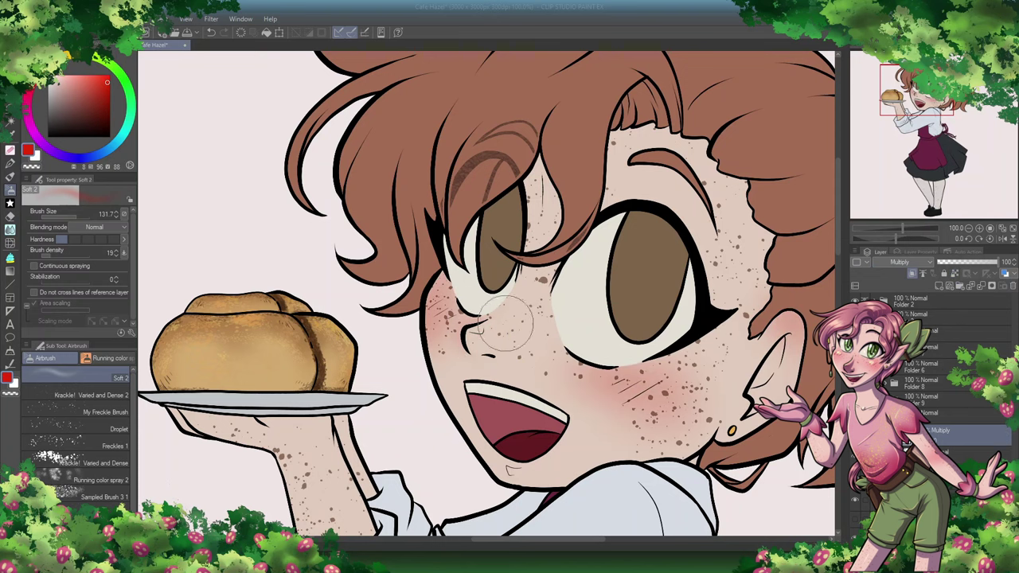
Step: Airbrush the same red blush across the nose, chin and the hand under the plate
{"action": "mouse_move", "coordinate": [502, 322]}
{"action": "left_mouse_down"}
{"action": "mouse_move", "coordinate": [639, 402]}
{"action": "mouse_move", "coordinate": [492, 316]}
{"action": "mouse_move", "coordinate": [465, 346]}
{"action": "mouse_move", "coordinate": [552, 408]}
{"action": "mouse_move", "coordinate": [478, 381]}
{"action": "left_mouse_up"}
{"action": "key", "text": "bracketleft"}
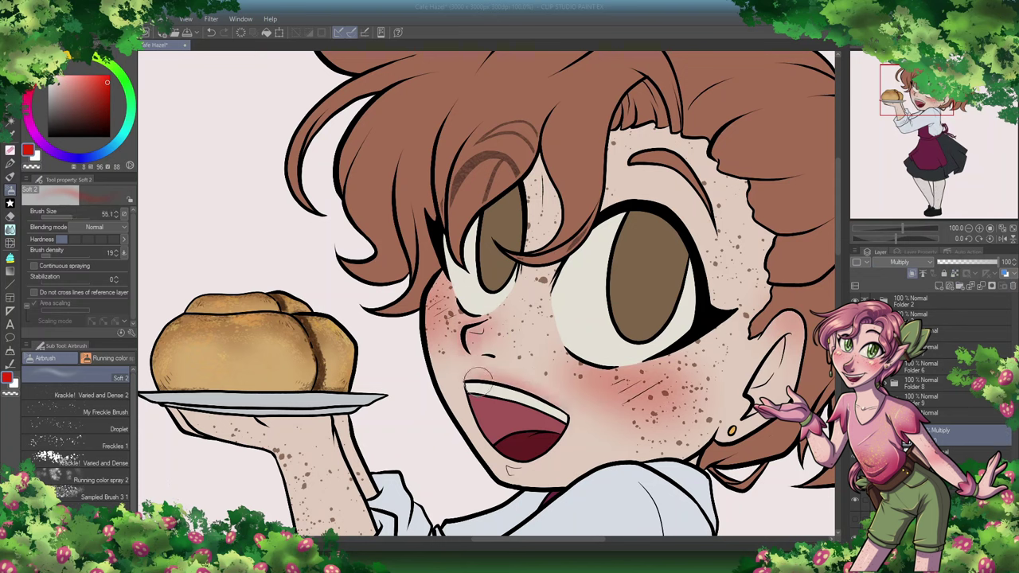
{"action": "key", "text": "ctrl+z"}
{"action": "key", "text": "bracketright"}
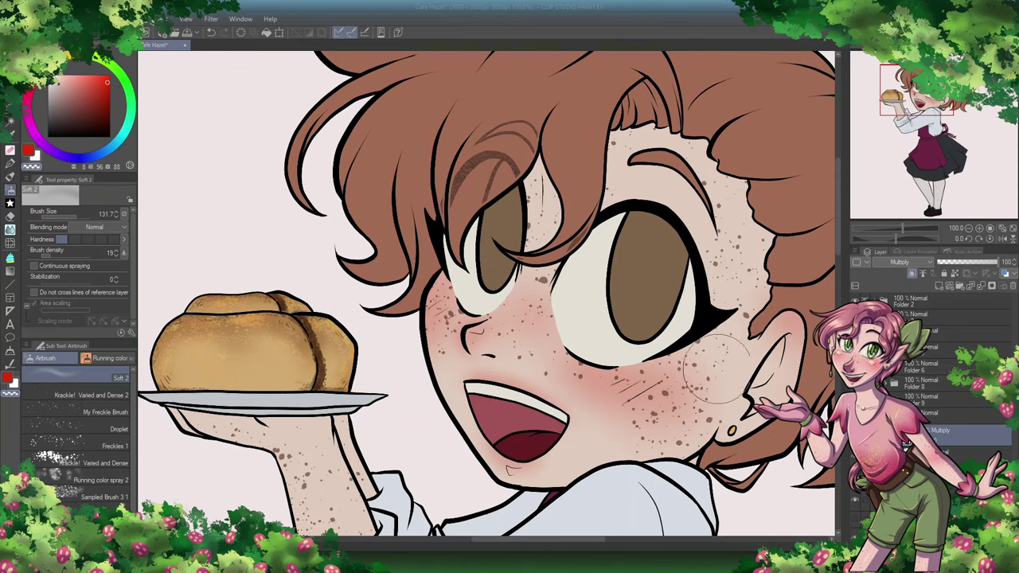
{"action": "key", "text": "ctrl+minus"}
{"action": "scroll", "coordinate": [282, 381], "scroll_direction": "down", "scroll_amount": 10}
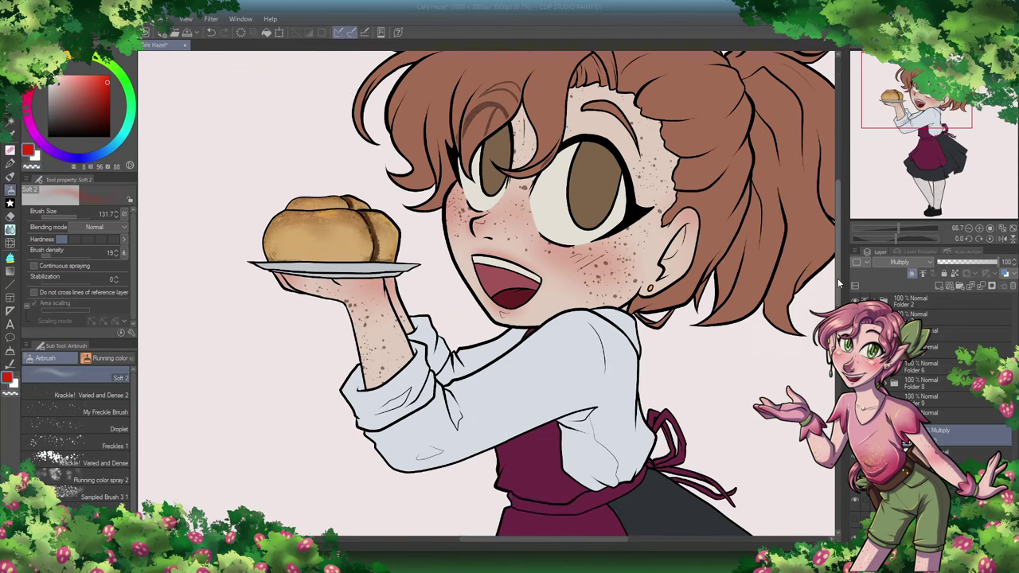
{"action": "scroll", "coordinate": [846, 226], "scroll_direction": "up", "scroll_amount": 10}
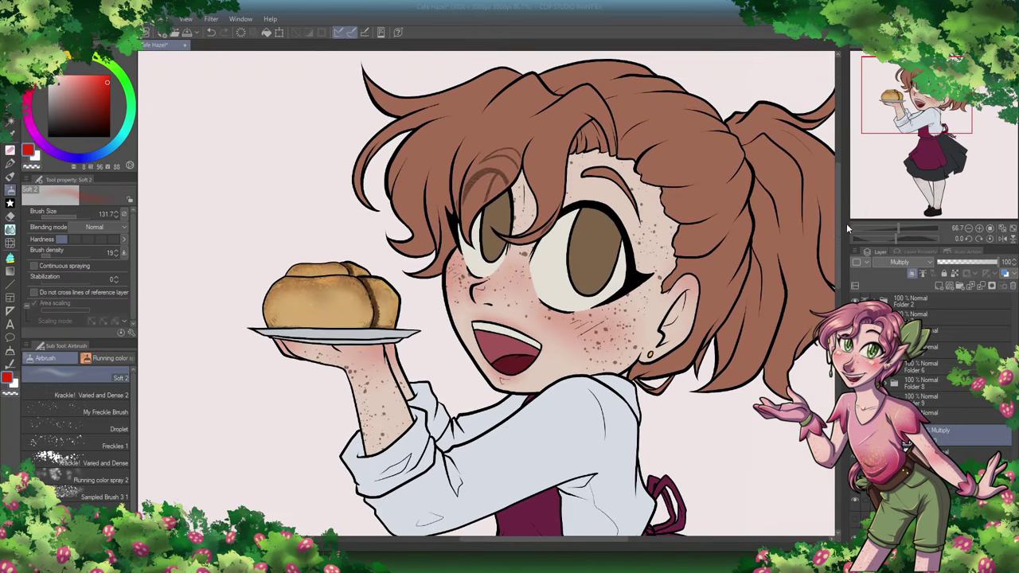
Step: Add a Hard light layer over the skin and ink muted purple shadows (H 306, S 20, V 36) on the ear, jaw and chin
{"action": "left_click", "coordinate": [899, 262]}
{"action": "left_click", "coordinate": [912, 366]}
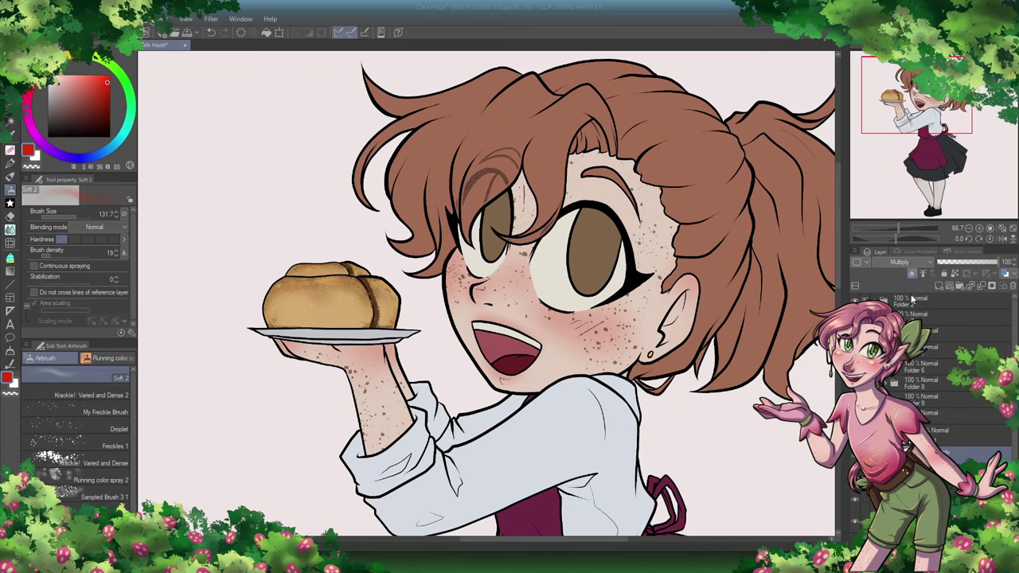
{"action": "key", "text": "p"}
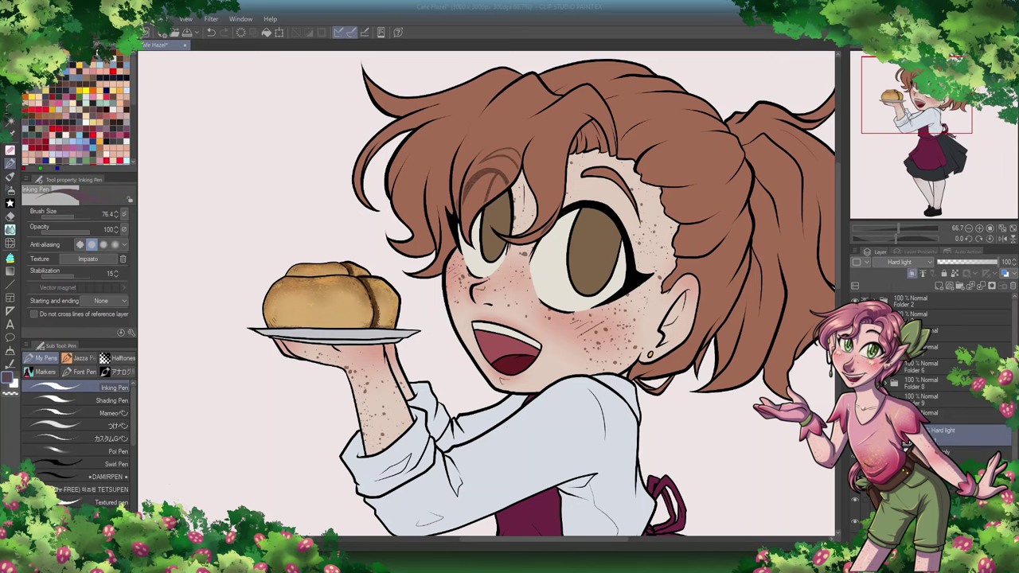
{"action": "key", "text": "ctrl+plus"}
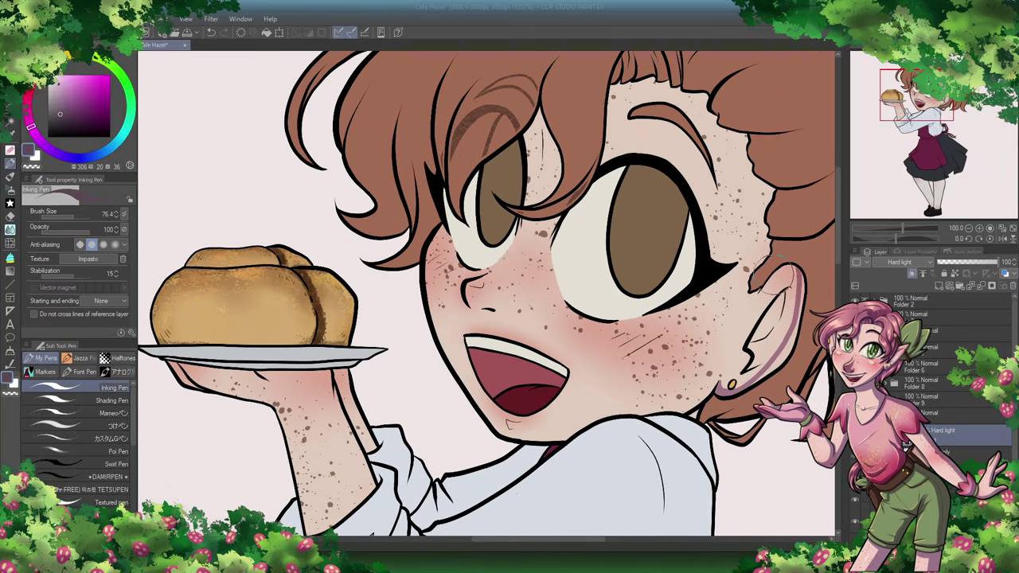
{"action": "key", "text": "e"}
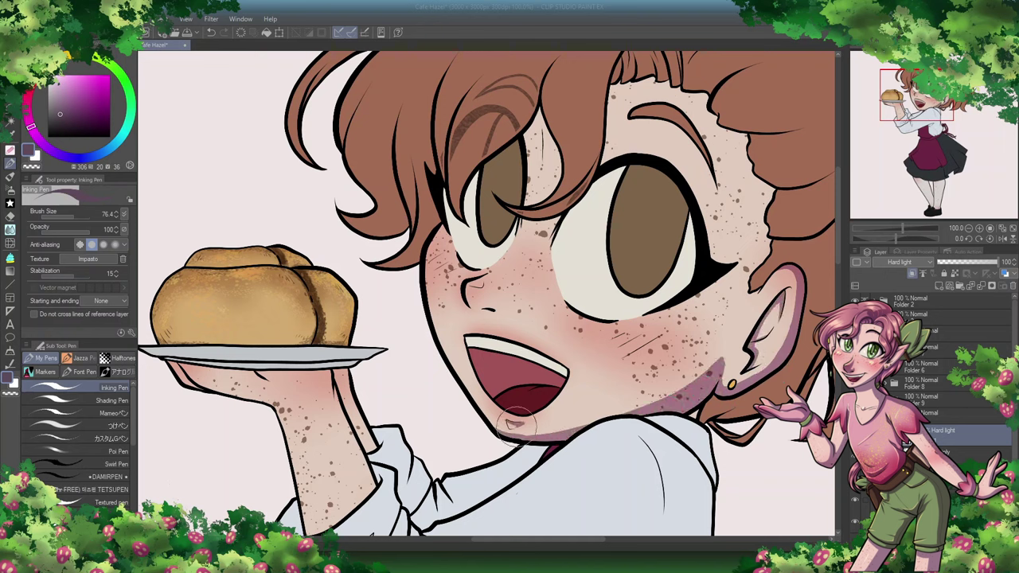
{"action": "left_click_drag", "start_coordinate": [466, 334], "coordinate": [532, 346]}
Step: Paint purple shadows beside the nose, between the eyes and across the forehead beneath the fringe and around the eye
{"action": "right_click", "coordinate": [471, 303]}
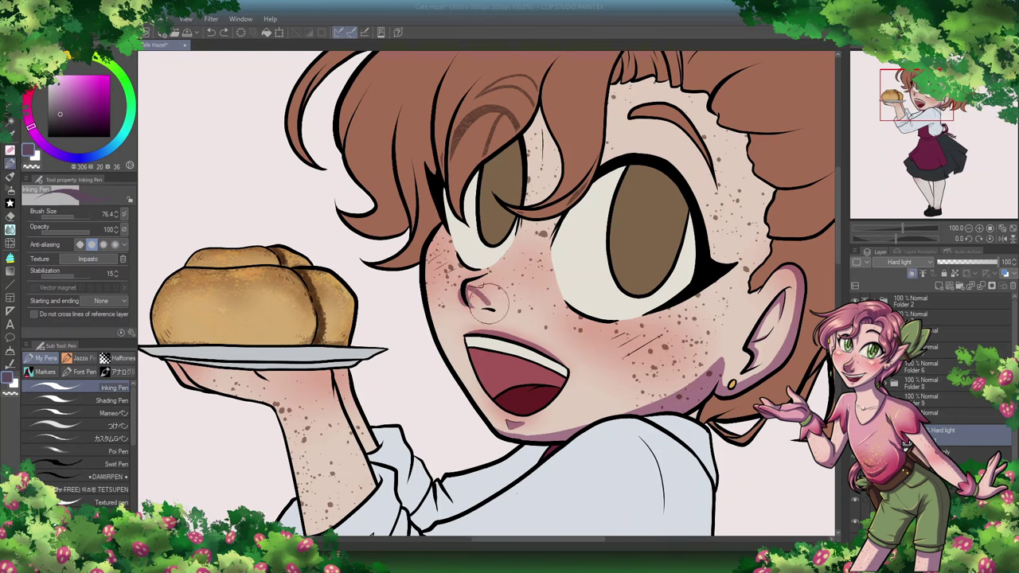
{"action": "mouse_move", "coordinate": [468, 296]}
{"action": "left_mouse_down"}
{"action": "mouse_move", "coordinate": [502, 292]}
{"action": "mouse_move", "coordinate": [497, 304]}
{"action": "mouse_move", "coordinate": [488, 285]}
{"action": "mouse_move", "coordinate": [498, 310]}
{"action": "mouse_move", "coordinate": [506, 283]}
{"action": "left_mouse_up"}
{"action": "scroll", "coordinate": [510, 294], "scroll_direction": "up", "scroll_amount": 3}
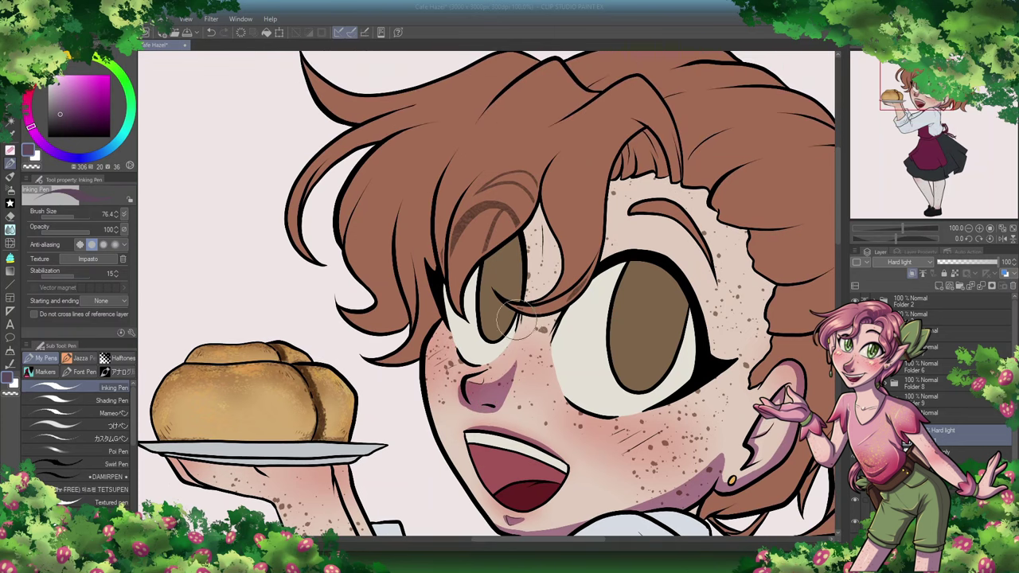
{"action": "left_click_drag", "start_coordinate": [614, 187], "coordinate": [611, 270]}
{"action": "mouse_move", "coordinate": [541, 238]}
{"action": "left_mouse_down"}
{"action": "mouse_move", "coordinate": [533, 282]}
{"action": "mouse_move", "coordinate": [526, 233]}
{"action": "left_mouse_up"}
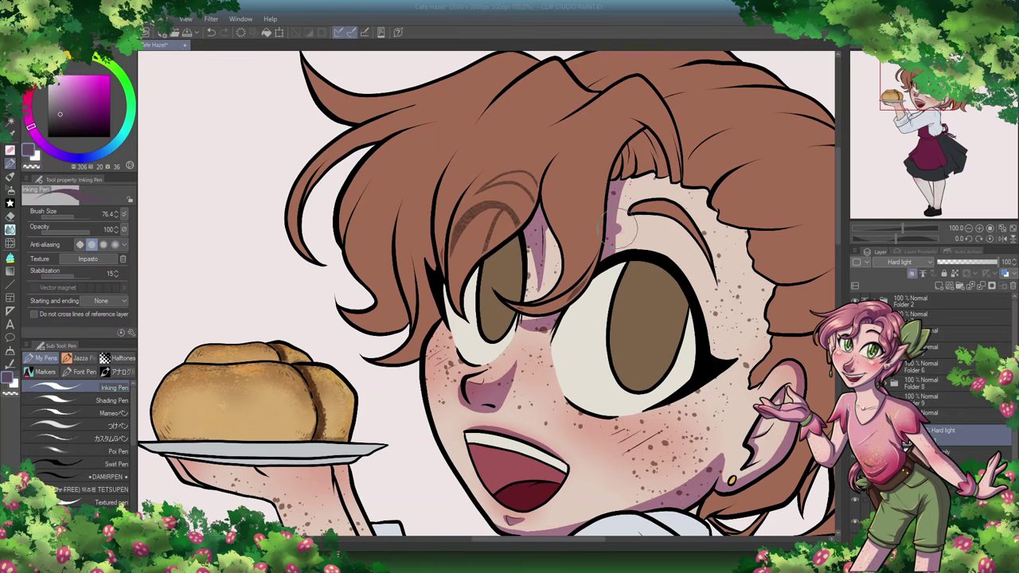
{"action": "left_click_drag", "start_coordinate": [617, 227], "coordinate": [677, 227]}
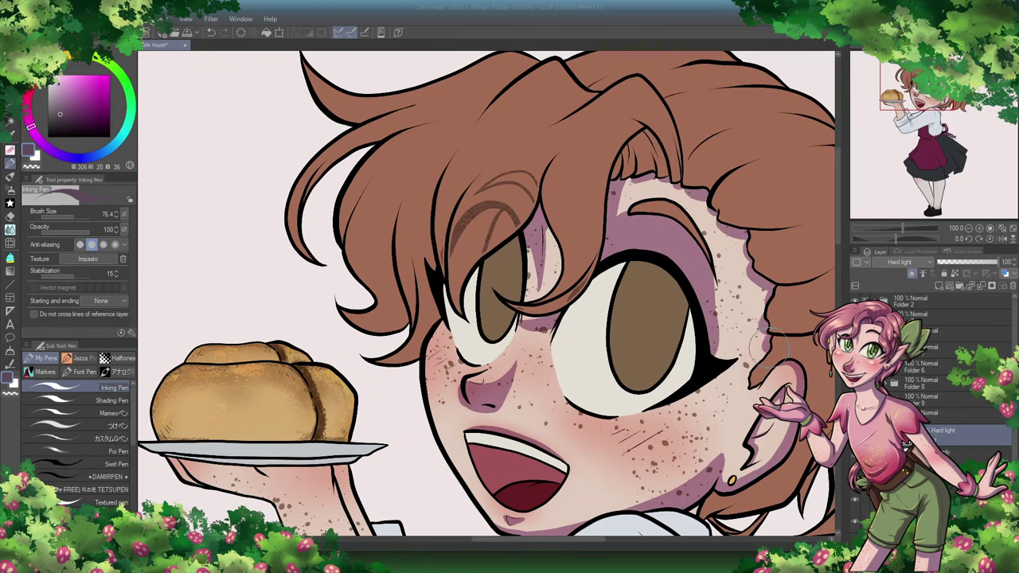
Step: Paint purple shadows on the hand beneath the plate and down the shaded side of both forearms to the sleeves
{"action": "scroll", "coordinate": [480, 317], "scroll_direction": "down", "scroll_amount": 5}
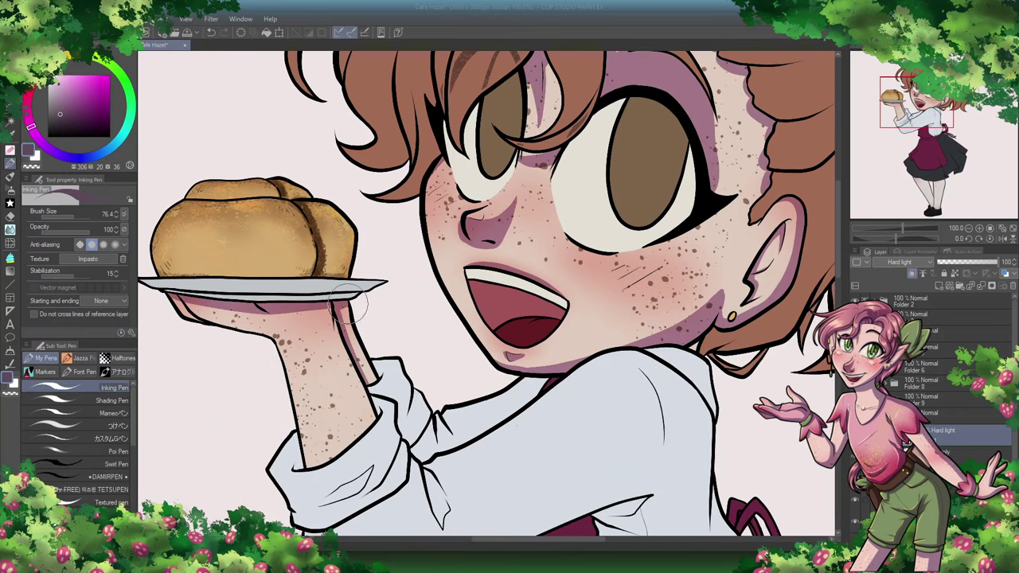
{"action": "mouse_move", "coordinate": [314, 306]}
{"action": "left_mouse_down"}
{"action": "mouse_move", "coordinate": [331, 336]}
{"action": "mouse_move", "coordinate": [372, 426]}
{"action": "left_mouse_up"}
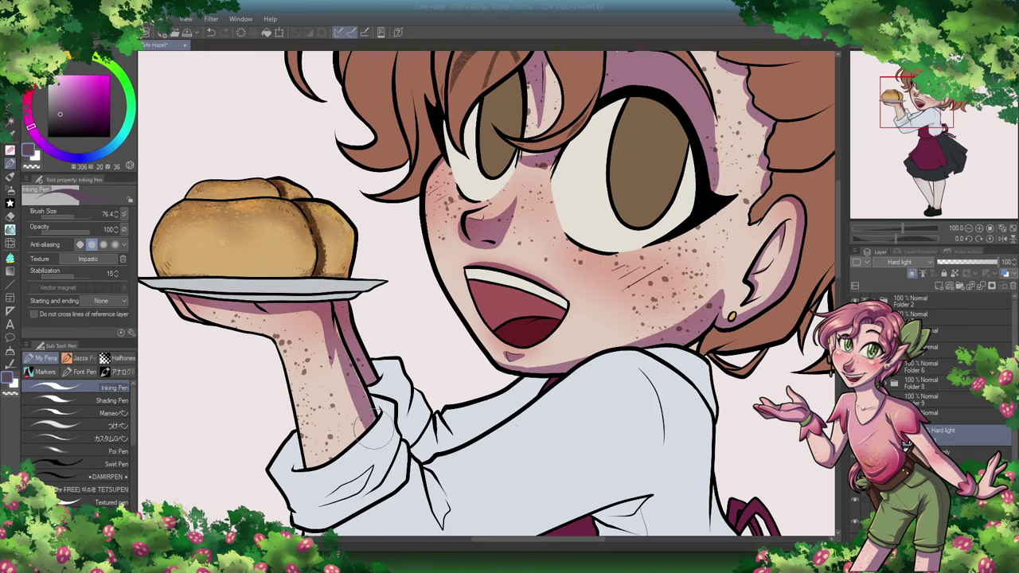
{"action": "left_click", "coordinate": [371, 412], "text": "ctrl+shift"}
{"action": "key", "text": "ctrl+shift+n"}
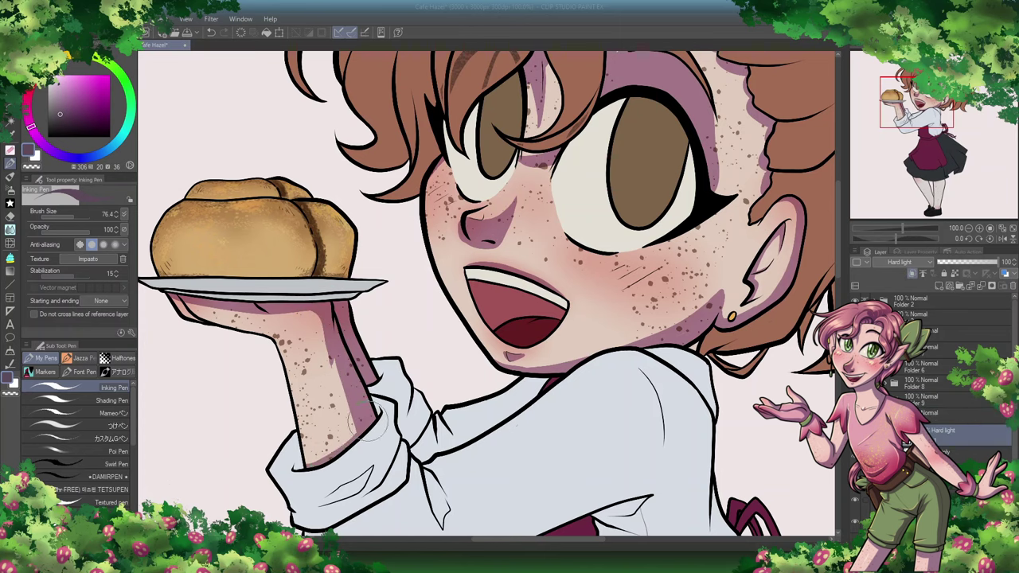
Step: Paint mauve shadows along the inner and rear sides of both legs and beneath the skirt hem with the Inking Pen
{"action": "key", "text": "e"}
{"action": "key", "text": "p"}
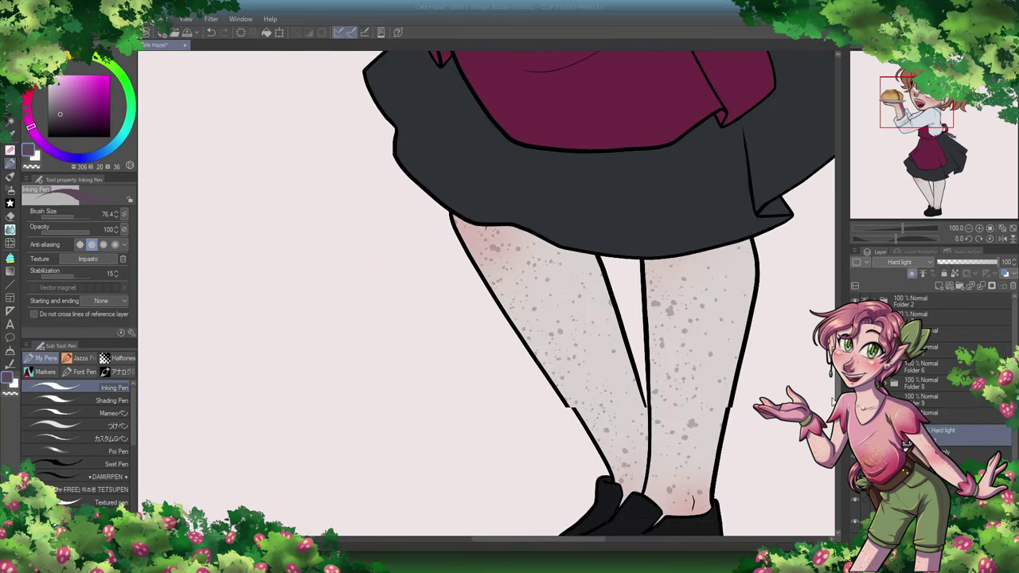
{"action": "mouse_move", "coordinate": [478, 239]}
{"action": "left_mouse_down"}
{"action": "mouse_move", "coordinate": [535, 234]}
{"action": "mouse_move", "coordinate": [546, 246]}
{"action": "mouse_move", "coordinate": [497, 247]}
{"action": "mouse_move", "coordinate": [617, 268]}
{"action": "mouse_move", "coordinate": [643, 438]}
{"action": "left_mouse_up"}
{"action": "scroll", "coordinate": [643, 437], "scroll_direction": "down", "scroll_amount": 3}
{"action": "left_click_drag", "start_coordinate": [604, 370], "coordinate": [641, 406]}
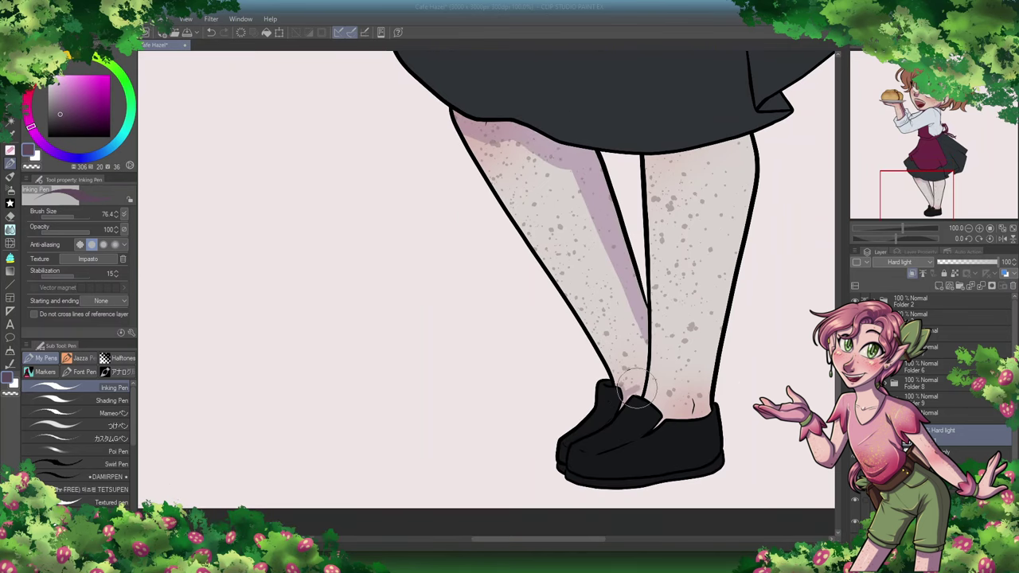
{"action": "mouse_move", "coordinate": [629, 322]}
{"action": "left_mouse_down"}
{"action": "mouse_move", "coordinate": [645, 406]}
{"action": "mouse_move", "coordinate": [700, 135]}
{"action": "mouse_move", "coordinate": [687, 139]}
{"action": "left_mouse_up"}
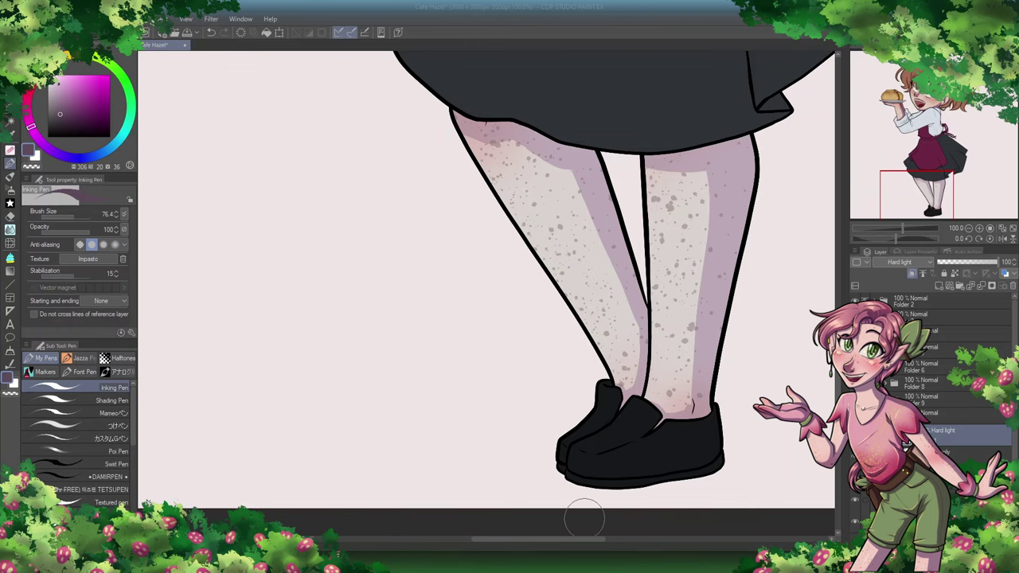
Step: Soften the shadow edges around the nose, mouth and cheek with the Smooth watercolor brush at size 49.4
{"action": "left_click", "coordinate": [911, 104]}
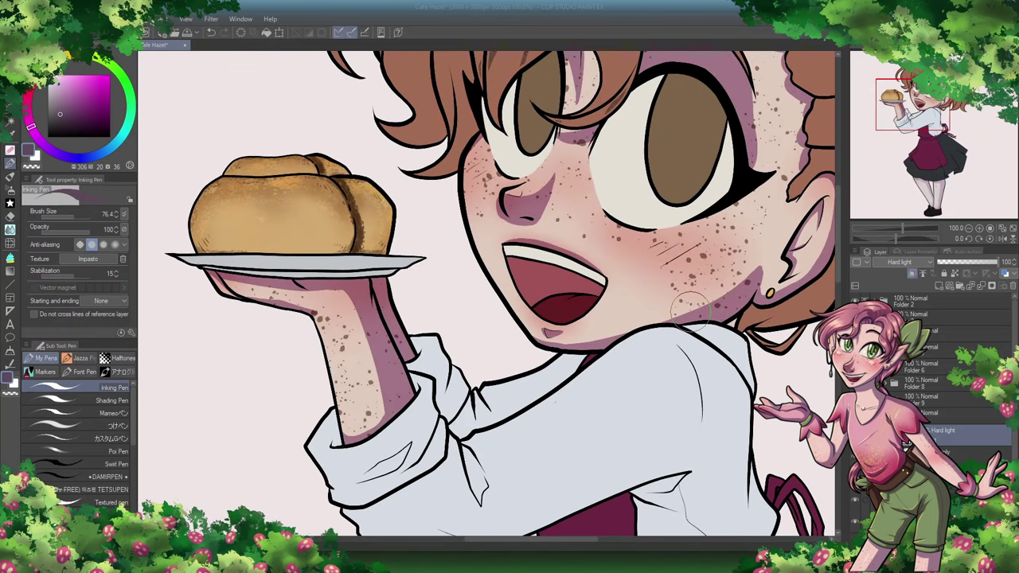
{"action": "key", "text": "b"}
{"action": "scroll", "coordinate": [416, 364], "scroll_direction": "up", "scroll_amount": 2}
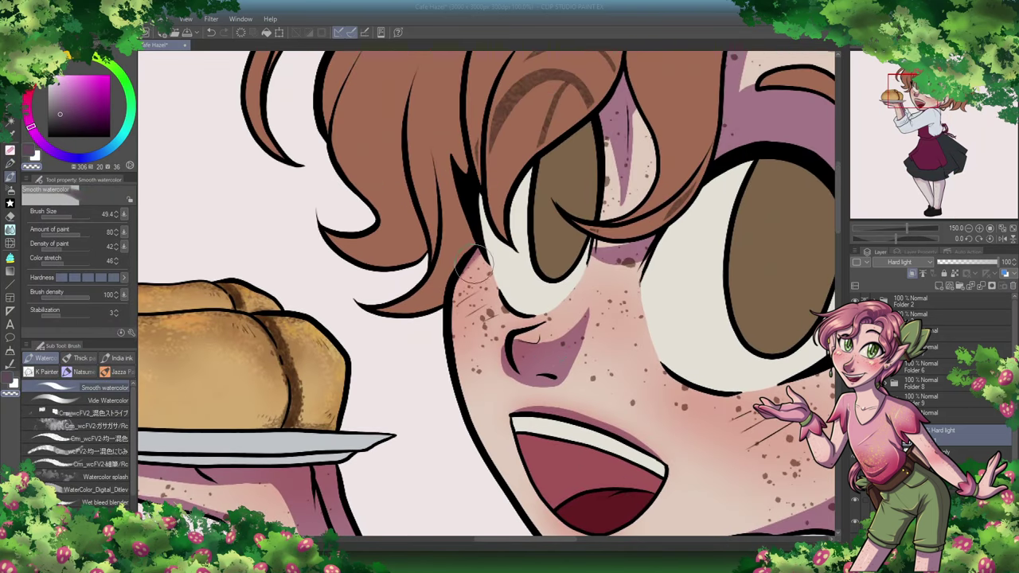
{"action": "left_click_drag", "start_coordinate": [561, 382], "coordinate": [578, 360]}
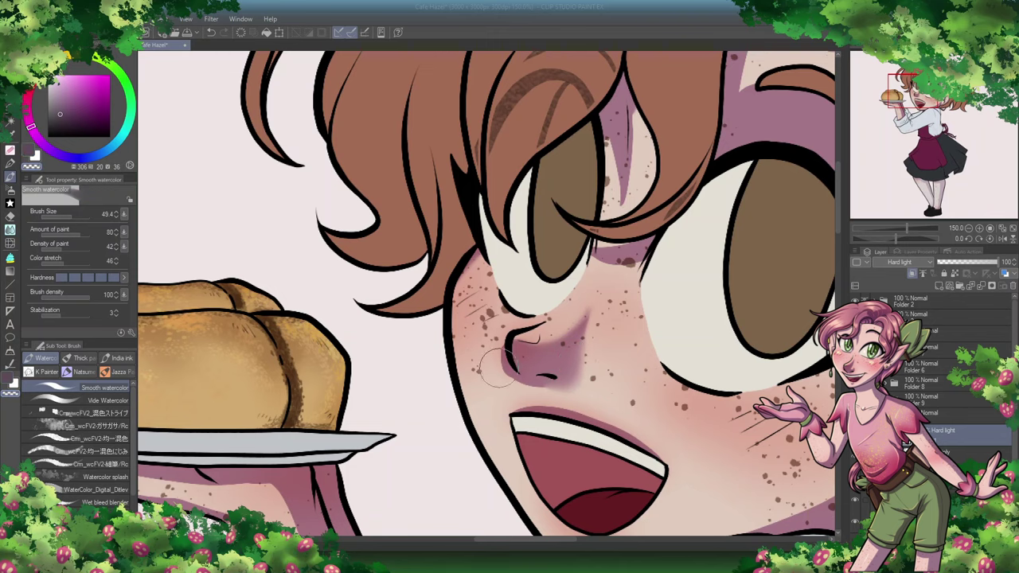
{"action": "left_click_drag", "start_coordinate": [605, 532], "coordinate": [501, 388]}
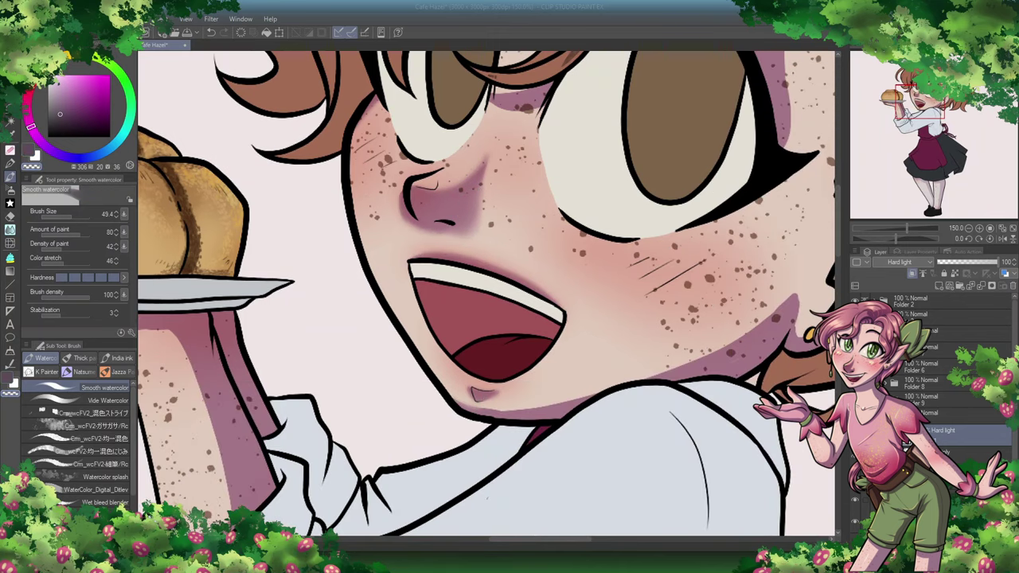
{"action": "mouse_move", "coordinate": [629, 364]}
{"action": "left_mouse_down"}
{"action": "mouse_move", "coordinate": [643, 265]}
{"action": "mouse_move", "coordinate": [609, 191]}
{"action": "mouse_move", "coordinate": [640, 283]}
{"action": "left_mouse_up"}
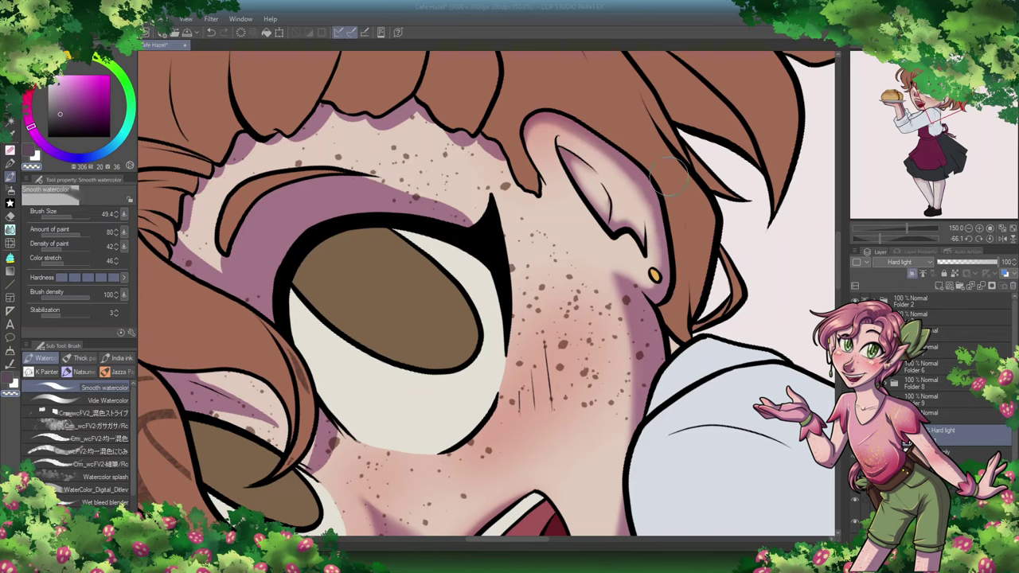
Step: Blend the shadow edges along the forehead, between the eyes, around the ear and under the jaw with Smooth watercolor
{"action": "key", "text": "ctrl+@"}
{"action": "left_click_drag", "start_coordinate": [278, 199], "coordinate": [282, 275]}
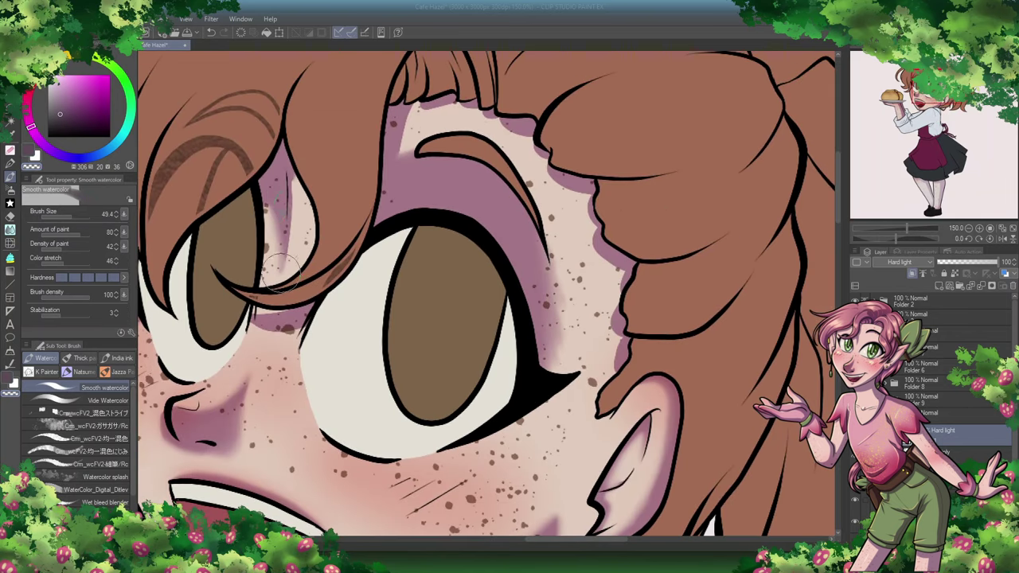
{"action": "mouse_move", "coordinate": [405, 103]}
{"action": "left_mouse_down"}
{"action": "mouse_move", "coordinate": [477, 112]}
{"action": "mouse_move", "coordinate": [581, 211]}
{"action": "mouse_move", "coordinate": [414, 143]}
{"action": "mouse_move", "coordinate": [493, 191]}
{"action": "mouse_move", "coordinate": [538, 368]}
{"action": "mouse_move", "coordinate": [135, 245]}
{"action": "left_mouse_up"}
{"action": "scroll", "coordinate": [617, 335], "scroll_direction": "down", "scroll_amount": 5}
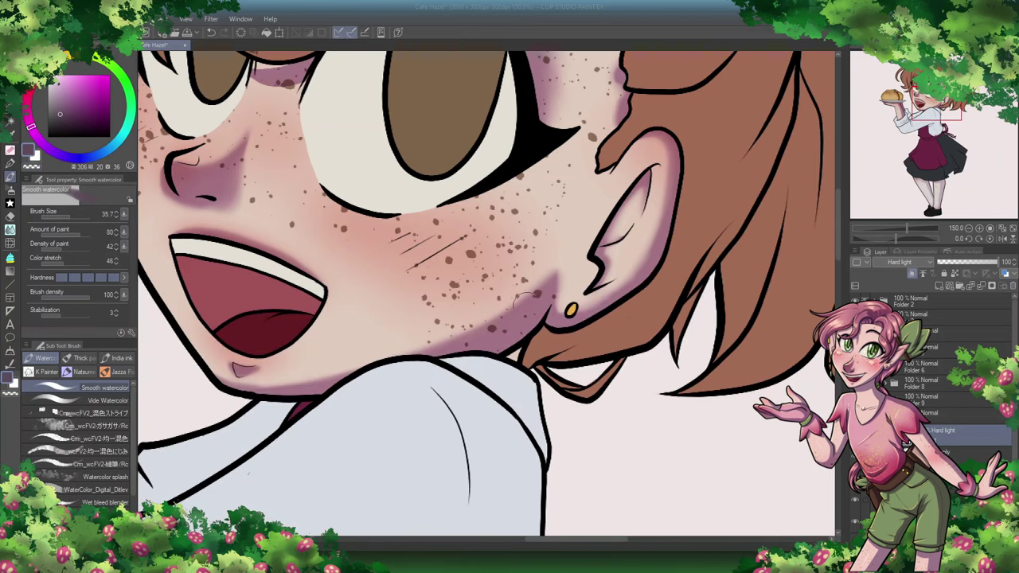
Step: Blend the shadow edges on the raised forearm and the hand under the plate with Smooth watercolor at size 35.7
{"action": "scroll", "coordinate": [471, 349], "scroll_direction": "left", "scroll_amount": 8}
{"action": "left_click_drag", "start_coordinate": [430, 310], "coordinate": [465, 509]}
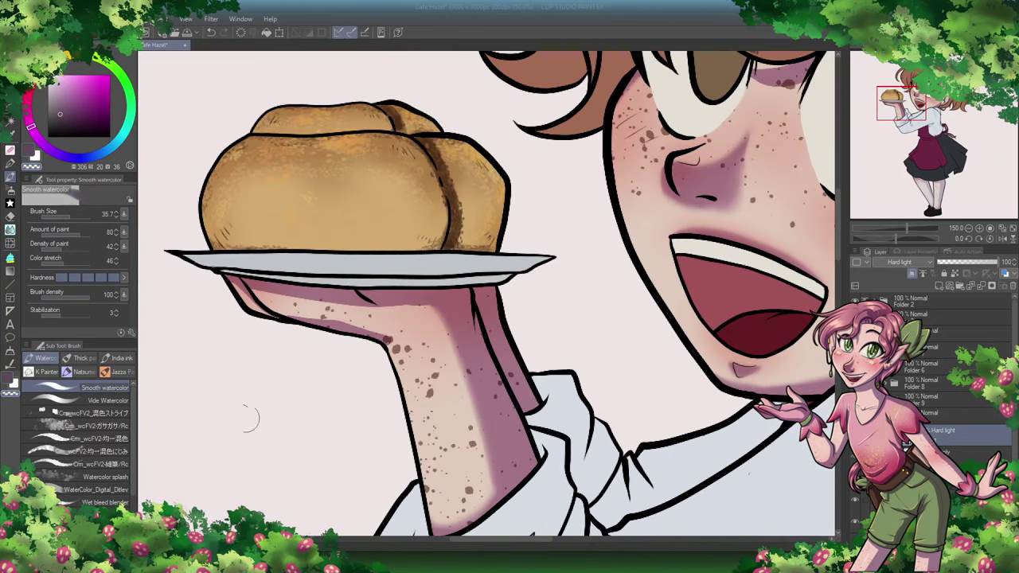
{"action": "left_click_drag", "start_coordinate": [382, 334], "coordinate": [276, 307]}
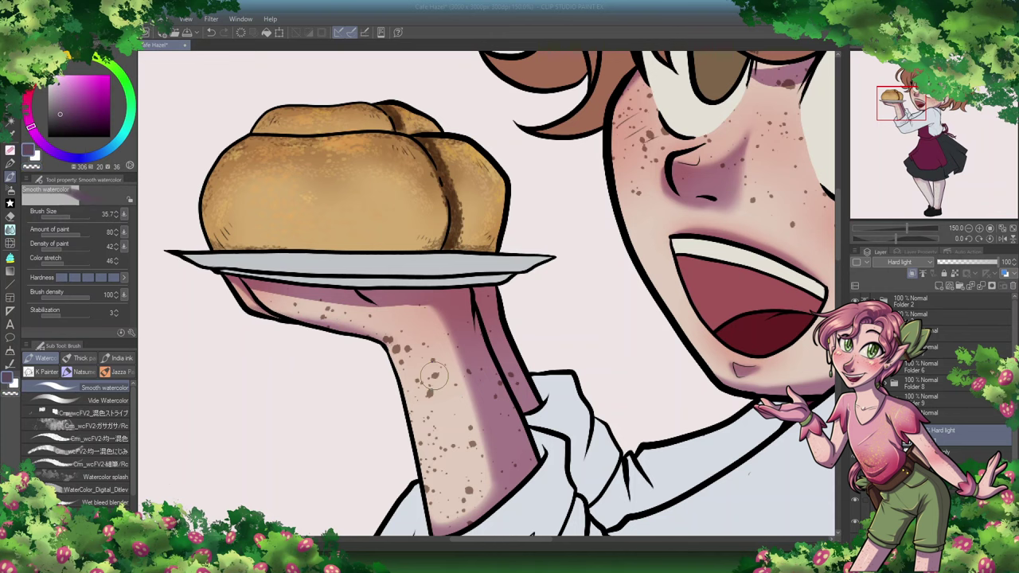
Step: Soften the inner edges of the mauve shadows down both legs with the Smooth watercolor brush
{"action": "scroll", "coordinate": [433, 374], "scroll_direction": "down", "scroll_amount": 10}
{"action": "scroll", "coordinate": [441, 148], "scroll_direction": "right", "scroll_amount": 5}
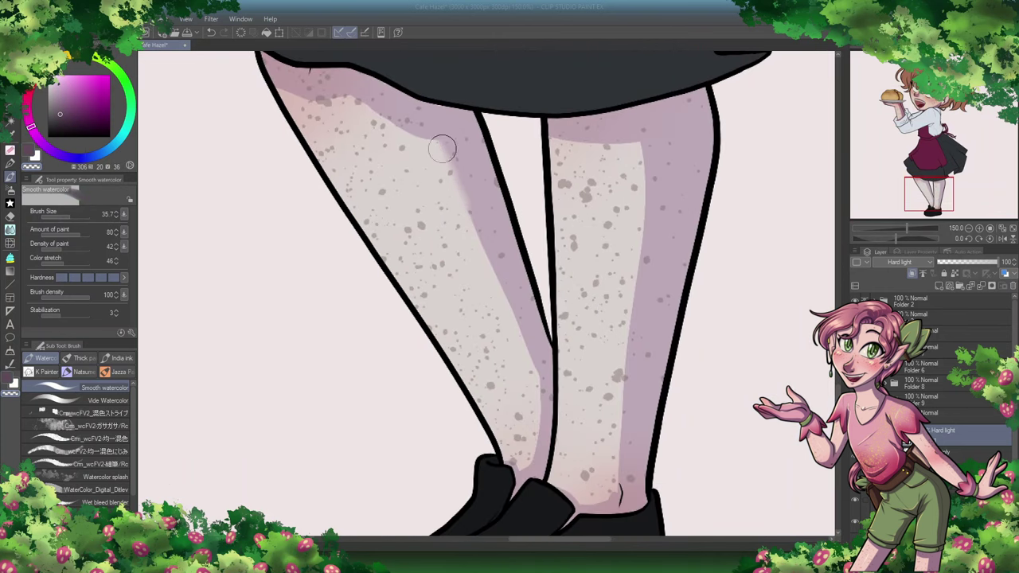
{"action": "mouse_move", "coordinate": [442, 148]}
{"action": "left_mouse_down"}
{"action": "mouse_move", "coordinate": [530, 357]}
{"action": "mouse_move", "coordinate": [527, 477]}
{"action": "left_mouse_up"}
{"action": "mouse_move", "coordinate": [644, 139]}
{"action": "left_mouse_down"}
{"action": "mouse_move", "coordinate": [621, 440]}
{"action": "mouse_move", "coordinate": [574, 506]}
{"action": "left_mouse_up"}
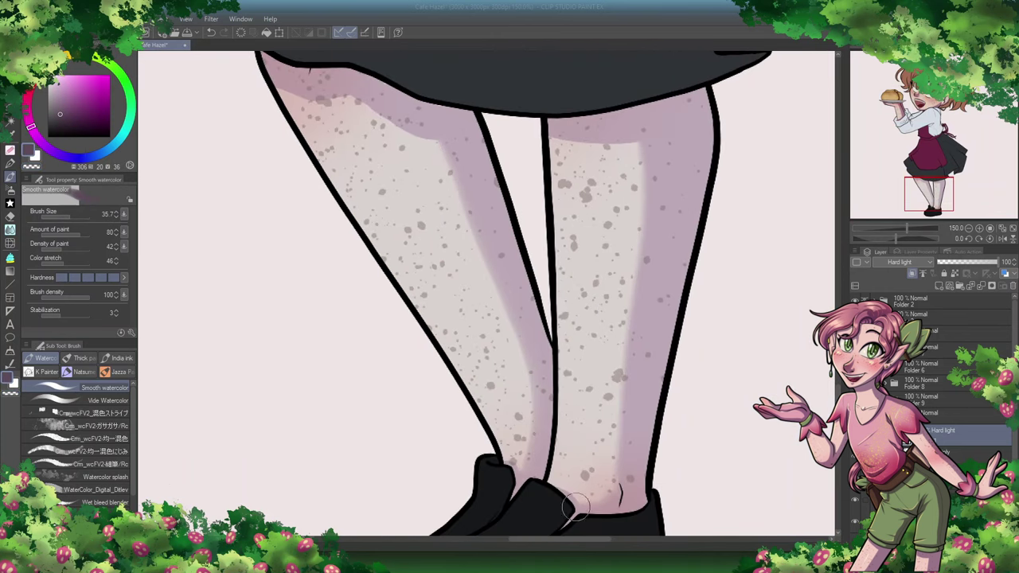
Step: Blend the shading between the large eye and its eyebrow with Smooth watercolor at size 76.4
{"action": "scroll", "coordinate": [644, 159], "scroll_direction": "up", "scroll_amount": 10}
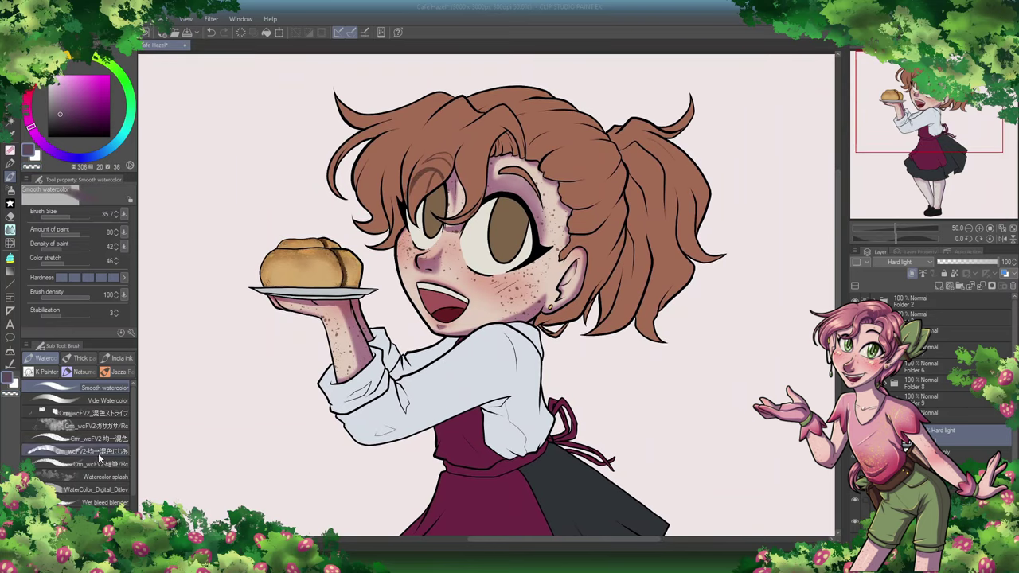
{"action": "scroll", "coordinate": [541, 293], "scroll_direction": "up", "scroll_amount": 3}
{"action": "mouse_move", "coordinate": [541, 293]}
{"action": "left_mouse_down"}
{"action": "mouse_move", "coordinate": [513, 247]}
{"action": "mouse_move", "coordinate": [665, 400]}
{"action": "mouse_move", "coordinate": [526, 296]}
{"action": "left_mouse_up"}
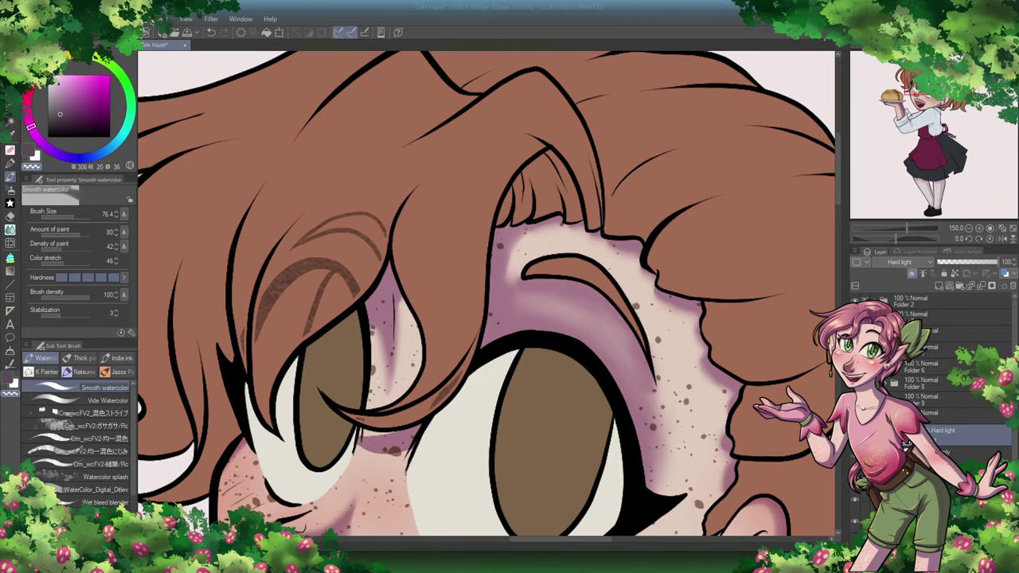
Step: Paint pale yellow highlights over the hatch marks on both cheeks with Smooth watercolor on an Overlay layer
{"action": "scroll", "coordinate": [486, 294], "scroll_direction": "down", "scroll_amount": 5}
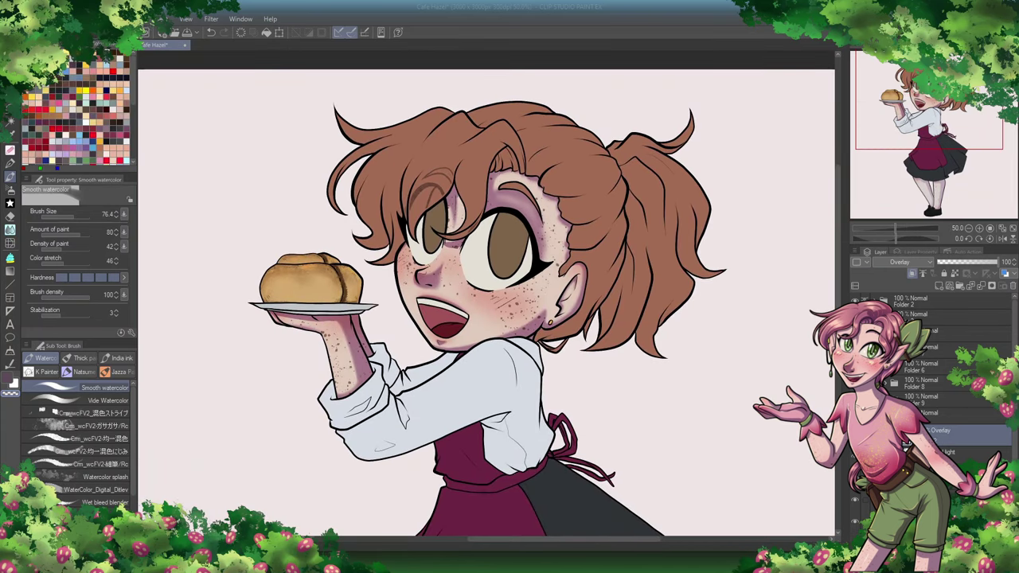
{"action": "scroll", "coordinate": [579, 179], "scroll_direction": "up", "scroll_amount": 3}
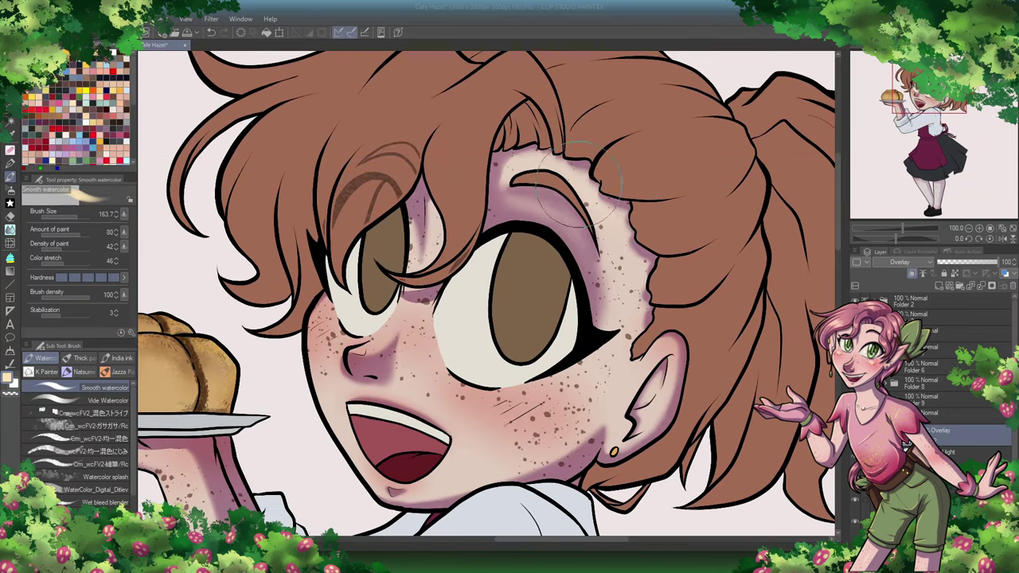
{"action": "left_click", "coordinate": [80, 213]}
{"action": "left_click", "coordinate": [73, 213]}
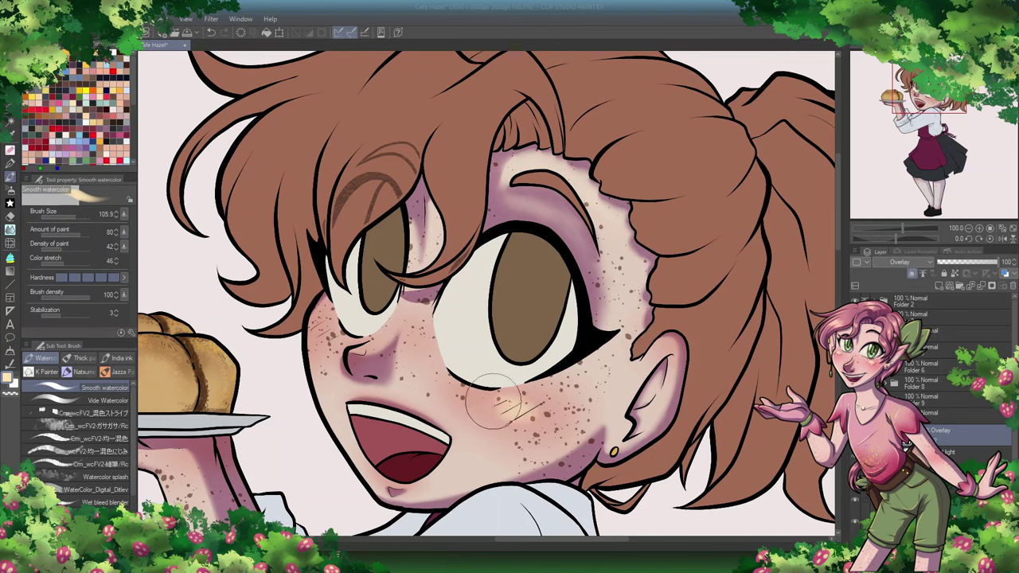
{"action": "left_click_drag", "start_coordinate": [500, 397], "coordinate": [531, 420]}
{"action": "left_click_drag", "start_coordinate": [318, 325], "coordinate": [334, 338]}
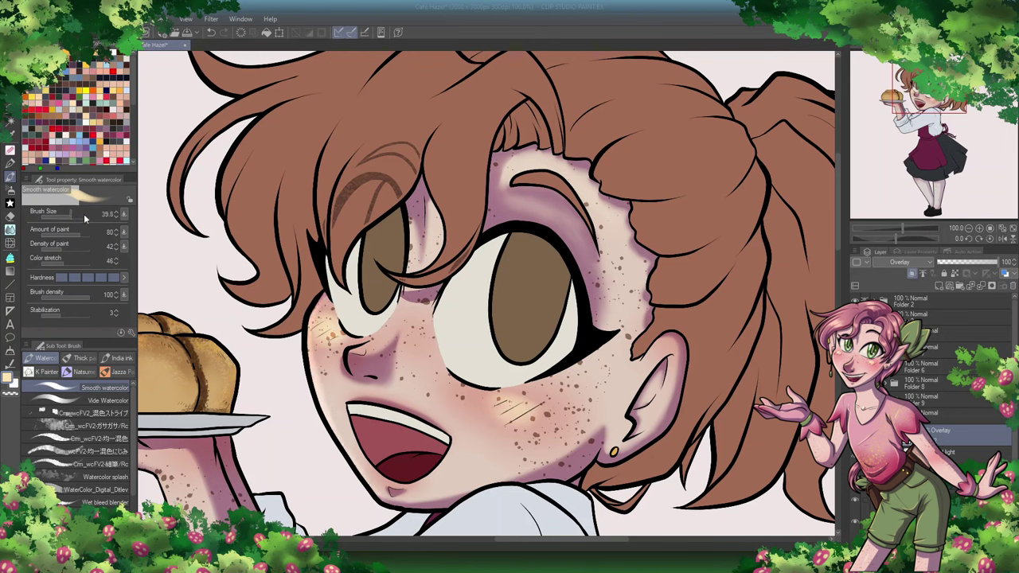
Step: Add pale yellow highlights to the nose, face edge, ear and forearm with Smooth watercolor, using brush size 32
{"action": "left_click", "coordinate": [31, 168]}
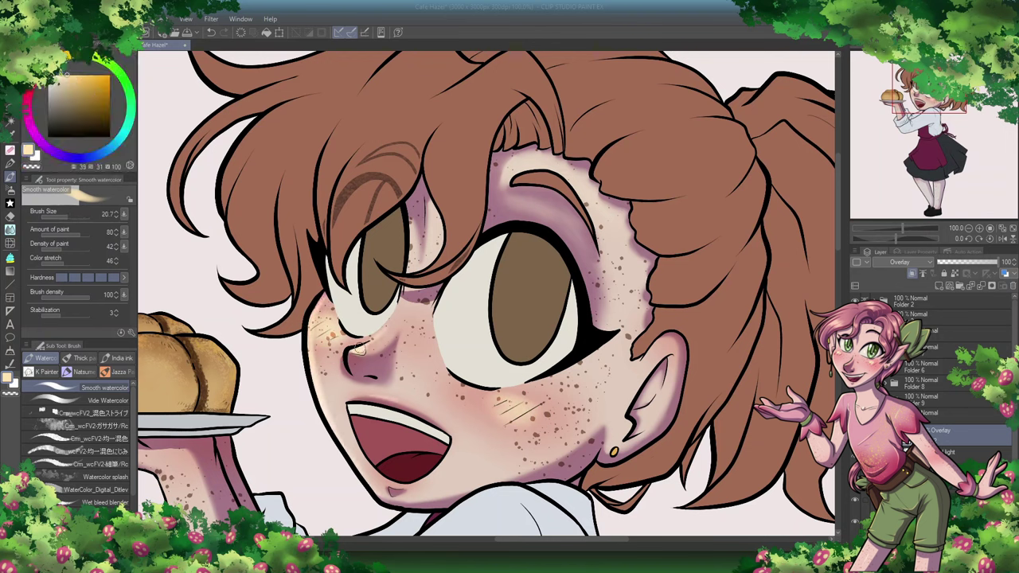
{"action": "left_click", "coordinate": [73, 214]}
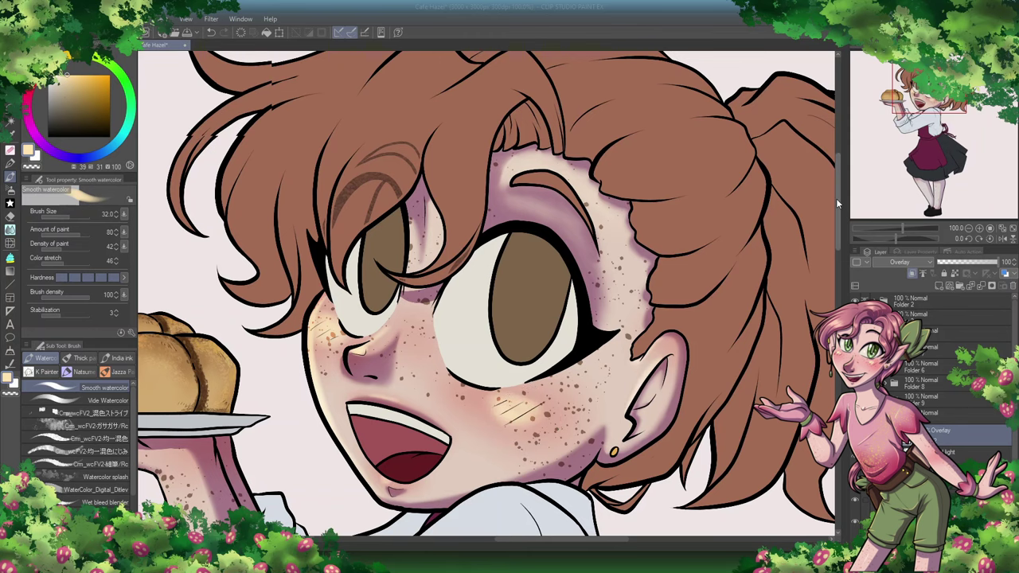
{"action": "left_click_drag", "start_coordinate": [649, 380], "coordinate": [932, 221]}
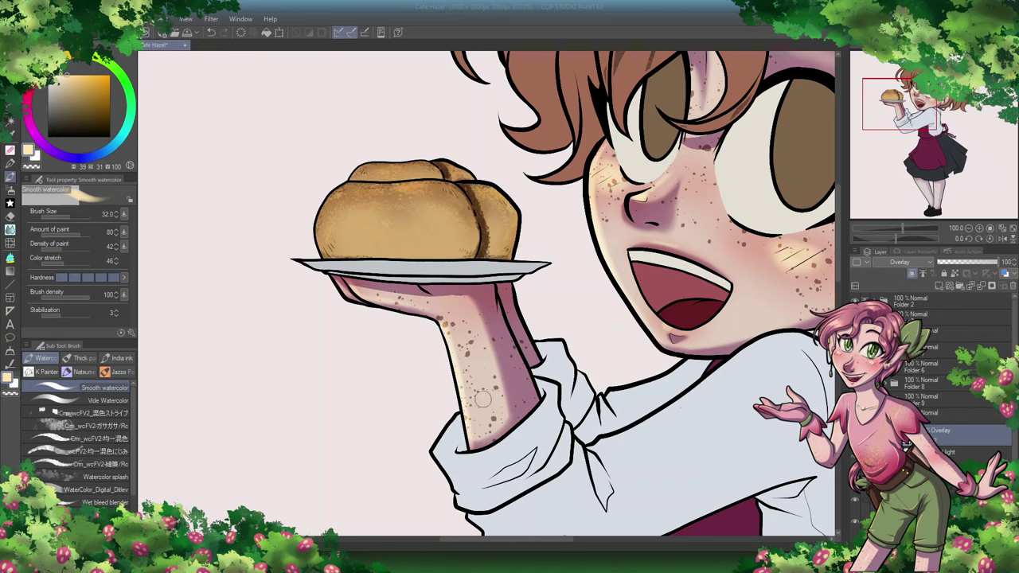
{"action": "scroll", "coordinate": [589, 223], "scroll_direction": "down", "scroll_amount": 10}
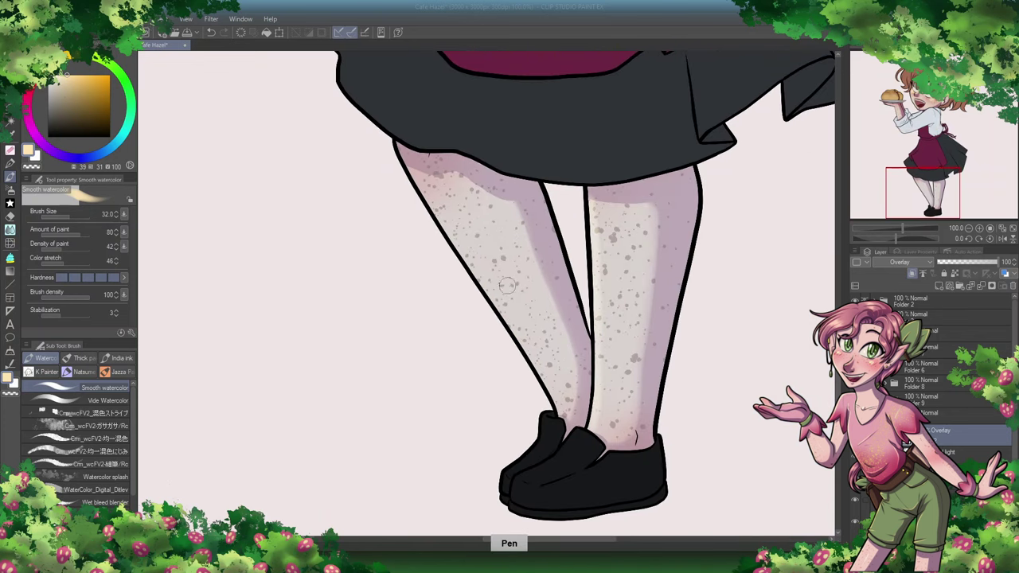
{"action": "scroll", "coordinate": [487, 148], "scroll_direction": "up", "scroll_amount": 12}
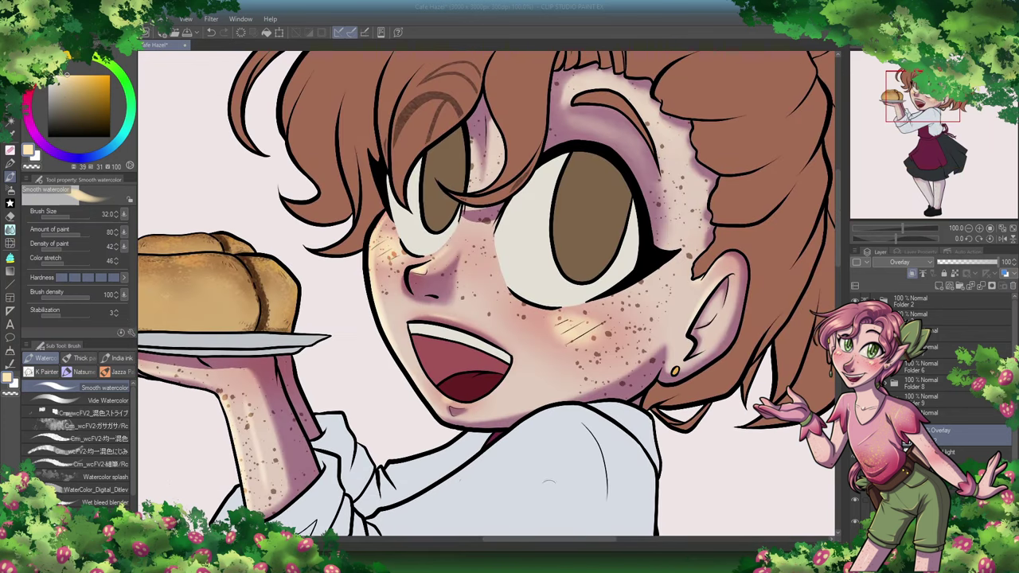
Step: Duplicate the Overlay highlight layer and set the layer opacity to 30
{"action": "left_click_drag", "start_coordinate": [769, 290], "coordinate": [941, 291]}
{"action": "right_click", "coordinate": [940, 290]}
{"action": "left_click", "coordinate": [951, 231]}
{"action": "key", "text": "ctrl+minus"}
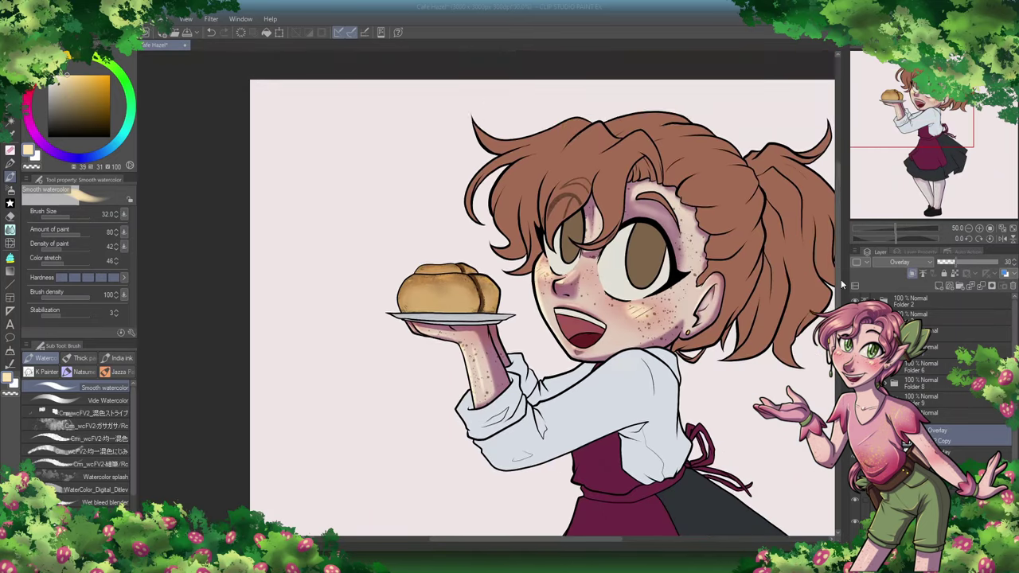
Step: Paint mauve shadows along the bases, sides and creases of the bread rolls on the Hard light layer with the Inking Pen
{"action": "scroll", "coordinate": [840, 279], "scroll_direction": "down", "scroll_amount": 2}
{"action": "left_click", "coordinate": [955, 436]}
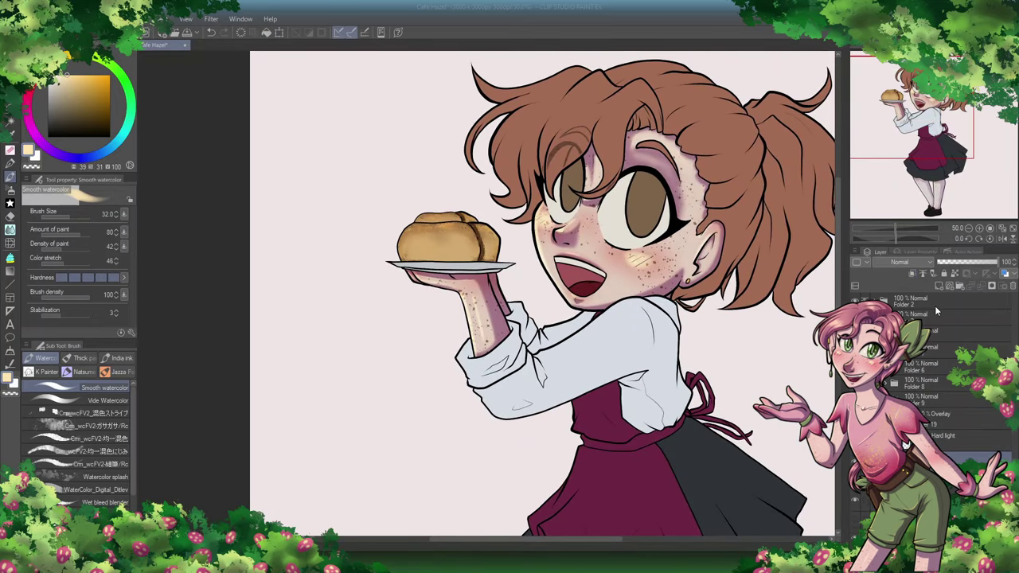
{"action": "left_click", "coordinate": [907, 442]}
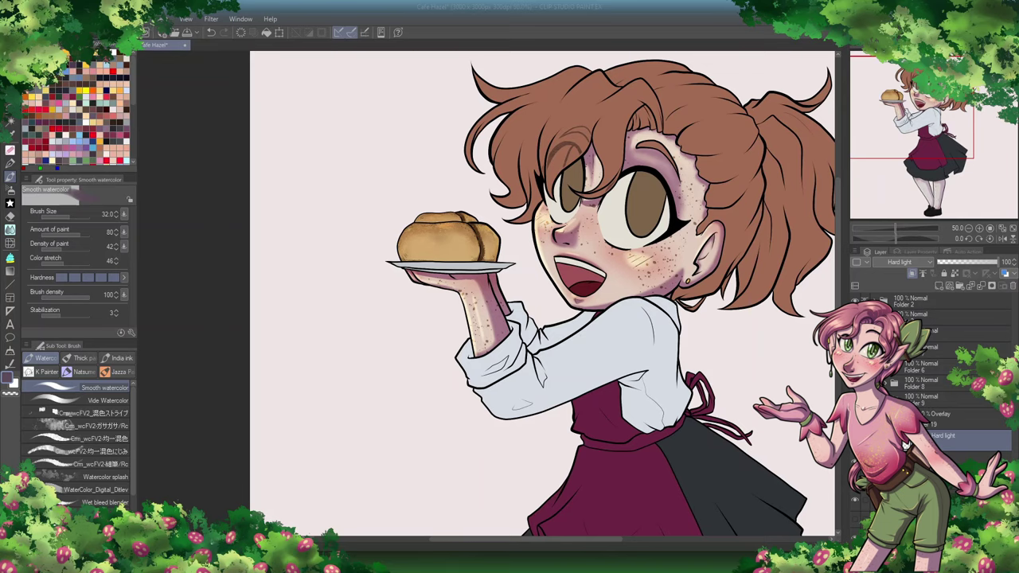
{"action": "scroll", "coordinate": [628, 295], "scroll_direction": "up", "scroll_amount": 3}
{"action": "key", "text": "p"}
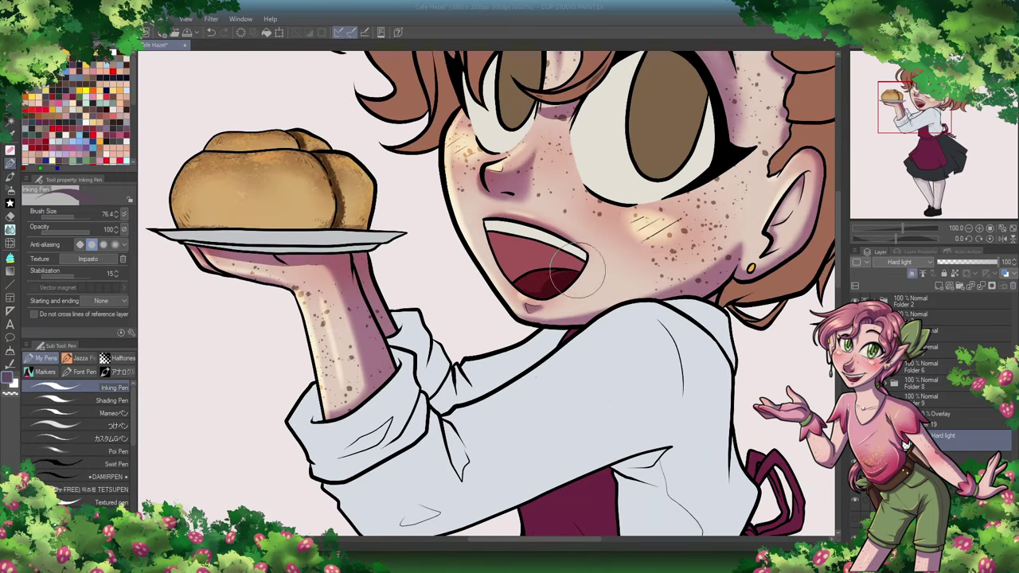
{"action": "scroll", "coordinate": [571, 270], "scroll_direction": "down", "scroll_amount": 3}
{"action": "scroll", "coordinate": [477, 287], "scroll_direction": "up", "scroll_amount": 5}
{"action": "mouse_move", "coordinate": [351, 354]}
{"action": "left_mouse_down"}
{"action": "mouse_move", "coordinate": [345, 284]}
{"action": "mouse_move", "coordinate": [365, 327]}
{"action": "mouse_move", "coordinate": [351, 356]}
{"action": "left_mouse_up"}
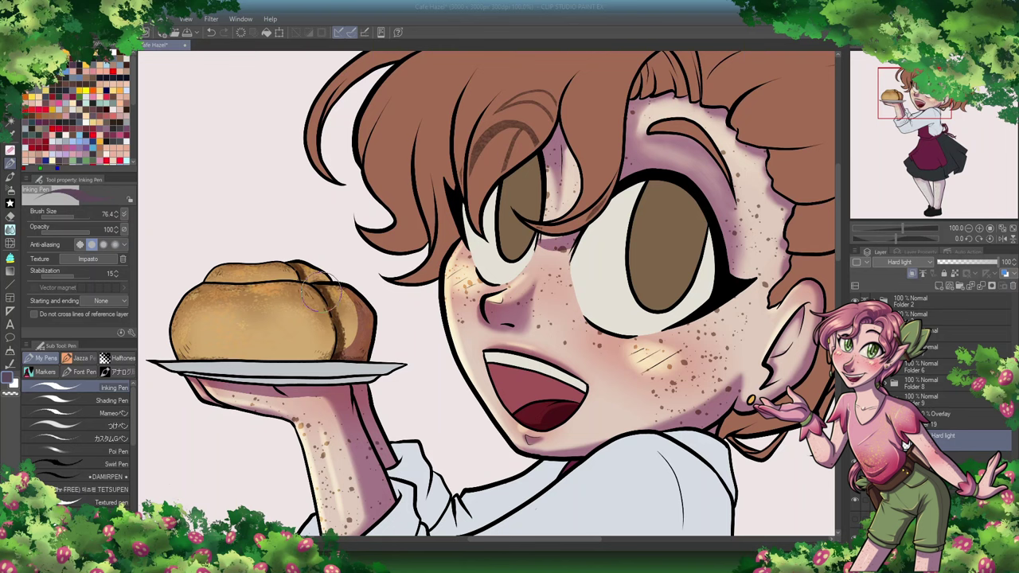
{"action": "mouse_move", "coordinate": [225, 356]}
{"action": "left_mouse_down"}
{"action": "mouse_move", "coordinate": [284, 354]}
{"action": "mouse_move", "coordinate": [326, 322]}
{"action": "mouse_move", "coordinate": [309, 282]}
{"action": "mouse_move", "coordinate": [323, 359]}
{"action": "mouse_move", "coordinate": [273, 356]}
{"action": "mouse_move", "coordinate": [318, 270]}
{"action": "mouse_move", "coordinate": [265, 266]}
{"action": "mouse_move", "coordinate": [288, 275]}
{"action": "mouse_move", "coordinate": [223, 280]}
{"action": "mouse_move", "coordinate": [286, 262]}
{"action": "mouse_move", "coordinate": [310, 353]}
{"action": "mouse_move", "coordinate": [315, 284]}
{"action": "left_mouse_up"}
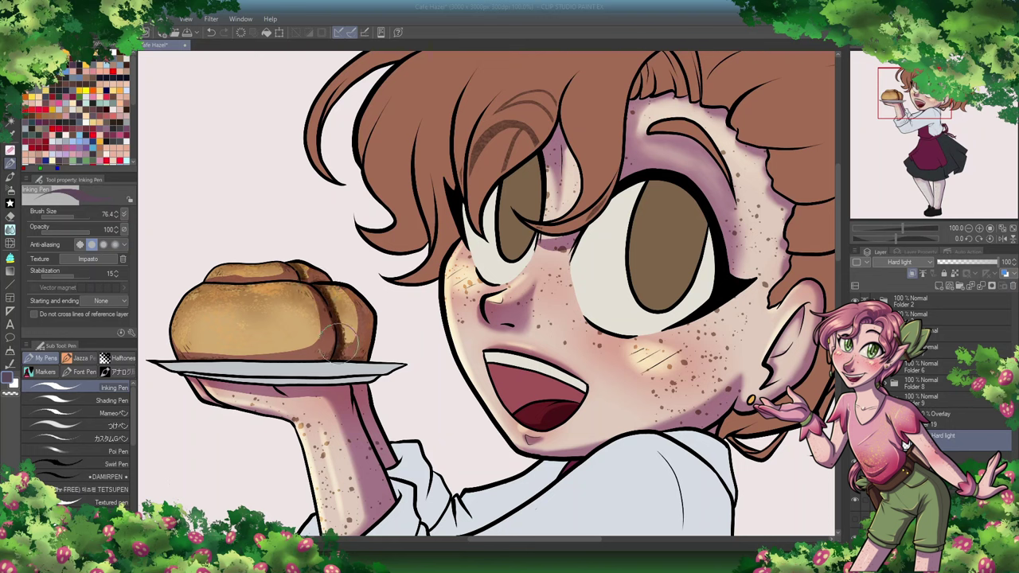
Step: Blend the shadow edges on the bread rolls with Smooth watercolor, increasing the brush size to 44.3
{"action": "key", "text": "b"}
{"action": "left_click_drag", "start_coordinate": [244, 352], "coordinate": [316, 339]}
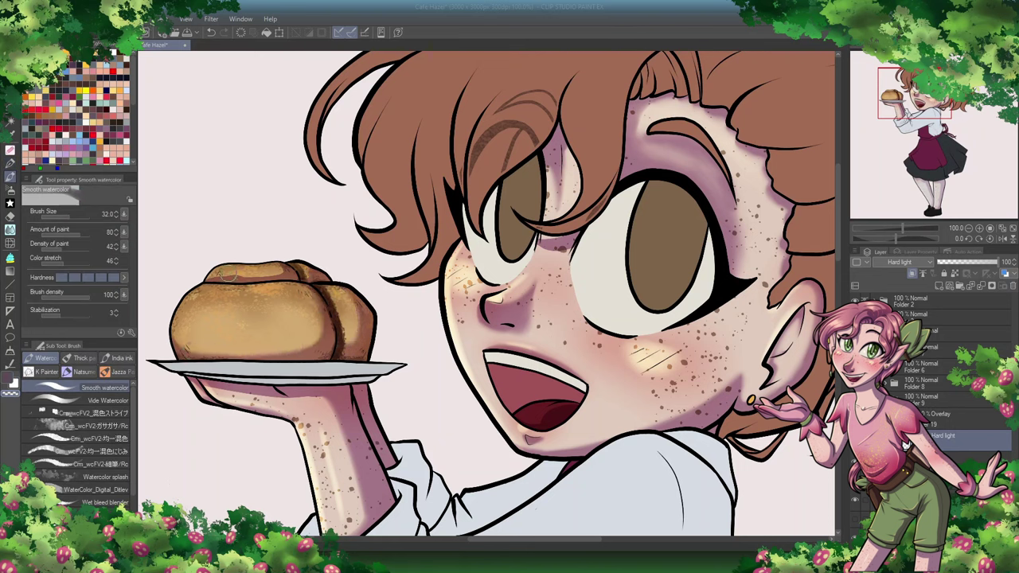
{"action": "left_click", "coordinate": [71, 221]}
{"action": "mouse_move", "coordinate": [191, 350]}
{"action": "left_mouse_down"}
{"action": "mouse_move", "coordinate": [311, 352]}
{"action": "mouse_move", "coordinate": [199, 354]}
{"action": "mouse_move", "coordinate": [357, 341]}
{"action": "left_mouse_up"}
Step: Paint mauve shadows on the apron's bodice, waist, folds and shaded edge of its skirt with the Inking Pen on the Hard light layer
{"action": "key", "text": "ctrl+minus"}
{"action": "scroll", "coordinate": [487, 295], "scroll_direction": "down", "scroll_amount": 5}
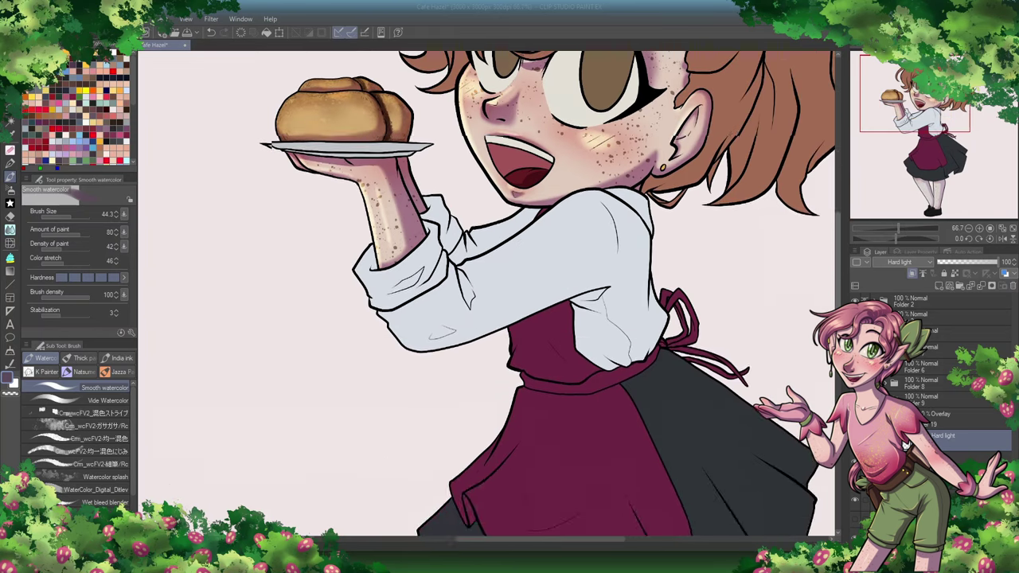
{"action": "key", "text": "p"}
{"action": "mouse_move", "coordinate": [515, 275]}
{"action": "left_mouse_down"}
{"action": "mouse_move", "coordinate": [569, 218]}
{"action": "mouse_move", "coordinate": [531, 283]}
{"action": "mouse_move", "coordinate": [589, 278]}
{"action": "mouse_move", "coordinate": [582, 293]}
{"action": "mouse_move", "coordinate": [566, 258]}
{"action": "mouse_move", "coordinate": [523, 237]}
{"action": "left_mouse_up"}
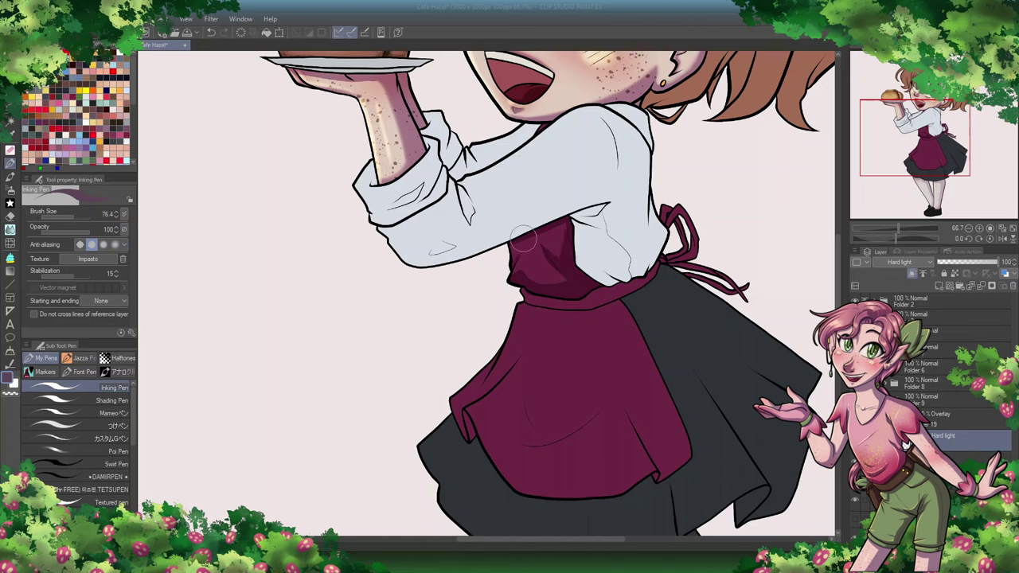
{"action": "mouse_move", "coordinate": [513, 278]}
{"action": "left_mouse_down"}
{"action": "mouse_move", "coordinate": [600, 299]}
{"action": "mouse_move", "coordinate": [527, 292]}
{"action": "mouse_move", "coordinate": [596, 292]}
{"action": "mouse_move", "coordinate": [644, 276]}
{"action": "mouse_move", "coordinate": [597, 300]}
{"action": "mouse_move", "coordinate": [619, 292]}
{"action": "mouse_move", "coordinate": [558, 272]}
{"action": "mouse_move", "coordinate": [587, 306]}
{"action": "mouse_move", "coordinate": [563, 289]}
{"action": "mouse_move", "coordinate": [548, 311]}
{"action": "left_mouse_up"}
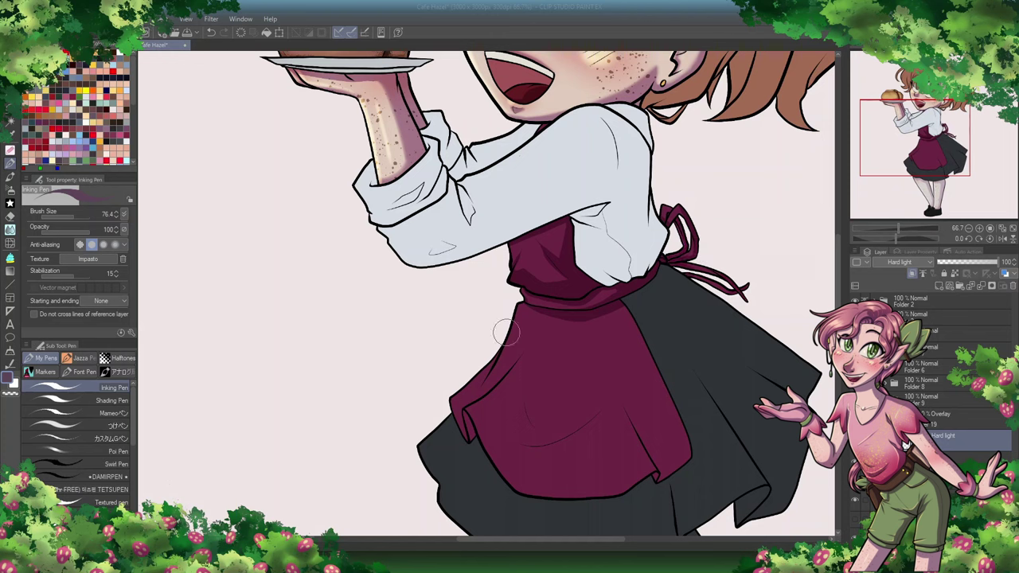
{"action": "mouse_move", "coordinate": [599, 316]}
{"action": "left_mouse_down"}
{"action": "mouse_move", "coordinate": [692, 457]}
{"action": "mouse_move", "coordinate": [607, 312]}
{"action": "mouse_move", "coordinate": [655, 483]}
{"action": "mouse_move", "coordinate": [634, 426]}
{"action": "mouse_move", "coordinate": [662, 475]}
{"action": "mouse_move", "coordinate": [666, 417]}
{"action": "mouse_move", "coordinate": [544, 433]}
{"action": "mouse_move", "coordinate": [524, 370]}
{"action": "mouse_move", "coordinate": [605, 401]}
{"action": "mouse_move", "coordinate": [578, 426]}
{"action": "mouse_move", "coordinate": [525, 442]}
{"action": "mouse_move", "coordinate": [536, 430]}
{"action": "mouse_move", "coordinate": [565, 444]}
{"action": "mouse_move", "coordinate": [557, 420]}
{"action": "mouse_move", "coordinate": [593, 415]}
{"action": "left_mouse_up"}
{"action": "key", "text": "p"}
{"action": "left_click_drag", "start_coordinate": [470, 422], "coordinate": [515, 359]}
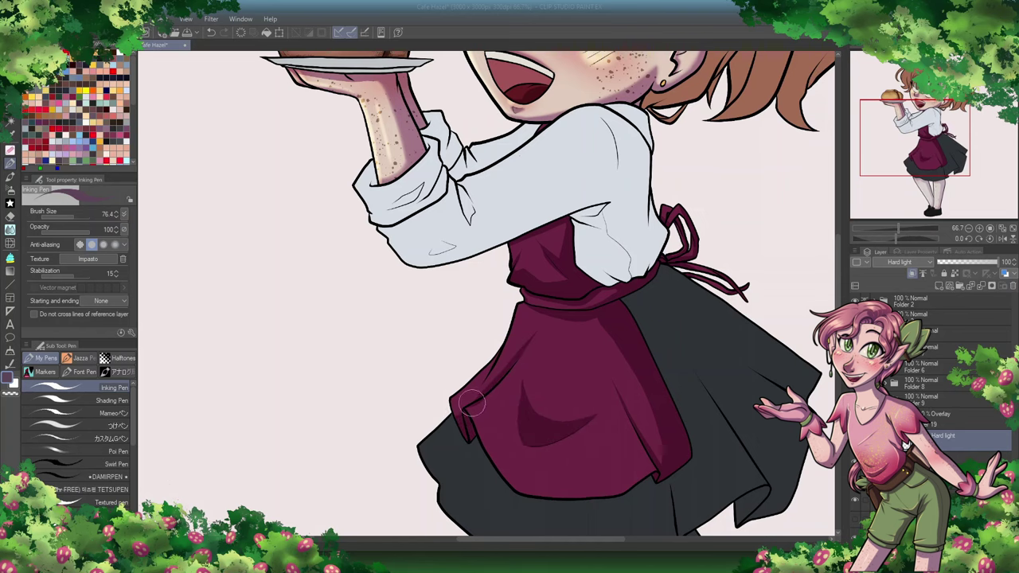
{"action": "key", "text": "p"}
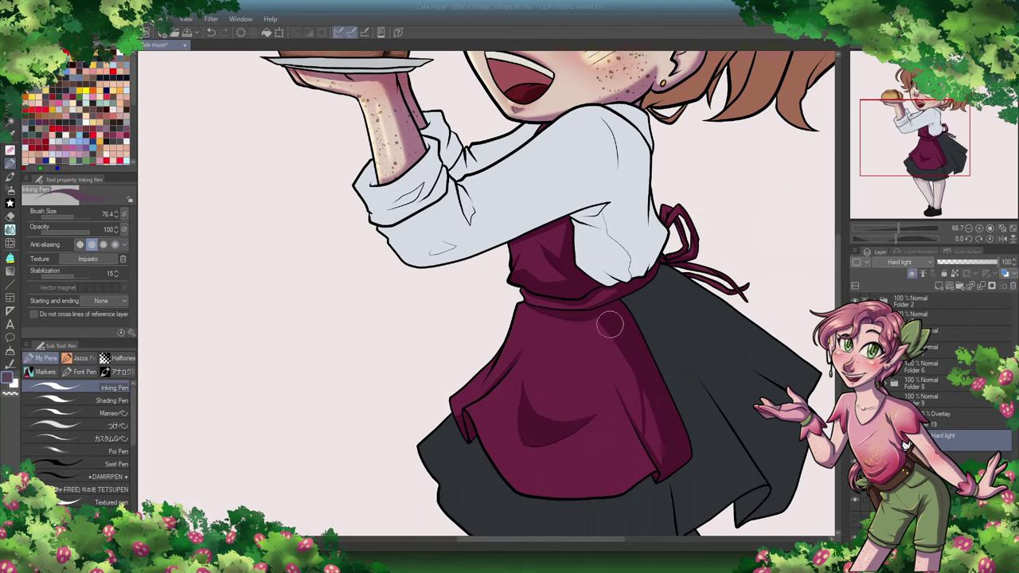
Step: Shade the apron's waistband and back bow ribbons with the Inking Pen, cleaning up the shadow shapes with the eraser
{"action": "scroll", "coordinate": [610, 325], "scroll_direction": "up", "scroll_amount": 3}
{"action": "key", "text": "e"}
{"action": "mouse_move", "coordinate": [473, 263]}
{"action": "left_mouse_down"}
{"action": "mouse_move", "coordinate": [512, 287]}
{"action": "mouse_move", "coordinate": [500, 264]}
{"action": "mouse_move", "coordinate": [585, 289]}
{"action": "mouse_move", "coordinate": [605, 318]}
{"action": "left_mouse_up"}
{"action": "scroll", "coordinate": [587, 289], "scroll_direction": "up", "scroll_amount": 2}
{"action": "key", "text": "p"}
{"action": "mouse_move", "coordinate": [473, 250]}
{"action": "left_mouse_down"}
{"action": "mouse_move", "coordinate": [594, 301]}
{"action": "mouse_move", "coordinate": [593, 290]}
{"action": "mouse_move", "coordinate": [720, 334]}
{"action": "left_mouse_up"}
{"action": "scroll", "coordinate": [593, 287], "scroll_direction": "down", "scroll_amount": 2}
{"action": "mouse_move", "coordinate": [776, 278]}
{"action": "left_mouse_down"}
{"action": "mouse_move", "coordinate": [674, 273]}
{"action": "mouse_move", "coordinate": [675, 169]}
{"action": "left_mouse_up"}
{"action": "mouse_move", "coordinate": [740, 203]}
{"action": "left_mouse_down"}
{"action": "mouse_move", "coordinate": [732, 414]}
{"action": "mouse_move", "coordinate": [684, 449]}
{"action": "mouse_move", "coordinate": [628, 406]}
{"action": "mouse_move", "coordinate": [649, 334]}
{"action": "left_mouse_up"}
{"action": "left_click_drag", "start_coordinate": [605, 207], "coordinate": [655, 343]}
Step: Blend the shadow edges on the apron's bodice, waistband and skirt folds with Smooth watercolor
{"action": "left_click", "coordinate": [11, 177]}
{"action": "mouse_move", "coordinate": [732, 203]}
{"action": "left_mouse_down"}
{"action": "mouse_move", "coordinate": [729, 328]}
{"action": "mouse_move", "coordinate": [687, 444]}
{"action": "mouse_move", "coordinate": [725, 415]}
{"action": "mouse_move", "coordinate": [728, 247]}
{"action": "left_mouse_up"}
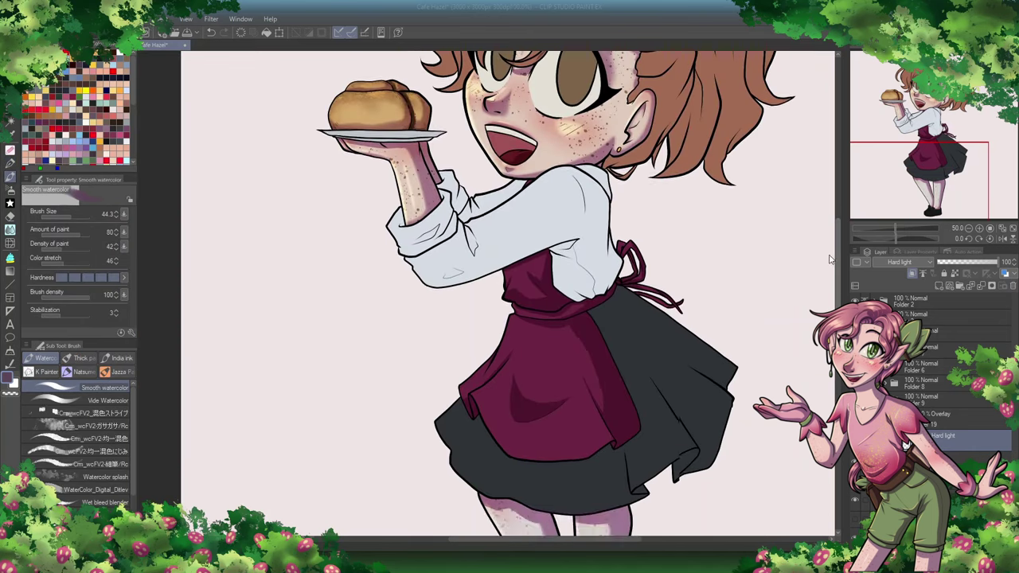
{"action": "scroll", "coordinate": [585, 343], "scroll_direction": "up", "scroll_amount": 3}
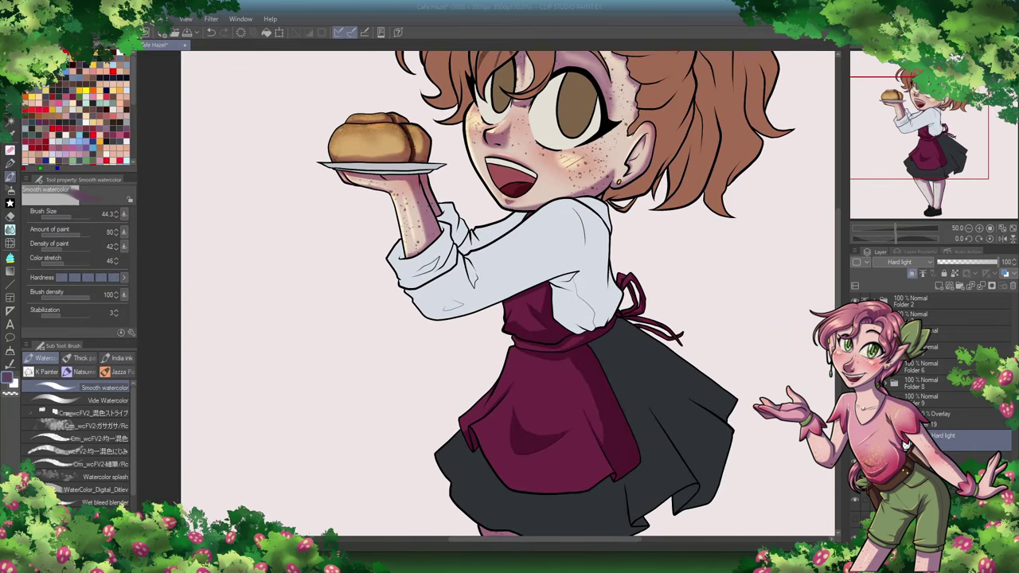
{"action": "left_click_drag", "start_coordinate": [835, 280], "coordinate": [836, 314]}
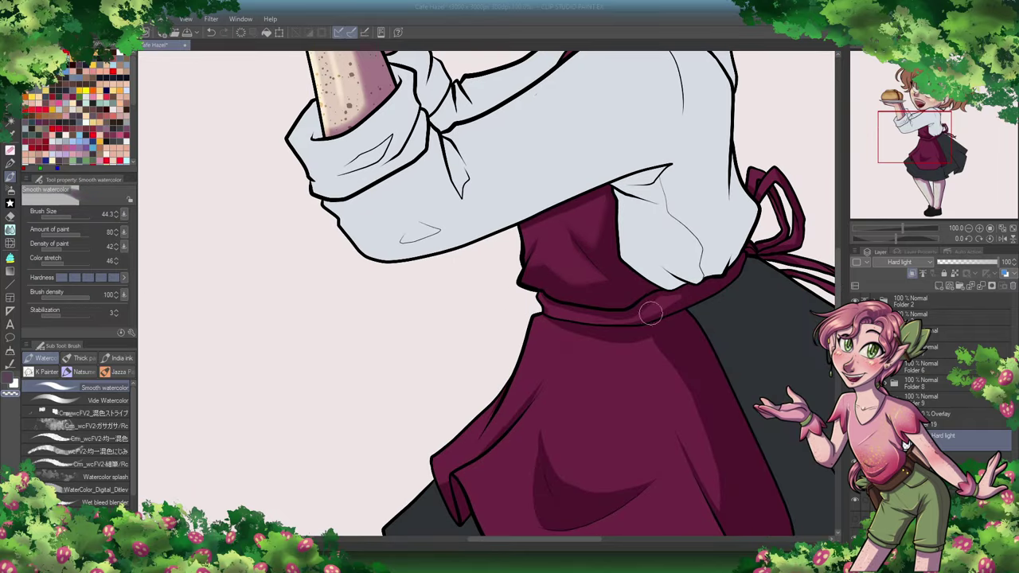
{"action": "left_click_drag", "start_coordinate": [776, 225], "coordinate": [542, 239]}
{"action": "left_click_drag", "start_coordinate": [310, 362], "coordinate": [557, 243]}
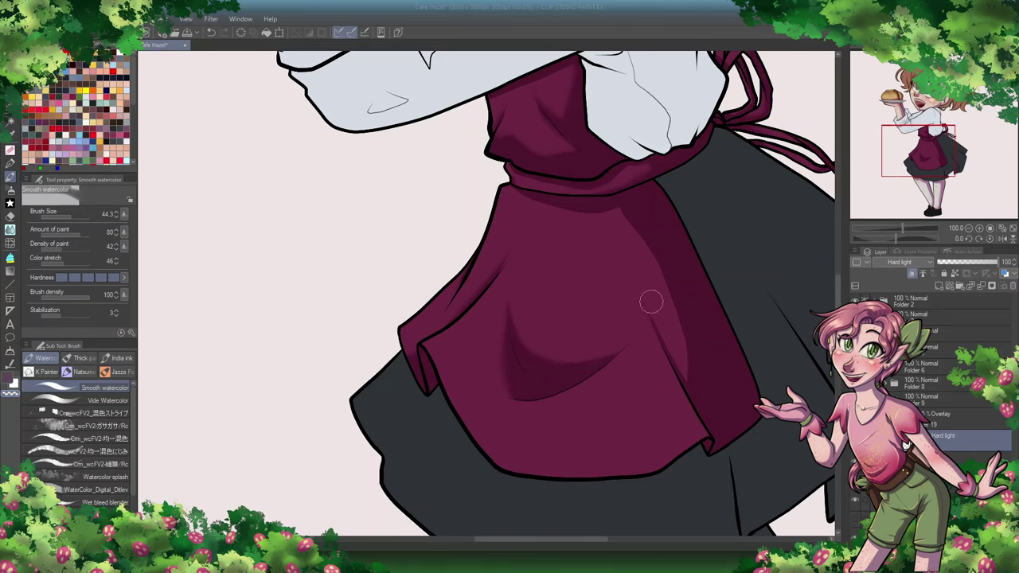
{"action": "left_click_drag", "start_coordinate": [625, 219], "coordinate": [605, 533]}
Step: Paint pale yellow highlights on the bread rolls on the Overlay layer with Smooth watercolor, using brush sizes 25.7 and 68.5
{"action": "key", "text": "ctrl+0"}
{"action": "key", "text": "alt+bracketright"}
{"action": "scroll", "coordinate": [481, 284], "scroll_direction": "up", "scroll_amount": 5}
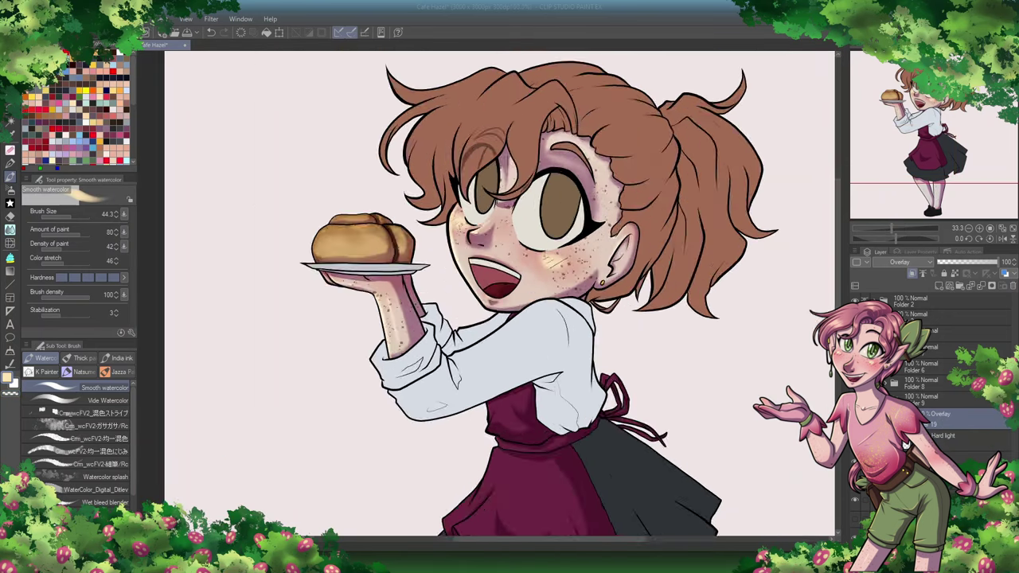
{"action": "mouse_move", "coordinate": [481, 284]}
{"action": "left_mouse_down"}
{"action": "mouse_move", "coordinate": [686, 284]}
{"action": "mouse_move", "coordinate": [686, 465]}
{"action": "left_mouse_up"}
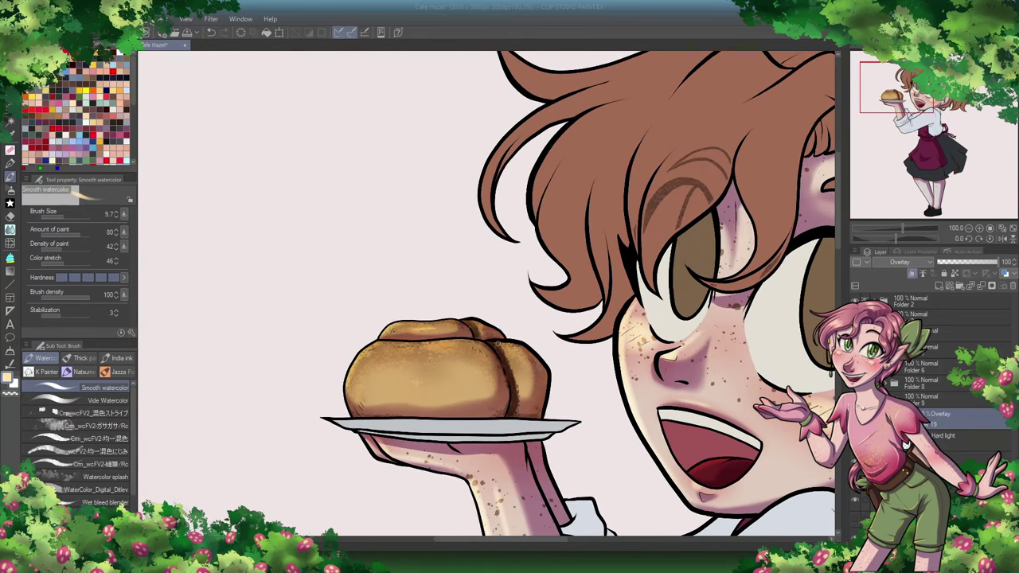
{"action": "key", "text": "bracketright"}
{"action": "key", "text": "bracketright"}
{"action": "key", "text": "bracketright"}
{"action": "left_click_drag", "start_coordinate": [460, 315], "coordinate": [302, 484]}
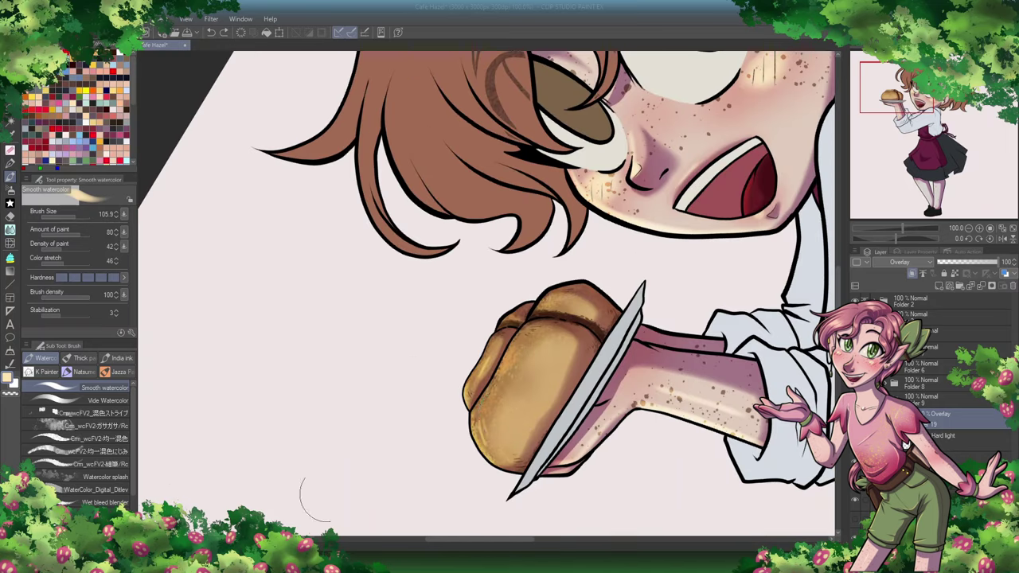
{"action": "left_click", "coordinate": [80, 217]}
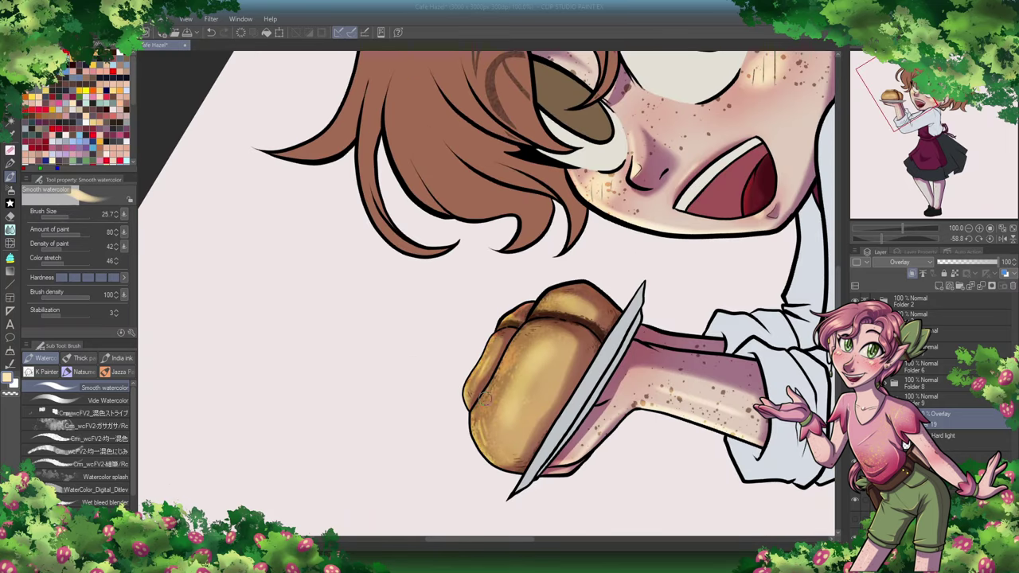
{"action": "mouse_move", "coordinate": [485, 398]}
{"action": "left_mouse_down"}
{"action": "mouse_move", "coordinate": [495, 351]}
{"action": "mouse_move", "coordinate": [515, 432]}
{"action": "left_mouse_up"}
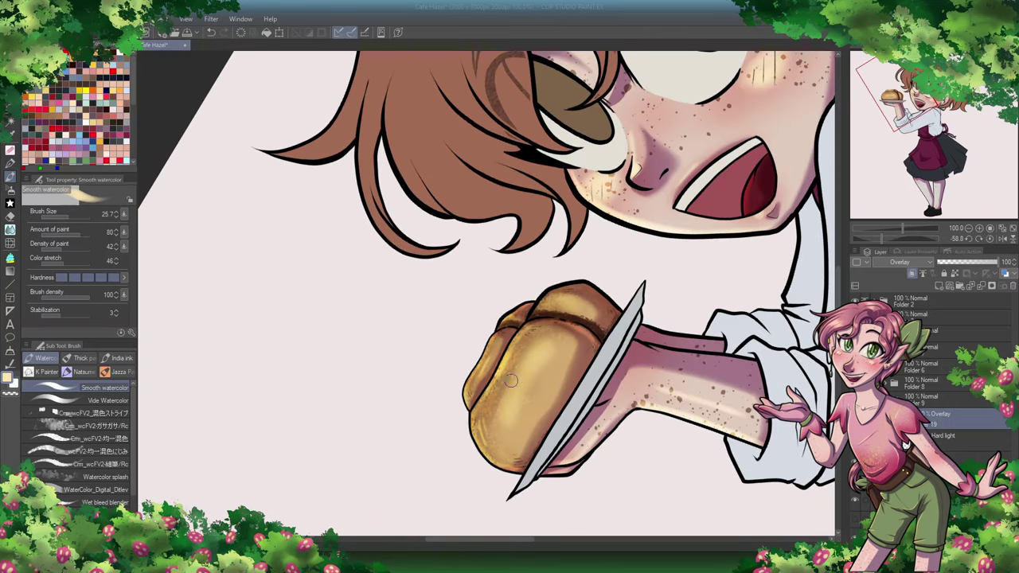
{"action": "key", "text": "ctrl+at"}
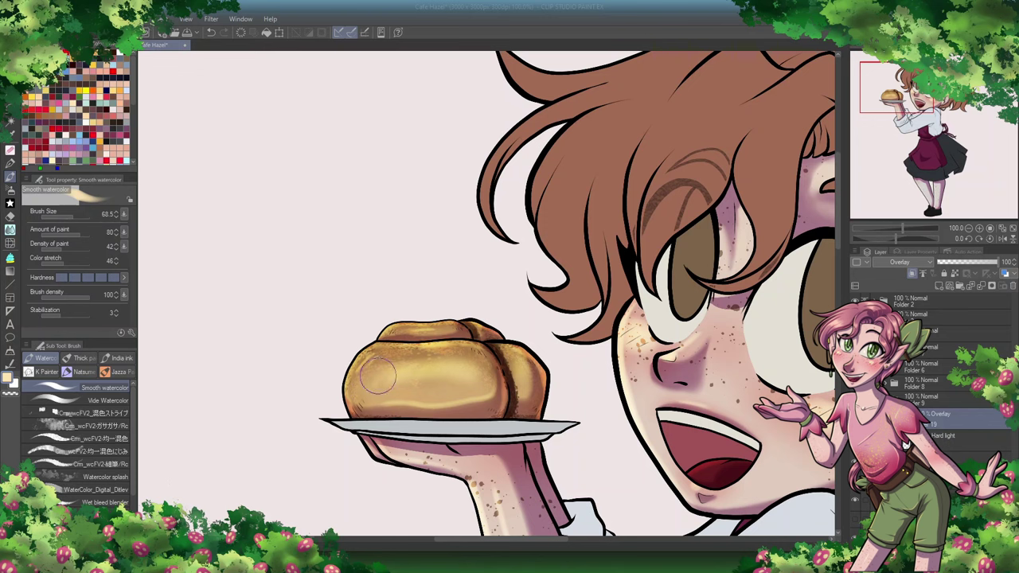
Step: Highlight the folds of the apron bodice and the waistband with Smooth watercolor at brush size 23.1
{"action": "scroll", "coordinate": [350, 358], "scroll_direction": "down", "scroll_amount": 5}
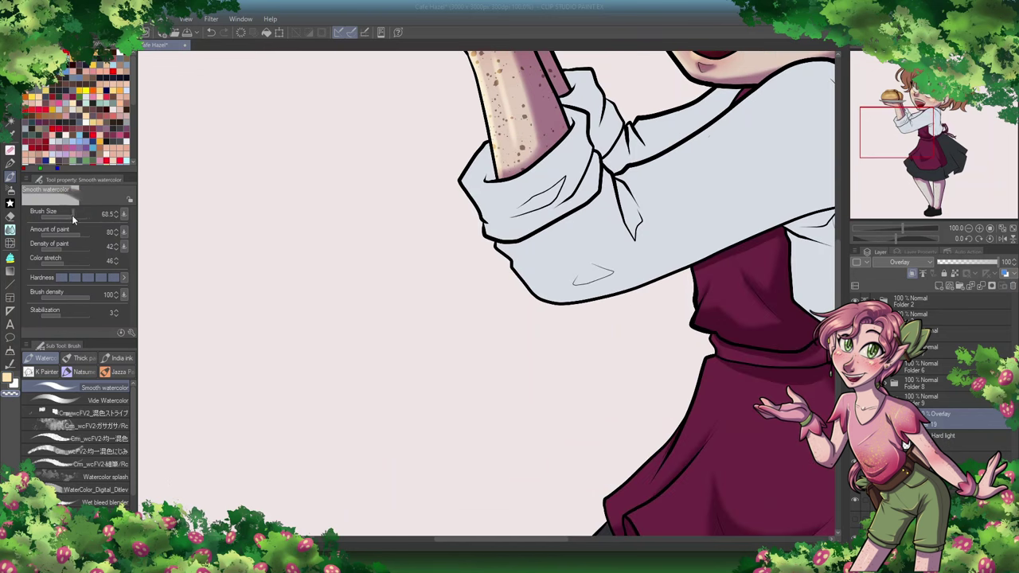
{"action": "key", "text": "bracketleft"}
{"action": "key", "text": "bracketleft"}
{"action": "key", "text": "bracketleft"}
{"action": "key", "text": "bracketleft"}
{"action": "scroll", "coordinate": [705, 321], "scroll_direction": "up", "scroll_amount": 1}
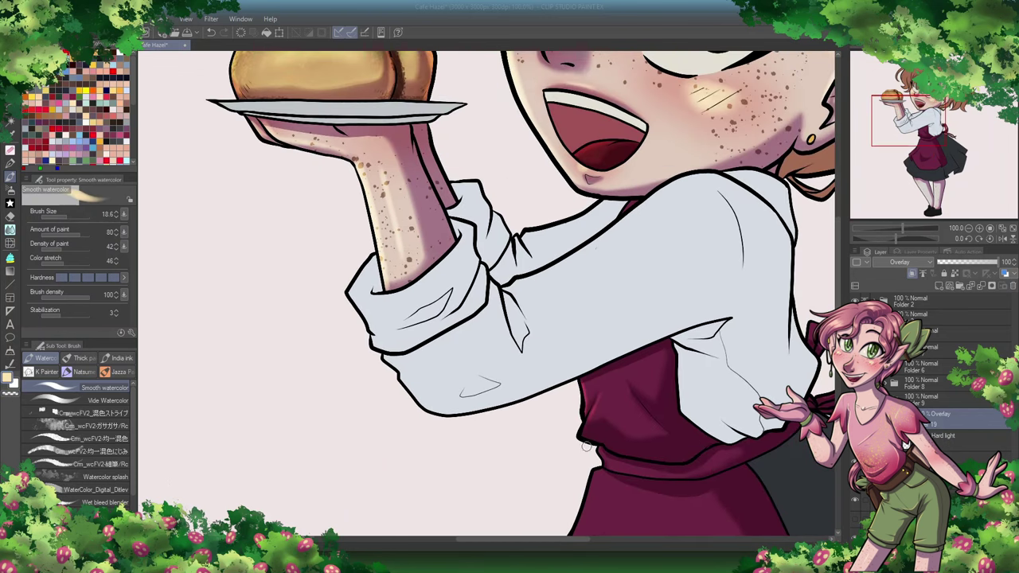
{"action": "left_click", "coordinate": [71, 216]}
{"action": "mouse_move", "coordinate": [628, 414]}
{"action": "left_mouse_down"}
{"action": "mouse_move", "coordinate": [593, 390]}
{"action": "mouse_move", "coordinate": [643, 468]}
{"action": "mouse_move", "coordinate": [605, 455]}
{"action": "left_mouse_up"}
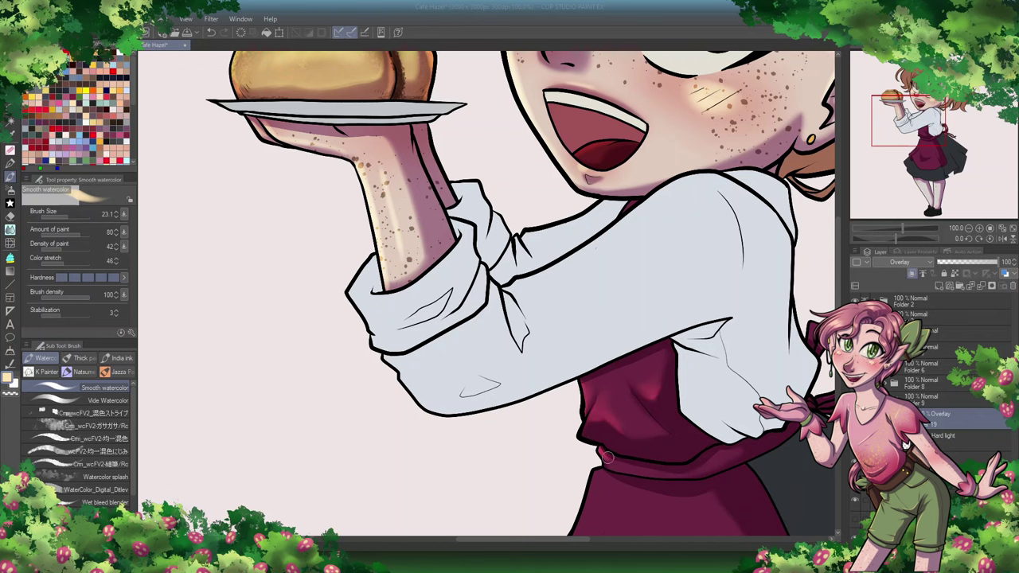
{"action": "scroll", "coordinate": [690, 474], "scroll_direction": "right", "scroll_amount": 5}
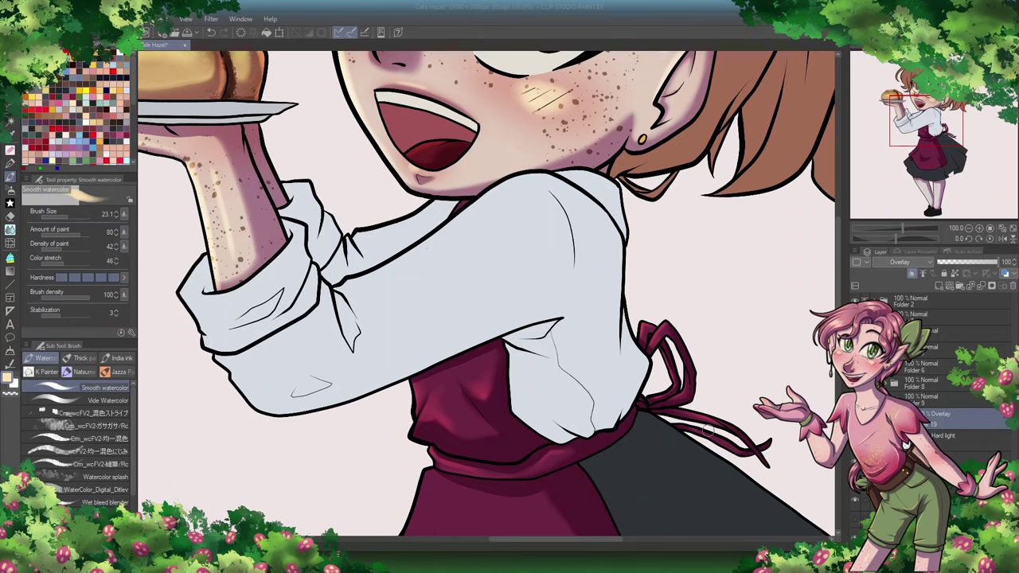
Step: Highlight the apron skirt's hem and fold edges, and add broad soft highlights across its front with brush size 182.5
{"action": "scroll", "coordinate": [726, 435], "scroll_direction": "down", "scroll_amount": 5}
{"action": "scroll", "coordinate": [727, 434], "scroll_direction": "left", "scroll_amount": 3}
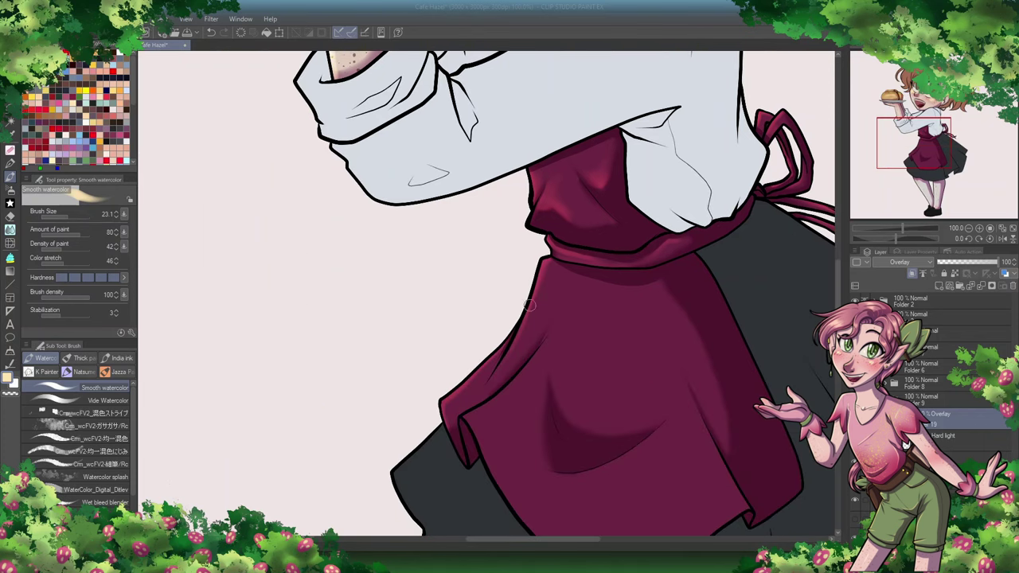
{"action": "scroll", "coordinate": [487, 296], "scroll_direction": "down", "scroll_amount": 3}
{"action": "scroll", "coordinate": [487, 296], "scroll_direction": "right", "scroll_amount": 3}
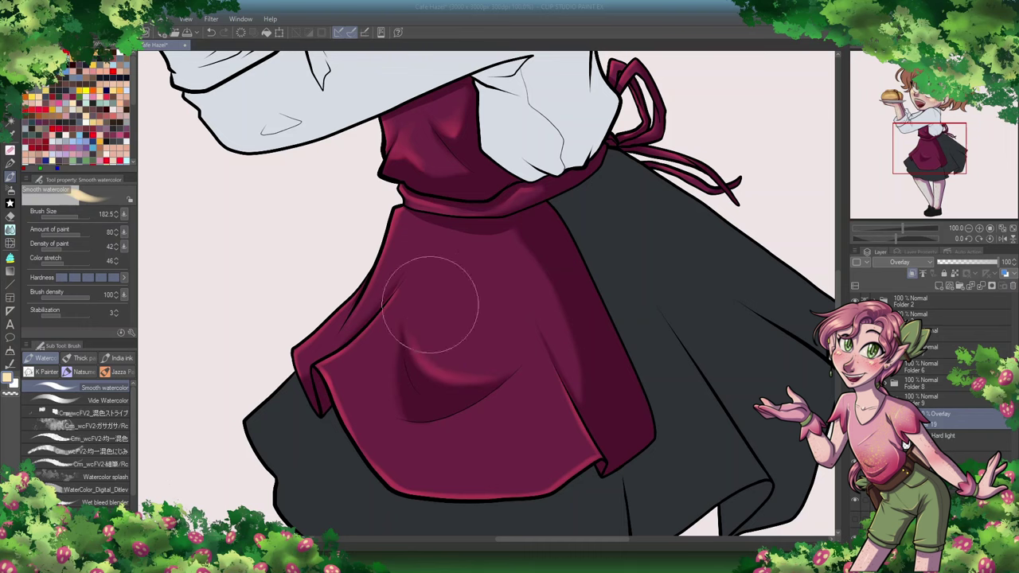
{"action": "mouse_move", "coordinate": [432, 307]}
{"action": "left_mouse_down"}
{"action": "mouse_move", "coordinate": [457, 335]}
{"action": "mouse_move", "coordinate": [481, 296]}
{"action": "mouse_move", "coordinate": [340, 372]}
{"action": "mouse_move", "coordinate": [380, 331]}
{"action": "mouse_move", "coordinate": [404, 415]}
{"action": "left_mouse_up"}
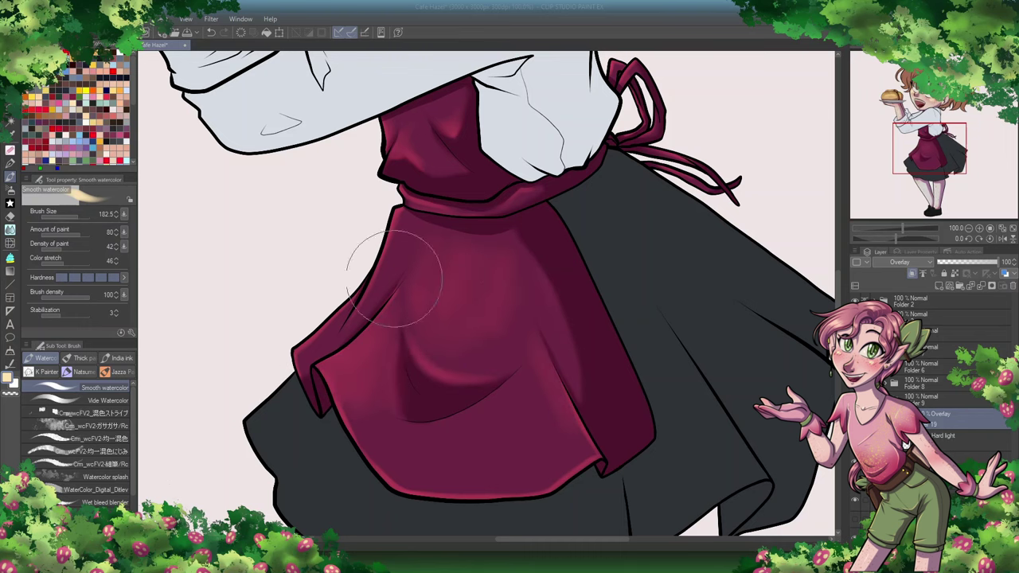
Step: Add pale yellow highlights to the legs with Smooth watercolor at brush size 49.4
{"action": "scroll", "coordinate": [739, 155], "scroll_direction": "down", "scroll_amount": 3}
{"action": "scroll", "coordinate": [506, 243], "scroll_direction": "down", "scroll_amount": 6}
{"action": "left_click_drag", "start_coordinate": [112, 214], "coordinate": [75, 197]}
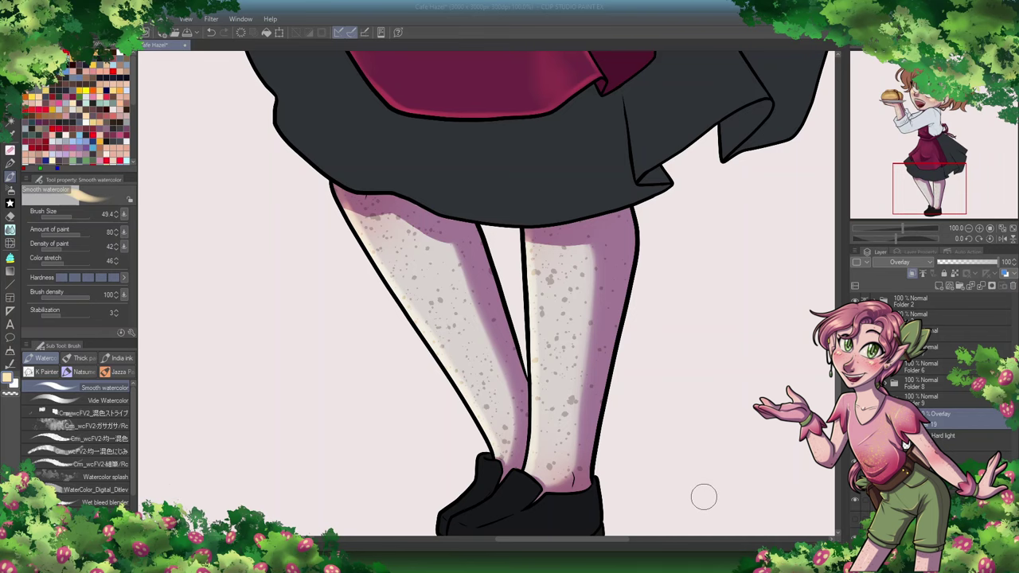
{"action": "scroll", "coordinate": [546, 279], "scroll_direction": "up", "scroll_amount": 9}
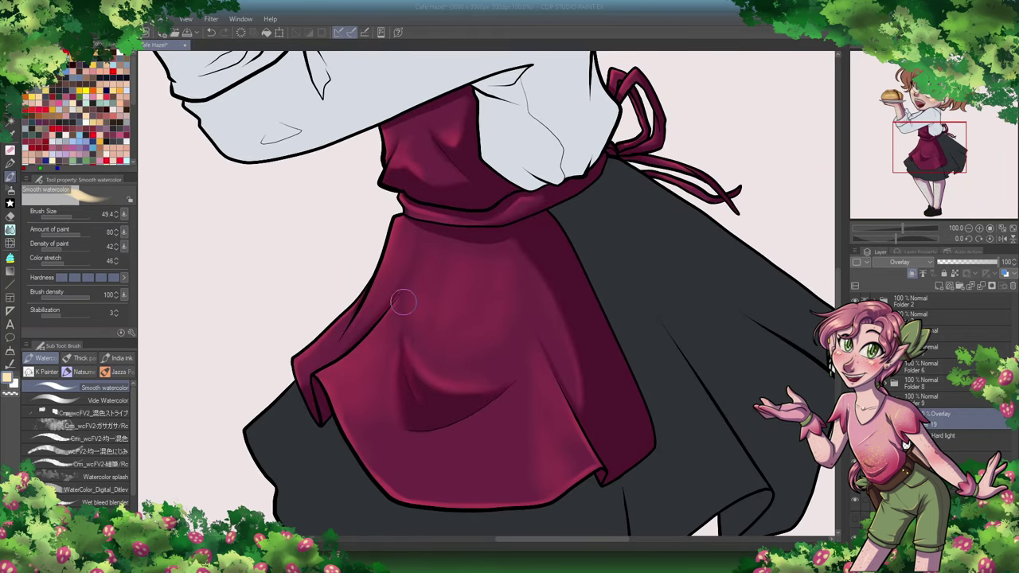
Step: Duplicate the Overlay highlight layer and set the copy's opacity to 34
{"action": "right_click", "coordinate": [943, 414]}
{"action": "left_click", "coordinate": [956, 211]}
{"action": "key", "text": "ctrl+0"}
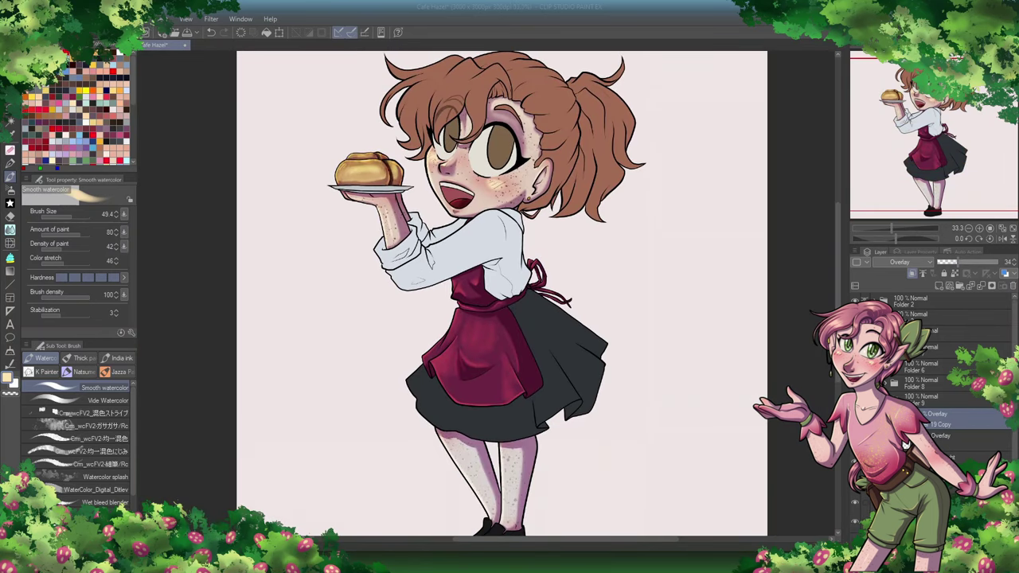
Step: Lasso the apron area on the duplicated Overlay layer and release the selection
{"action": "scroll", "coordinate": [501, 294], "scroll_direction": "up", "scroll_amount": 1}
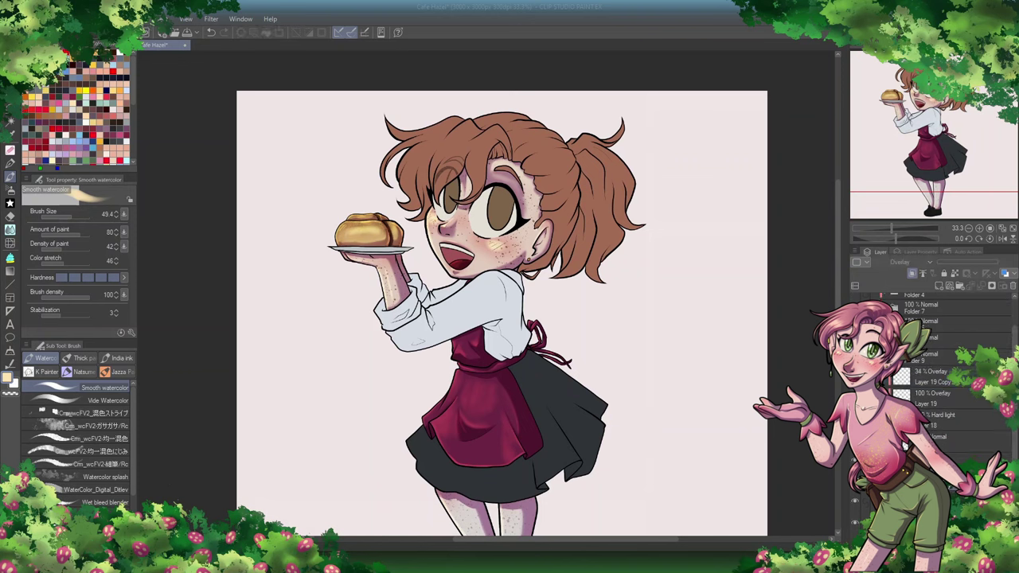
{"action": "left_click", "coordinate": [931, 398]}
{"action": "key", "text": "m"}
{"action": "left_click_drag", "start_coordinate": [416, 347], "coordinate": [546, 450]}
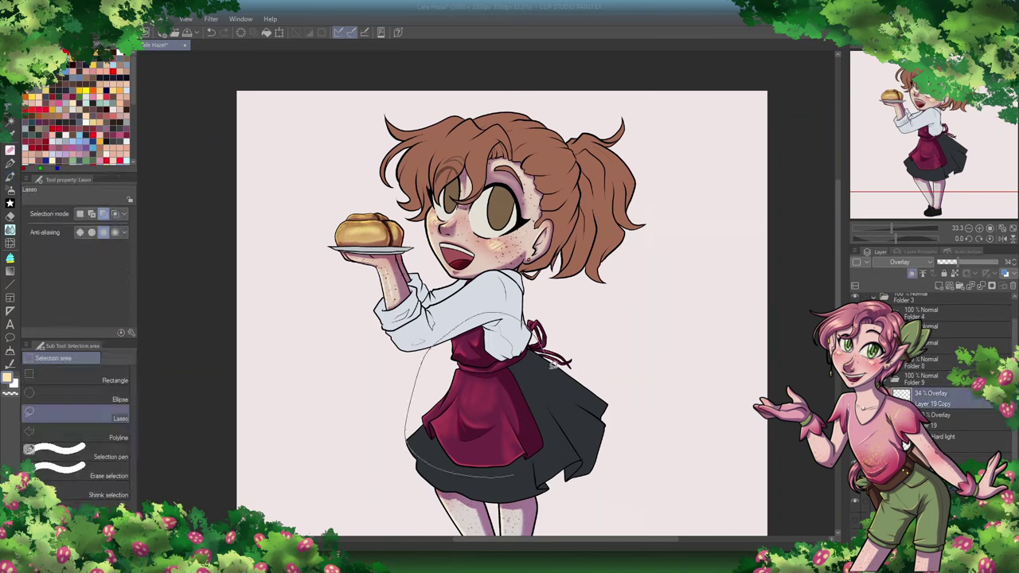
{"action": "left_click_drag", "start_coordinate": [557, 362], "coordinate": [549, 354]}
{"action": "key", "text": "ctrl+d"}
Step: Select Layer 17 in the shirt's folder and set its blending mode to Hard light
{"action": "left_click", "coordinate": [886, 385]}
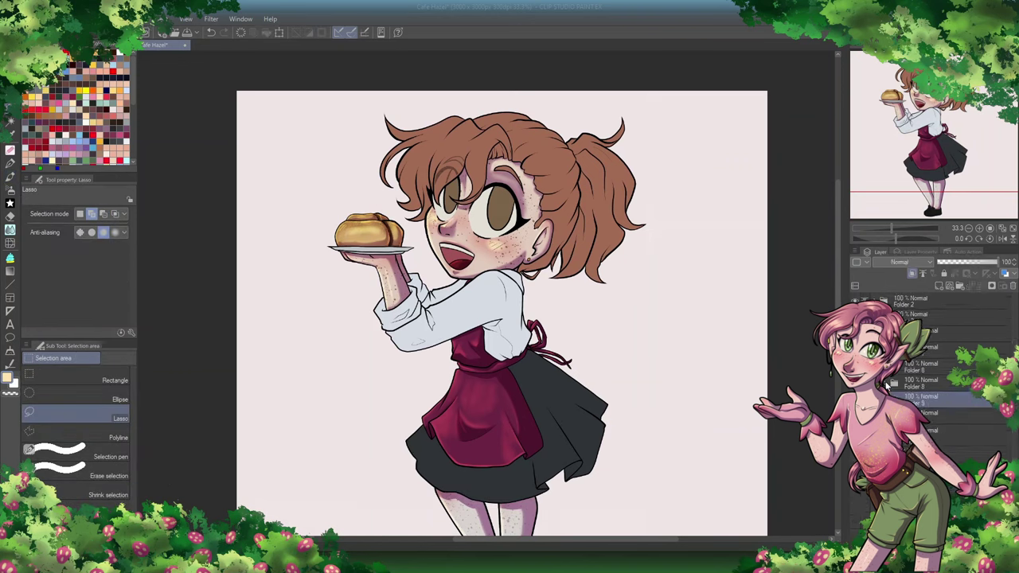
{"action": "left_click", "coordinate": [886, 385]}
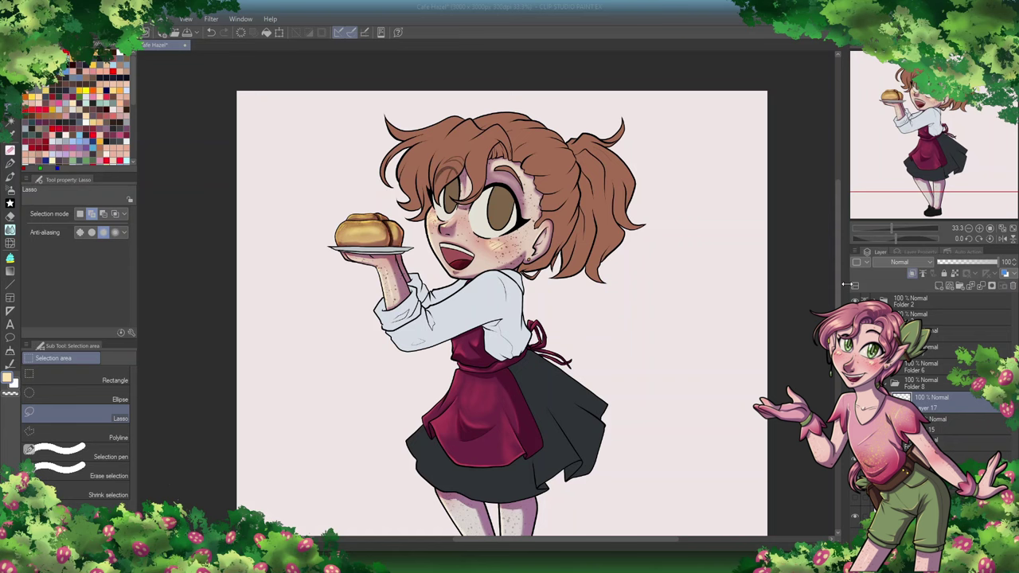
{"action": "left_click", "coordinate": [899, 262]}
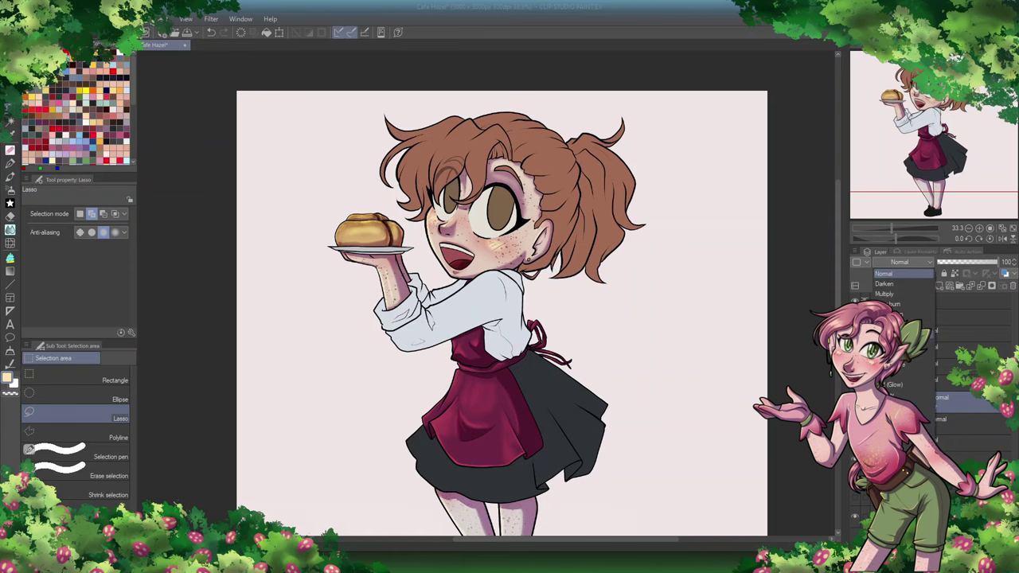
{"action": "left_click", "coordinate": [912, 366]}
Step: Shade the shirt's back, sleeves and rolled cuffs in purple on Layer 17 with the Inking Pen at size 76.4
{"action": "key", "text": "p"}
{"action": "scroll", "coordinate": [477, 354], "scroll_direction": "up", "scroll_amount": 2}
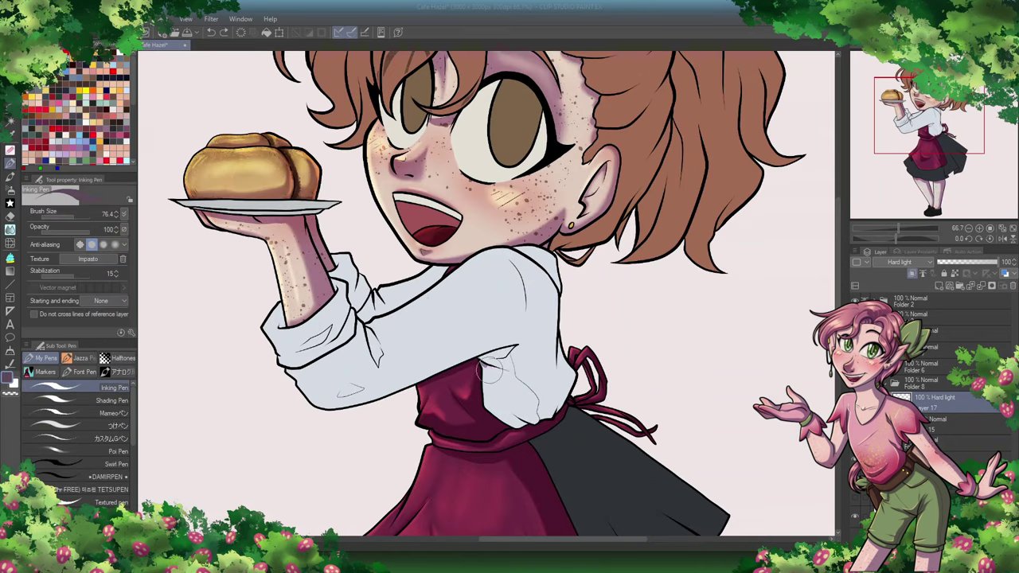
{"action": "key", "text": "e"}
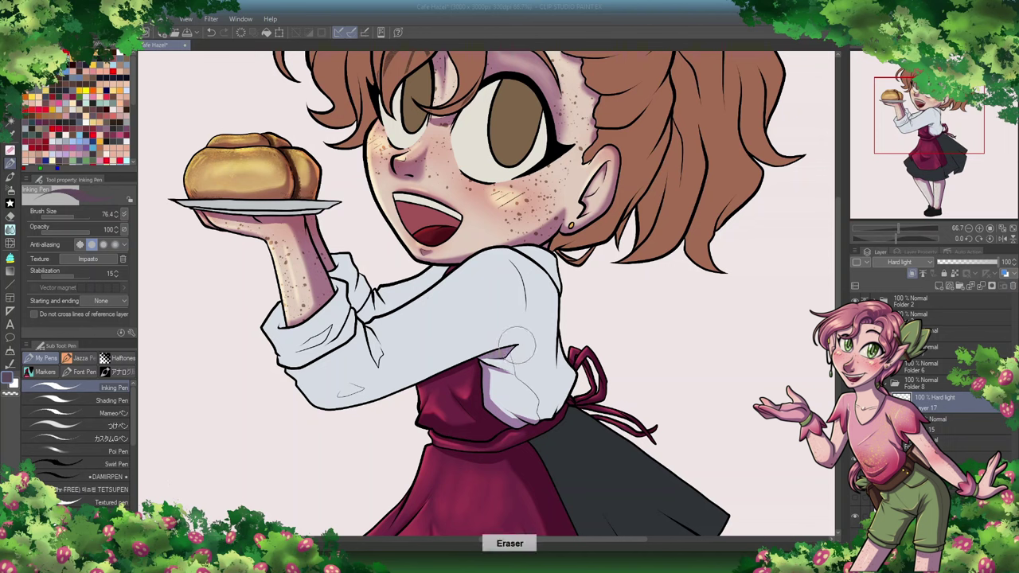
{"action": "mouse_move", "coordinate": [517, 358]}
{"action": "left_mouse_down"}
{"action": "mouse_move", "coordinate": [543, 404]}
{"action": "mouse_move", "coordinate": [570, 374]}
{"action": "mouse_move", "coordinate": [548, 395]}
{"action": "left_mouse_up"}
{"action": "mouse_move", "coordinate": [514, 263]}
{"action": "left_mouse_down"}
{"action": "mouse_move", "coordinate": [539, 391]}
{"action": "mouse_move", "coordinate": [547, 268]}
{"action": "mouse_move", "coordinate": [302, 390]}
{"action": "mouse_move", "coordinate": [519, 342]}
{"action": "left_mouse_up"}
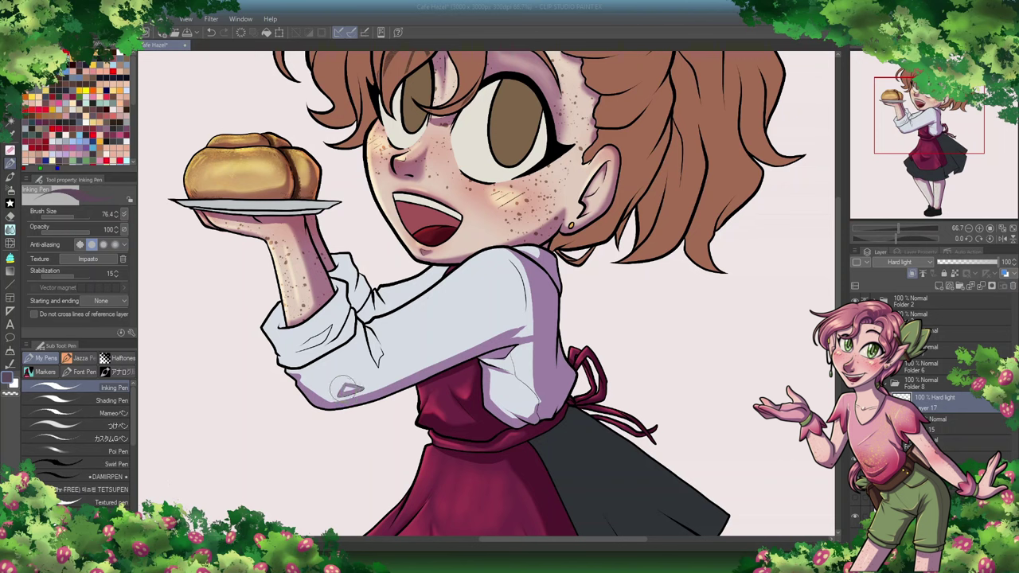
{"action": "mouse_move", "coordinate": [318, 382]}
{"action": "left_mouse_down"}
{"action": "mouse_move", "coordinate": [366, 355]}
{"action": "mouse_move", "coordinate": [377, 363]}
{"action": "mouse_move", "coordinate": [374, 325]}
{"action": "left_mouse_up"}
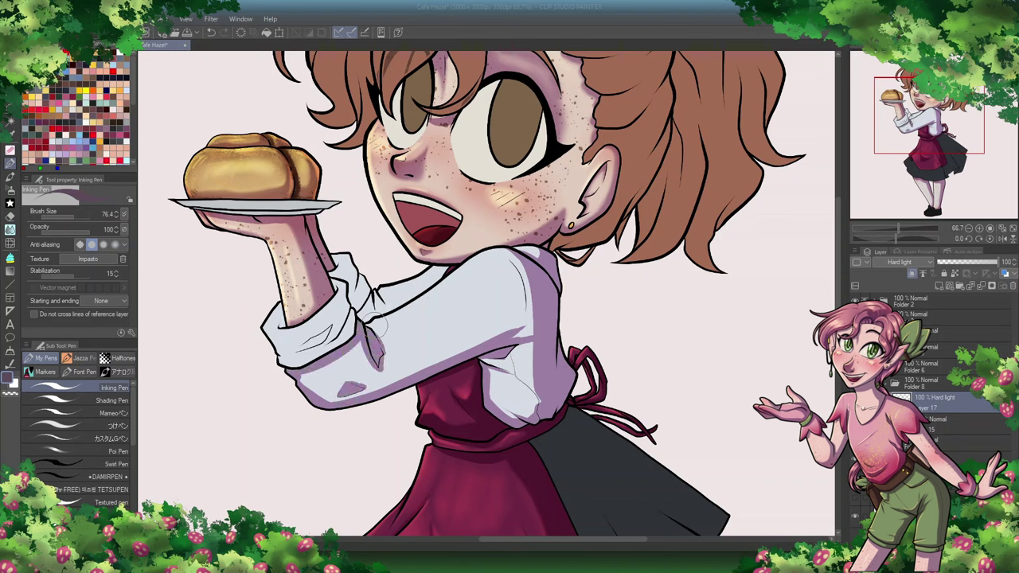
{"action": "mouse_move", "coordinate": [338, 404]}
{"action": "left_mouse_down"}
{"action": "mouse_move", "coordinate": [525, 318]}
{"action": "mouse_move", "coordinate": [514, 314]}
{"action": "left_mouse_up"}
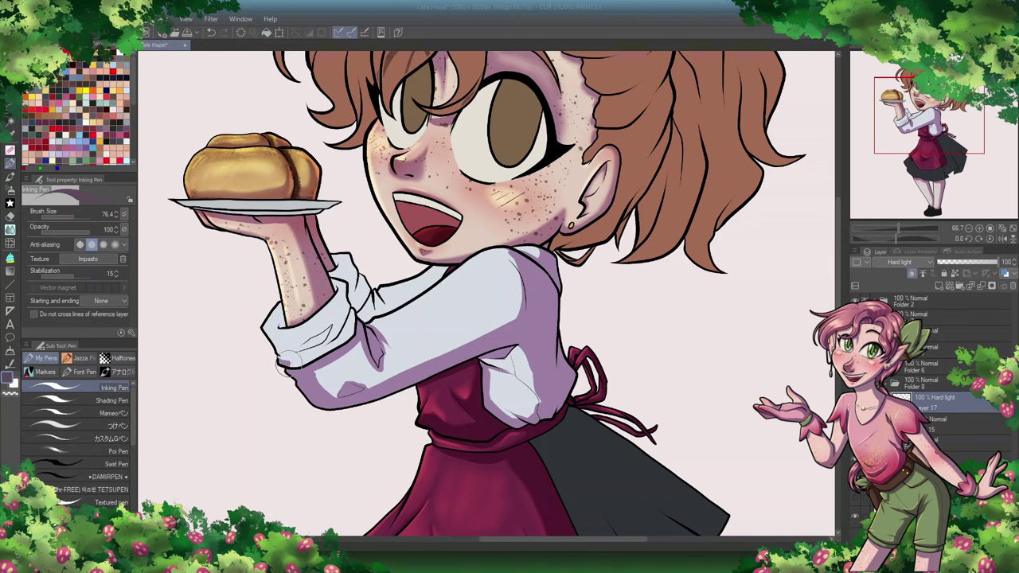
{"action": "mouse_move", "coordinate": [287, 363]}
{"action": "left_mouse_down"}
{"action": "mouse_move", "coordinate": [338, 295]}
{"action": "mouse_move", "coordinate": [346, 306]}
{"action": "mouse_move", "coordinate": [350, 275]}
{"action": "mouse_move", "coordinate": [338, 258]}
{"action": "mouse_move", "coordinate": [402, 303]}
{"action": "mouse_move", "coordinate": [432, 307]}
{"action": "left_mouse_up"}
{"action": "scroll", "coordinate": [433, 307], "scroll_direction": "down", "scroll_amount": 2}
{"action": "scroll", "coordinate": [557, 318], "scroll_direction": "up", "scroll_amount": 2}
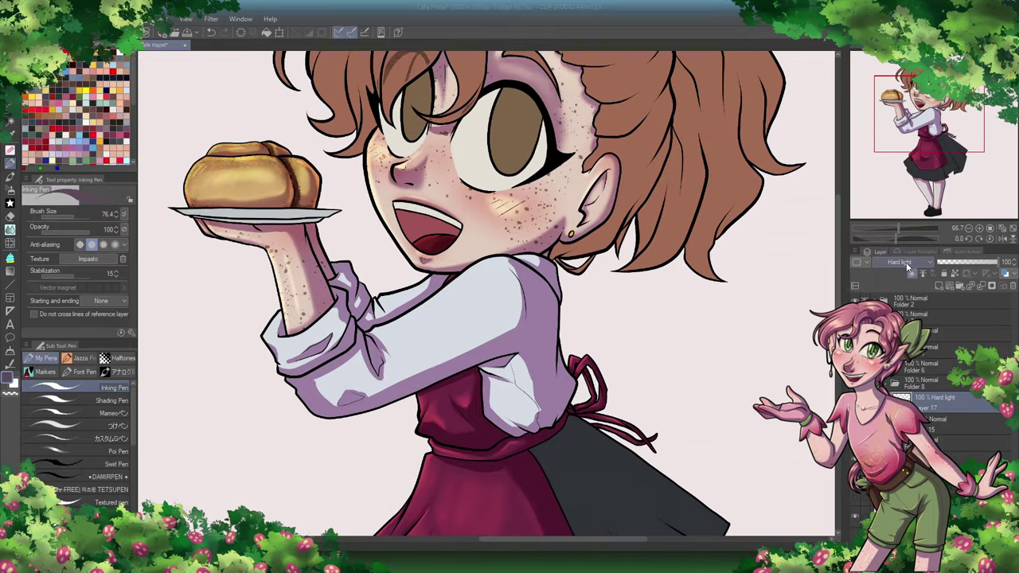
Step: Paint purple shadows on the skirt's back panel, folds and hem on Layer 17 with the Inking Pen
{"action": "left_click", "coordinate": [471, 234], "text": "alt"}
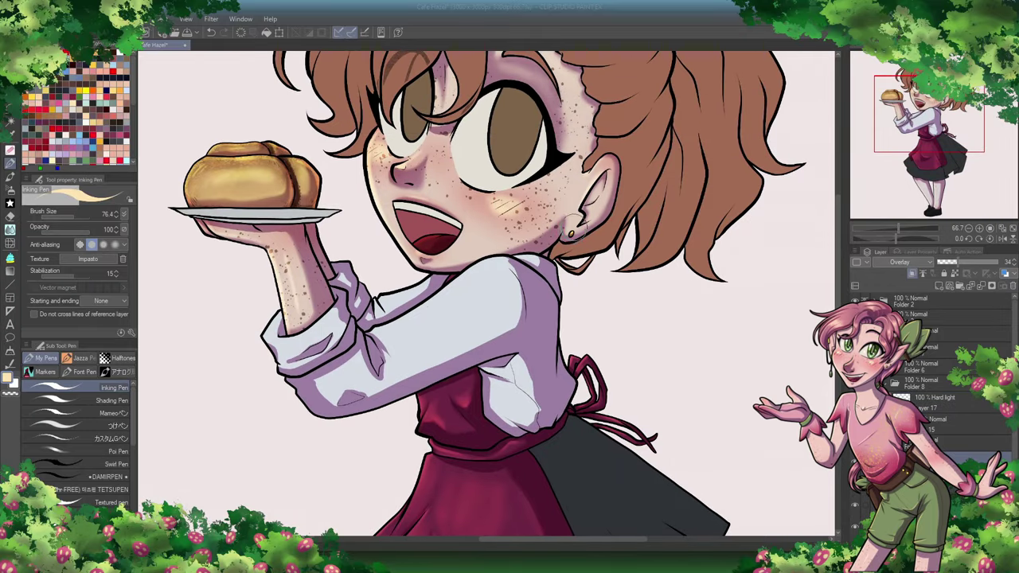
{"action": "key", "text": "x"}
{"action": "scroll", "coordinate": [569, 307], "scroll_direction": "down", "scroll_amount": 3}
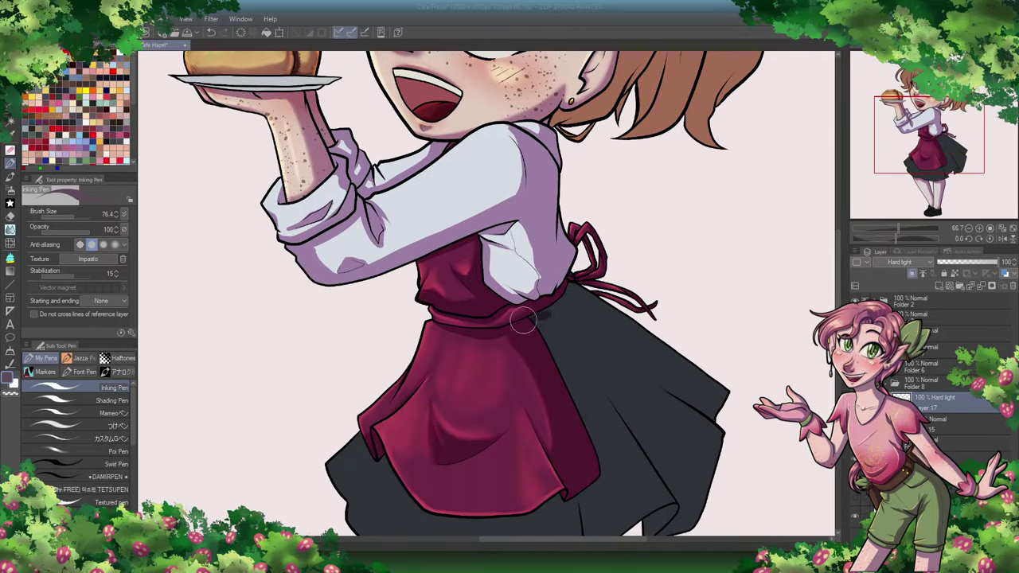
{"action": "left_click_drag", "start_coordinate": [568, 307], "coordinate": [724, 409]}
{"action": "scroll", "coordinate": [670, 240], "scroll_direction": "down", "scroll_amount": 3}
{"action": "mouse_move", "coordinate": [671, 240]}
{"action": "left_mouse_down"}
{"action": "mouse_move", "coordinate": [711, 280]}
{"action": "mouse_move", "coordinate": [665, 245]}
{"action": "mouse_move", "coordinate": [690, 279]}
{"action": "mouse_move", "coordinate": [662, 394]}
{"action": "mouse_move", "coordinate": [712, 324]}
{"action": "mouse_move", "coordinate": [683, 264]}
{"action": "mouse_move", "coordinate": [682, 390]}
{"action": "mouse_move", "coordinate": [673, 364]}
{"action": "left_mouse_up"}
{"action": "mouse_move", "coordinate": [434, 426]}
{"action": "left_mouse_down"}
{"action": "mouse_move", "coordinate": [600, 424]}
{"action": "mouse_move", "coordinate": [580, 428]}
{"action": "mouse_move", "coordinate": [580, 382]}
{"action": "mouse_move", "coordinate": [604, 415]}
{"action": "mouse_move", "coordinate": [588, 417]}
{"action": "mouse_move", "coordinate": [622, 355]}
{"action": "mouse_move", "coordinate": [614, 274]}
{"action": "mouse_move", "coordinate": [681, 360]}
{"action": "mouse_move", "coordinate": [627, 287]}
{"action": "mouse_move", "coordinate": [657, 343]}
{"action": "mouse_move", "coordinate": [648, 369]}
{"action": "mouse_move", "coordinate": [617, 394]}
{"action": "left_mouse_up"}
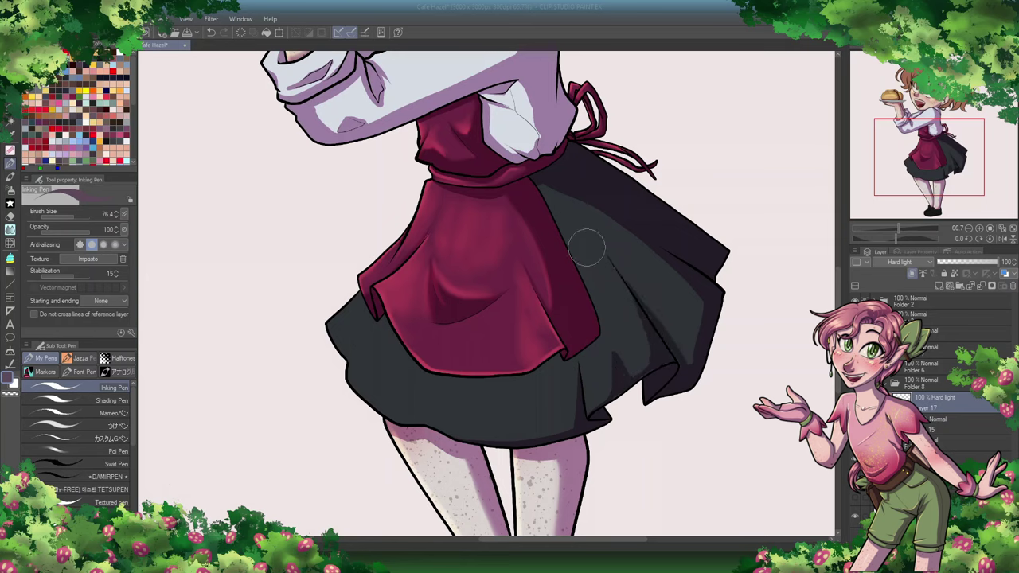
Step: Add the apron's cast shadow on the skirt and shade the small folds along the front hem
{"action": "left_click_drag", "start_coordinate": [560, 222], "coordinate": [593, 323]}
{"action": "mouse_move", "coordinate": [552, 193]}
{"action": "left_mouse_down"}
{"action": "mouse_move", "coordinate": [575, 346]}
{"action": "mouse_move", "coordinate": [409, 364]}
{"action": "mouse_move", "coordinate": [364, 301]}
{"action": "left_mouse_up"}
{"action": "key", "text": "e"}
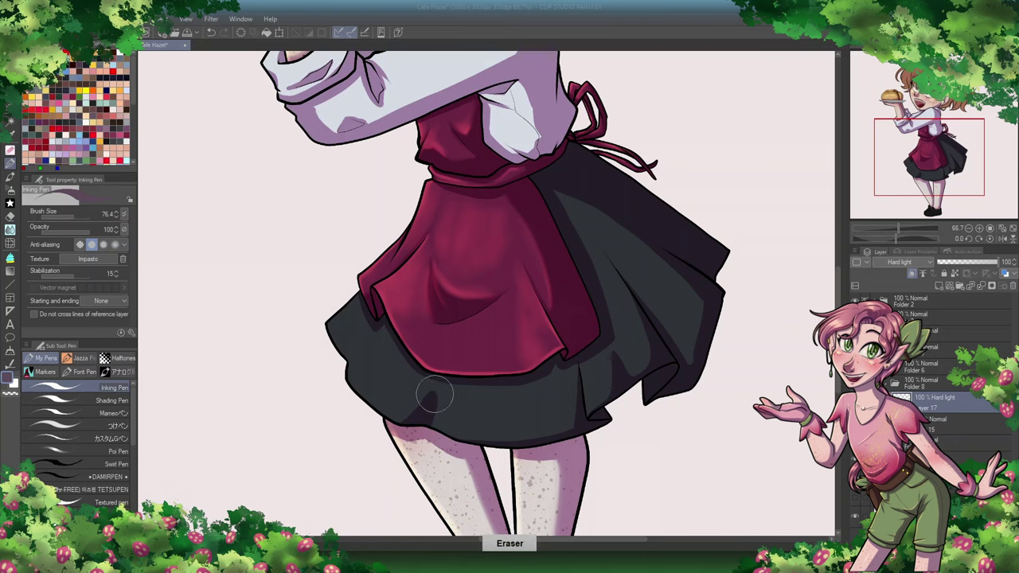
{"action": "left_click_drag", "start_coordinate": [359, 347], "coordinate": [339, 353]}
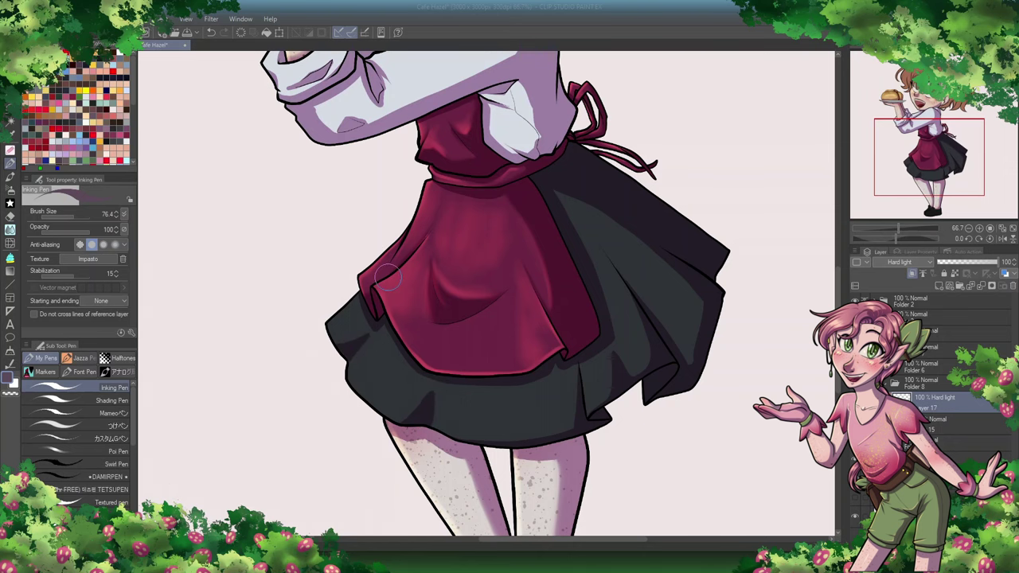
Step: Pick a slightly lighter dark purple and soften the skirt's shadows with Smooth watercolor at brush size 49.4
{"action": "scroll", "coordinate": [406, 418], "scroll_direction": "down", "scroll_amount": 5}
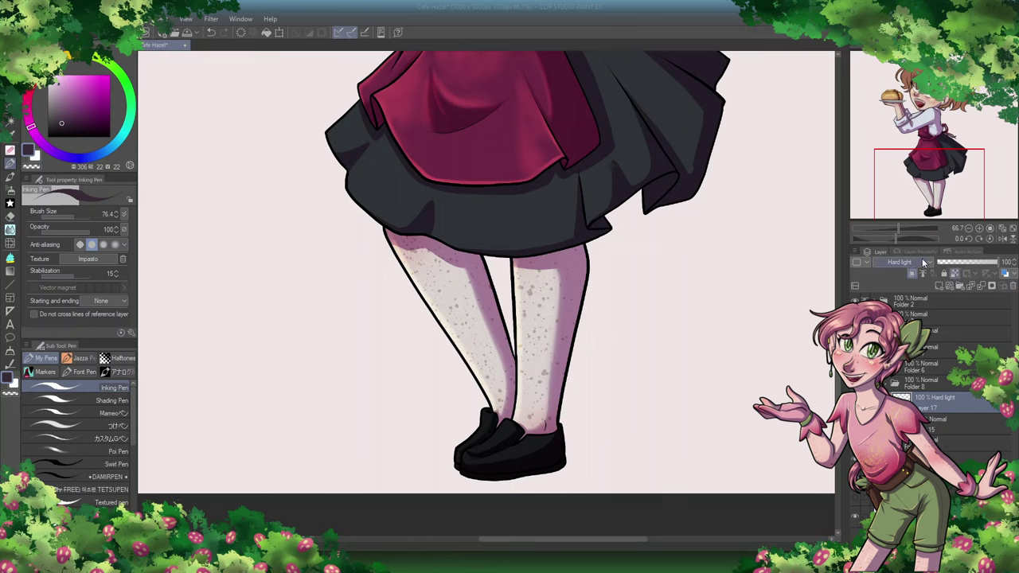
{"action": "left_click", "coordinate": [64, 117]}
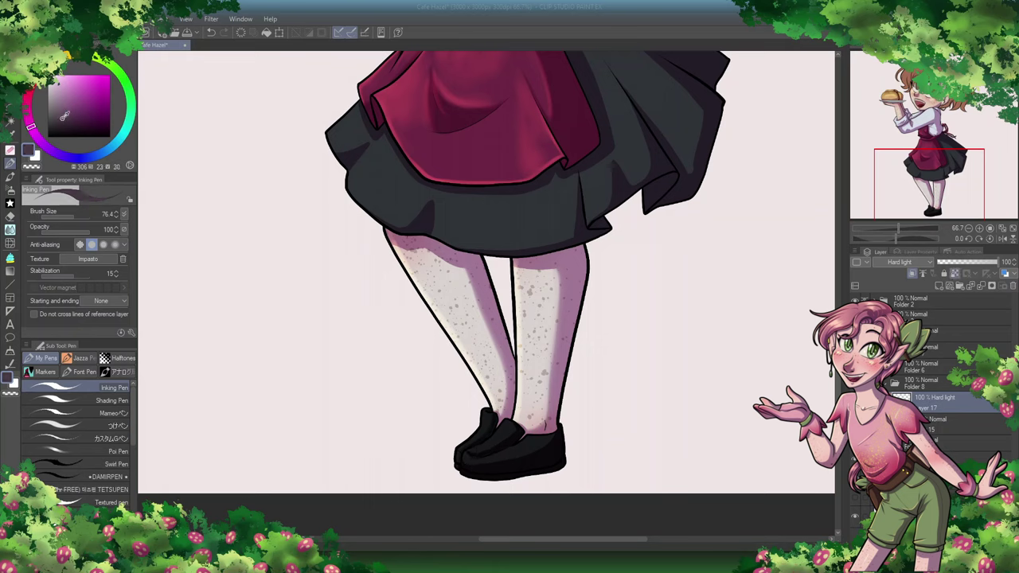
{"action": "key", "text": "b"}
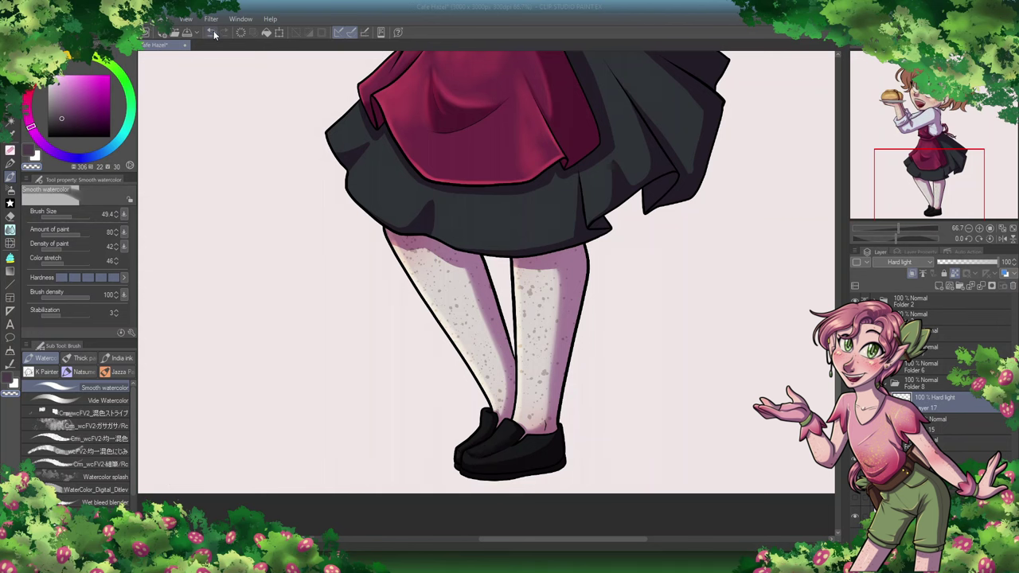
{"action": "scroll", "coordinate": [472, 462], "scroll_direction": "up", "scroll_amount": 10}
{"action": "scroll", "coordinate": [349, 400], "scroll_direction": "down", "scroll_amount": 6}
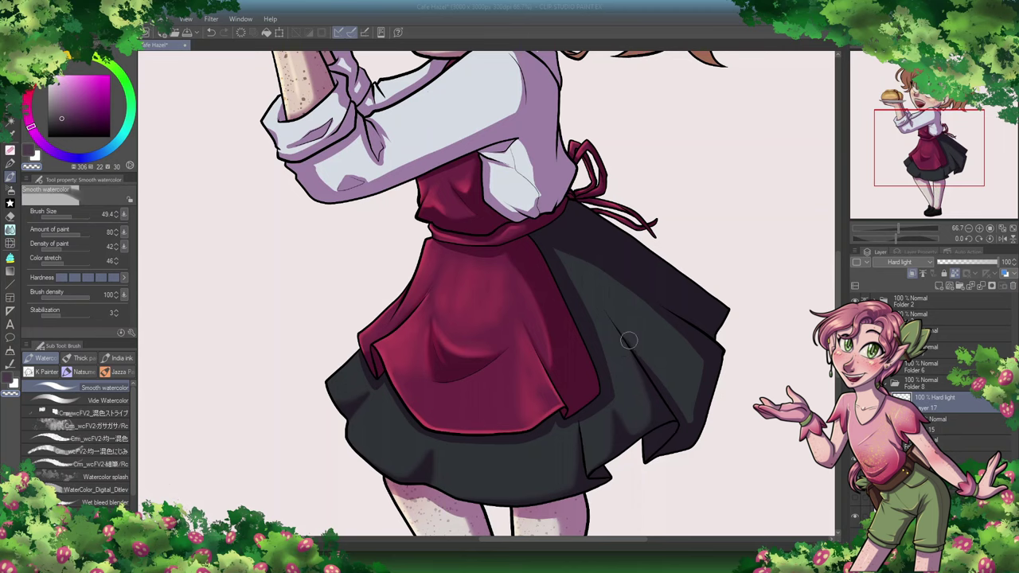
{"action": "left_click_drag", "start_coordinate": [680, 407], "coordinate": [400, 498]}
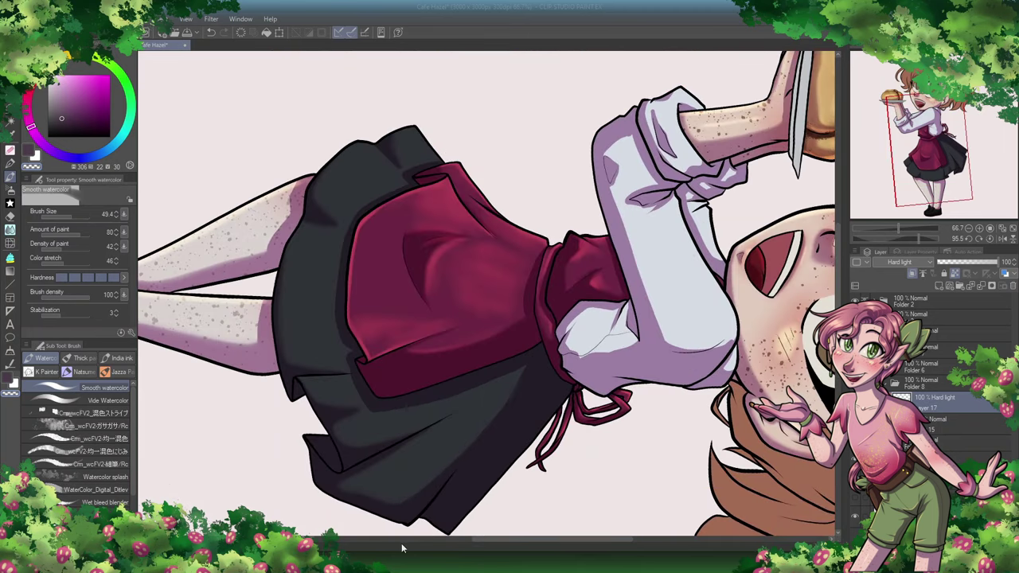
{"action": "key", "text": "ctrl+alt+0"}
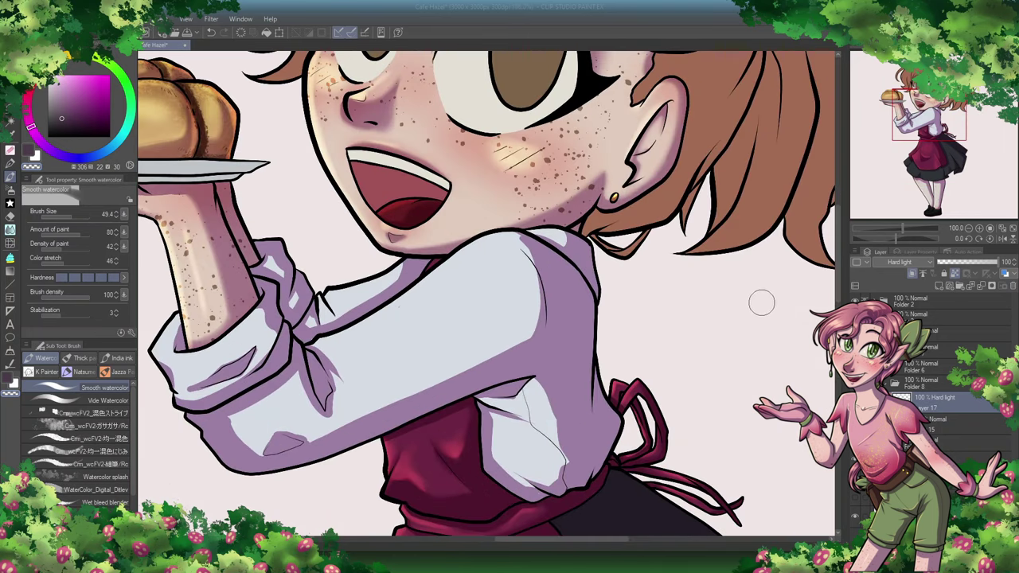
Step: Soften the shadow edges on the shirt's sleeves, cuffs and back with Smooth watercolor, undoing unwanted strokes
{"action": "mouse_move", "coordinate": [522, 231]}
{"action": "left_mouse_down"}
{"action": "mouse_move", "coordinate": [534, 316]}
{"action": "mouse_move", "coordinate": [313, 440]}
{"action": "mouse_move", "coordinate": [275, 444]}
{"action": "left_mouse_up"}
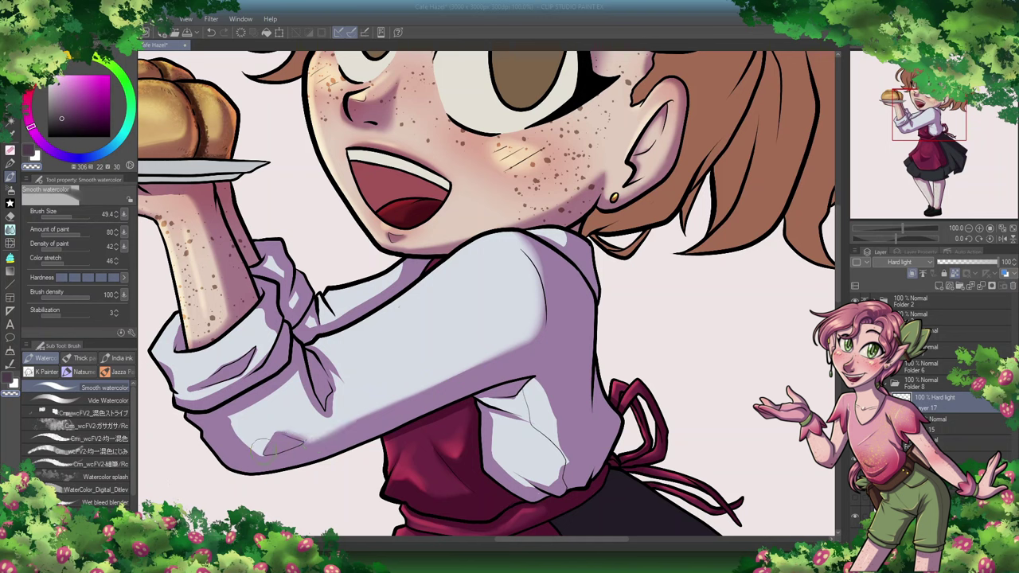
{"action": "key", "text": "ctrl+z"}
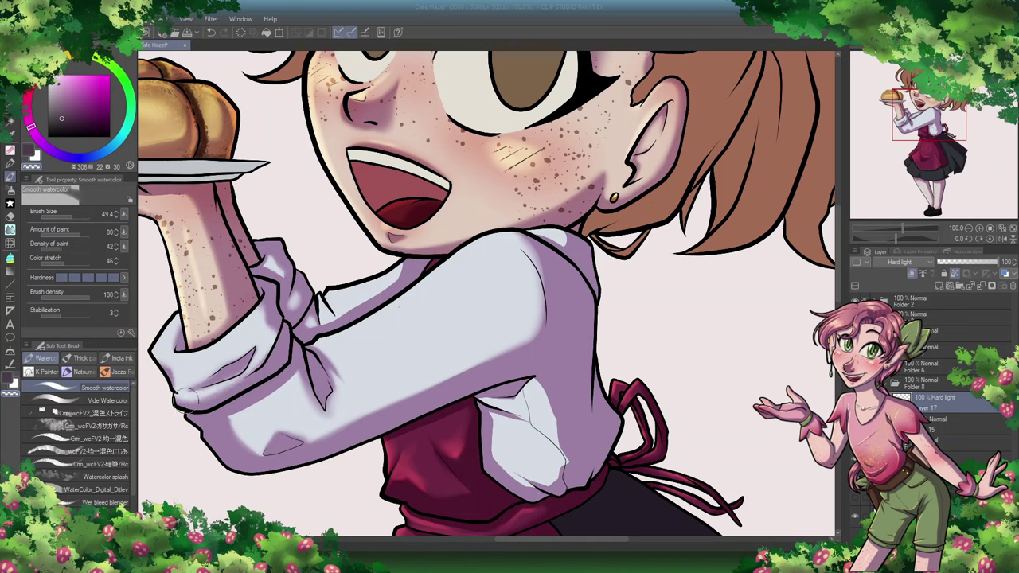
{"action": "left_click_drag", "start_coordinate": [367, 411], "coordinate": [493, 359]}
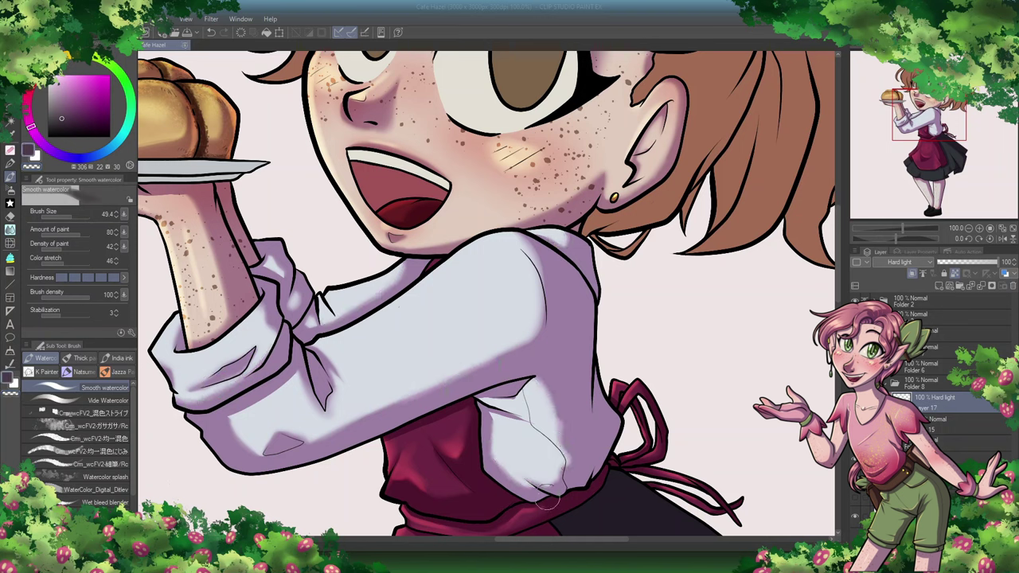
{"action": "key", "text": "ctrl+z"}
Step: Shade the plate in purple on Layer 17 with the Inking Pen and soften the shading with Smooth watercolor
{"action": "key", "text": "p"}
{"action": "left_click", "coordinate": [974, 417]}
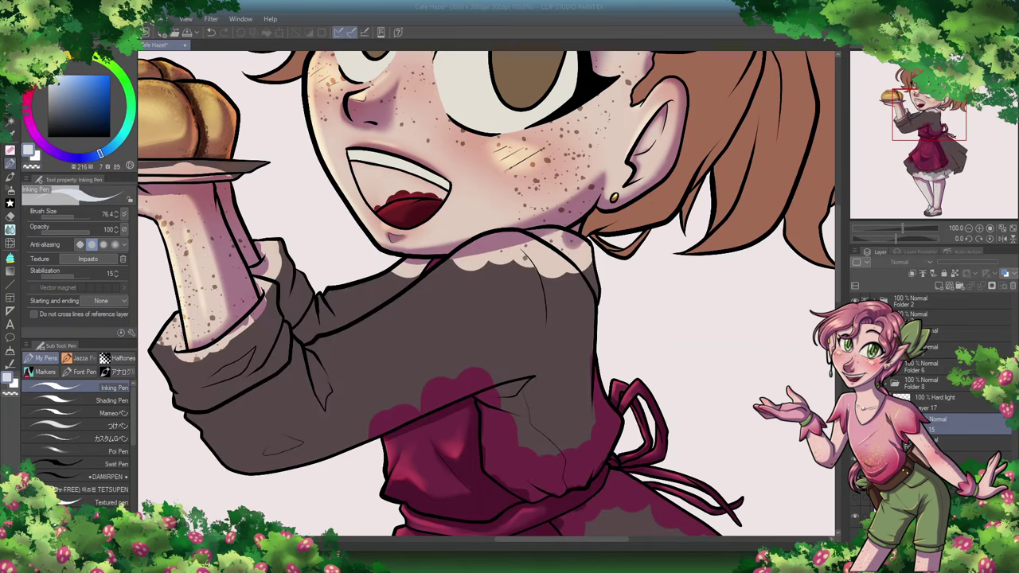
{"action": "scroll", "coordinate": [485, 295], "scroll_direction": "down", "scroll_amount": 3}
{"action": "left_click", "coordinate": [916, 398]}
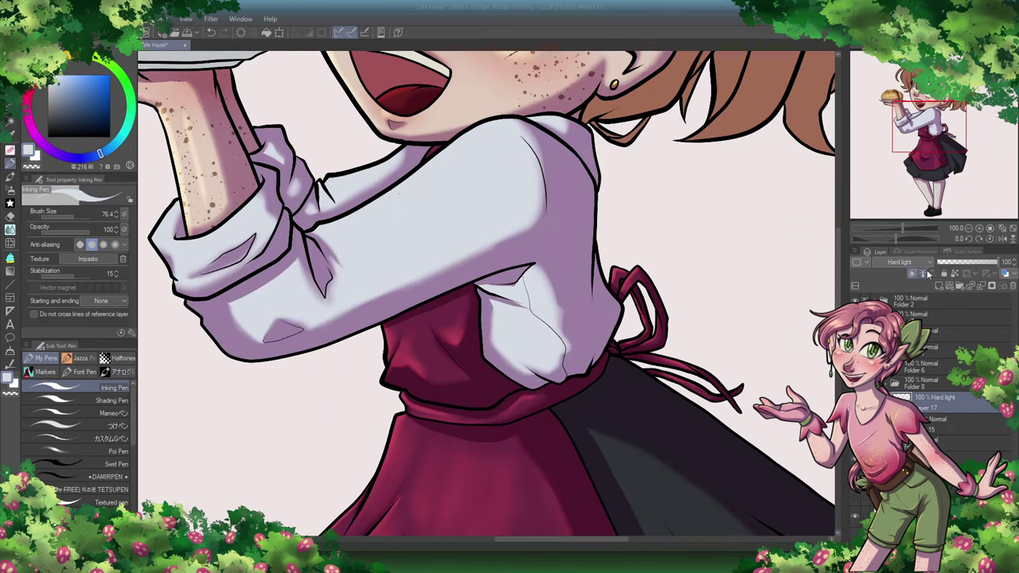
{"action": "left_click", "coordinate": [9, 177]}
{"action": "left_click", "coordinate": [97, 42]}
{"action": "scroll", "coordinate": [486, 294], "scroll_direction": "up", "scroll_amount": 7}
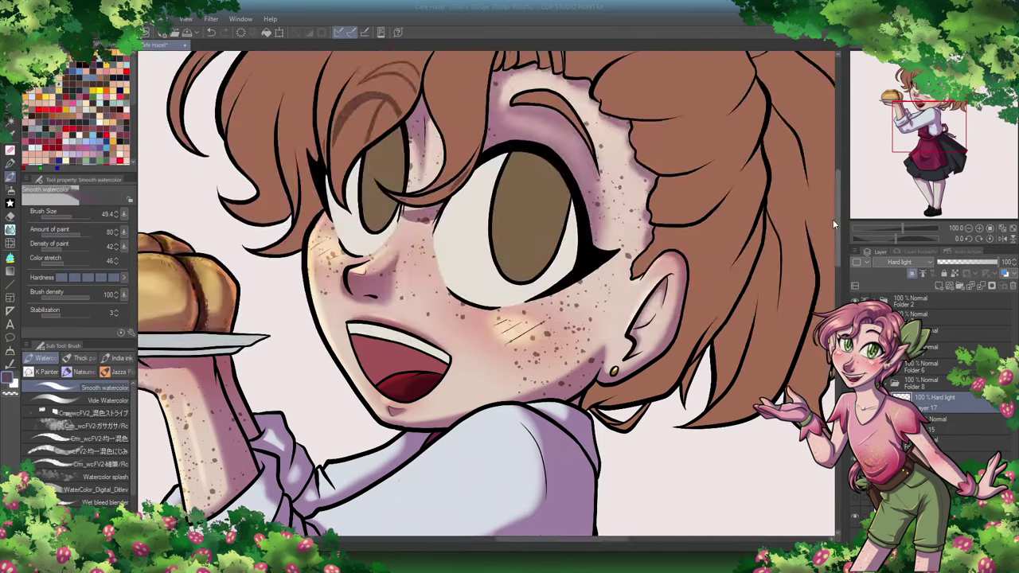
{"action": "key", "text": "p"}
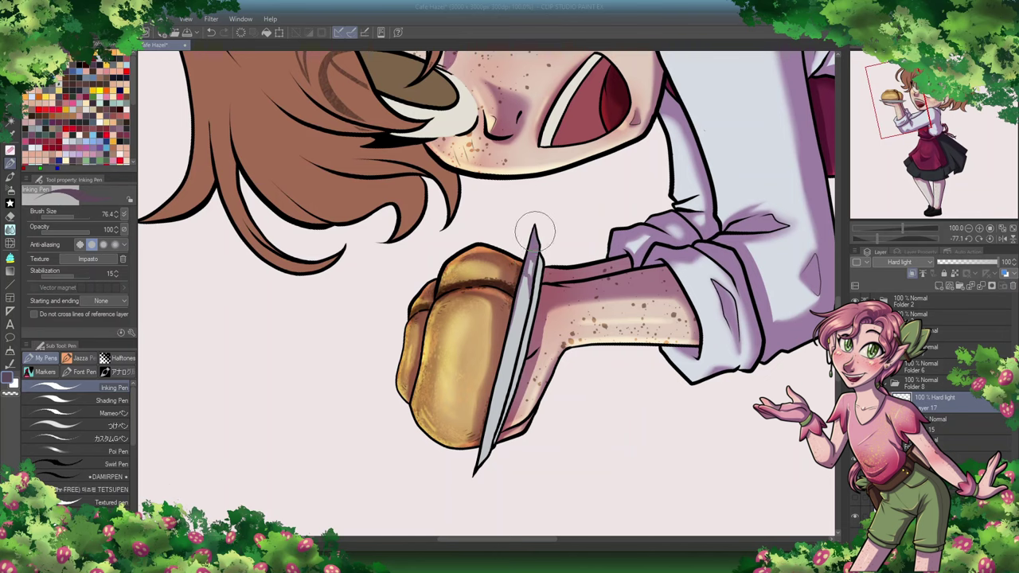
{"action": "mouse_move", "coordinate": [531, 239]}
{"action": "left_mouse_down"}
{"action": "mouse_move", "coordinate": [492, 450]}
{"action": "mouse_move", "coordinate": [501, 362]}
{"action": "mouse_move", "coordinate": [530, 269]}
{"action": "left_mouse_up"}
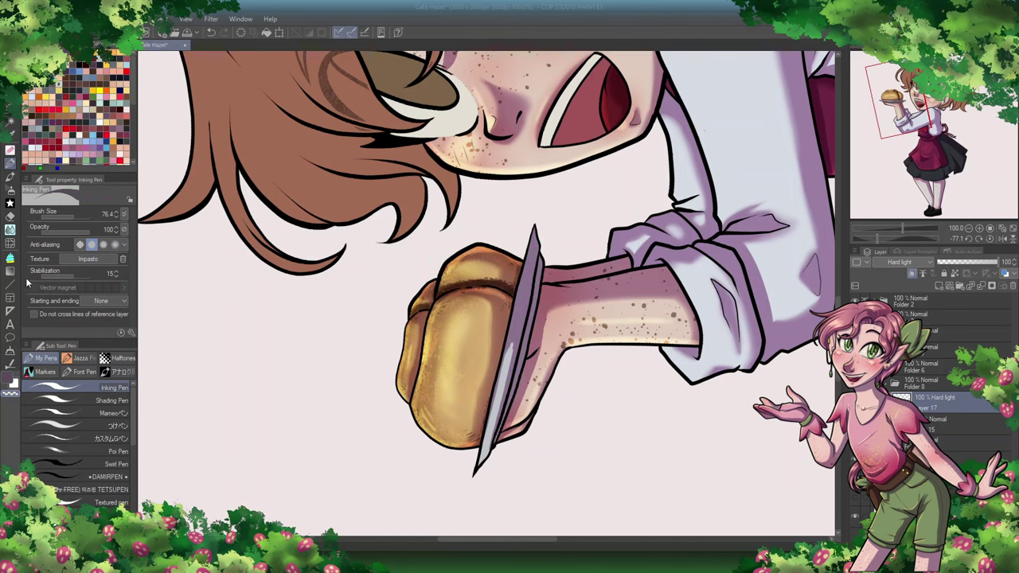
{"action": "key", "text": "b"}
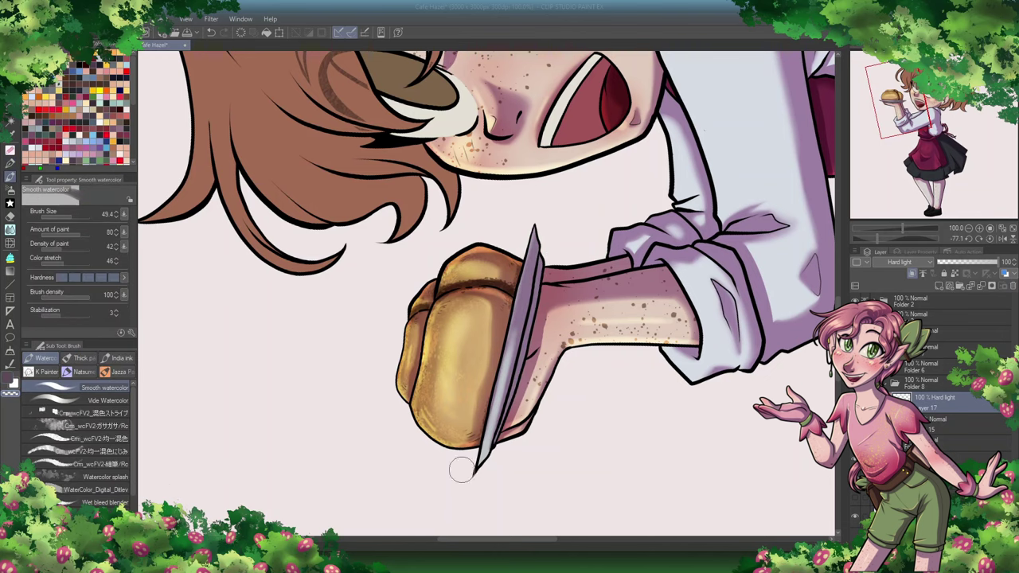
{"action": "key", "text": "ctrl+minus"}
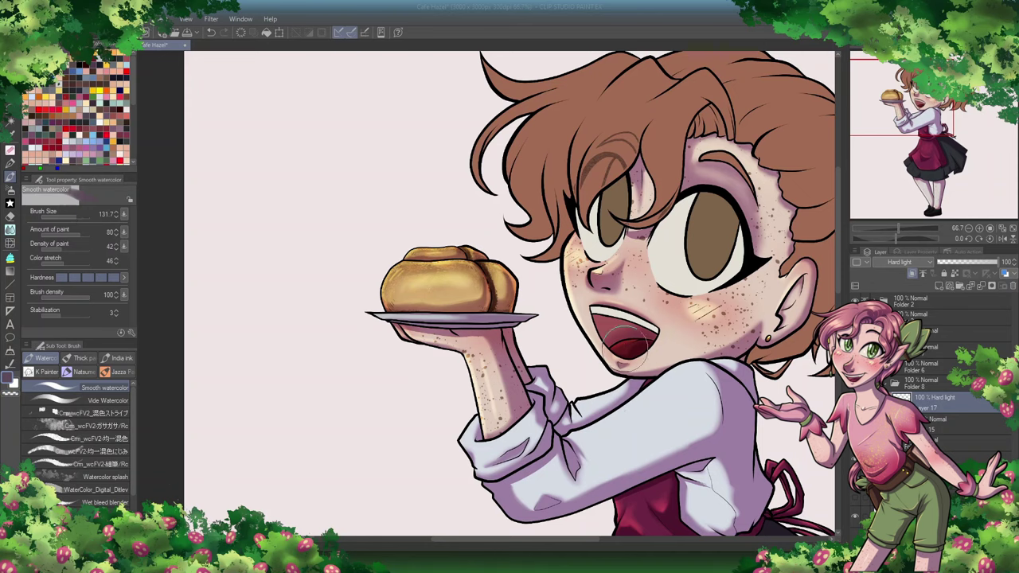
Step: Add a new Overlay layer above Layer 17 and set the Smooth watercolor brush size to 35.7
{"action": "key", "text": "ctrl+shift+n"}
{"action": "left_click", "coordinate": [77, 215]}
{"action": "left_click_drag", "start_coordinate": [76, 216], "coordinate": [57, 216]}
Step: Paint pale yellow highlights along the plate on the Overlay layer with Smooth watercolor
{"action": "left_click_drag", "start_coordinate": [398, 398], "coordinate": [212, 513]}
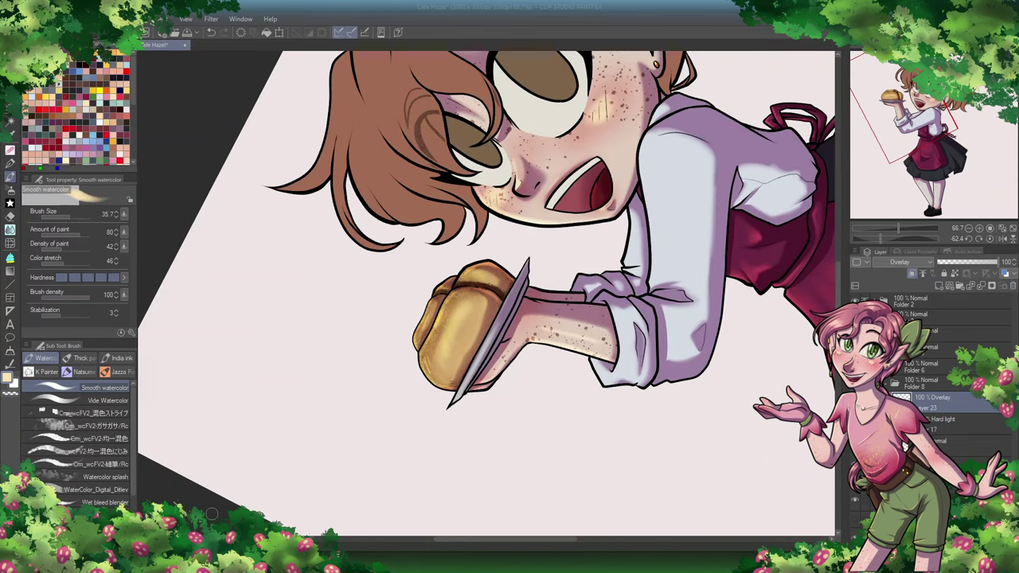
{"action": "left_click_drag", "start_coordinate": [434, 446], "coordinate": [518, 262]}
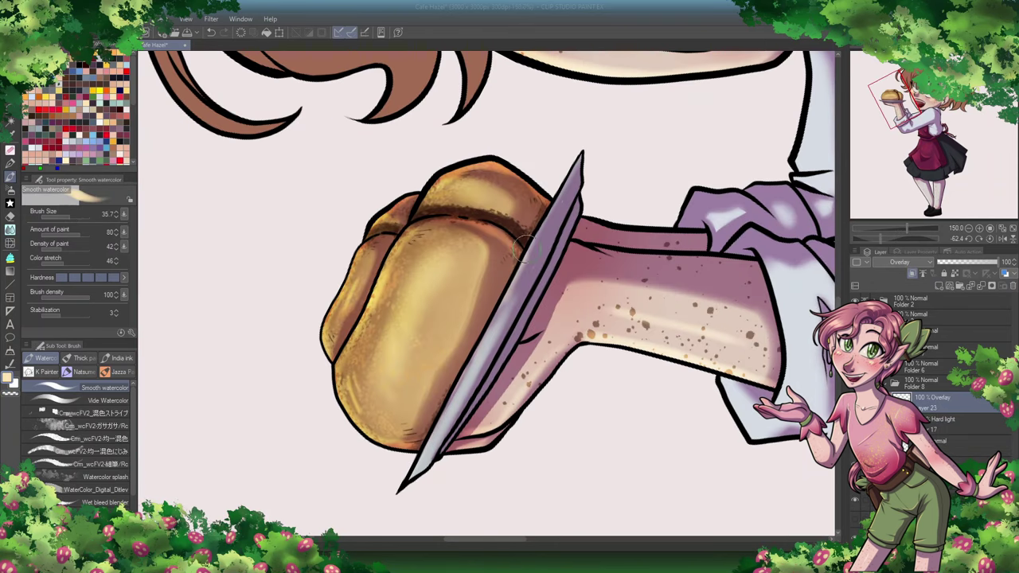
{"action": "mouse_move", "coordinate": [557, 180]}
{"action": "left_mouse_down"}
{"action": "mouse_move", "coordinate": [469, 374]}
{"action": "mouse_move", "coordinate": [422, 440]}
{"action": "left_mouse_up"}
{"action": "key", "text": "ctrl+r"}
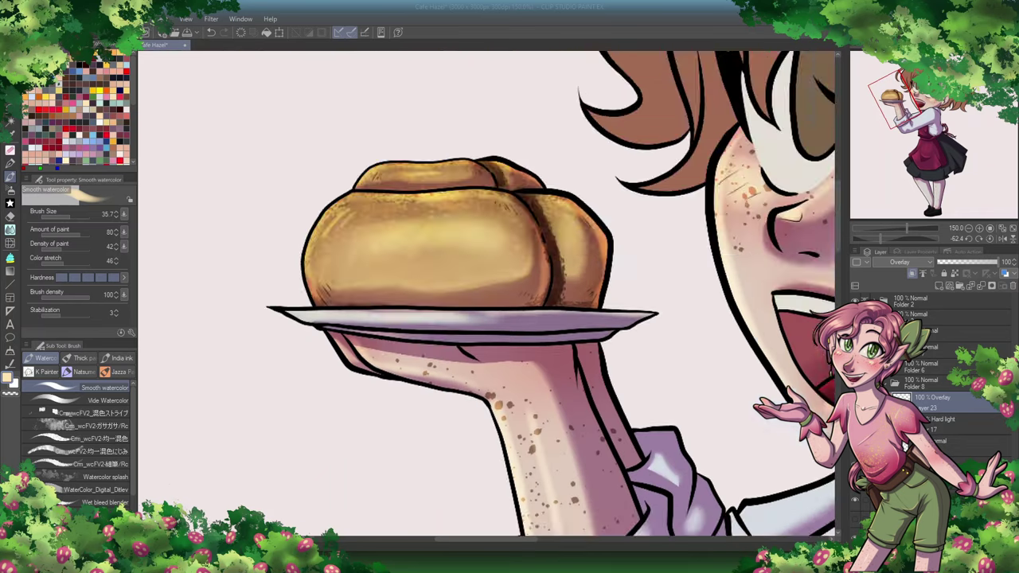
Step: Paint pale yellow highlights on the shirt's cuff and lower sleeve on the Overlay layer, Layer 23, with Smooth watercolor
{"action": "left_click_drag", "start_coordinate": [477, 477], "coordinate": [478, 254]}
{"action": "left_click_drag", "start_coordinate": [478, 334], "coordinate": [541, 390]}
{"action": "mouse_move", "coordinate": [621, 374]}
{"action": "left_mouse_down"}
{"action": "mouse_move", "coordinate": [589, 430]}
{"action": "mouse_move", "coordinate": [333, 430]}
{"action": "left_mouse_up"}
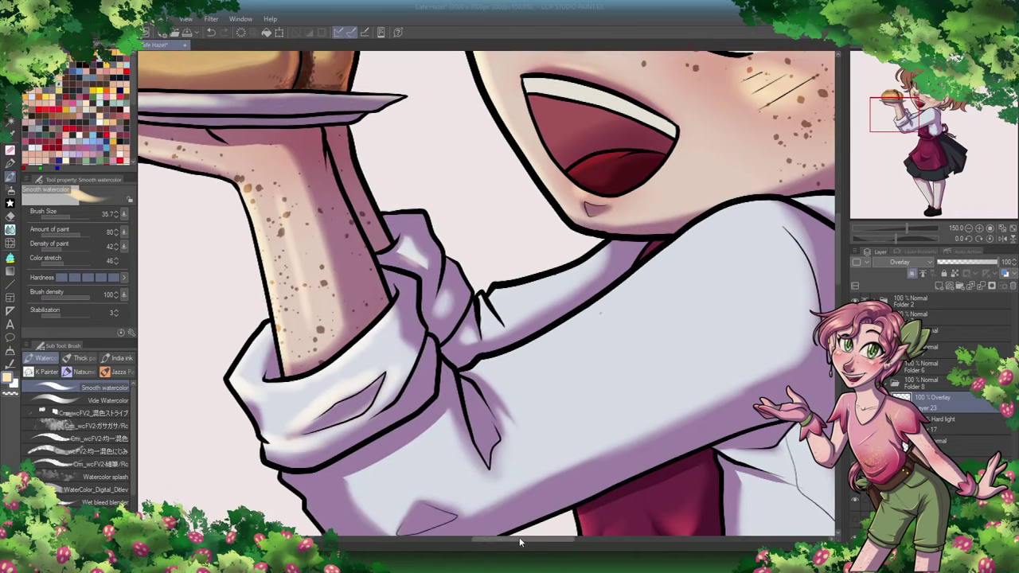
{"action": "left_click", "coordinate": [739, 258], "text": "ctrl+shift"}
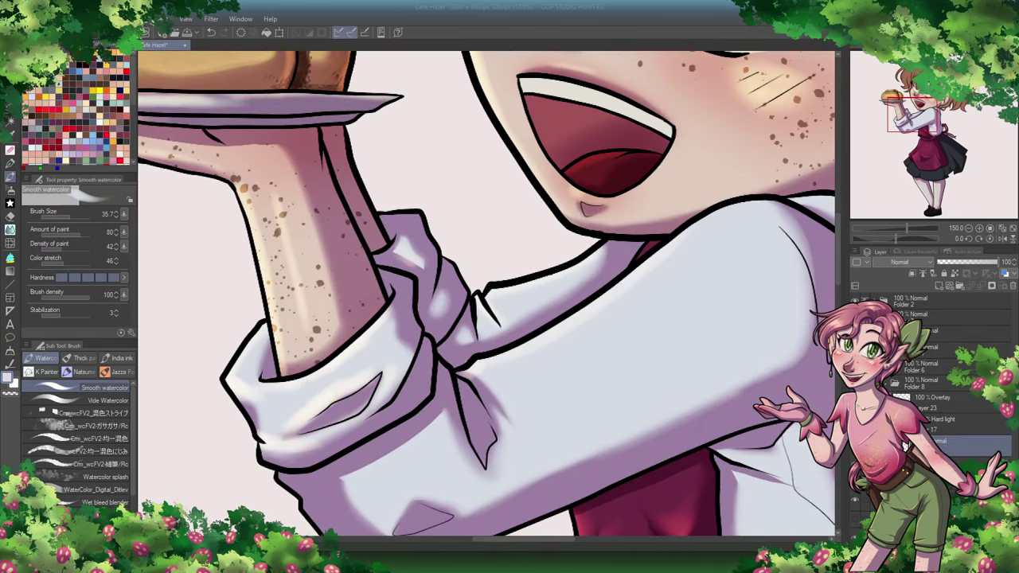
{"action": "left_click", "coordinate": [738, 259], "text": "ctrl+shift"}
{"action": "left_click_drag", "start_coordinate": [392, 459], "coordinate": [393, 256]}
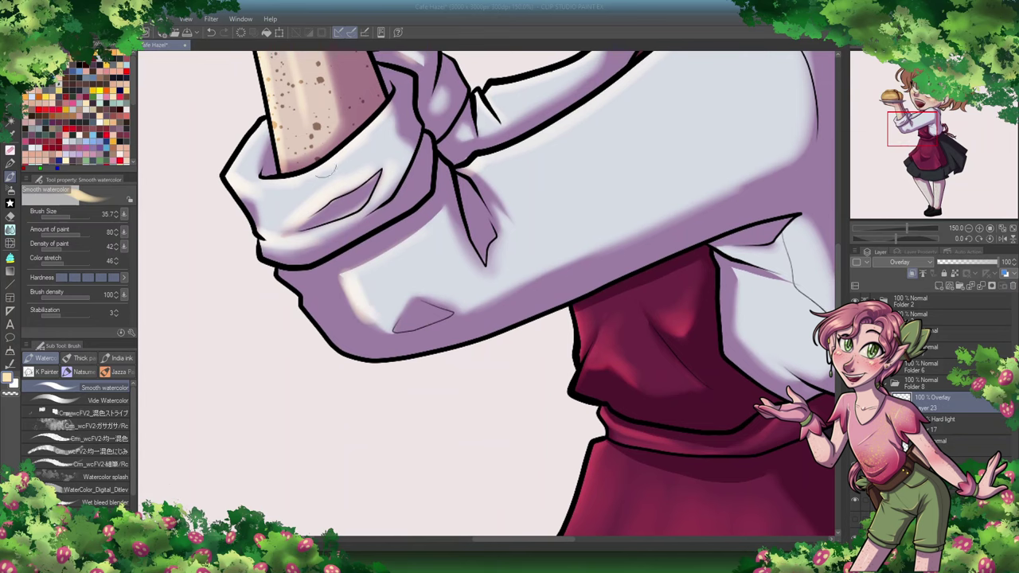
Step: Brush soft pale yellow highlights onto the shirt's upper sleeve, shoulder area and the puffed fabric above the waist
{"action": "scroll", "coordinate": [541, 163], "scroll_direction": "right", "scroll_amount": 5}
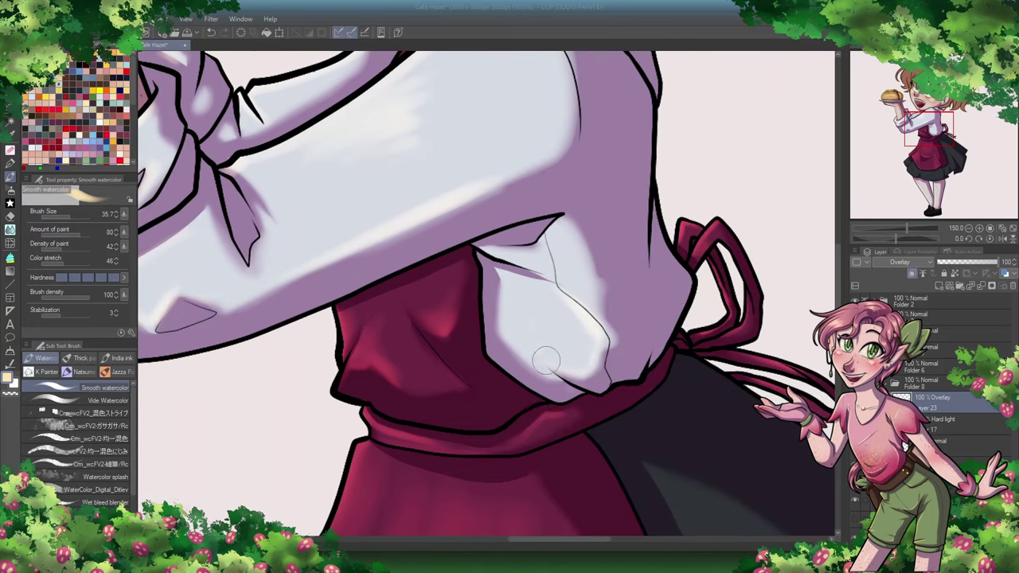
{"action": "scroll", "coordinate": [835, 249], "scroll_direction": "up", "scroll_amount": 5}
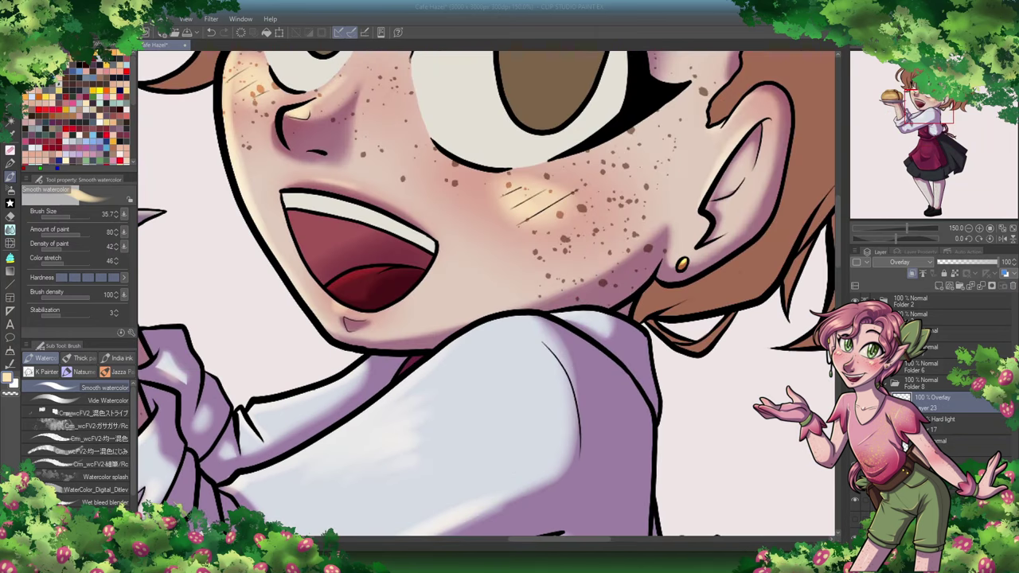
{"action": "scroll", "coordinate": [822, 240], "scroll_direction": "down", "scroll_amount": 5}
{"action": "scroll", "coordinate": [822, 240], "scroll_direction": "left", "scroll_amount": 5}
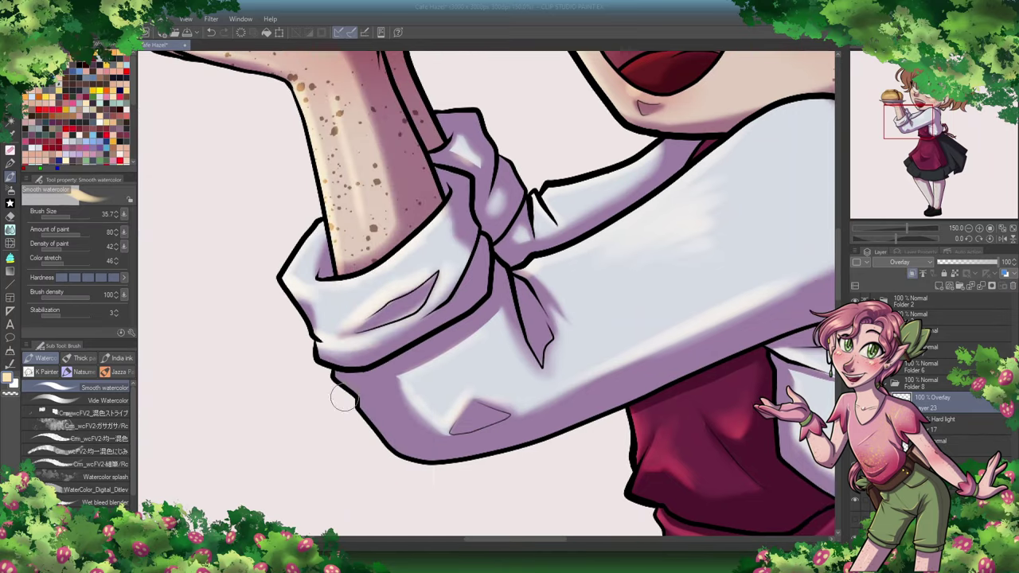
{"action": "scroll", "coordinate": [407, 502], "scroll_direction": "right", "scroll_amount": 3}
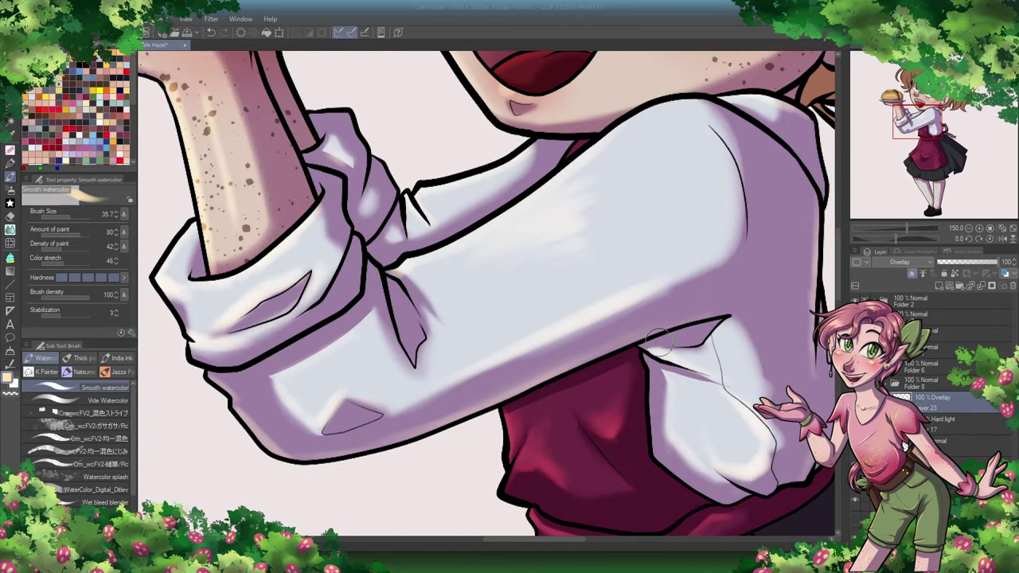
Step: Highlight the folds and hem along the front of the dark skirt in pale yellow with Smooth watercolor
{"action": "scroll", "coordinate": [408, 501], "scroll_direction": "down", "scroll_amount": 5}
{"action": "key", "text": "ctrl+minus"}
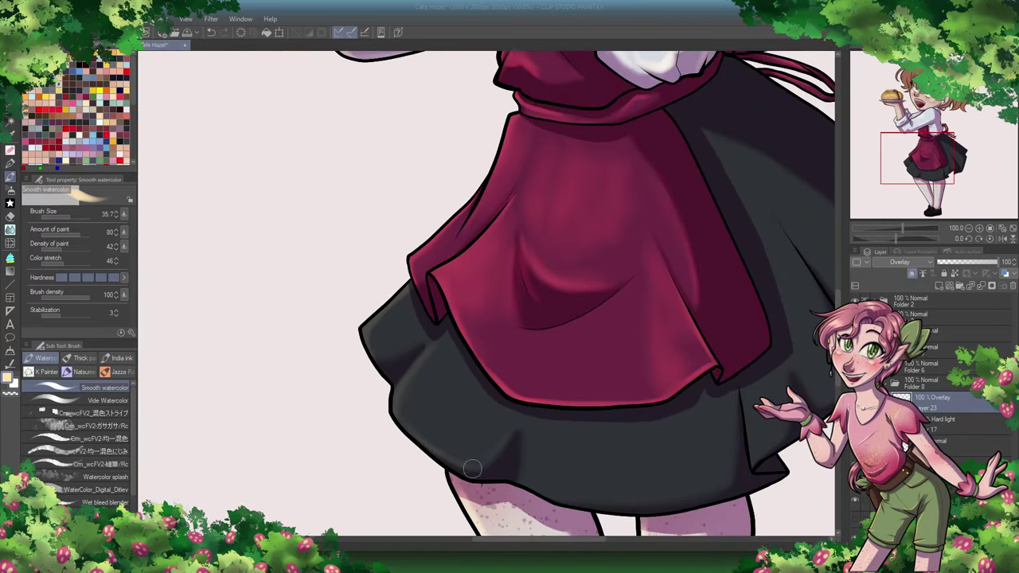
{"action": "mouse_move", "coordinate": [495, 294]}
{"action": "left_mouse_down"}
{"action": "mouse_move", "coordinate": [386, 323]}
{"action": "mouse_move", "coordinate": [413, 418]}
{"action": "mouse_move", "coordinate": [565, 440]}
{"action": "mouse_move", "coordinate": [628, 503]}
{"action": "mouse_move", "coordinate": [729, 468]}
{"action": "mouse_move", "coordinate": [392, 398]}
{"action": "left_mouse_up"}
{"action": "scroll", "coordinate": [393, 398], "scroll_direction": "right", "scroll_amount": 3}
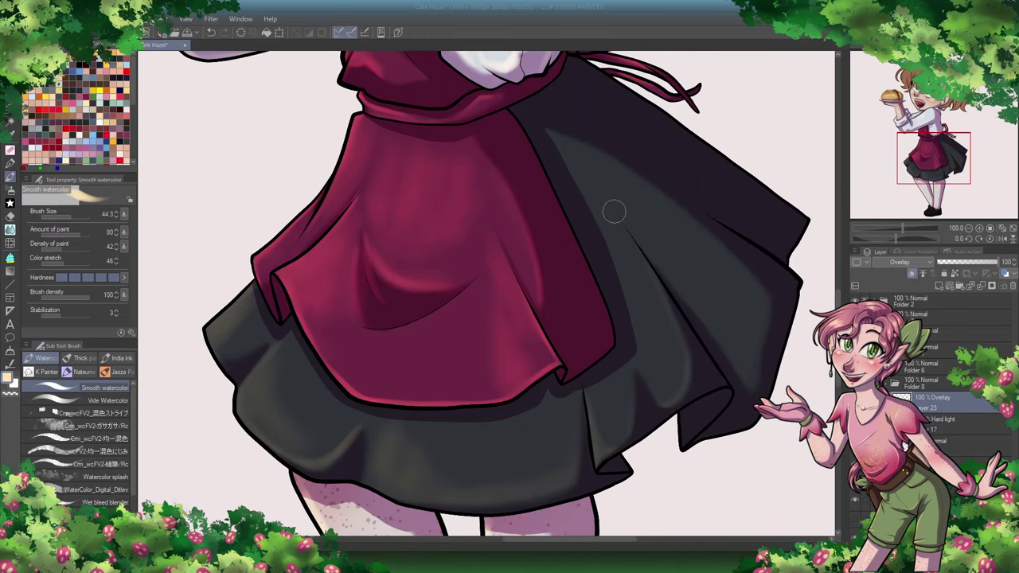
Step: Enlarge the brush to 163.7 for broad highlights on the skirt's back, and highlight the stockings with a smaller brush
{"action": "key", "text": "bracketright"}
{"action": "key", "text": "bracketright"}
{"action": "key", "text": "bracketright"}
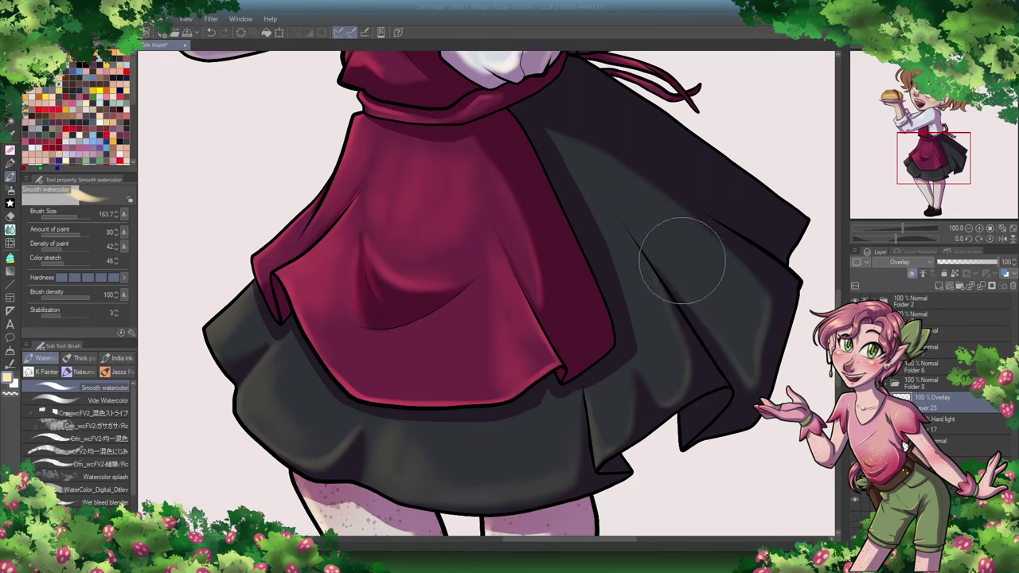
{"action": "mouse_move", "coordinate": [747, 367]}
{"action": "left_mouse_down"}
{"action": "mouse_move", "coordinate": [760, 301]}
{"action": "mouse_move", "coordinate": [695, 221]}
{"action": "mouse_move", "coordinate": [677, 353]}
{"action": "mouse_move", "coordinate": [651, 277]}
{"action": "left_mouse_up"}
{"action": "scroll", "coordinate": [651, 277], "scroll_direction": "down", "scroll_amount": 10}
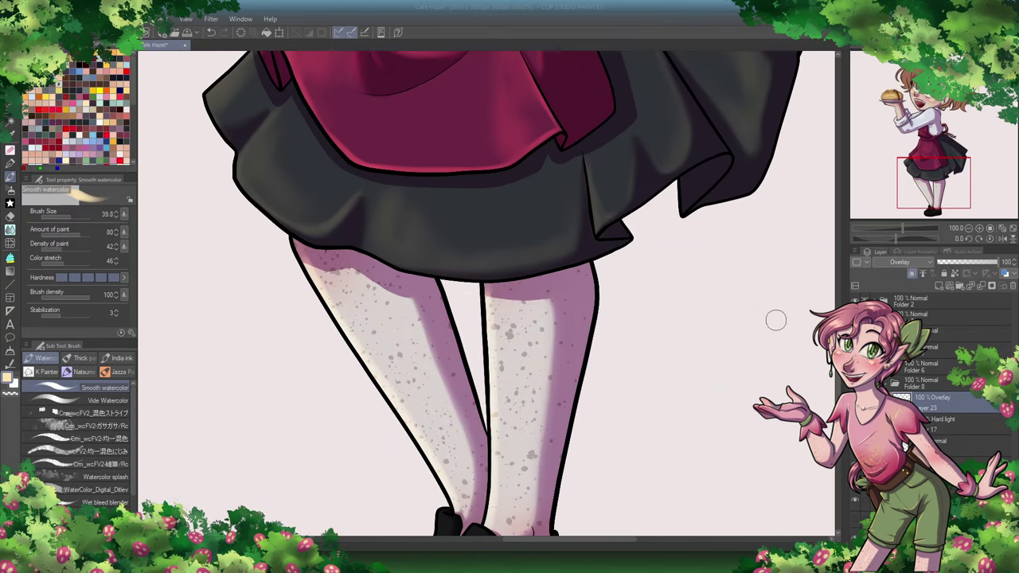
{"action": "left_click", "coordinate": [61, 213]}
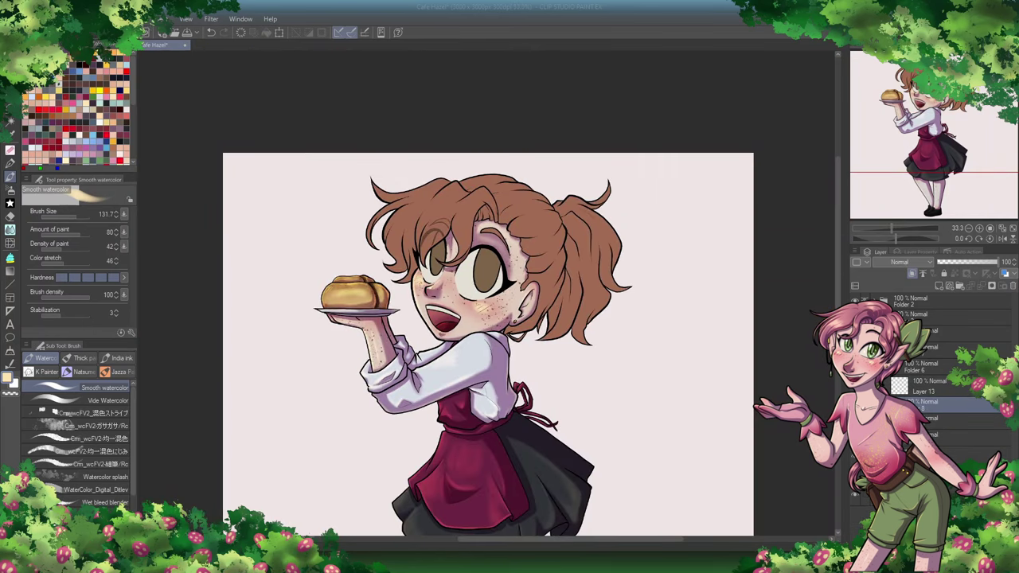
Step: Add a Hard light layer and an Overlay layer above Layer 13 to shade and highlight the whites of the eyes
{"action": "left_click", "coordinate": [942, 387]}
{"action": "key", "text": "ctrl+alt+0"}
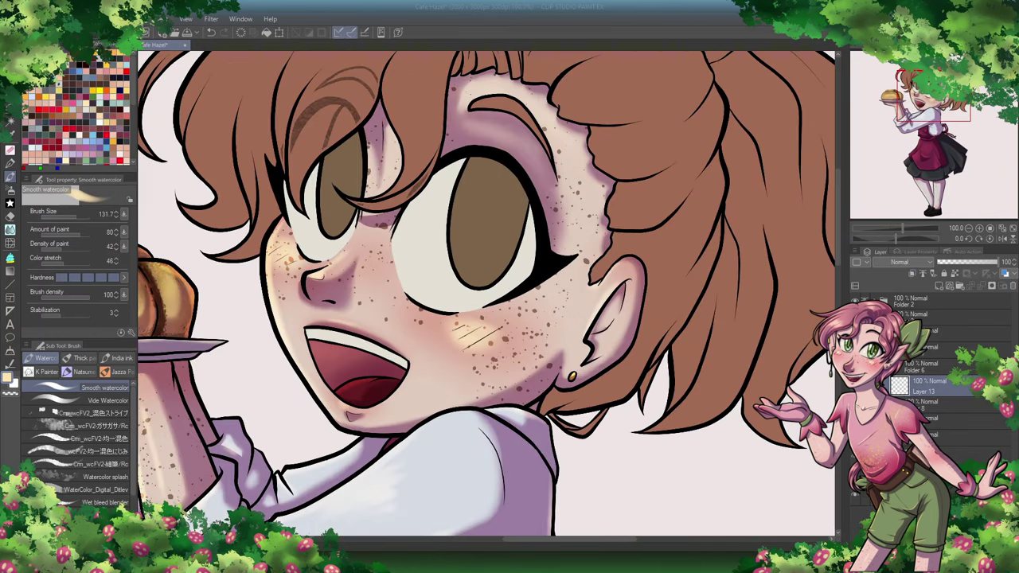
{"action": "key", "text": "ctrl+shift+n"}
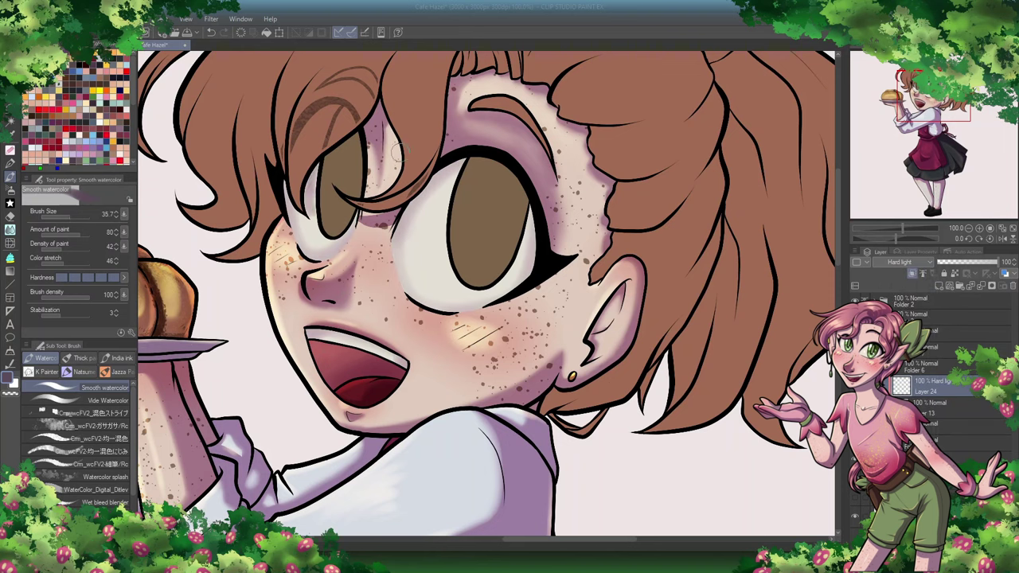
{"action": "key", "text": "ctrl+shift+n"}
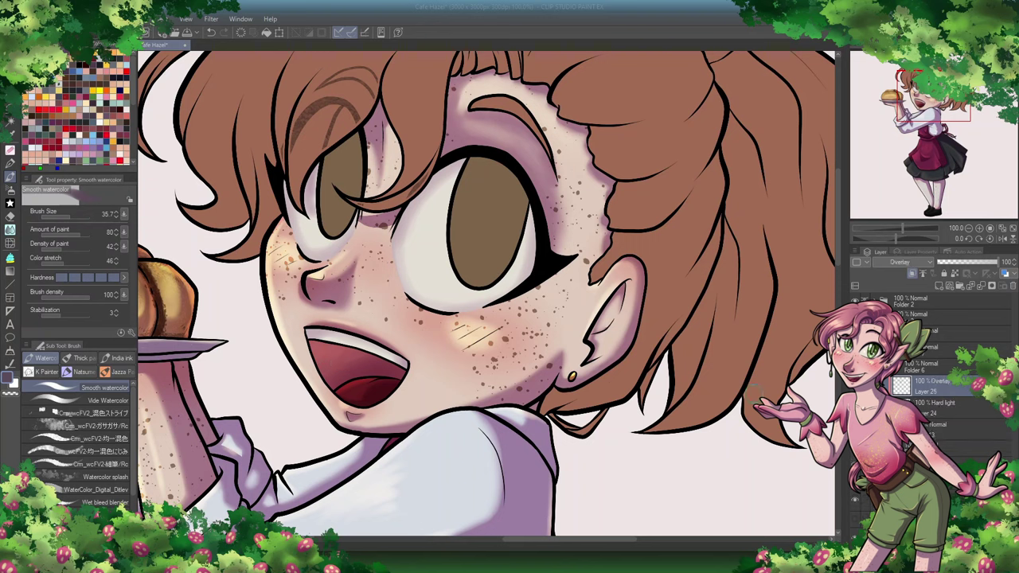
Step: Add further Hard light and Overlay layers above the remaining base layers, including Hard light Layer 29 and Overlay Layer 30
{"action": "key", "text": "ctrl+shift+n"}
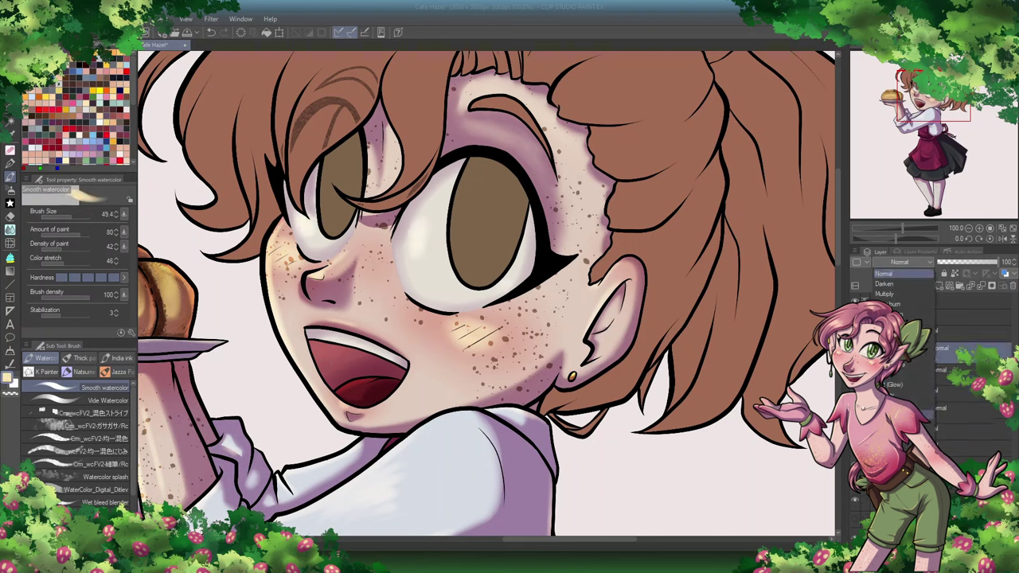
{"action": "key", "text": "ctrl+shift+n"}
{"action": "key", "text": "ctrl+shift+n"}
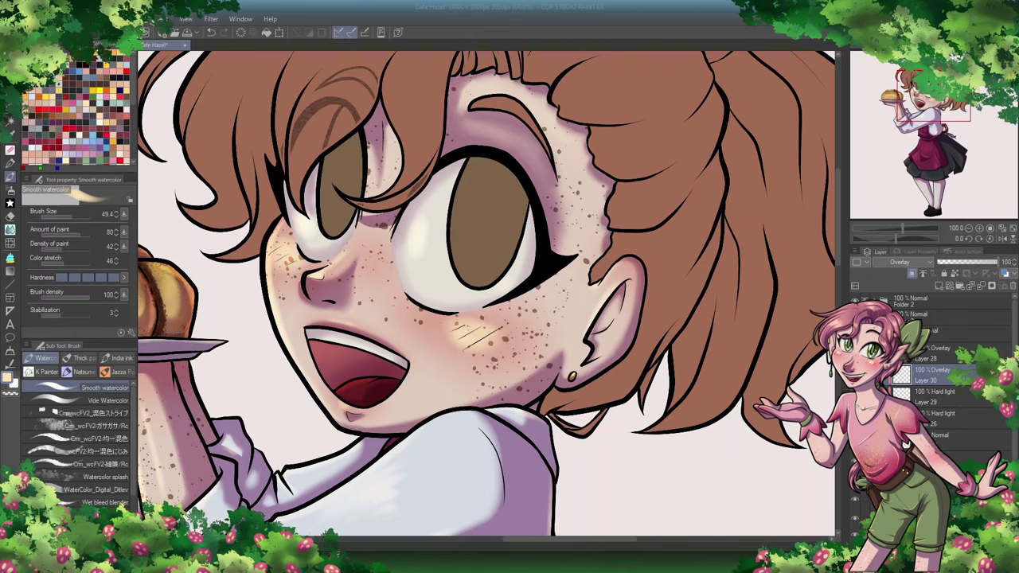
Step: Lasso the bangs and the hair framing the face on the hair's base layer, subtracting the forehead area around the eyebrow
{"action": "left_click", "coordinate": [939, 435]}
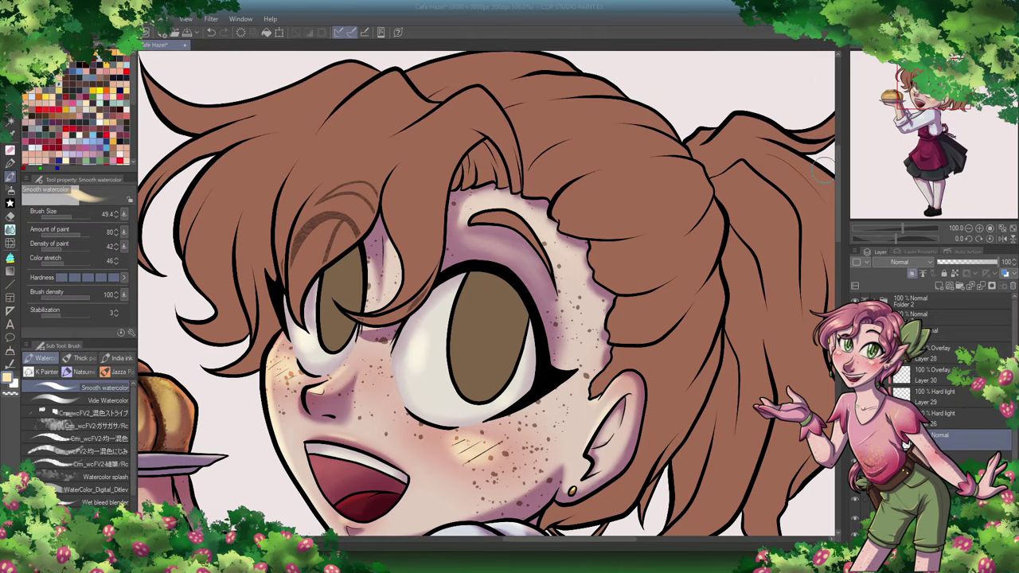
{"action": "scroll", "coordinate": [477, 286], "scroll_direction": "up", "scroll_amount": 3}
{"action": "left_click", "coordinate": [10, 106]}
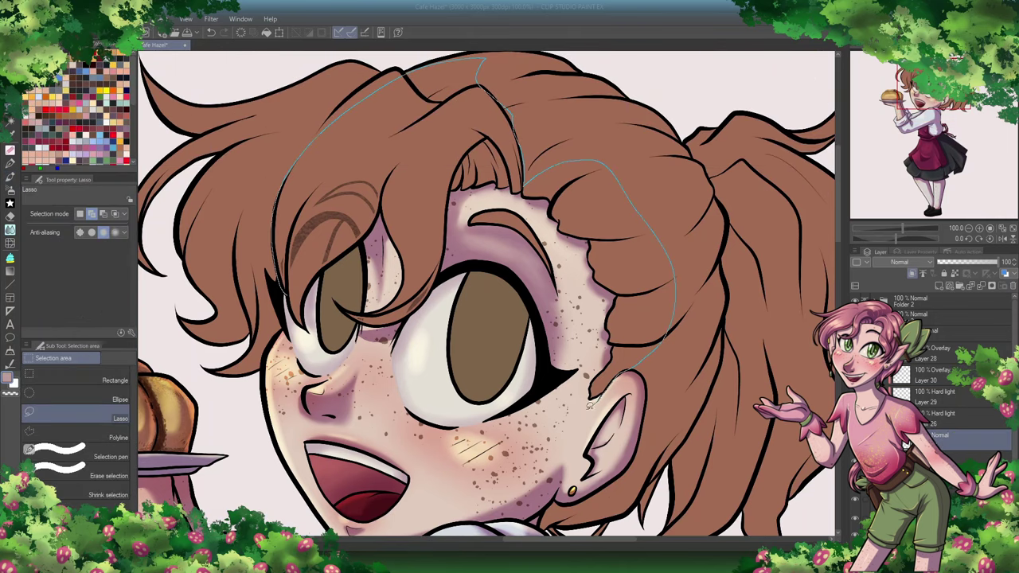
{"action": "left_click_drag", "start_coordinate": [589, 404], "coordinate": [590, 405]}
{"action": "left_click_drag", "start_coordinate": [479, 86], "coordinate": [416, 89]}
{"action": "scroll", "coordinate": [415, 89], "scroll_direction": "up", "scroll_amount": 1}
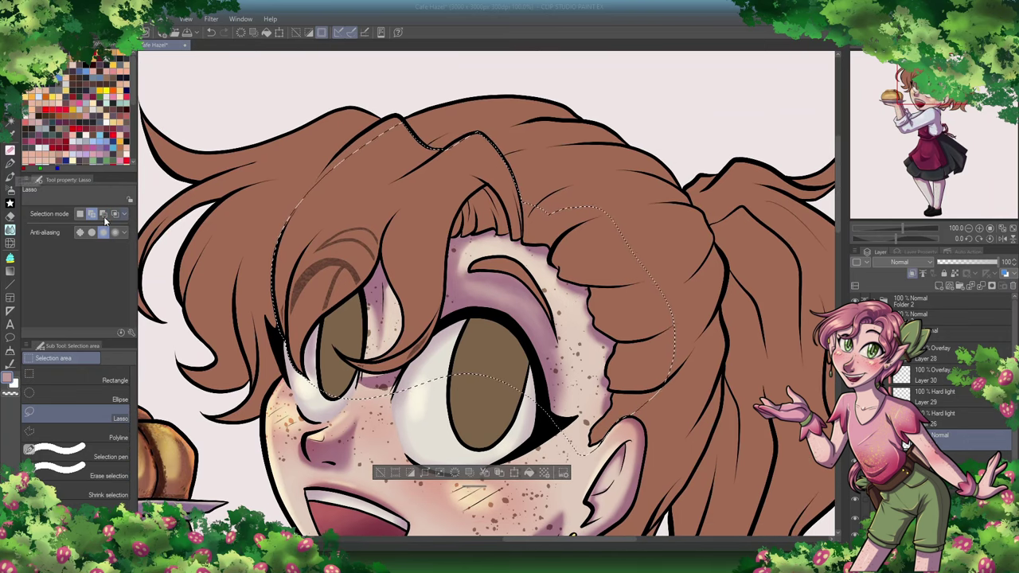
{"action": "mouse_move", "coordinate": [457, 243]}
{"action": "left_mouse_down"}
{"action": "mouse_move", "coordinate": [561, 294]}
{"action": "mouse_move", "coordinate": [484, 291]}
{"action": "left_mouse_up"}
Step: Airbrush a soft pinkish tint onto the selected hair with Soft 2, enlarging the brush to 203.5, and clear the selection
{"action": "left_click", "coordinate": [10, 189]}
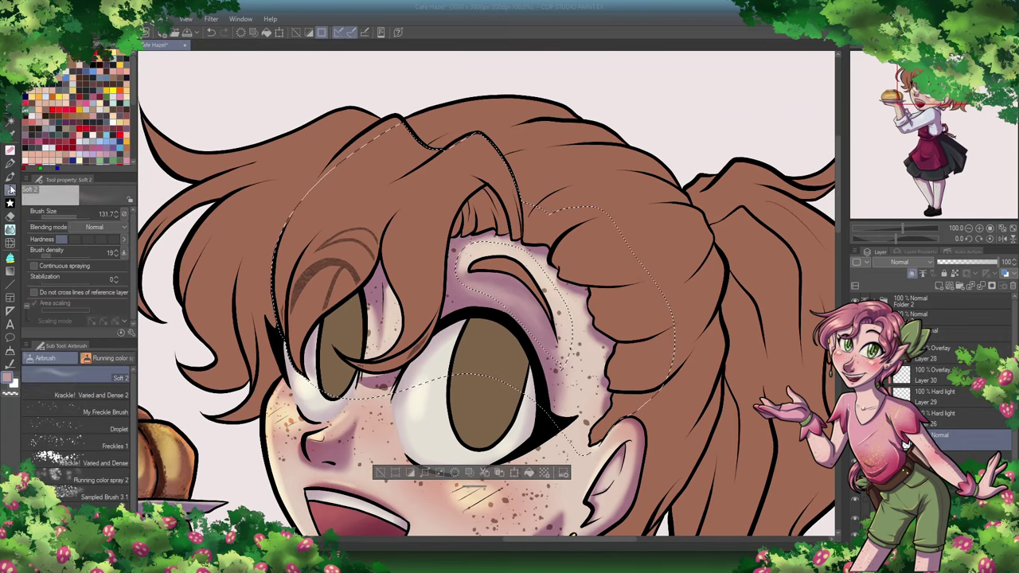
{"action": "left_click_drag", "start_coordinate": [610, 314], "coordinate": [616, 374]}
{"action": "left_click_drag", "start_coordinate": [79, 214], "coordinate": [94, 215]}
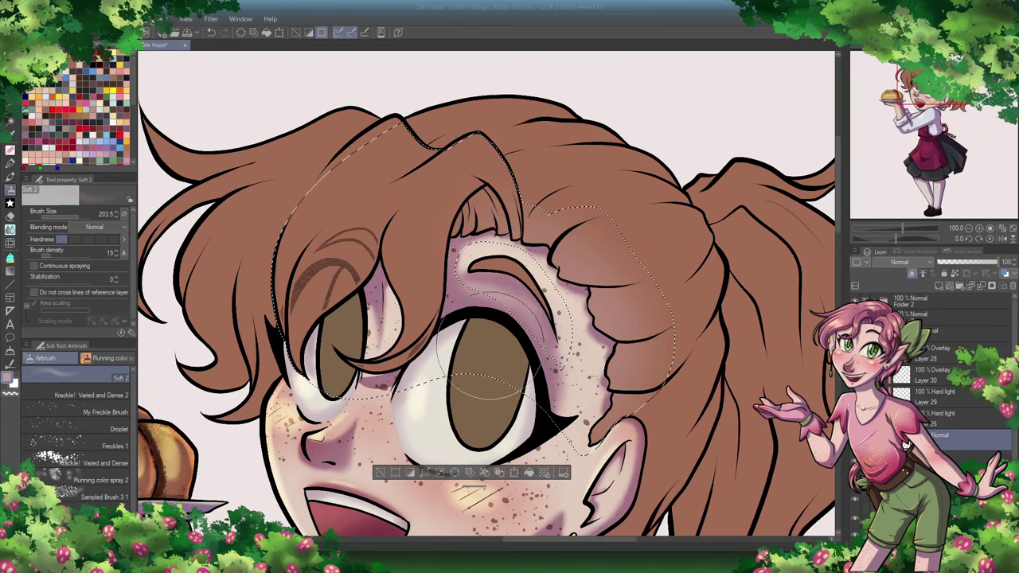
{"action": "left_click_drag", "start_coordinate": [494, 358], "coordinate": [318, 207]}
{"action": "key", "text": "ctrl+d"}
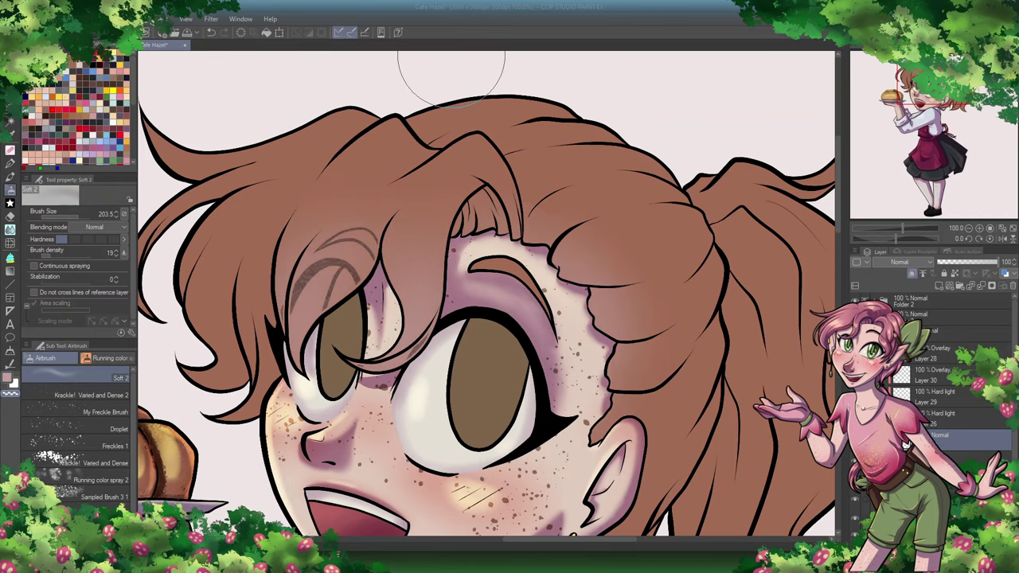
Step: On the Hard light layer above the hair, lasso shadow areas beside the bangs, behind the ear and in the ponytail
{"action": "key", "text": "alt+bracketright"}
{"action": "key", "text": "m"}
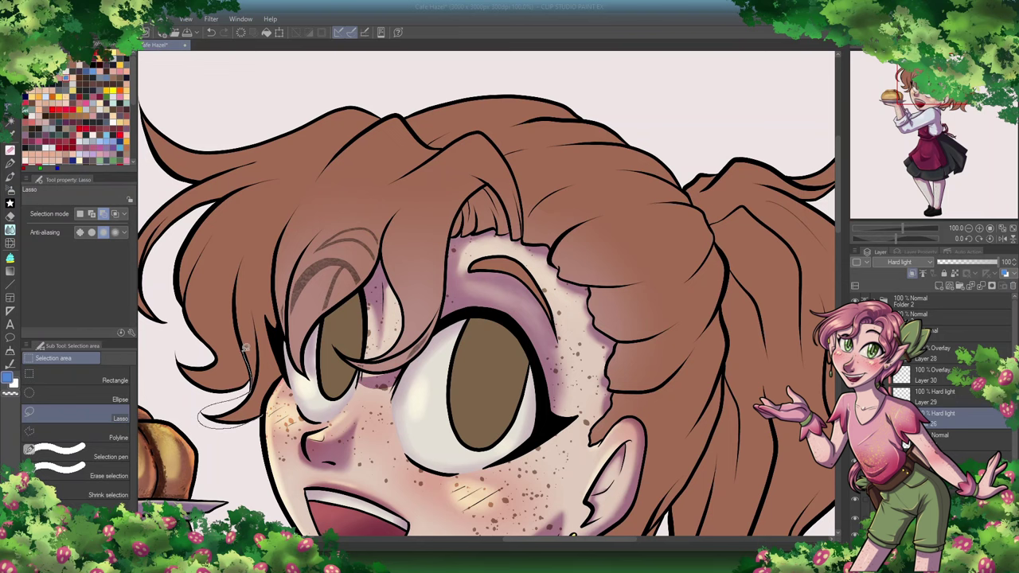
{"action": "left_click_drag", "start_coordinate": [292, 205], "coordinate": [296, 407]}
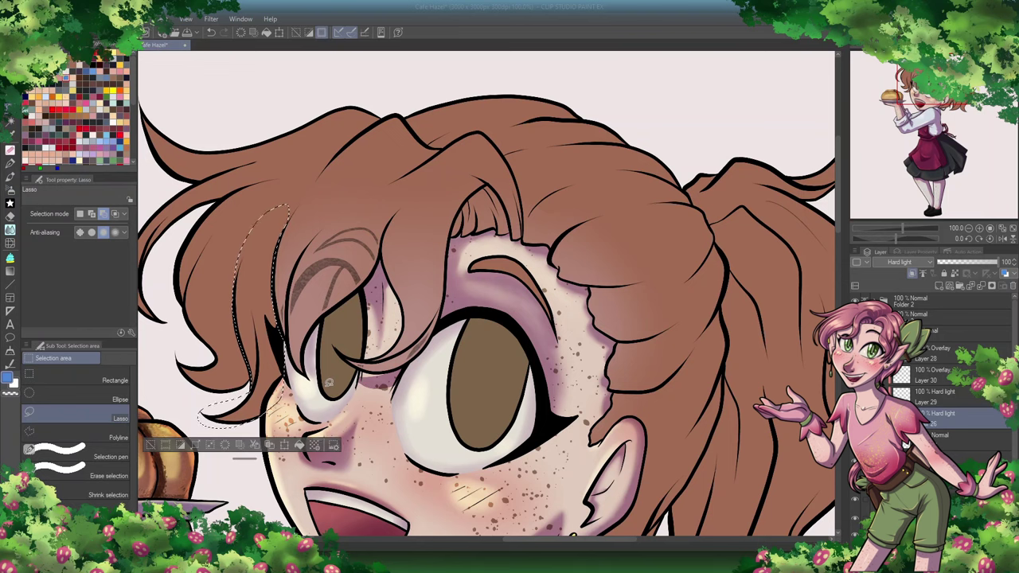
{"action": "mouse_move", "coordinate": [274, 219]}
{"action": "left_mouse_down"}
{"action": "mouse_move", "coordinate": [256, 396]}
{"action": "mouse_move", "coordinate": [485, 315]}
{"action": "left_mouse_up"}
{"action": "left_click_drag", "start_coordinate": [578, 282], "coordinate": [577, 285]}
{"action": "scroll", "coordinate": [571, 175], "scroll_direction": "up", "scroll_amount": 2}
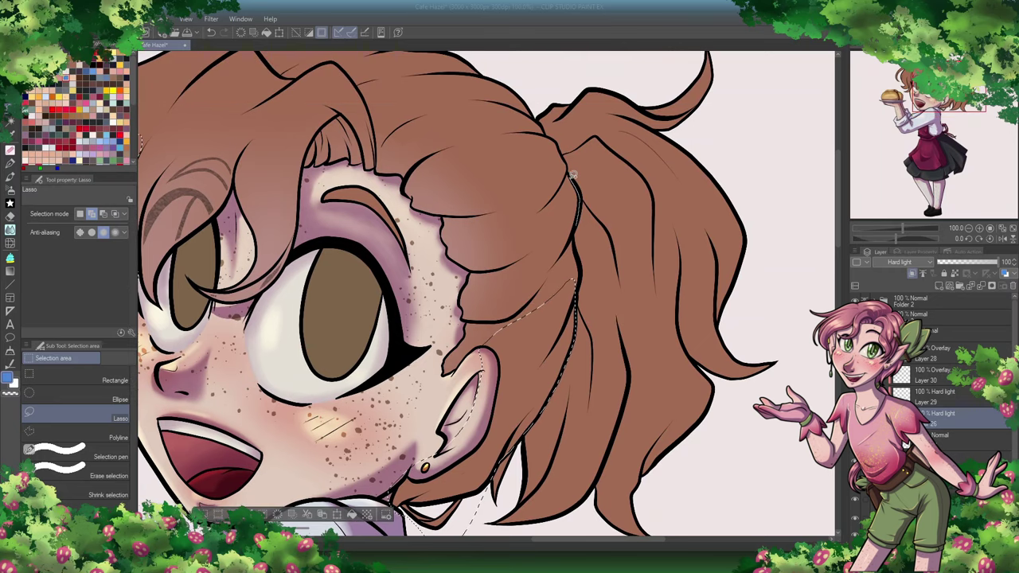
{"action": "mouse_move", "coordinate": [569, 76]}
{"action": "left_mouse_down"}
{"action": "mouse_move", "coordinate": [648, 356]}
{"action": "mouse_move", "coordinate": [579, 297]}
{"action": "left_mouse_up"}
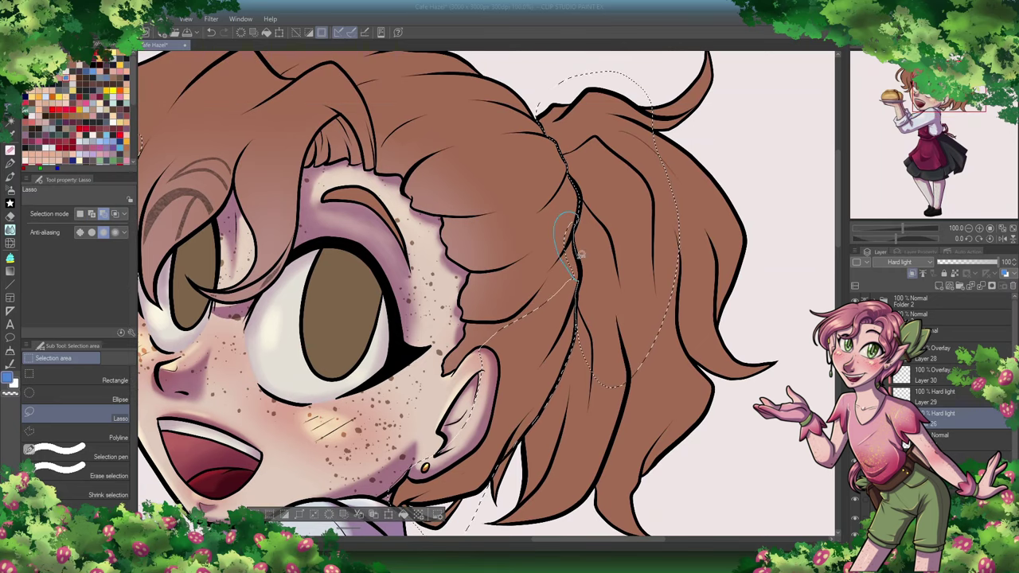
Step: Airbrush blue shadows into the selected hair with Soft 2 at size 131.7, clear the selection and soften the edges
{"action": "key", "text": "b"}
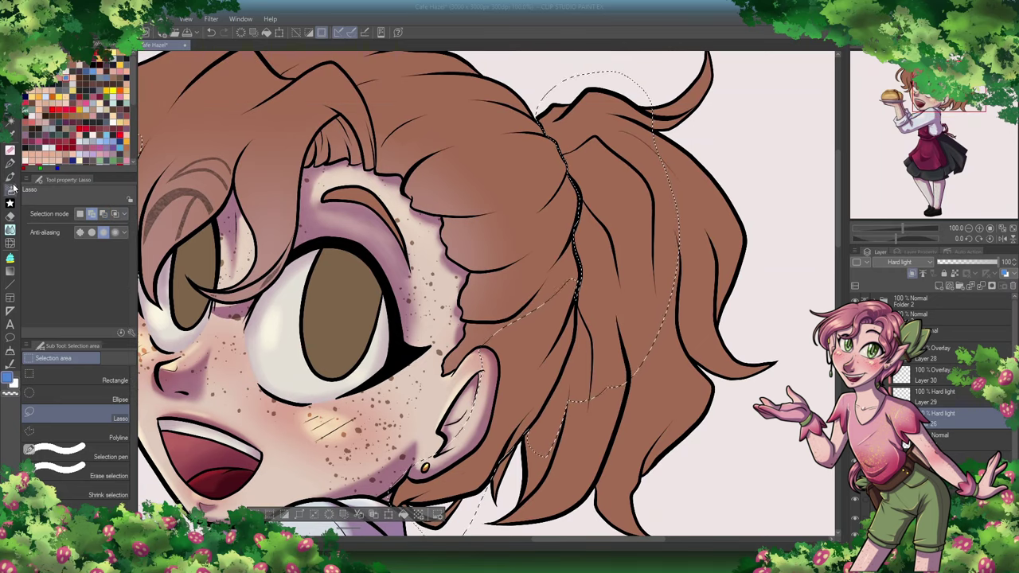
{"action": "left_click_drag", "start_coordinate": [501, 462], "coordinate": [577, 238]}
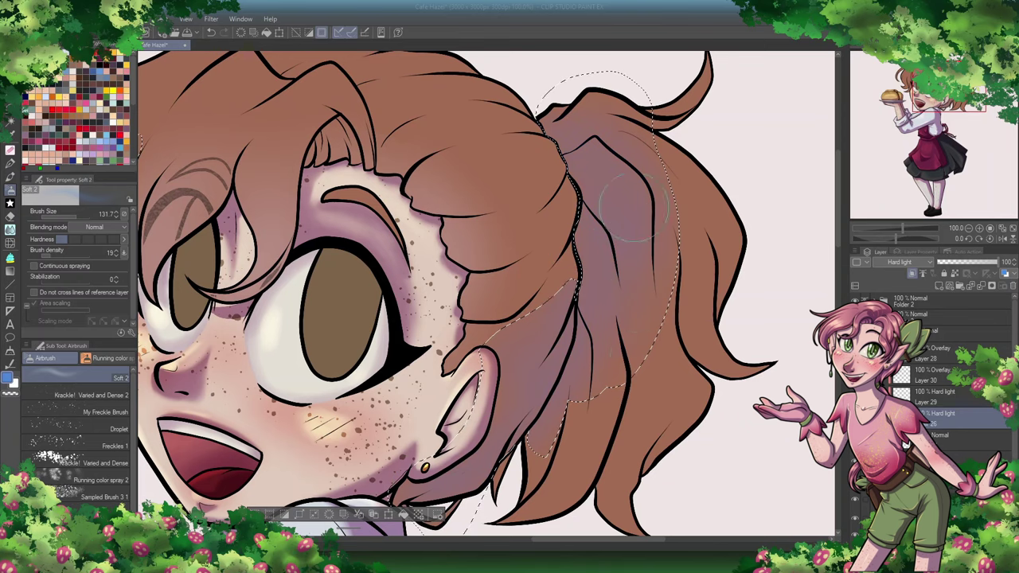
{"action": "scroll", "coordinate": [628, 206], "scroll_direction": "down", "scroll_amount": 3}
{"action": "scroll", "coordinate": [531, 190], "scroll_direction": "up", "scroll_amount": 3}
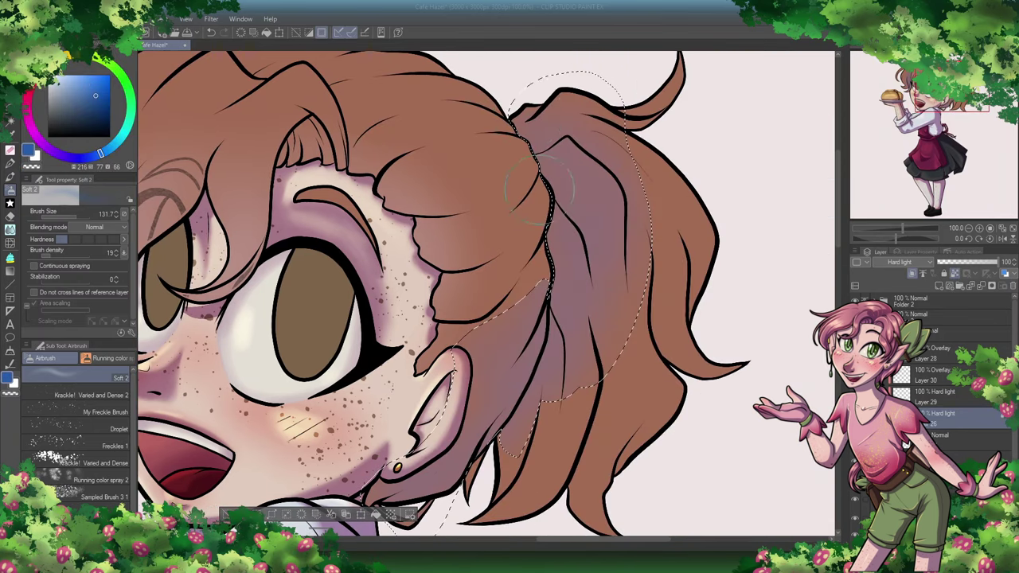
{"action": "scroll", "coordinate": [845, 278], "scroll_direction": "down", "scroll_amount": 2}
{"action": "key", "text": "ctrl+d"}
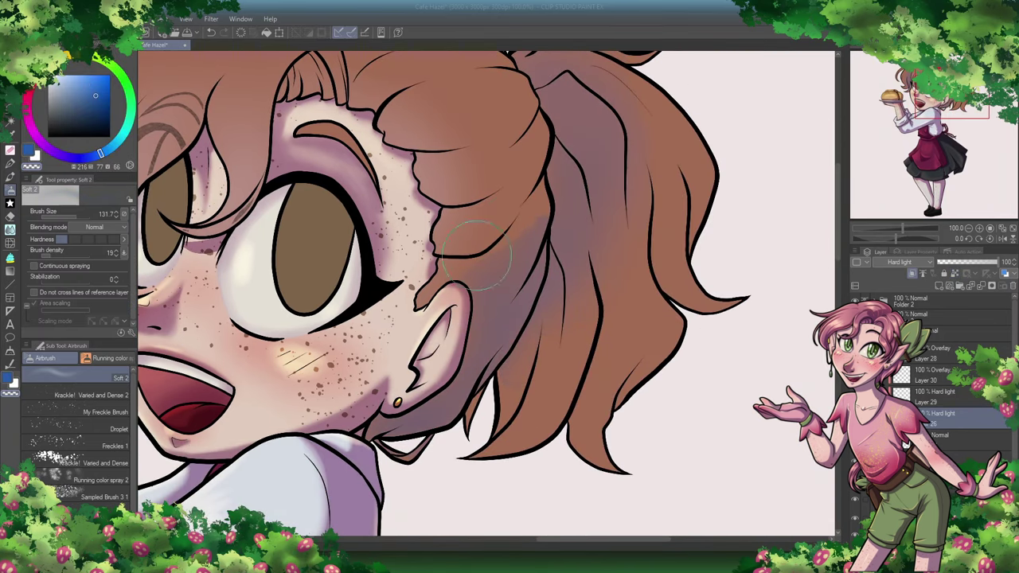
Step: Lasso the inner ponytail beside the head and deepen its blue shadows with Soft 2, blending them up to the ponytail's base
{"action": "scroll", "coordinate": [838, 253], "scroll_direction": "up", "scroll_amount": 4}
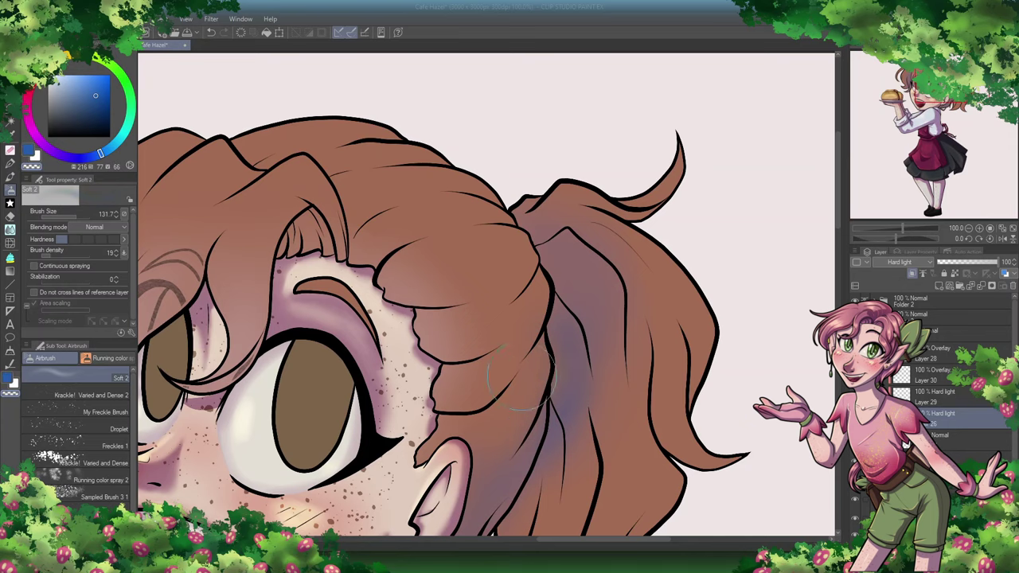
{"action": "key", "text": "m"}
{"action": "left_click_drag", "start_coordinate": [550, 385], "coordinate": [557, 446]}
{"action": "key", "text": "b"}
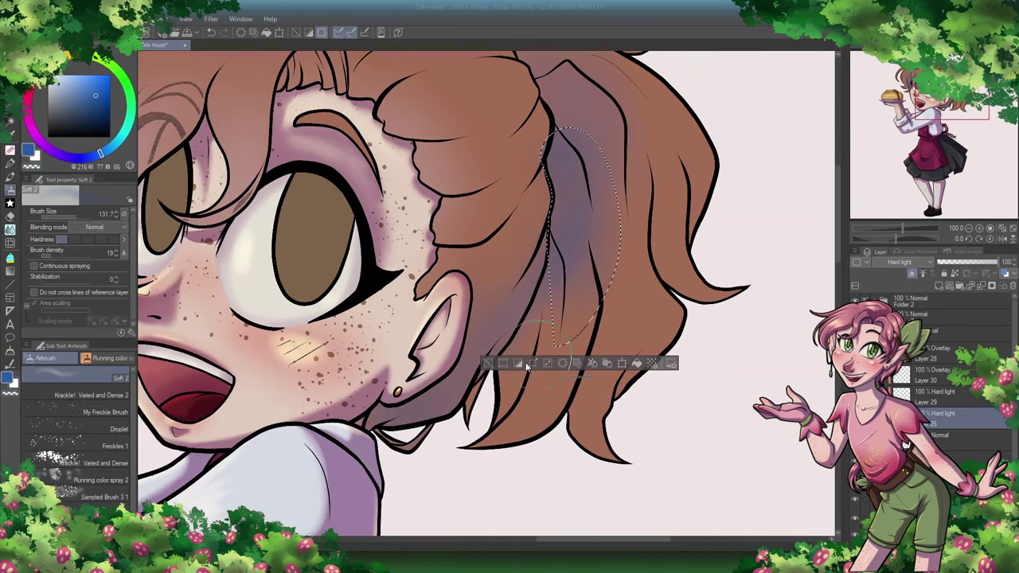
{"action": "scroll", "coordinate": [427, 297], "scroll_direction": "down", "scroll_amount": 5}
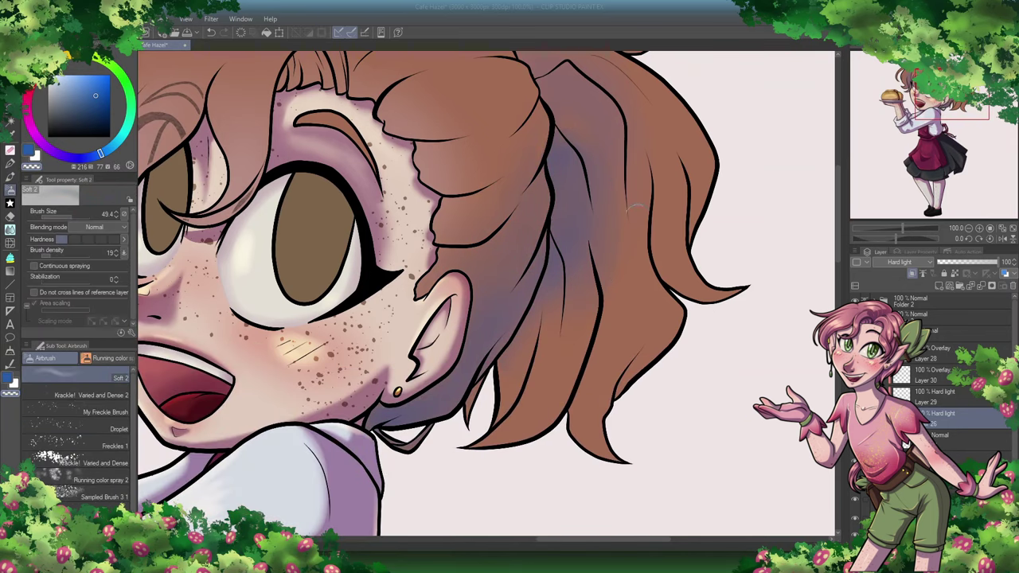
{"action": "left_click_drag", "start_coordinate": [575, 103], "coordinate": [594, 161]}
{"action": "scroll", "coordinate": [587, 173], "scroll_direction": "up", "scroll_amount": 4}
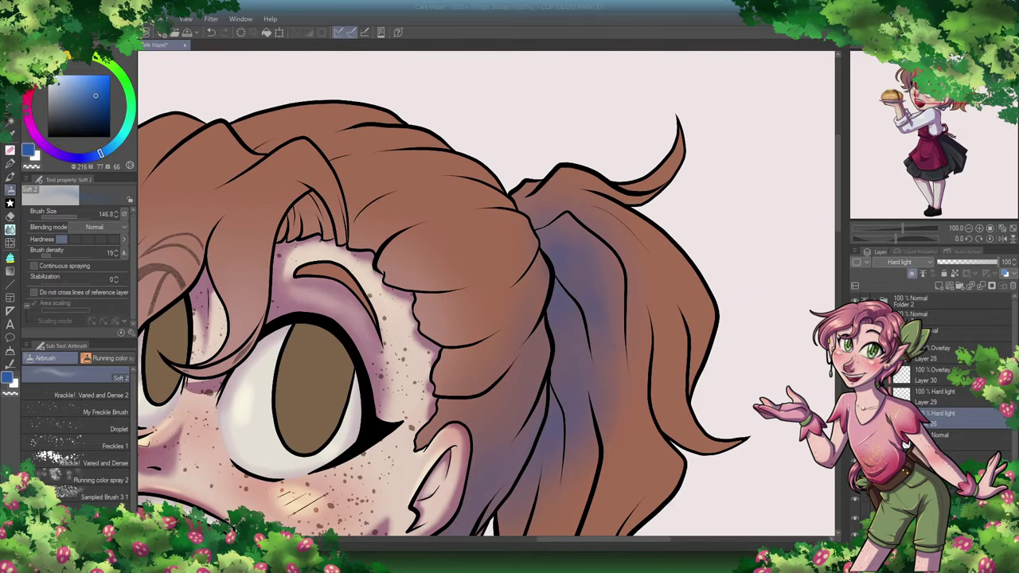
Step: On the Overlay layer Layer 28, airbrush a warm golden-orange glow over the bangs, crown and ponytail
{"action": "scroll", "coordinate": [485, 295], "scroll_direction": "down", "scroll_amount": 4}
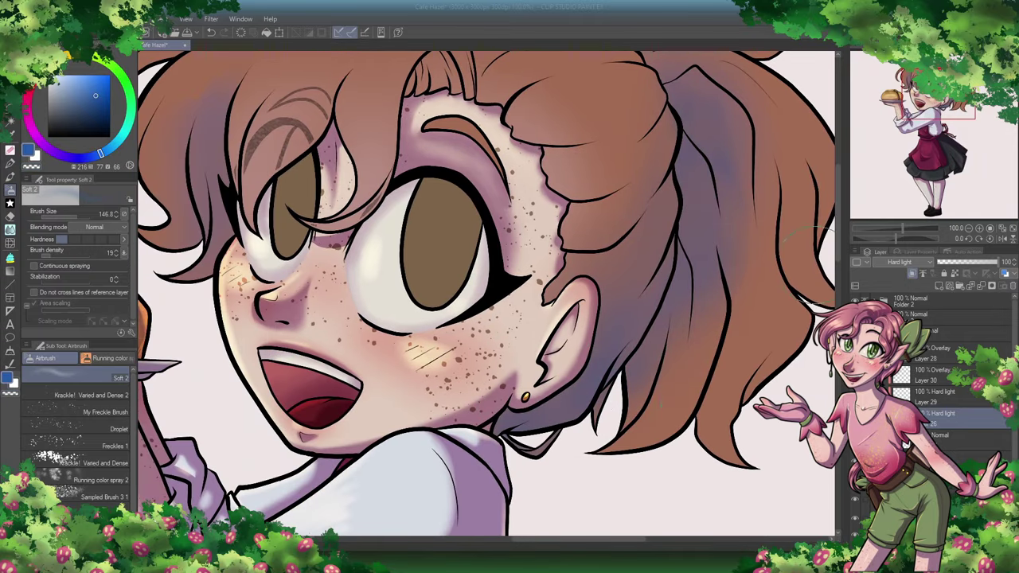
{"action": "scroll", "coordinate": [549, 358], "scroll_direction": "down", "scroll_amount": 2}
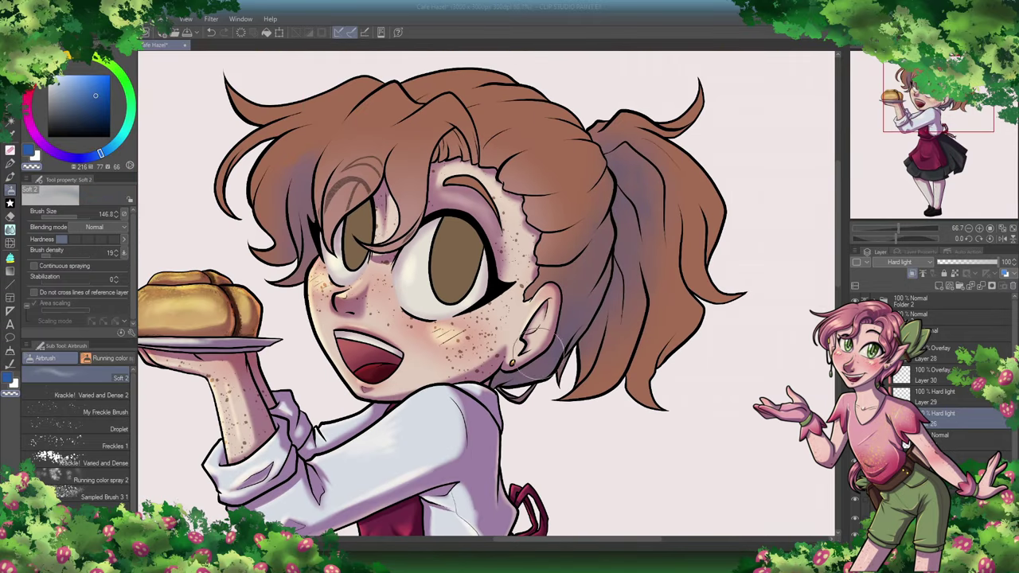
{"action": "scroll", "coordinate": [583, 548], "scroll_direction": "up", "scroll_amount": 2}
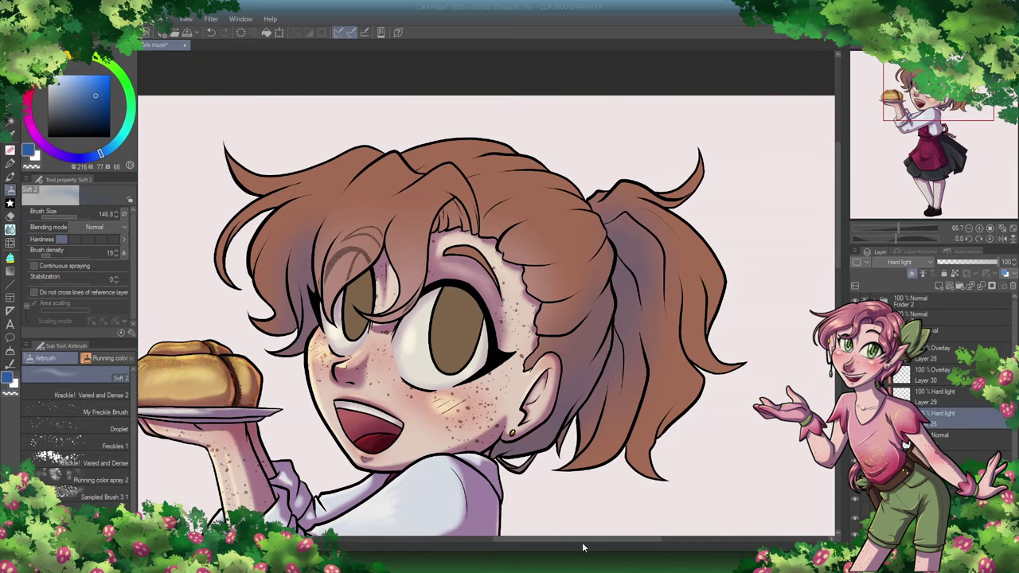
{"action": "left_click", "coordinate": [939, 348]}
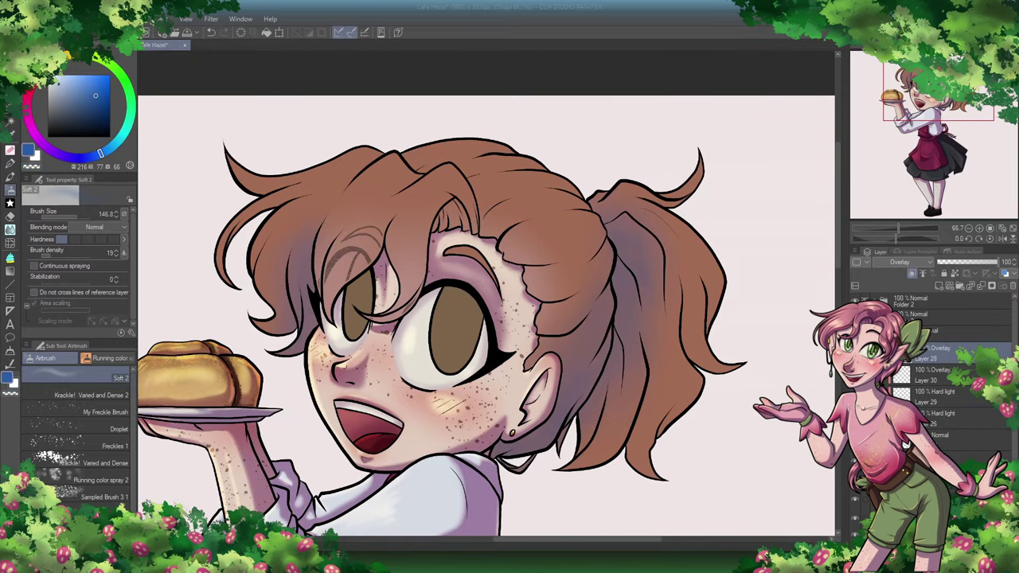
{"action": "left_click", "coordinate": [80, 87]}
{"action": "mouse_move", "coordinate": [366, 139]}
{"action": "left_mouse_down"}
{"action": "mouse_move", "coordinate": [557, 254]}
{"action": "mouse_move", "coordinate": [667, 421]}
{"action": "left_mouse_up"}
{"action": "left_click_drag", "start_coordinate": [239, 203], "coordinate": [517, 199]}
Step: On the Hard light layer Layer 29, paint crisp dark purple shadows behind the ear and along the outer ponytail with the Inking Pen at 76.4
{"action": "left_click", "coordinate": [939, 391]}
{"action": "key", "text": "p"}
{"action": "left_click_drag", "start_coordinate": [303, 351], "coordinate": [307, 345]}
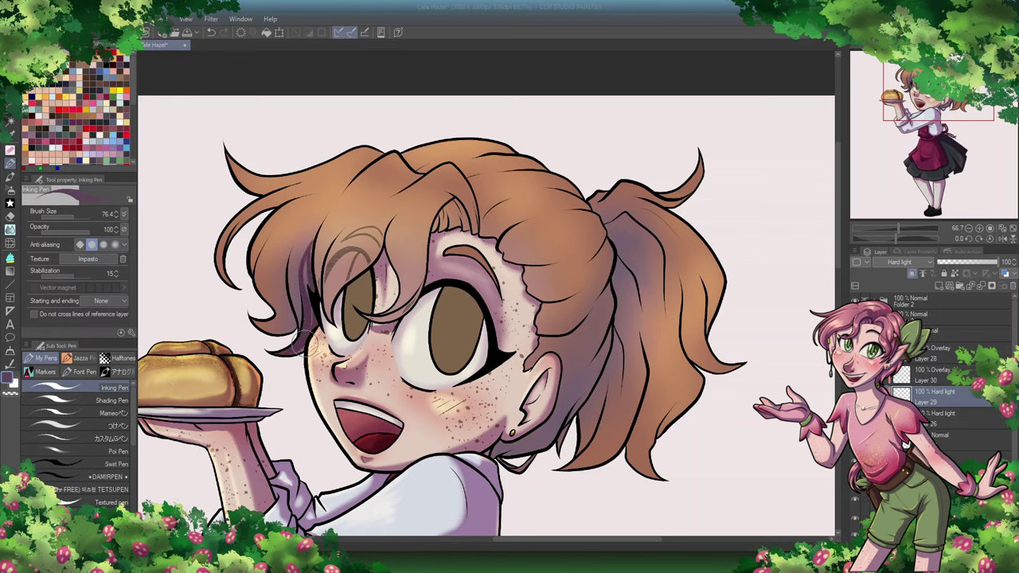
{"action": "left_click_drag", "start_coordinate": [567, 362], "coordinate": [609, 284]}
{"action": "mouse_move", "coordinate": [582, 323]}
{"action": "left_mouse_down"}
{"action": "mouse_move", "coordinate": [557, 430]}
{"action": "mouse_move", "coordinate": [600, 395]}
{"action": "mouse_move", "coordinate": [637, 334]}
{"action": "mouse_move", "coordinate": [629, 441]}
{"action": "mouse_move", "coordinate": [661, 462]}
{"action": "mouse_move", "coordinate": [677, 316]}
{"action": "mouse_move", "coordinate": [673, 334]}
{"action": "left_mouse_up"}
{"action": "mouse_move", "coordinate": [674, 274]}
{"action": "left_mouse_down"}
{"action": "mouse_move", "coordinate": [702, 363]}
{"action": "mouse_move", "coordinate": [716, 336]}
{"action": "mouse_move", "coordinate": [641, 200]}
{"action": "left_mouse_up"}
Step: Paint tapered shadow shapes along the inner ponytail strands and up toward the flicked strand at its base
{"action": "scroll", "coordinate": [836, 231], "scroll_direction": "up", "scroll_amount": 2}
{"action": "left_click_drag", "start_coordinate": [607, 263], "coordinate": [618, 390]}
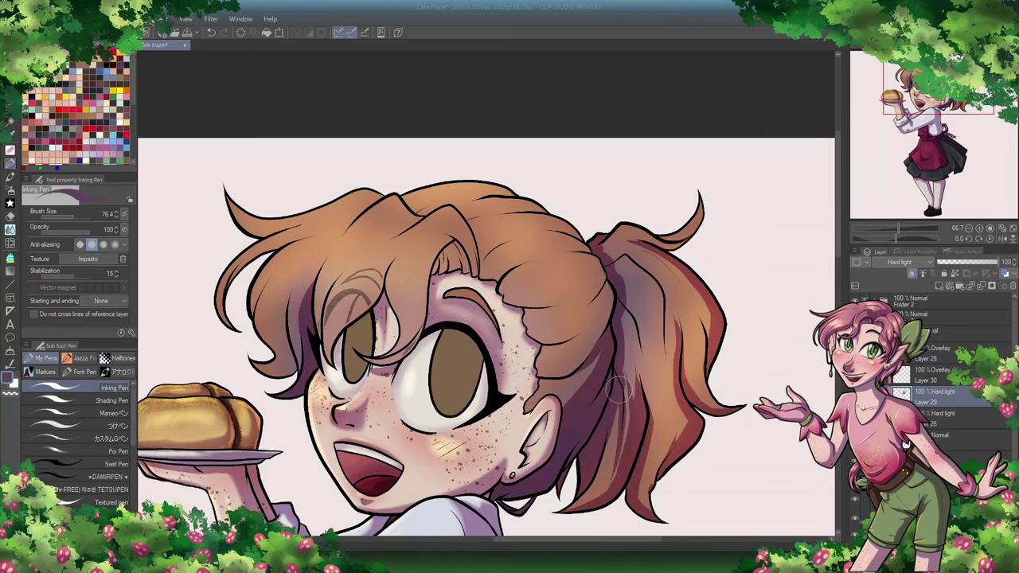
{"action": "mouse_move", "coordinate": [624, 260]}
{"action": "left_mouse_down"}
{"action": "mouse_move", "coordinate": [651, 295]}
{"action": "mouse_move", "coordinate": [658, 352]}
{"action": "left_mouse_up"}
{"action": "mouse_move", "coordinate": [633, 250]}
{"action": "left_mouse_down"}
{"action": "mouse_move", "coordinate": [664, 232]}
{"action": "mouse_move", "coordinate": [668, 252]}
{"action": "mouse_move", "coordinate": [649, 235]}
{"action": "mouse_move", "coordinate": [700, 187]}
{"action": "left_mouse_up"}
{"action": "key", "text": "p"}
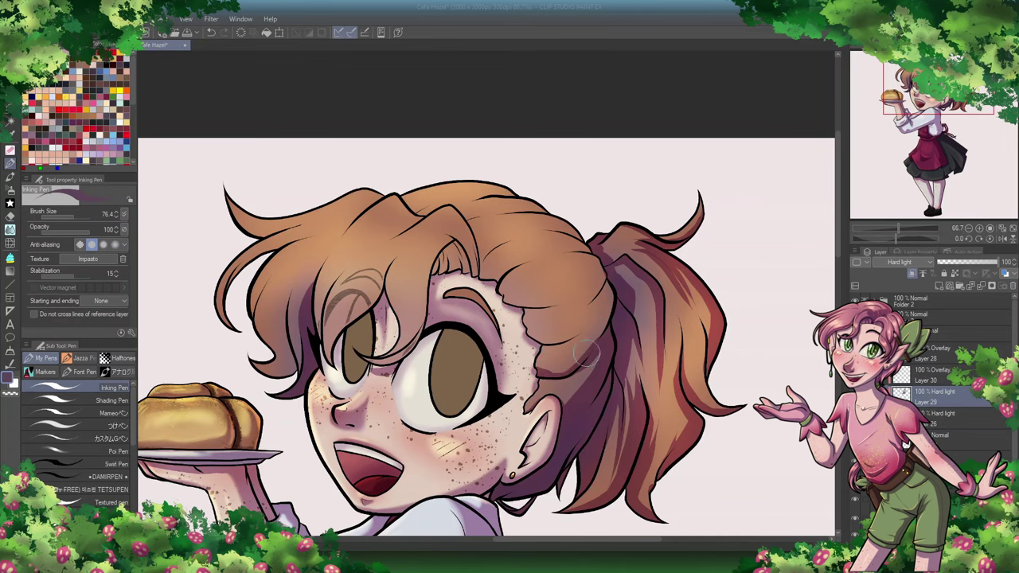
Step: Paint Hard light shadows under the swept-back tufts above the ear, in the bangs' folds and beneath the front lock
{"action": "left_click_drag", "start_coordinate": [507, 301], "coordinate": [579, 290]}
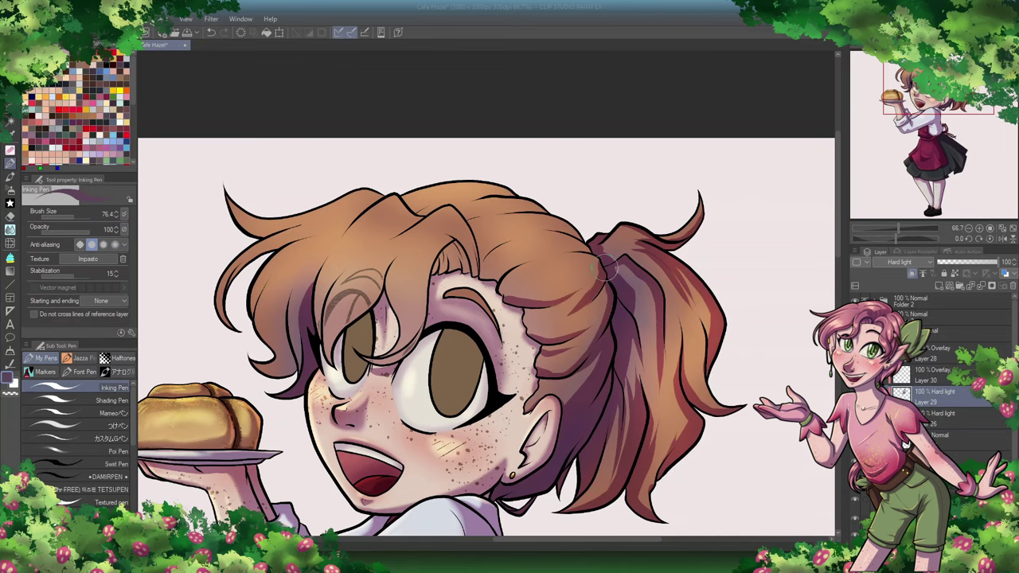
{"action": "scroll", "coordinate": [314, 330], "scroll_direction": "up", "scroll_amount": 2}
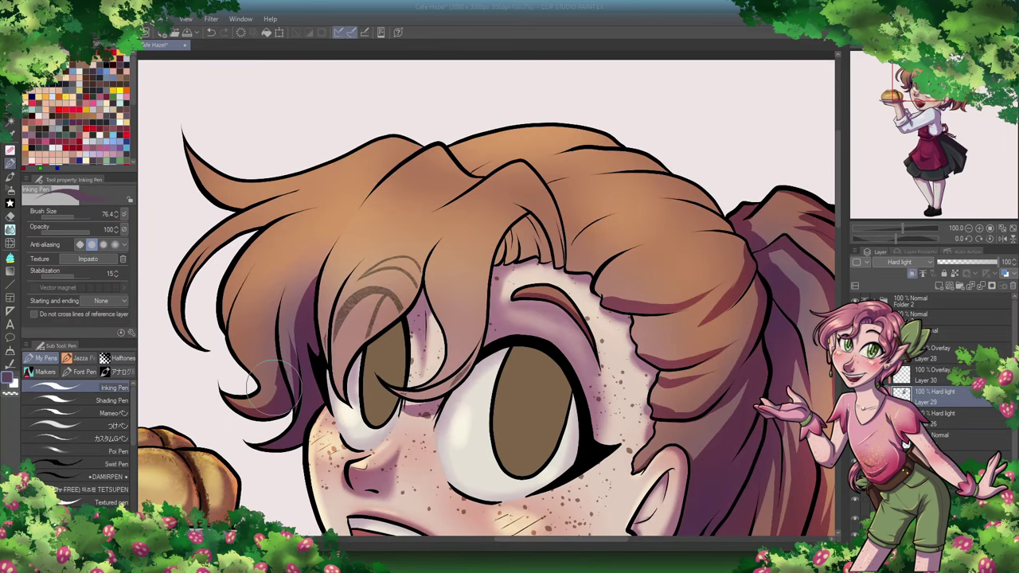
{"action": "key", "text": "p"}
{"action": "left_click_drag", "start_coordinate": [420, 229], "coordinate": [388, 312]}
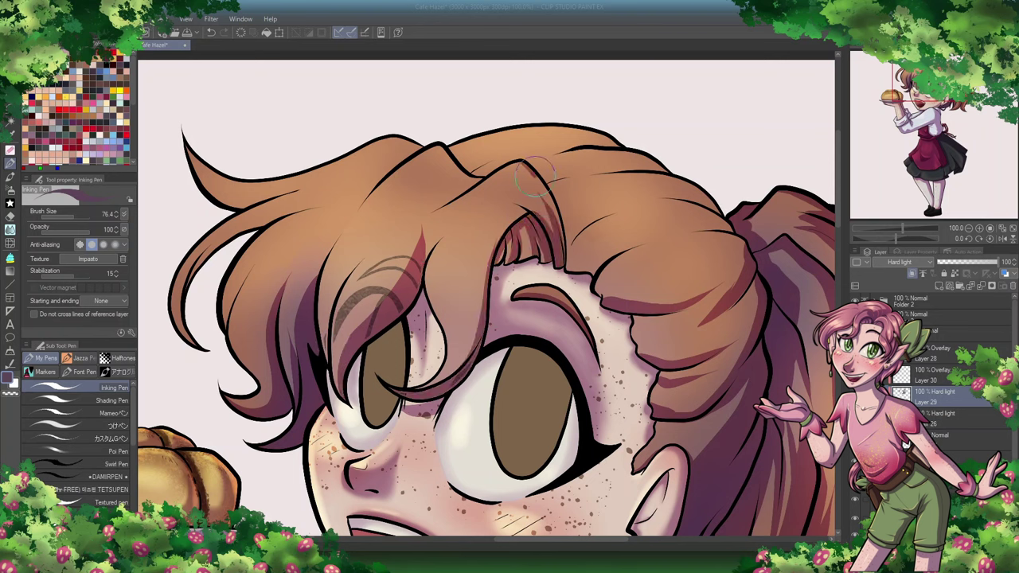
{"action": "left_click_drag", "start_coordinate": [529, 181], "coordinate": [489, 261]}
{"action": "mouse_move", "coordinate": [475, 181]}
{"action": "left_mouse_down"}
{"action": "mouse_move", "coordinate": [424, 216]}
{"action": "mouse_move", "coordinate": [375, 204]}
{"action": "left_mouse_up"}
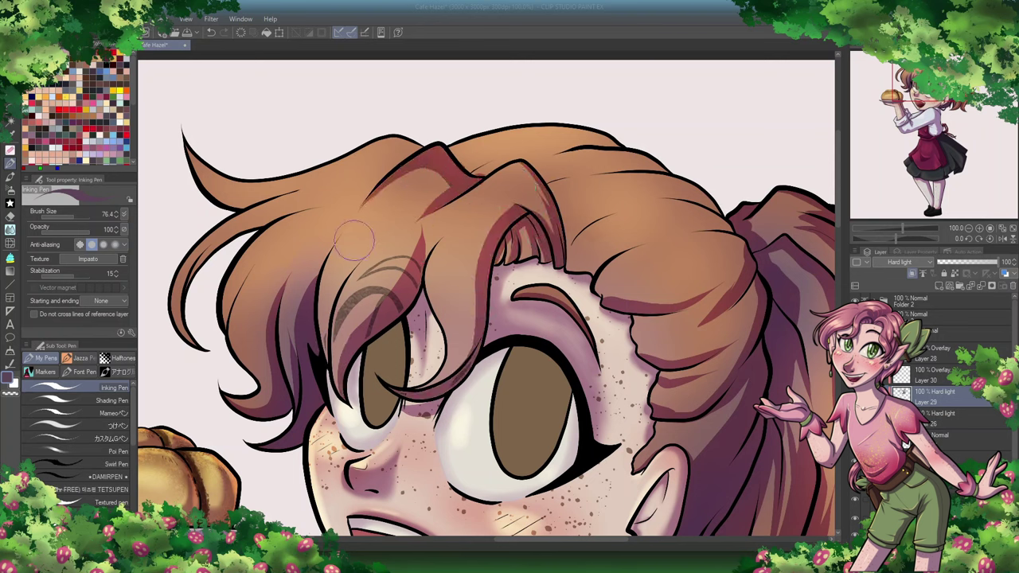
Step: Add tapered shadow strokes between the swept-back strands from the hairline to the crown, erasing to sharpen their shapes
{"action": "left_click_drag", "start_coordinate": [636, 213], "coordinate": [569, 271]}
{"action": "mouse_move", "coordinate": [734, 231]}
{"action": "left_mouse_down"}
{"action": "mouse_move", "coordinate": [672, 263]}
{"action": "mouse_move", "coordinate": [644, 200]}
{"action": "mouse_move", "coordinate": [593, 159]}
{"action": "left_mouse_up"}
{"action": "left_click_drag", "start_coordinate": [700, 191], "coordinate": [553, 151]}
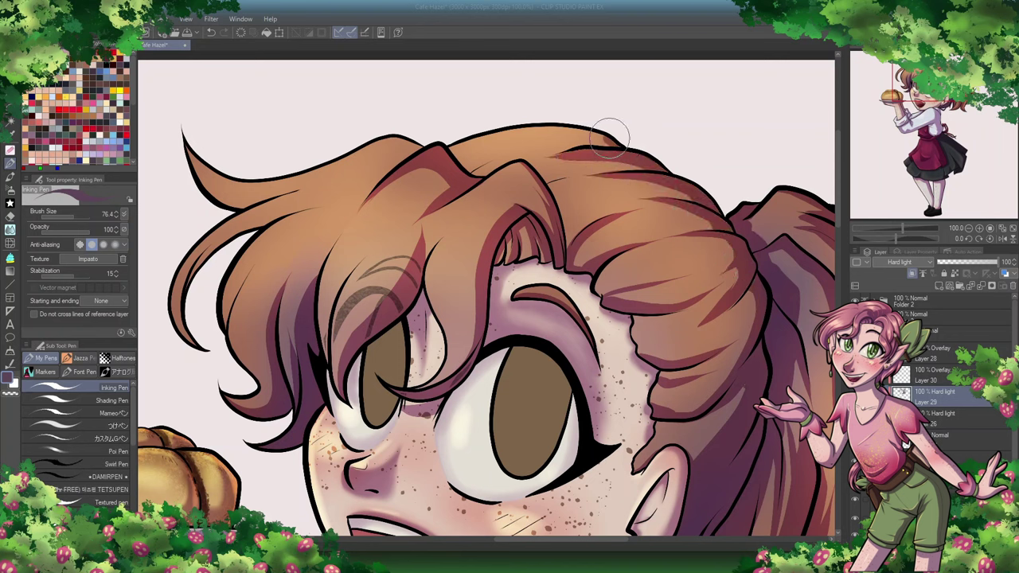
{"action": "left_click_drag", "start_coordinate": [609, 137], "coordinate": [469, 167]}
{"action": "key", "text": "e"}
{"action": "left_click_drag", "start_coordinate": [551, 133], "coordinate": [518, 151]}
{"action": "key", "text": "p"}
{"action": "left_click_drag", "start_coordinate": [557, 259], "coordinate": [609, 201]}
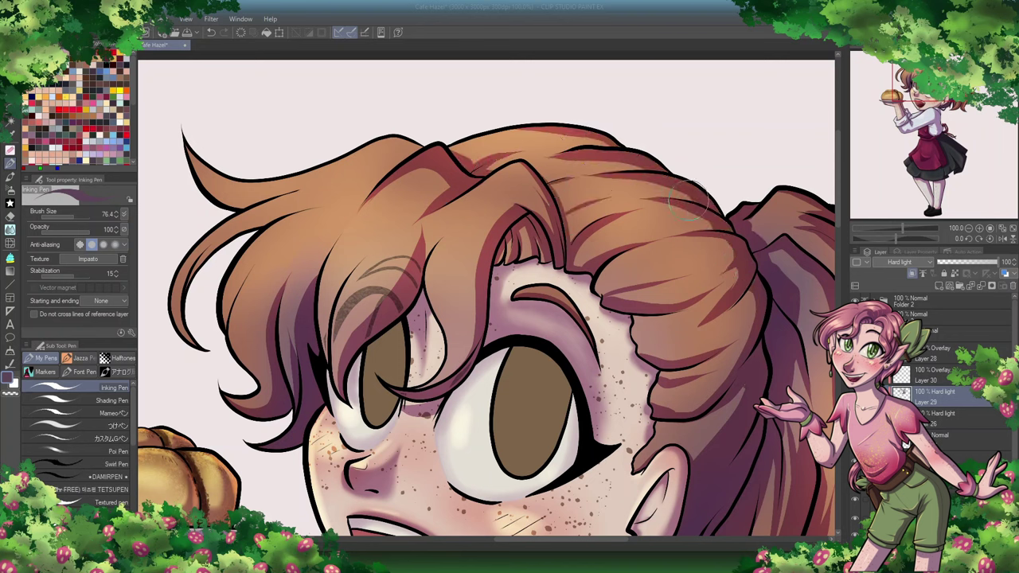
Step: Refine the bangs' shadows by erasing their edges and repainting thin strand shadows toward the flicked tips
{"action": "key", "text": "e"}
{"action": "left_click_drag", "start_coordinate": [469, 207], "coordinate": [350, 318]}
{"action": "key", "text": "p"}
{"action": "left_click_drag", "start_coordinate": [382, 247], "coordinate": [454, 183]}
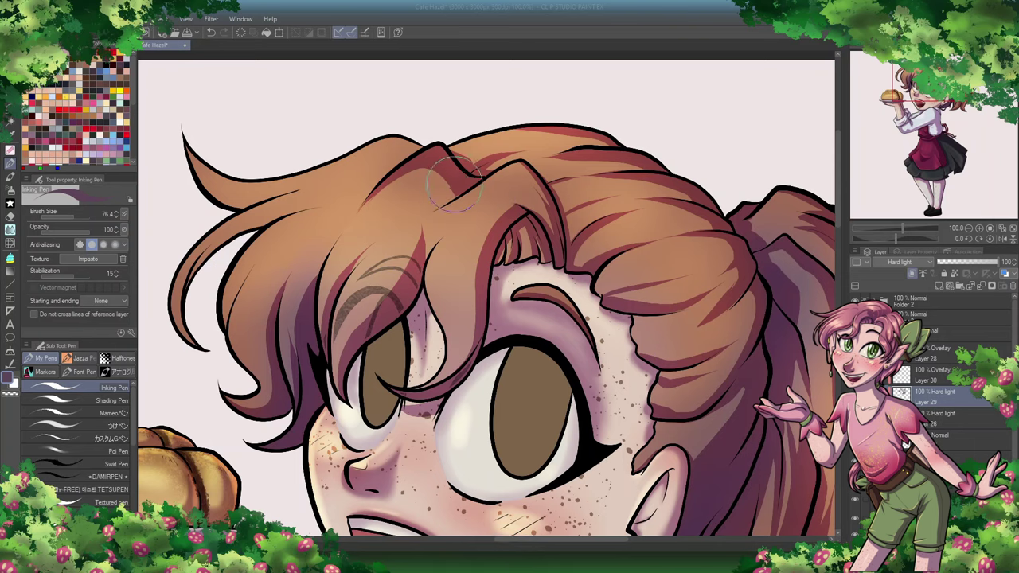
{"action": "key", "text": "e"}
{"action": "left_click_drag", "start_coordinate": [405, 137], "coordinate": [411, 150]}
{"action": "mouse_move", "coordinate": [333, 249]}
{"action": "left_mouse_down"}
{"action": "mouse_move", "coordinate": [251, 290]}
{"action": "mouse_move", "coordinate": [227, 251]}
{"action": "mouse_move", "coordinate": [238, 227]}
{"action": "mouse_move", "coordinate": [191, 151]}
{"action": "left_mouse_up"}
{"action": "key", "text": "minus"}
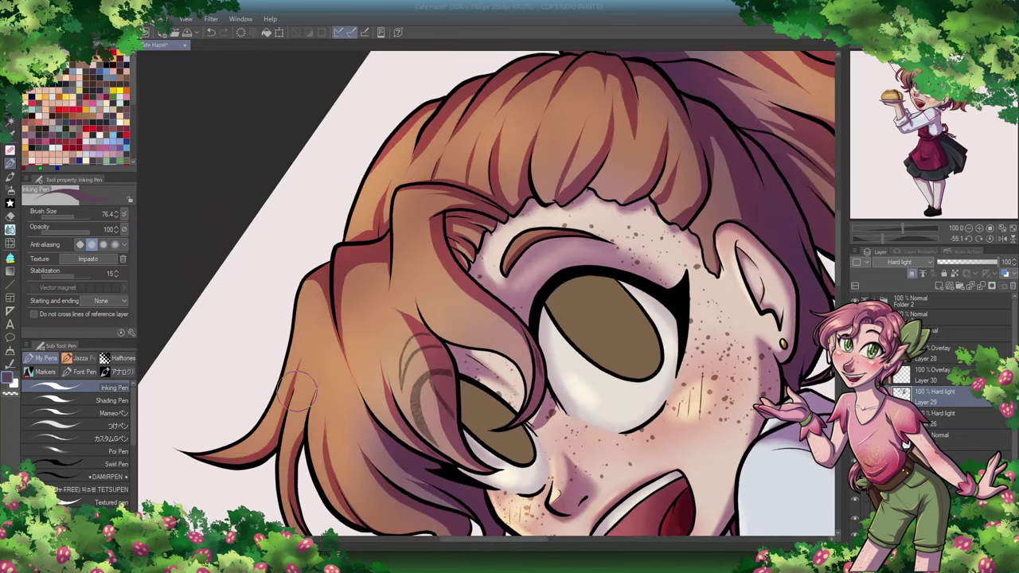
{"action": "key", "text": "e"}
{"action": "key", "text": "ctrl+at"}
{"action": "key", "text": "ctrl+minus"}
Step: On the Overlay layer Layer 30, paint pale yellow strand highlights and rim lines across the bangs and front lock with the Inking Pen
{"action": "left_click", "coordinate": [935, 371]}
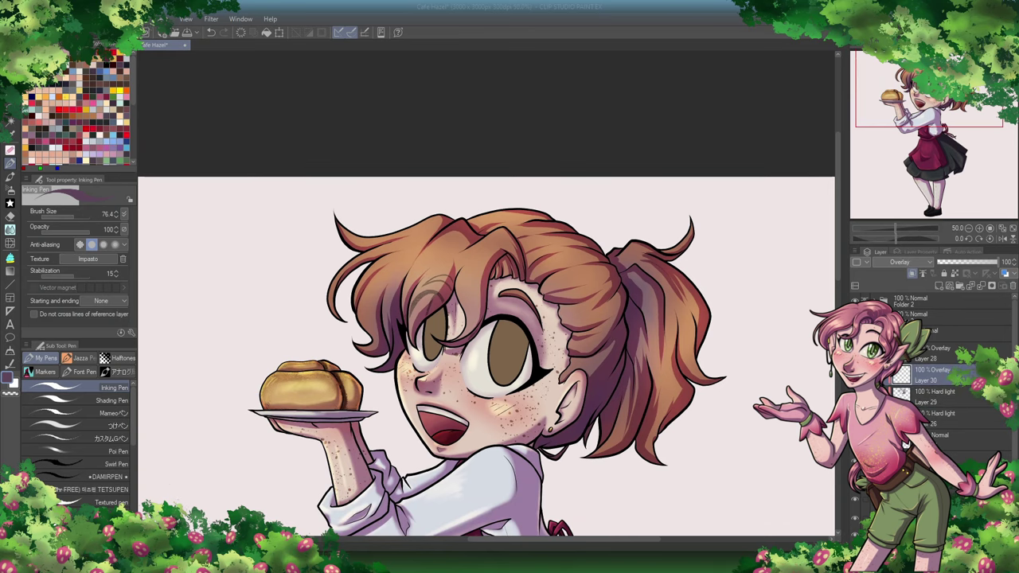
{"action": "key", "text": "ctrl+plus"}
{"action": "key", "text": "ctrl+plus"}
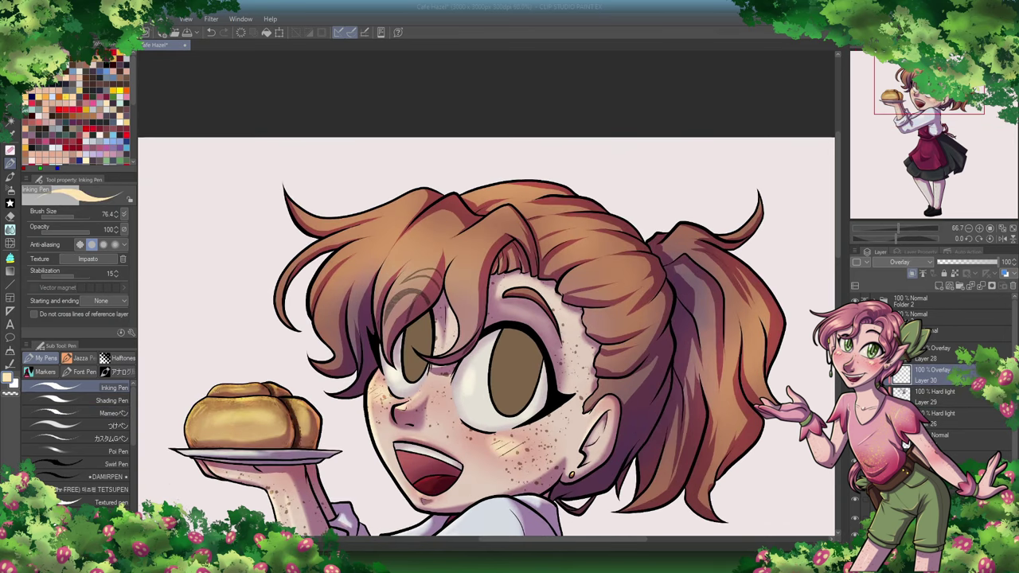
{"action": "key", "text": "b"}
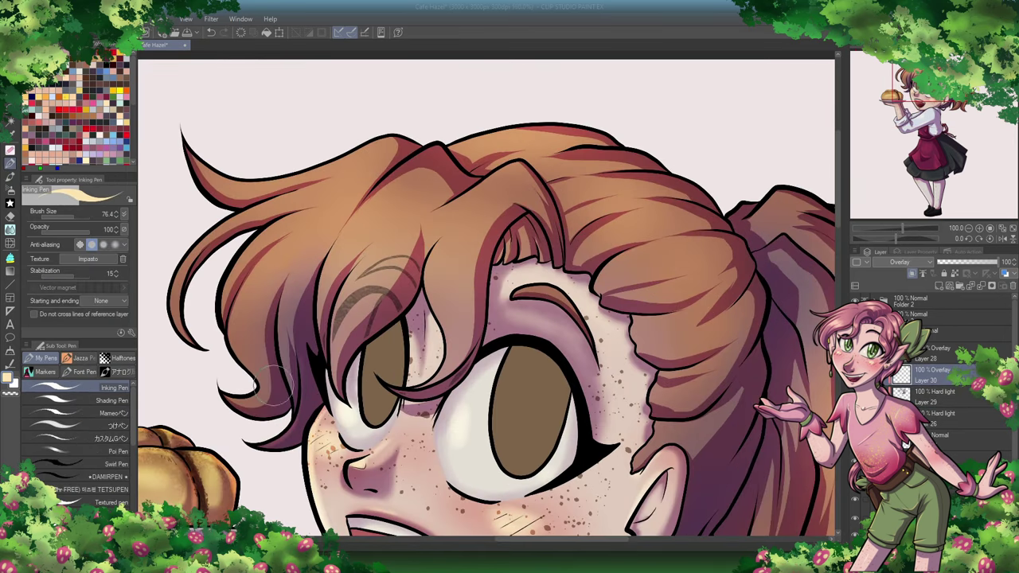
{"action": "key", "text": "p"}
{"action": "mouse_move", "coordinate": [288, 354]}
{"action": "left_mouse_down"}
{"action": "mouse_move", "coordinate": [283, 326]}
{"action": "mouse_move", "coordinate": [238, 398]}
{"action": "mouse_move", "coordinate": [311, 394]}
{"action": "mouse_move", "coordinate": [339, 442]}
{"action": "mouse_move", "coordinate": [318, 413]}
{"action": "mouse_move", "coordinate": [335, 430]}
{"action": "mouse_move", "coordinate": [362, 402]}
{"action": "left_mouse_up"}
{"action": "left_click", "coordinate": [210, 32]}
{"action": "key", "text": "ctrl+@"}
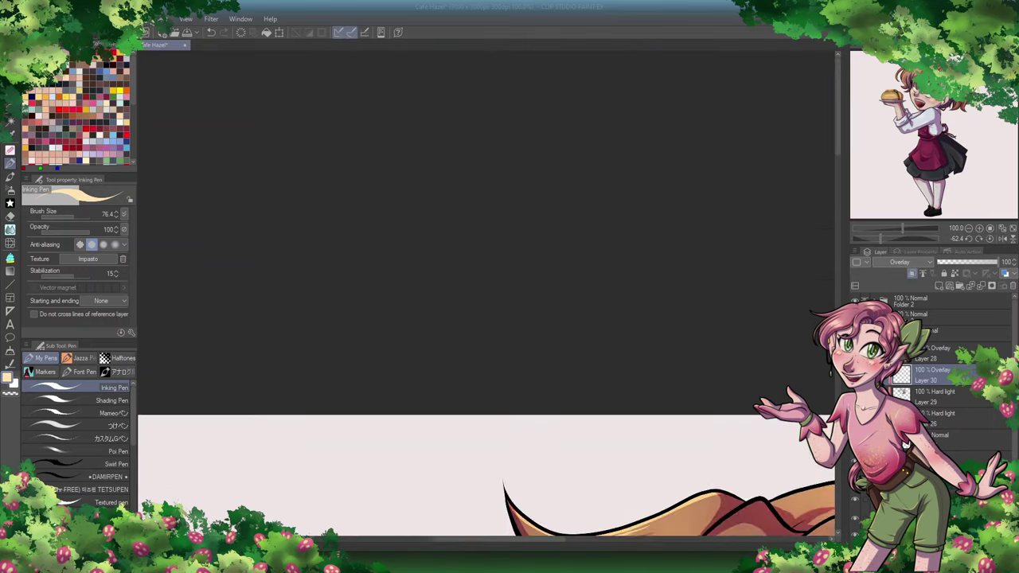
{"action": "mouse_move", "coordinate": [471, 295]}
{"action": "left_mouse_down"}
{"action": "mouse_move", "coordinate": [498, 307]}
{"action": "mouse_move", "coordinate": [521, 298]}
{"action": "mouse_move", "coordinate": [450, 409]}
{"action": "left_mouse_up"}
{"action": "left_click_drag", "start_coordinate": [364, 390], "coordinate": [377, 339]}
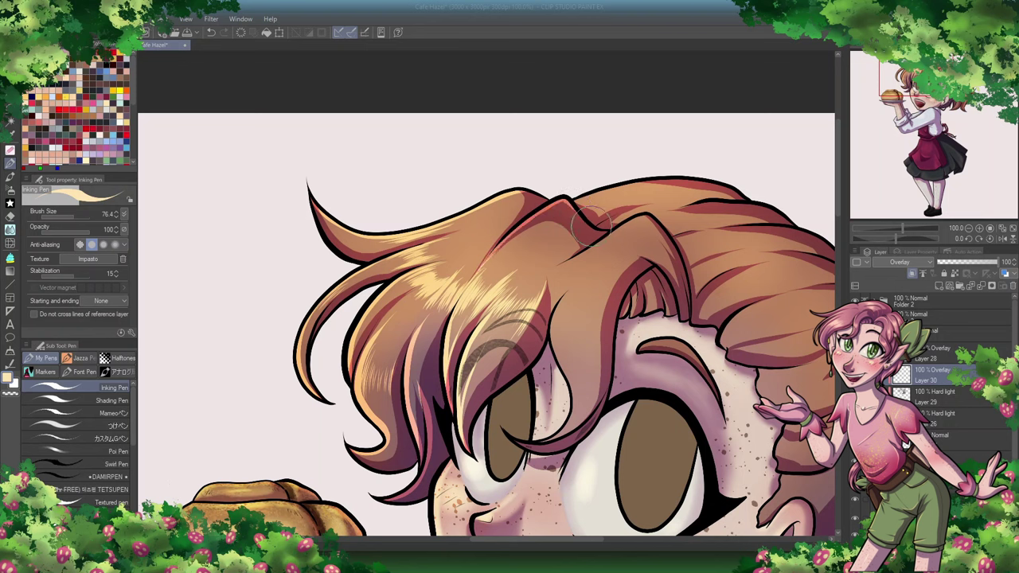
{"action": "key", "text": "e"}
{"action": "mouse_move", "coordinate": [567, 317]}
{"action": "left_mouse_down"}
{"action": "mouse_move", "coordinate": [581, 312]}
{"action": "mouse_move", "coordinate": [576, 330]}
{"action": "left_mouse_up"}
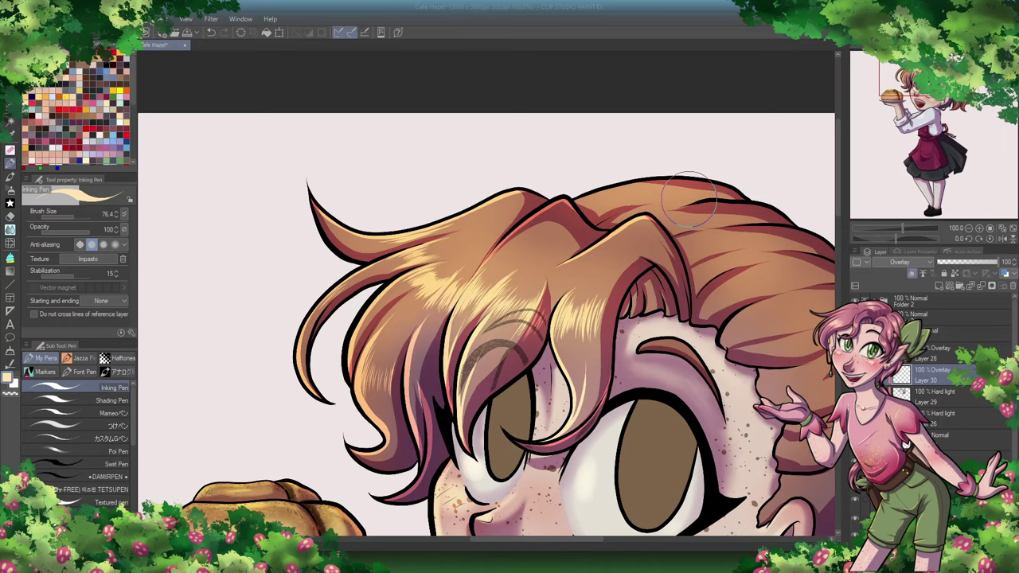
Step: Paint a band of fine pale yellow strand highlights across the crown's swept-back hair sections
{"action": "key", "text": "p"}
{"action": "left_click_drag", "start_coordinate": [720, 409], "coordinate": [358, 287]}
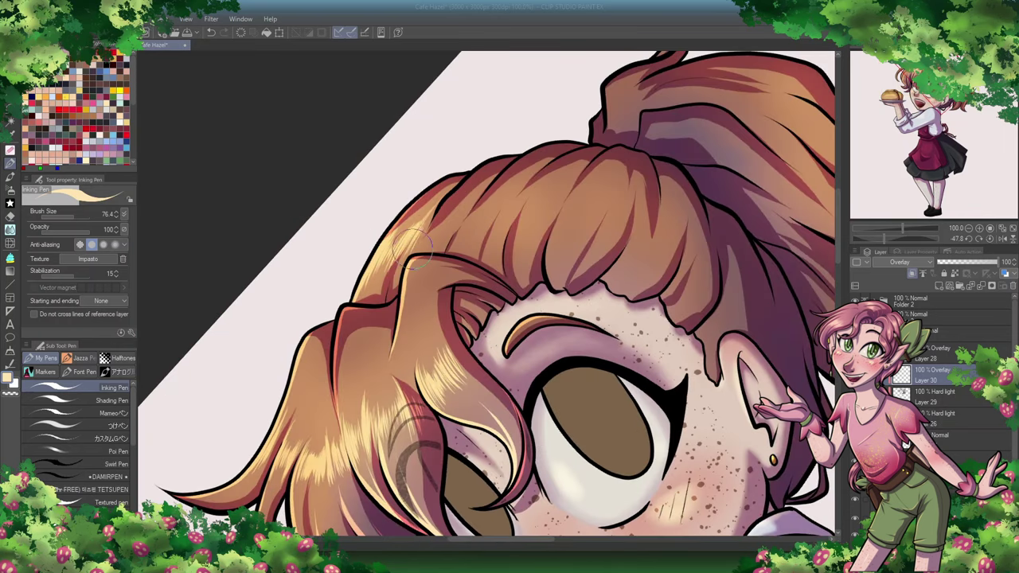
{"action": "mouse_move", "coordinate": [413, 249]}
{"action": "left_mouse_down"}
{"action": "mouse_move", "coordinate": [469, 203]}
{"action": "mouse_move", "coordinate": [481, 228]}
{"action": "mouse_move", "coordinate": [549, 155]}
{"action": "left_mouse_up"}
{"action": "left_click_drag", "start_coordinate": [478, 239], "coordinate": [526, 160]}
{"action": "left_click_drag", "start_coordinate": [517, 203], "coordinate": [605, 136]}
{"action": "mouse_move", "coordinate": [497, 226]}
{"action": "left_mouse_down"}
{"action": "mouse_move", "coordinate": [580, 147]}
{"action": "mouse_move", "coordinate": [549, 177]}
{"action": "left_mouse_up"}
{"action": "left_click_drag", "start_coordinate": [517, 243], "coordinate": [575, 169]}
{"action": "mouse_move", "coordinate": [549, 288]}
{"action": "left_mouse_down"}
{"action": "mouse_move", "coordinate": [604, 153]}
{"action": "mouse_move", "coordinate": [586, 201]}
{"action": "mouse_move", "coordinate": [605, 179]}
{"action": "left_mouse_up"}
{"action": "left_click_drag", "start_coordinate": [577, 274], "coordinate": [618, 194]}
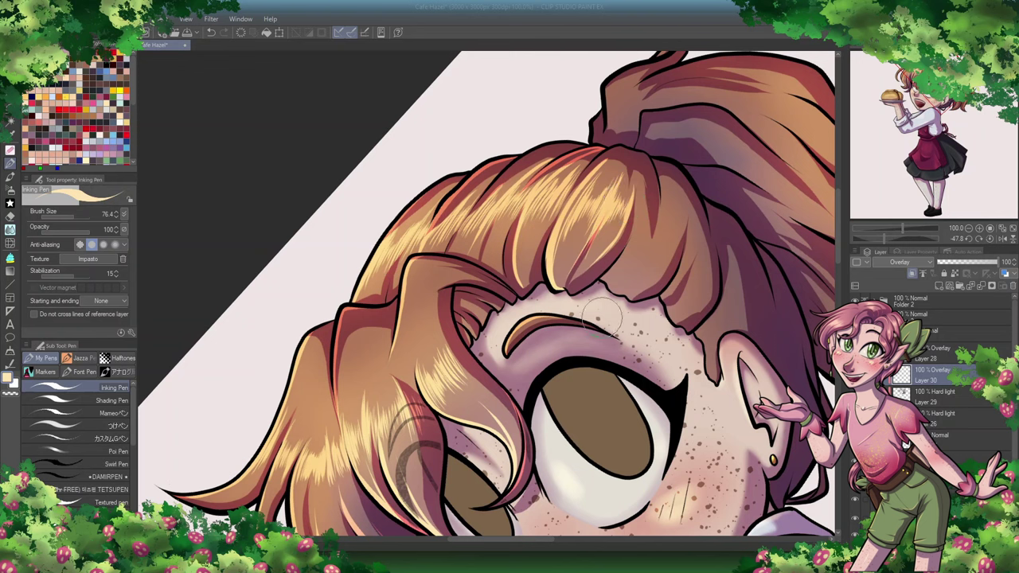
Step: Continue the fine highlights and light edge lines over the side tufts down to the hair above the ear
{"action": "left_click_drag", "start_coordinate": [609, 280], "coordinate": [640, 203]}
{"action": "left_click_drag", "start_coordinate": [645, 247], "coordinate": [597, 151]}
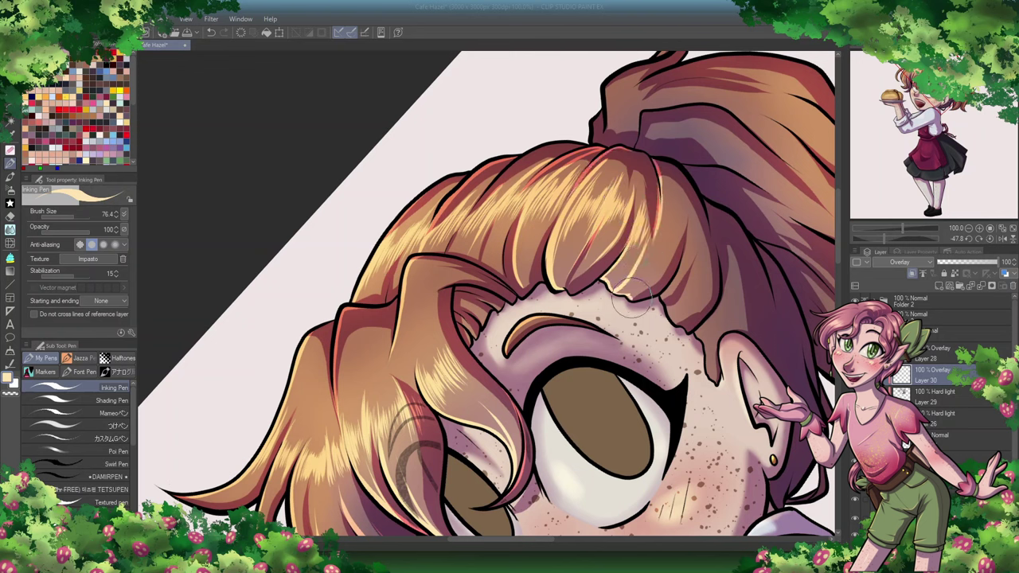
{"action": "left_click_drag", "start_coordinate": [659, 239], "coordinate": [691, 190]}
{"action": "left_click_drag", "start_coordinate": [678, 262], "coordinate": [705, 277]}
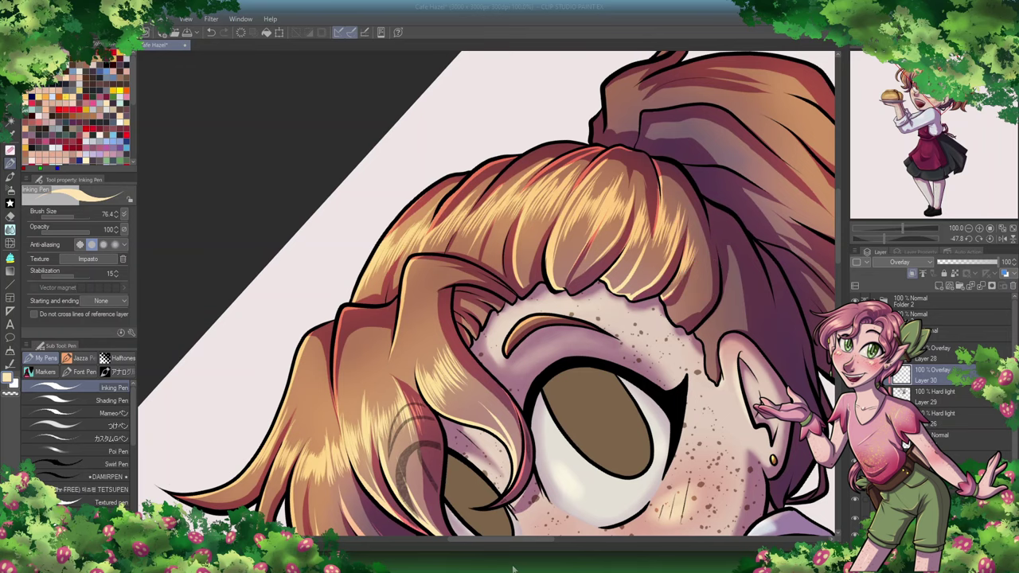
{"action": "left_click_drag", "start_coordinate": [685, 322], "coordinate": [693, 243]}
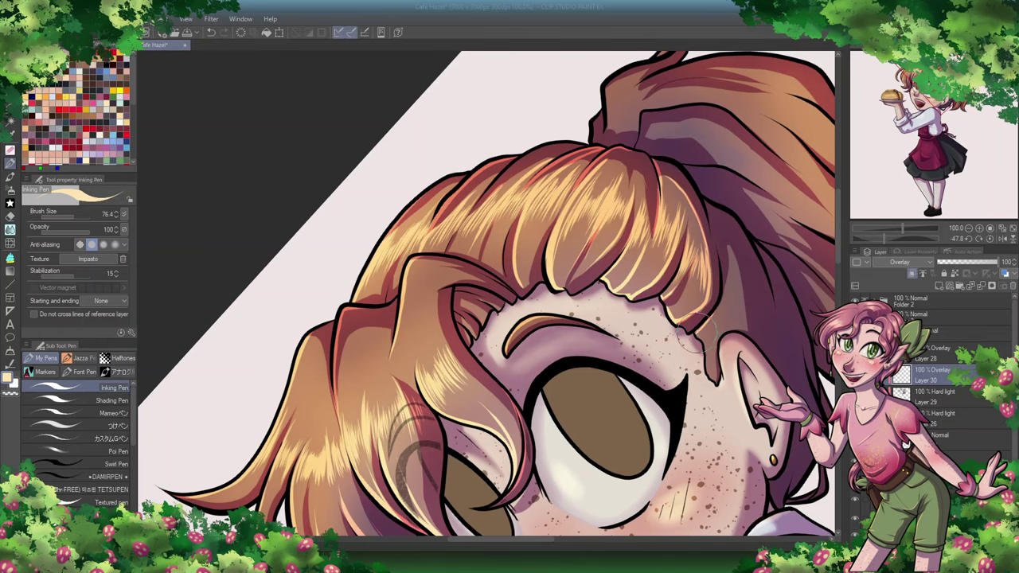
{"action": "left_click_drag", "start_coordinate": [716, 310], "coordinate": [740, 286]}
{"action": "key", "text": "ctrl+@"}
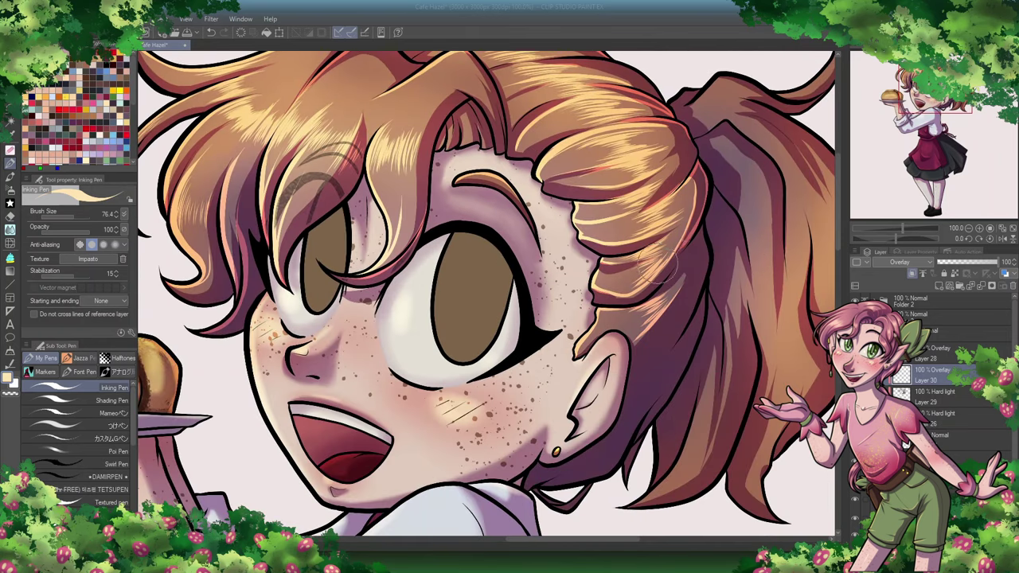
Step: Paint thin highlight strokes on the lower side hair behind the ear and toward the nape
{"action": "left_click_drag", "start_coordinate": [686, 334], "coordinate": [700, 207]}
{"action": "left_click_drag", "start_coordinate": [678, 301], "coordinate": [654, 361]}
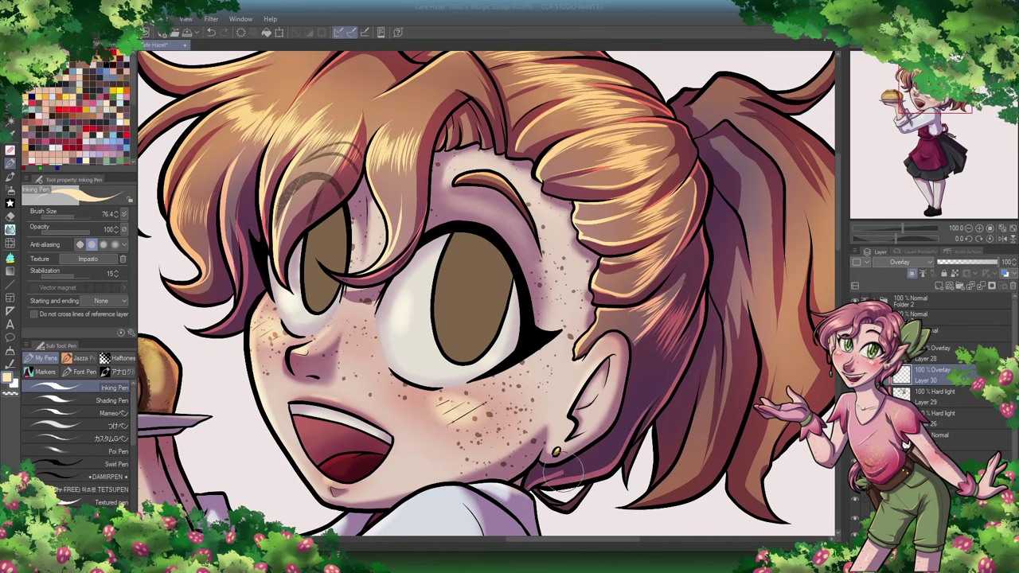
{"action": "mouse_move", "coordinate": [716, 306]}
{"action": "left_mouse_down"}
{"action": "mouse_move", "coordinate": [677, 390]}
{"action": "mouse_move", "coordinate": [684, 350]}
{"action": "left_mouse_up"}
{"action": "mouse_move", "coordinate": [700, 390]}
{"action": "left_mouse_down"}
{"action": "mouse_move", "coordinate": [637, 510]}
{"action": "mouse_move", "coordinate": [660, 502]}
{"action": "left_mouse_up"}
Step: Highlight the ponytail's base, the upward flick and the outer curled lock with pale yellow strokes and rim lines
{"action": "mouse_move", "coordinate": [712, 407]}
{"action": "left_mouse_down"}
{"action": "mouse_move", "coordinate": [637, 414]}
{"action": "mouse_move", "coordinate": [557, 278]}
{"action": "mouse_move", "coordinate": [526, 160]}
{"action": "left_mouse_up"}
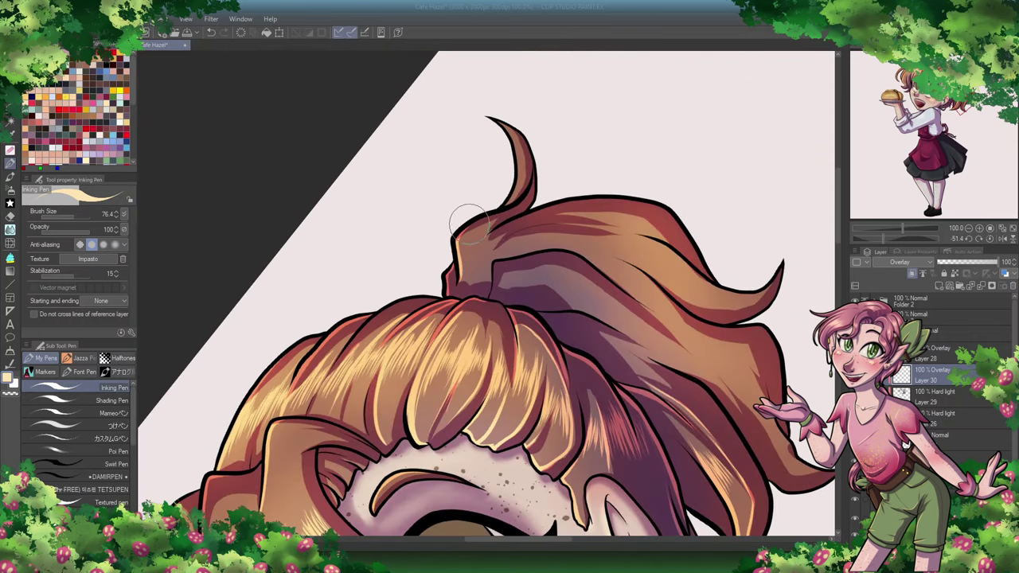
{"action": "key", "text": "@"}
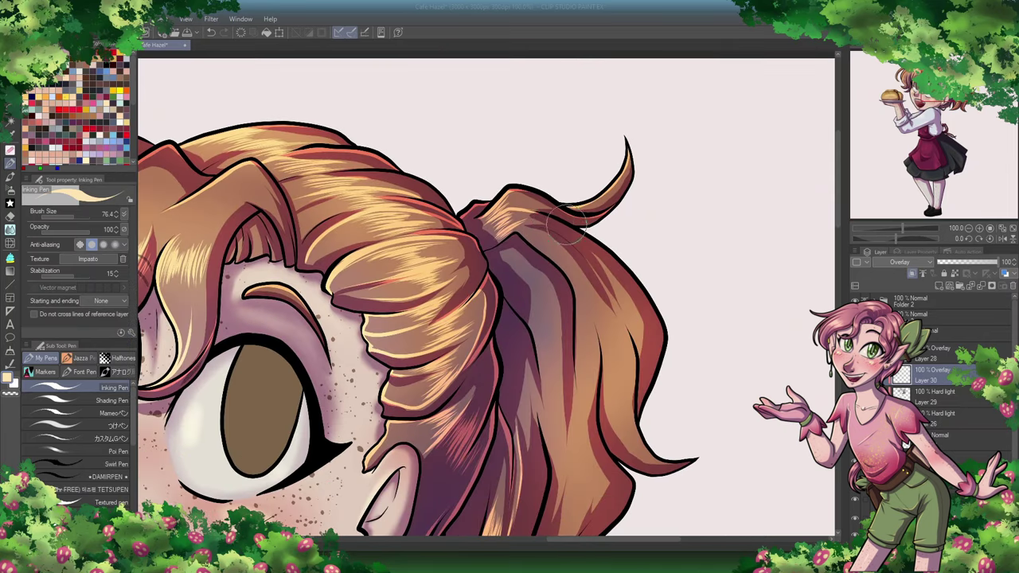
{"action": "left_click_drag", "start_coordinate": [640, 460], "coordinate": [624, 354]}
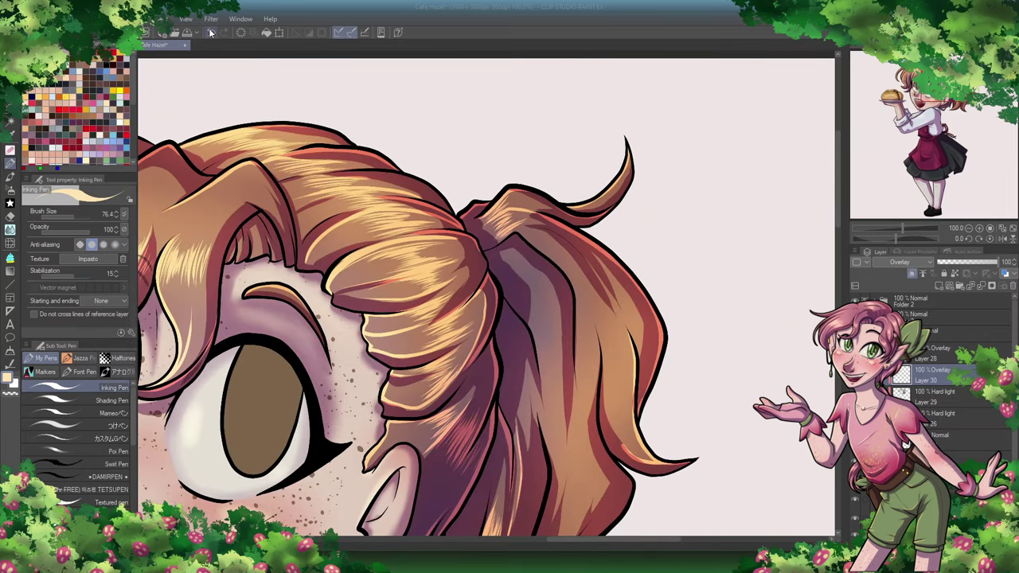
{"action": "left_click_drag", "start_coordinate": [624, 460], "coordinate": [609, 370]}
{"action": "left_click_drag", "start_coordinate": [629, 430], "coordinate": [636, 327]}
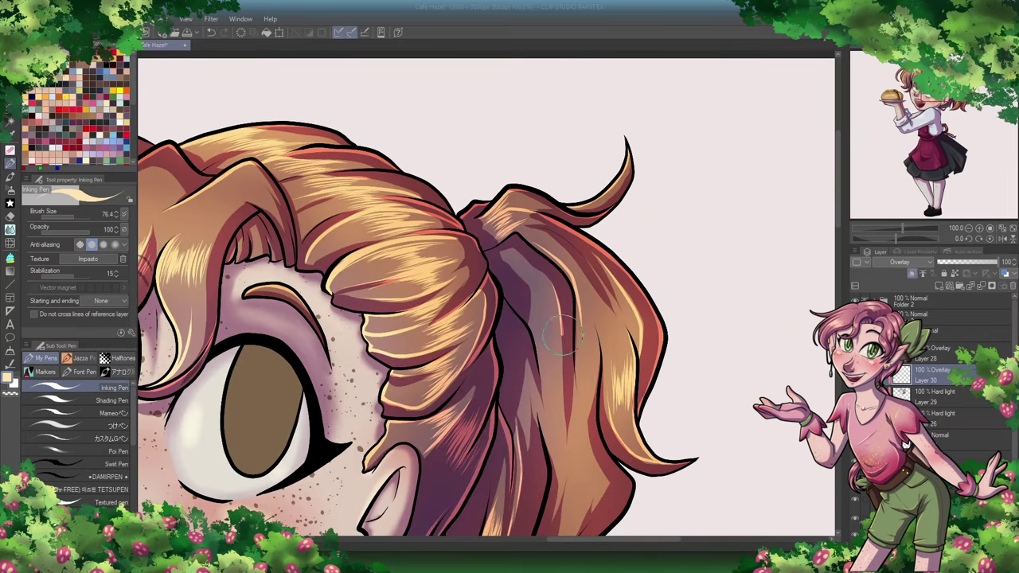
Step: Paint fine strand highlights through the middle ponytail locks and along the lower strands to their tips
{"action": "mouse_move", "coordinate": [550, 394]}
{"action": "left_mouse_down"}
{"action": "mouse_move", "coordinate": [559, 328]}
{"action": "mouse_move", "coordinate": [549, 319]}
{"action": "left_mouse_up"}
{"action": "left_click_drag", "start_coordinate": [527, 436], "coordinate": [528, 362]}
{"action": "left_click_drag", "start_coordinate": [585, 451], "coordinate": [598, 370]}
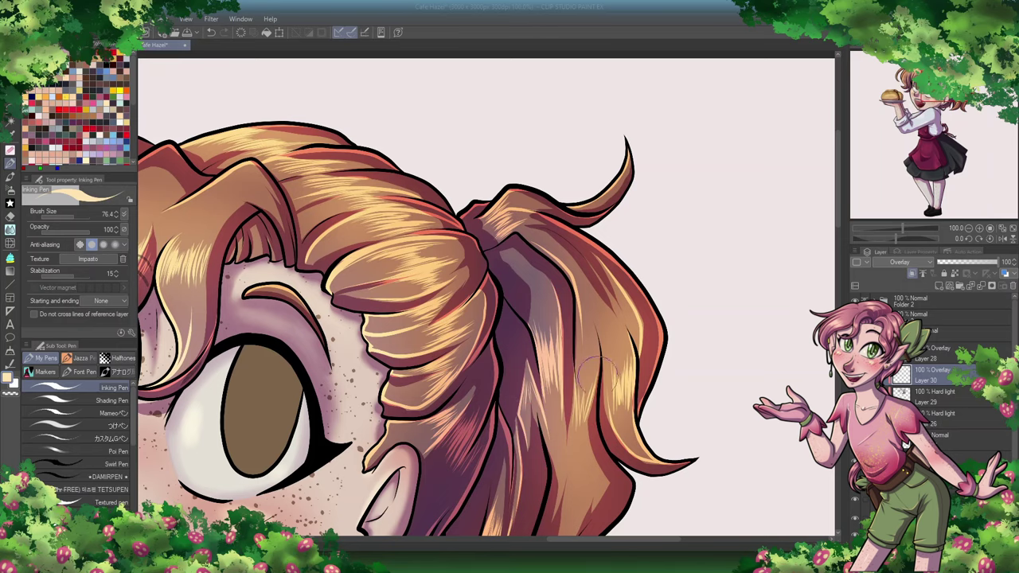
{"action": "scroll", "coordinate": [589, 369], "scroll_direction": "down", "scroll_amount": 5}
{"action": "left_click_drag", "start_coordinate": [561, 469], "coordinate": [585, 343]}
{"action": "left_click_drag", "start_coordinate": [617, 429], "coordinate": [641, 299]}
{"action": "left_click_drag", "start_coordinate": [629, 362], "coordinate": [617, 234]}
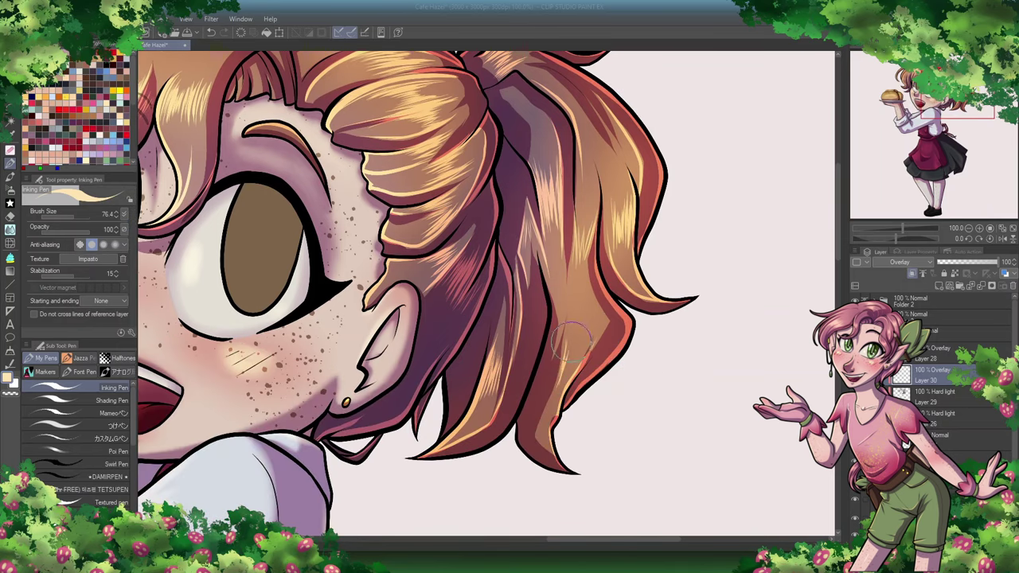
{"action": "left_click_drag", "start_coordinate": [570, 340], "coordinate": [581, 382]}
{"action": "left_click_drag", "start_coordinate": [561, 474], "coordinate": [549, 381]}
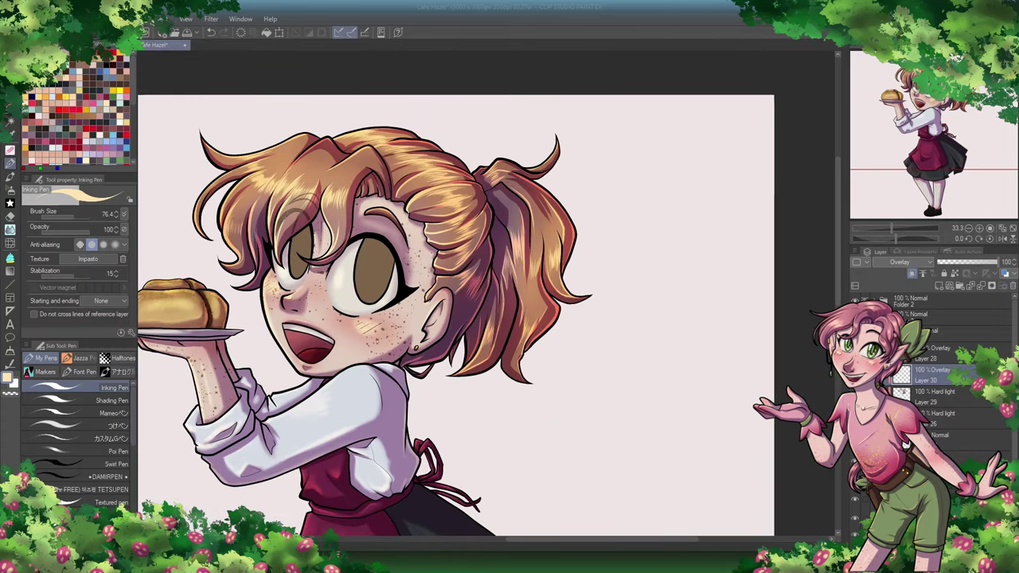
Step: Paint both irises with brown on a new Multiply layer, and duplicate that layer to deepen the colour
{"action": "key", "text": "ctrl+minus"}
{"action": "key", "text": "ctrl+minus"}
{"action": "key", "text": "ctrl+shift+n"}
{"action": "key", "text": "ctrl+plus"}
{"action": "key", "text": "ctrl+plus"}
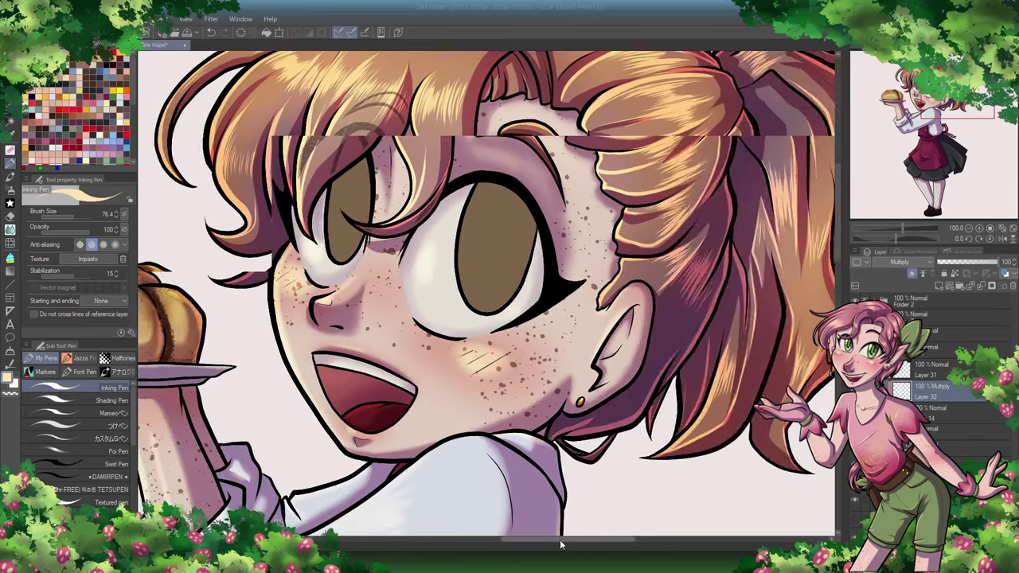
{"action": "left_click_drag", "start_coordinate": [627, 208], "coordinate": [673, 290]}
{"action": "key", "text": "ctrl+j"}
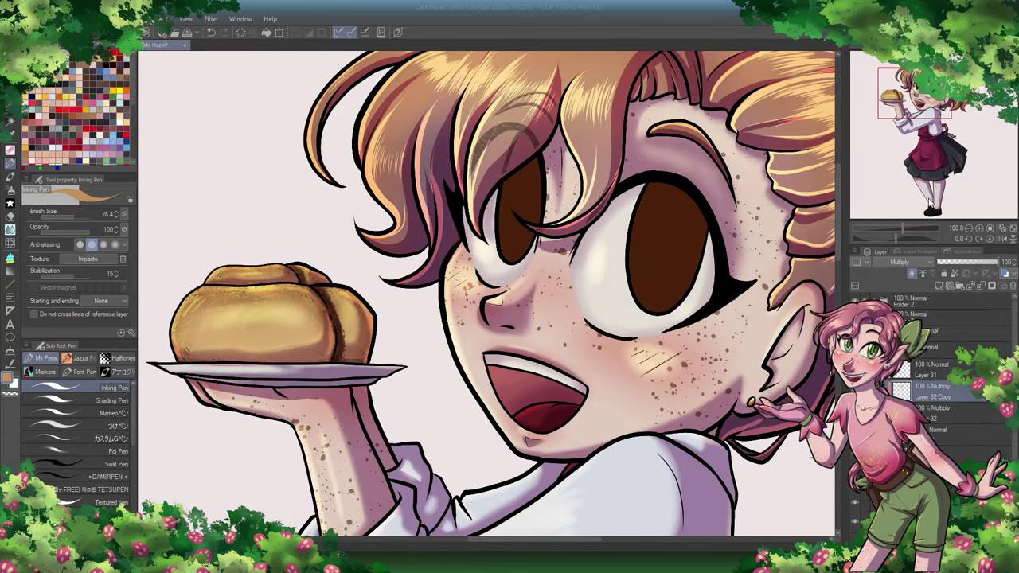
{"action": "key", "text": "ctrl+plus"}
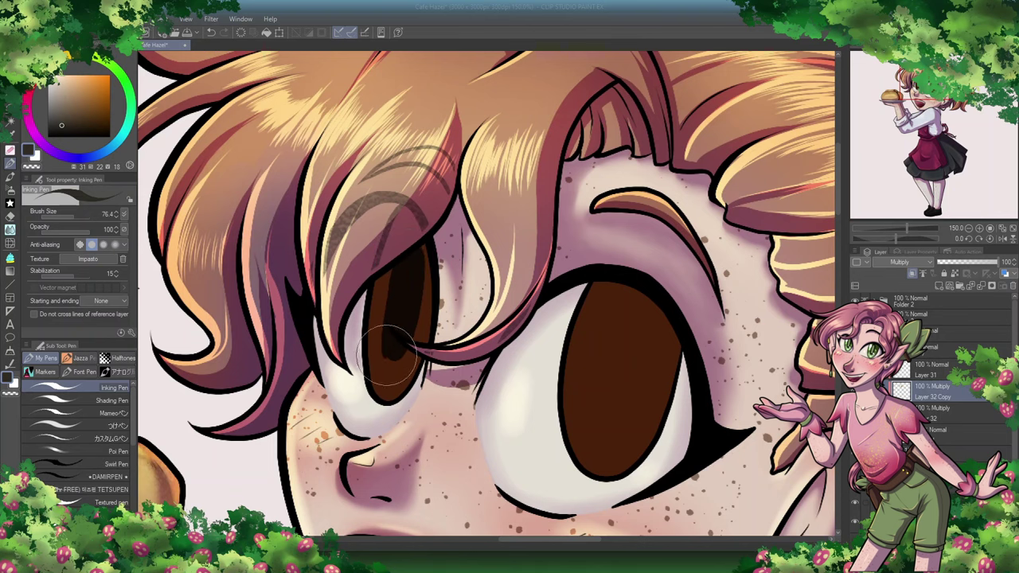
{"action": "left_click_drag", "start_coordinate": [642, 362], "coordinate": [636, 386]}
{"action": "key", "text": "m"}
{"action": "mouse_move", "coordinate": [628, 283]}
{"action": "left_mouse_down"}
{"action": "mouse_move", "coordinate": [681, 413]}
{"action": "mouse_move", "coordinate": [625, 287]}
{"action": "left_mouse_up"}
{"action": "key", "text": "ctrl+z"}
{"action": "key", "text": "ctrl+z"}
{"action": "key", "text": "ctrl+z"}
Step: On a new Multiply layer, paint a dark oval pupil in each iris and adjust their angle and placement with lasso selections and Scale/Rotate
{"action": "left_click", "coordinate": [923, 273]}
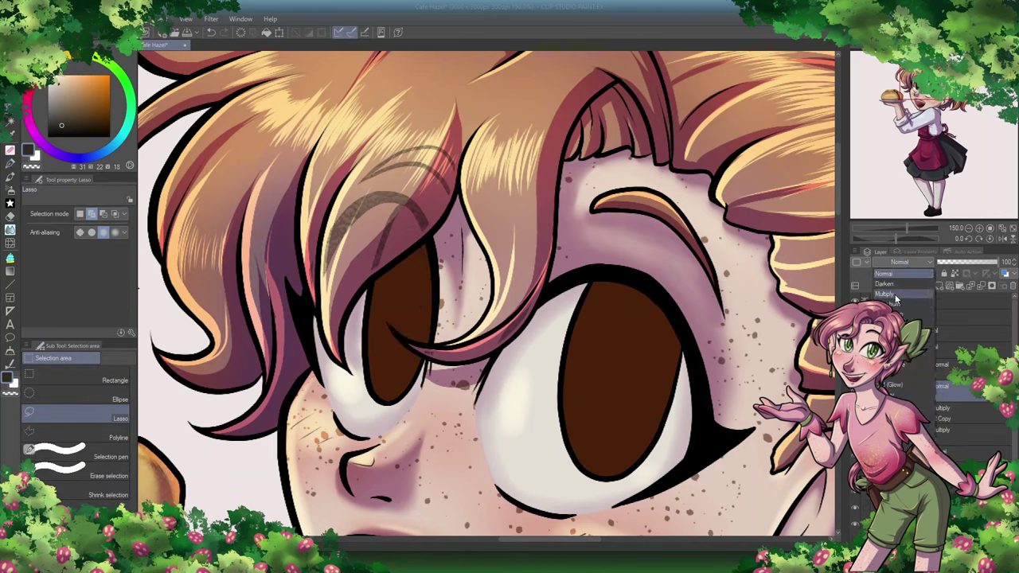
{"action": "left_click", "coordinate": [10, 163]}
{"action": "mouse_move", "coordinate": [390, 358]}
{"action": "left_mouse_down"}
{"action": "mouse_move", "coordinate": [398, 273]}
{"action": "mouse_move", "coordinate": [406, 318]}
{"action": "left_mouse_up"}
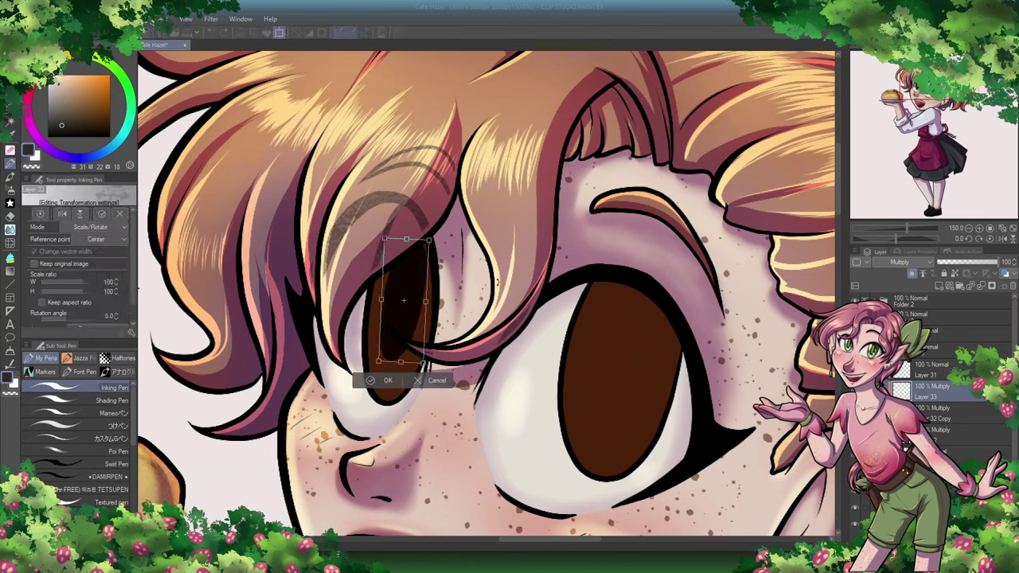
{"action": "left_click_drag", "start_coordinate": [585, 358], "coordinate": [611, 412]}
{"action": "key", "text": "m"}
{"action": "left_click_drag", "start_coordinate": [629, 287], "coordinate": [616, 446]}
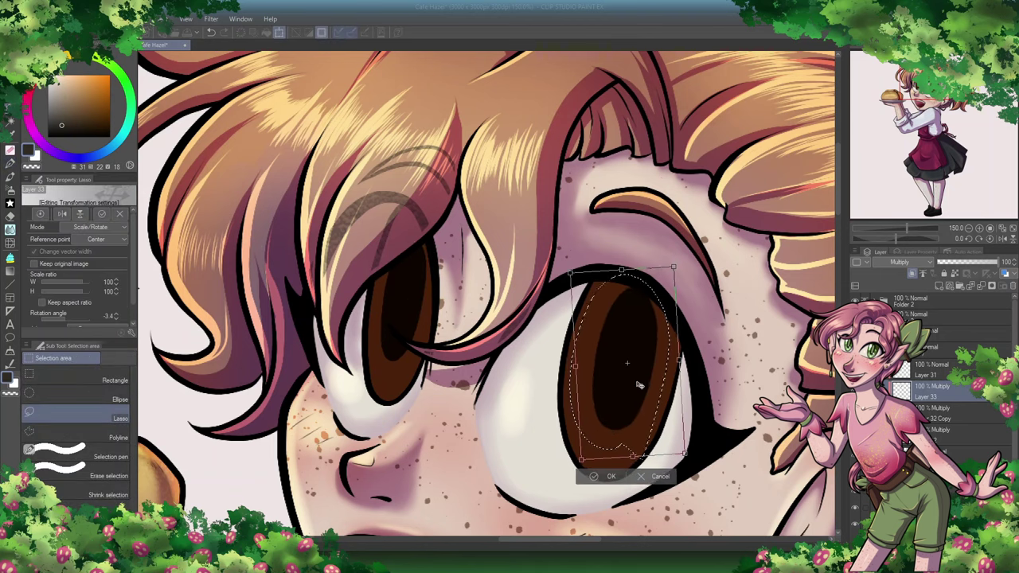
{"action": "left_click_drag", "start_coordinate": [398, 223], "coordinate": [437, 379]}
{"action": "left_click", "coordinate": [456, 394]}
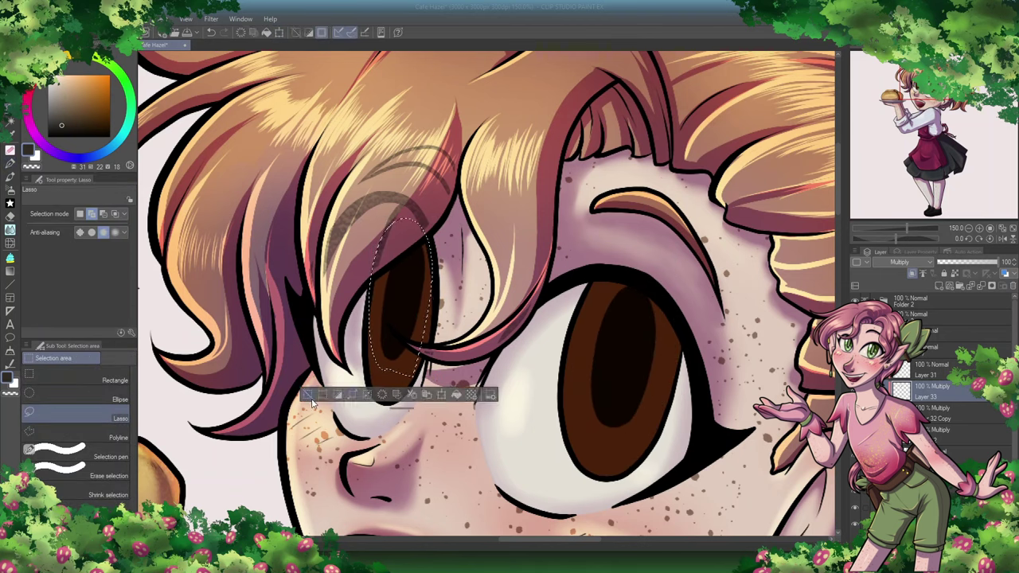
{"action": "key", "text": "ctrl+d"}
Step: Clear the middle of both pupils with the Inking Pen in transparent colour, leaving dark oval rings
{"action": "key", "text": "p"}
{"action": "mouse_move", "coordinate": [617, 382]}
{"action": "left_mouse_down"}
{"action": "mouse_move", "coordinate": [626, 315]}
{"action": "mouse_move", "coordinate": [612, 386]}
{"action": "mouse_move", "coordinate": [634, 332]}
{"action": "left_mouse_up"}
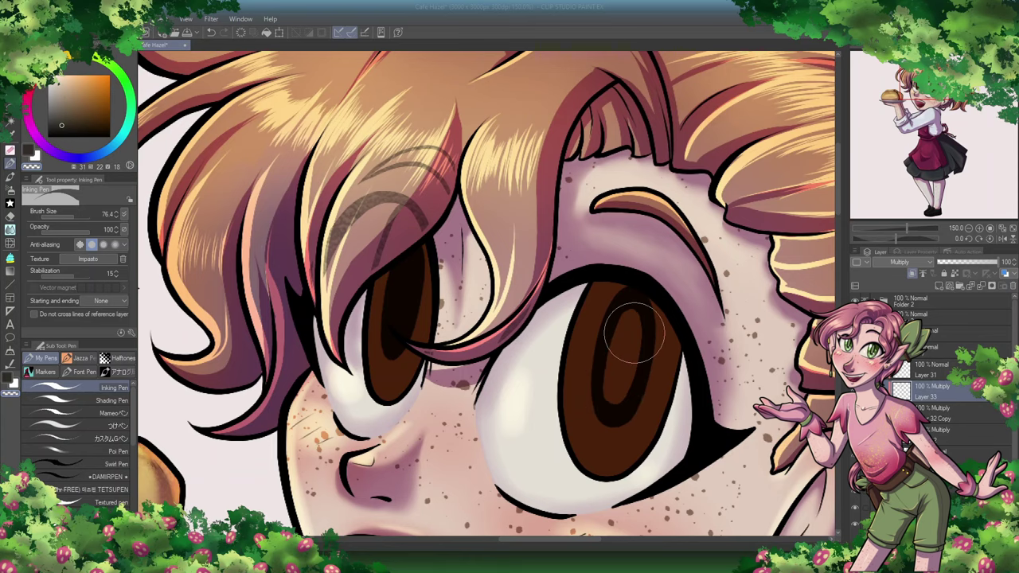
{"action": "mouse_move", "coordinate": [414, 279]}
{"action": "left_mouse_down"}
{"action": "mouse_move", "coordinate": [408, 319]}
{"action": "mouse_move", "coordinate": [402, 270]}
{"action": "left_mouse_up"}
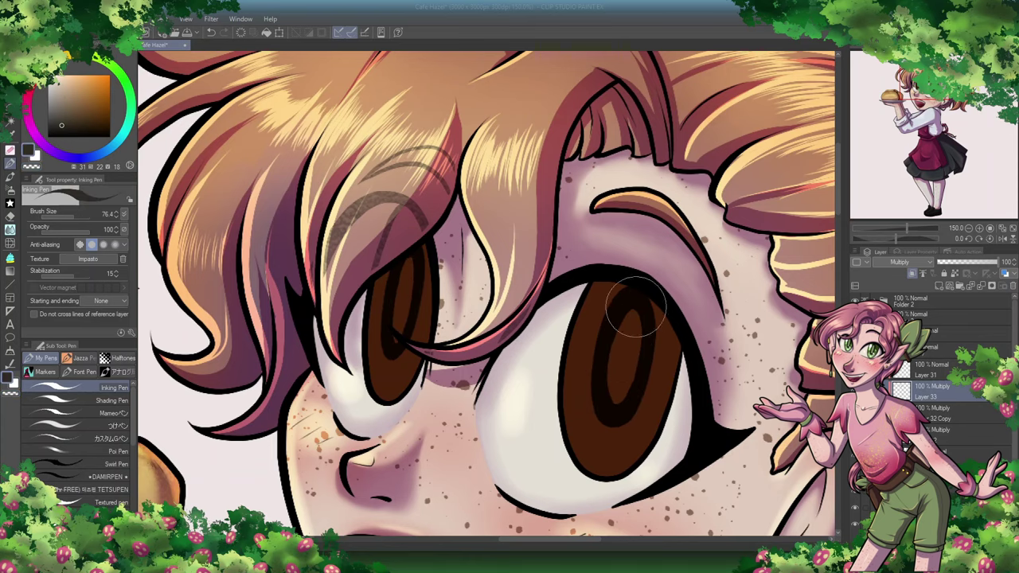
Step: Shade the upper part of both irises with the Smooth watercolor brush on another new Multiply layer
{"action": "key", "text": "ctrl+alt+0"}
{"action": "key", "text": "b"}
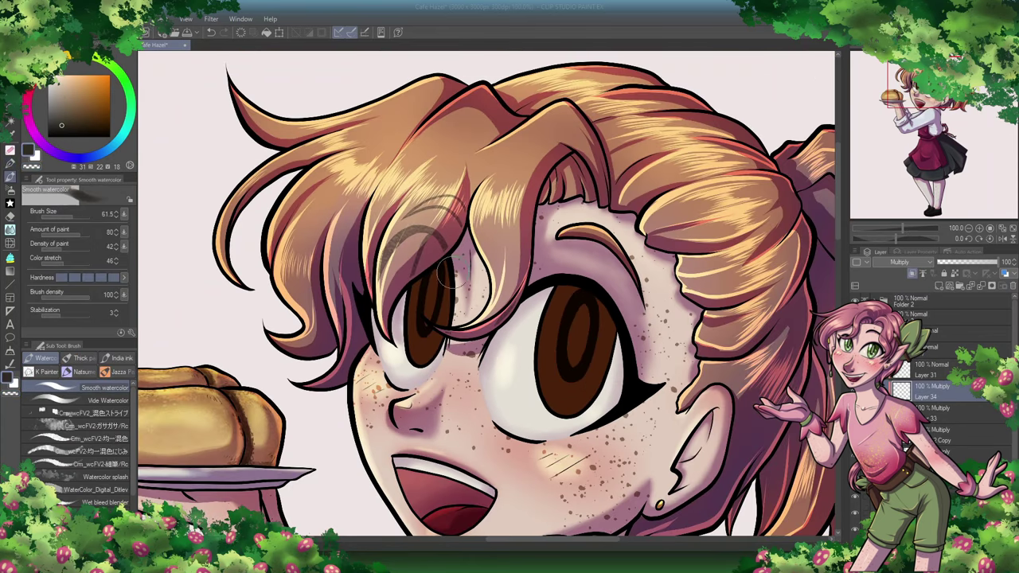
{"action": "mouse_move", "coordinate": [569, 296]}
{"action": "left_mouse_down"}
{"action": "mouse_move", "coordinate": [541, 309]}
{"action": "mouse_move", "coordinate": [550, 316]}
{"action": "left_mouse_up"}
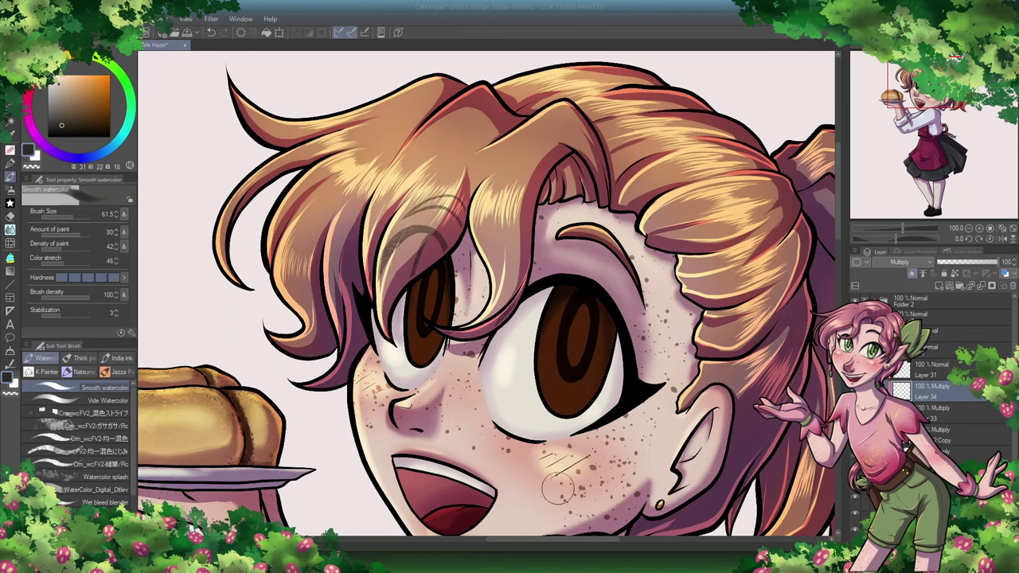
Step: Erase parts of the Multiply layers to lighten the lower irises and the pupil centres
{"action": "key", "text": "e"}
{"action": "mouse_move", "coordinate": [557, 477]}
{"action": "left_mouse_down"}
{"action": "mouse_move", "coordinate": [553, 384]}
{"action": "mouse_move", "coordinate": [424, 369]}
{"action": "mouse_move", "coordinate": [574, 361]}
{"action": "mouse_move", "coordinate": [557, 298]}
{"action": "mouse_move", "coordinate": [428, 314]}
{"action": "mouse_move", "coordinate": [564, 416]}
{"action": "mouse_move", "coordinate": [570, 350]}
{"action": "left_mouse_up"}
{"action": "key", "text": "alt+["}
{"action": "key", "text": "alt+["}
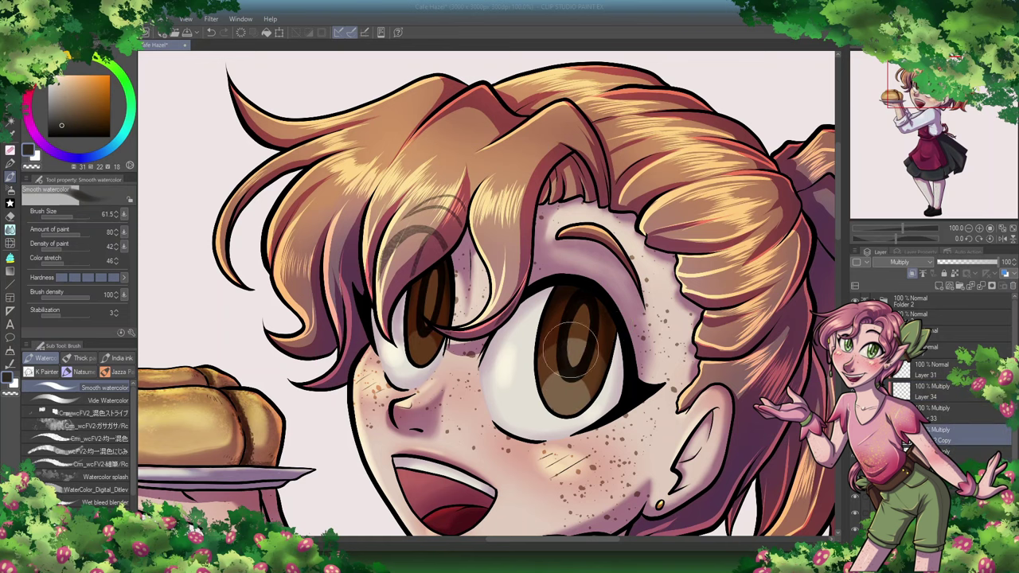
{"action": "left_click", "coordinate": [954, 407]}
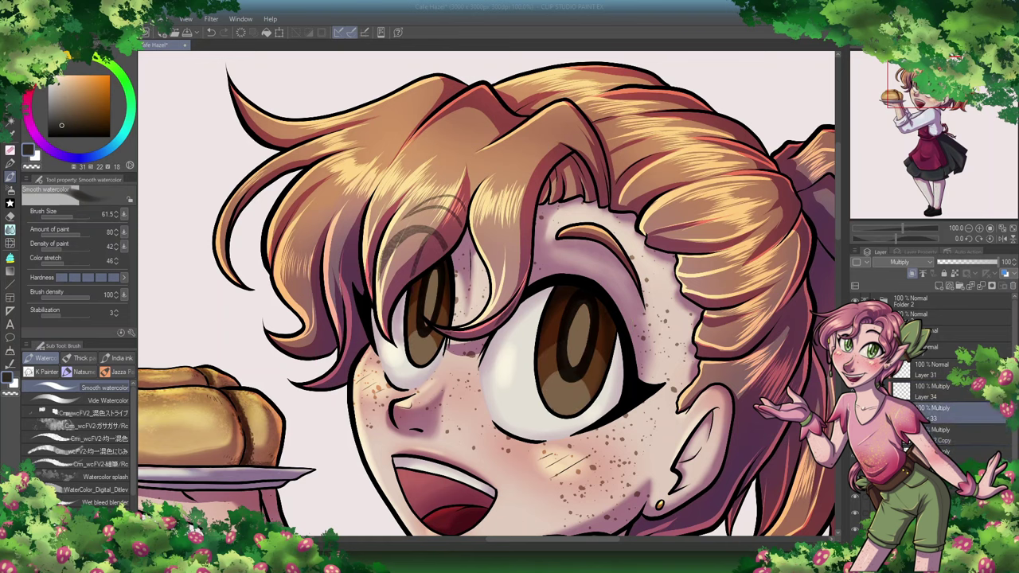
{"action": "key", "text": "m"}
{"action": "key", "text": "alt+["}
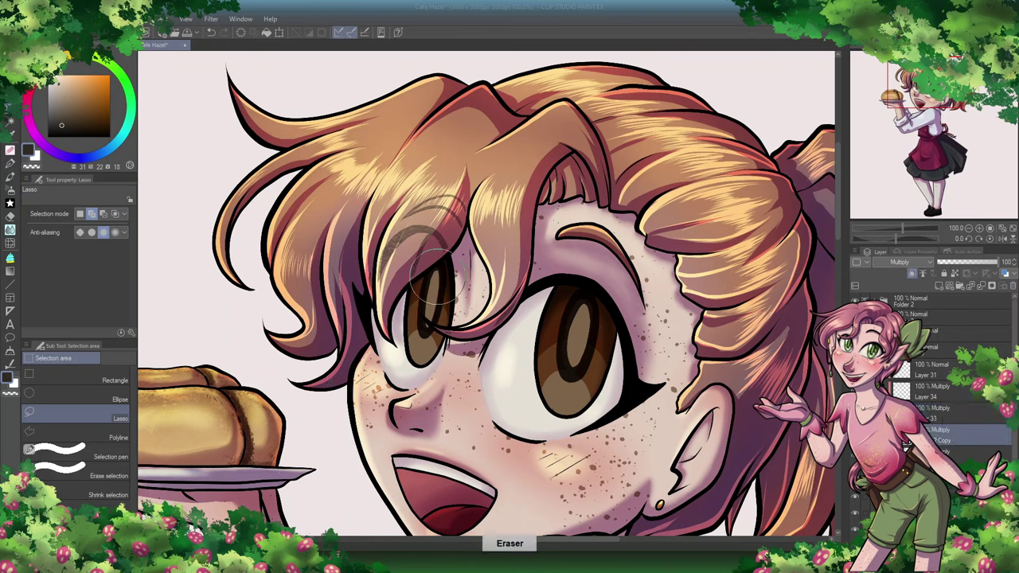
{"action": "key", "text": "alt+["}
Step: Paint small pale highlight spots in the lower irises and glints near their tops with the Inking Pen on a new Overlay layer
{"action": "key", "text": "ctrl+shift+n"}
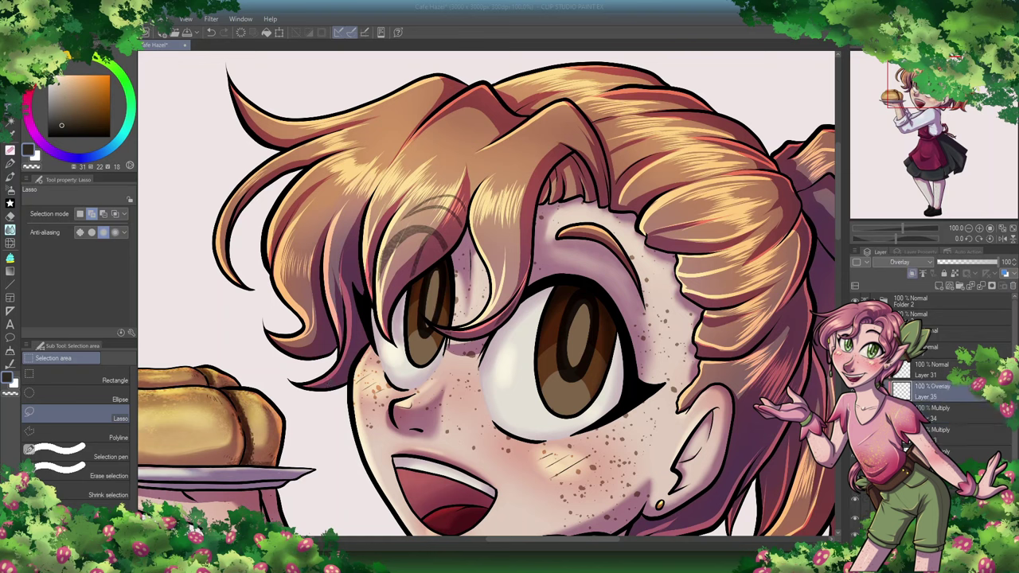
{"action": "key", "text": "b"}
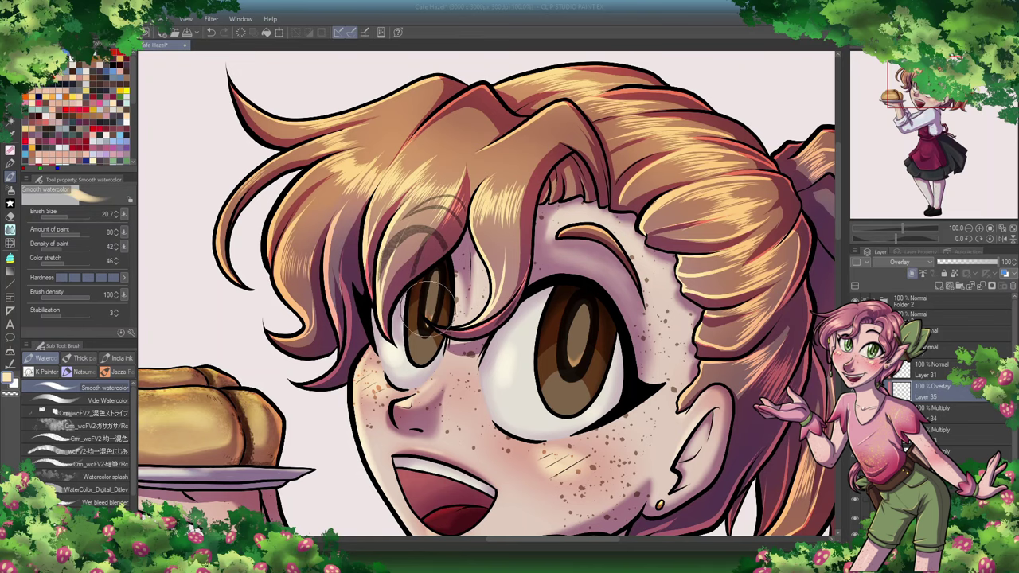
{"action": "key", "text": "p"}
{"action": "left_click_drag", "start_coordinate": [416, 341], "coordinate": [422, 359]}
{"action": "left_click_drag", "start_coordinate": [562, 390], "coordinate": [565, 408]}
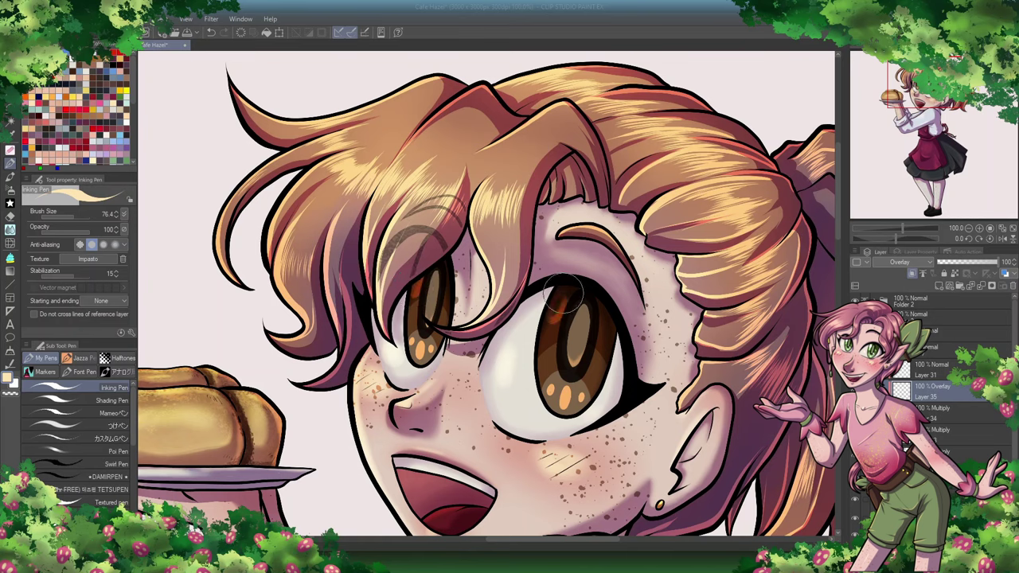
Step: Soften the upper iris shading and strengthen the orange glints and lower iris highlights on a second Overlay layer
{"action": "left_click", "coordinate": [955, 412]}
{"action": "key", "text": "b"}
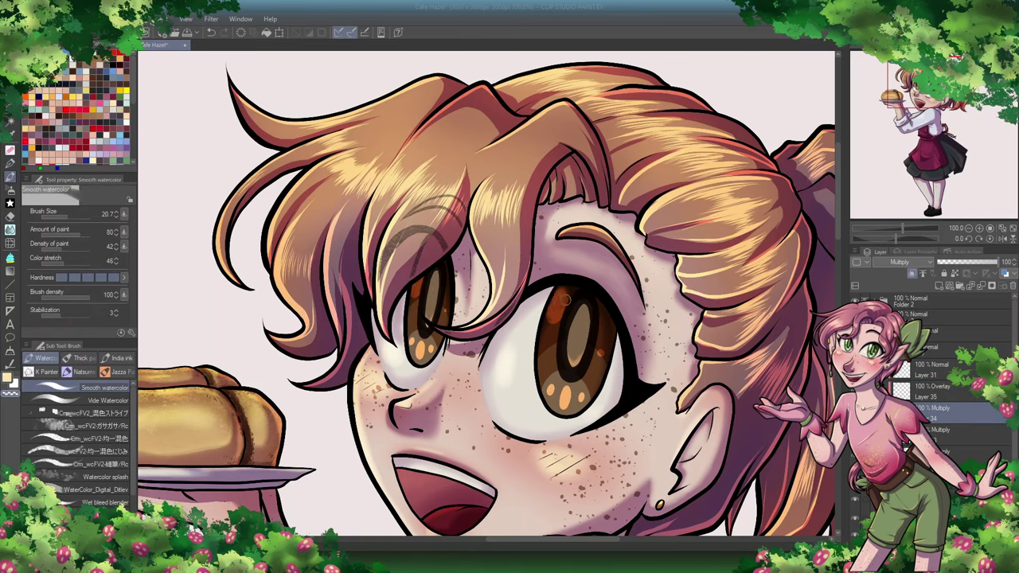
{"action": "left_click", "coordinate": [969, 395]}
{"action": "key", "text": "p"}
{"action": "left_click_drag", "start_coordinate": [553, 322], "coordinate": [465, 307]}
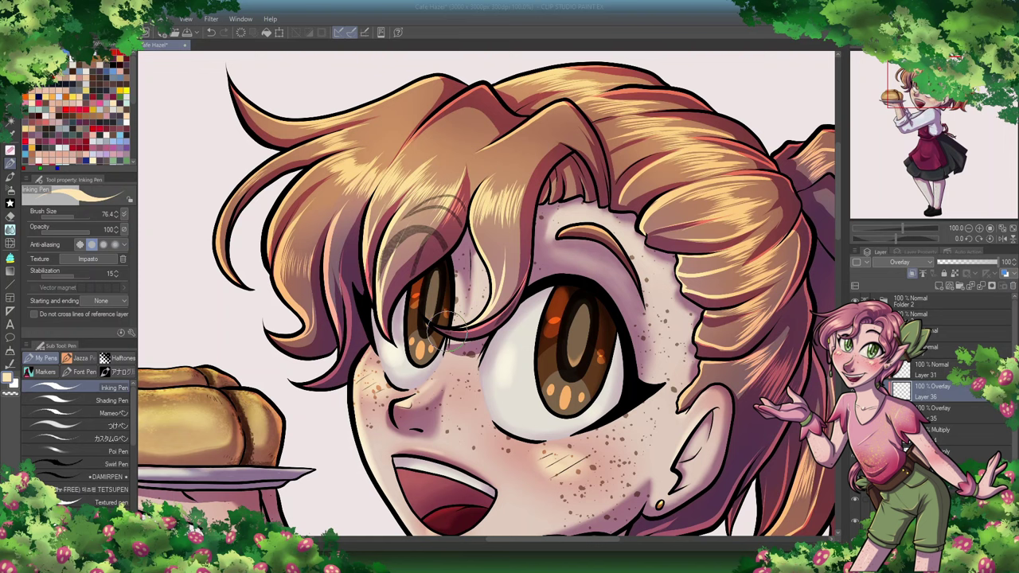
{"action": "left_click_drag", "start_coordinate": [555, 390], "coordinate": [583, 391]}
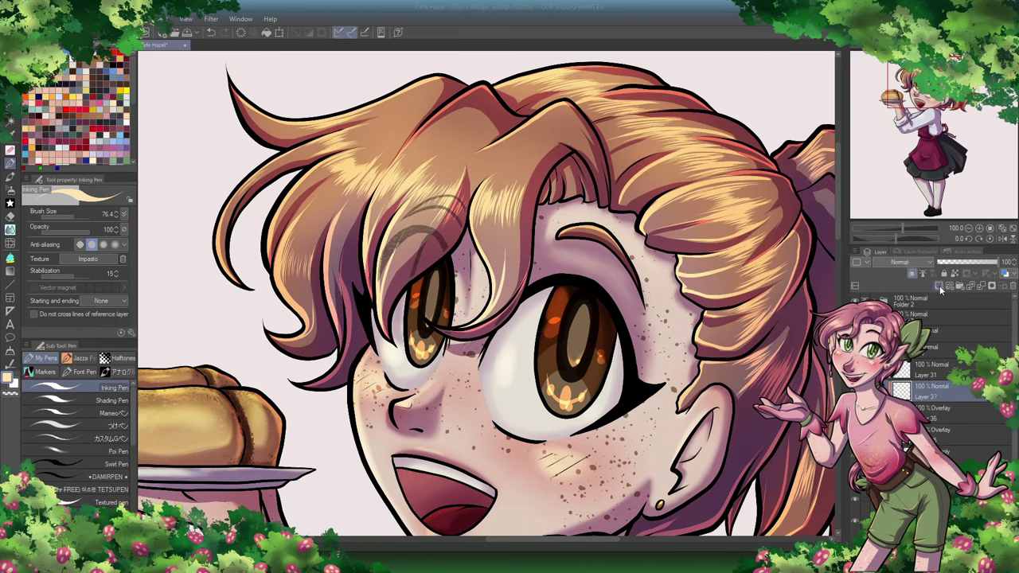
Step: Airbrush a soft glow over the irises on a new Overlay layer and paint white reflections in both eyes on Layer 31
{"action": "key", "text": "b"}
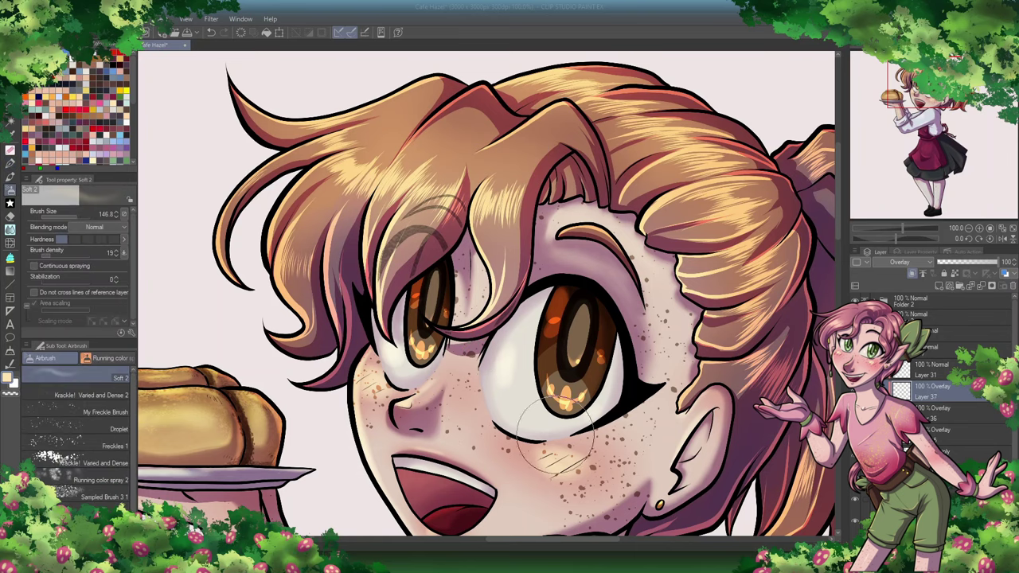
{"action": "key", "text": "alt+]"}
{"action": "left_click", "coordinate": [417, 362], "text": "alt"}
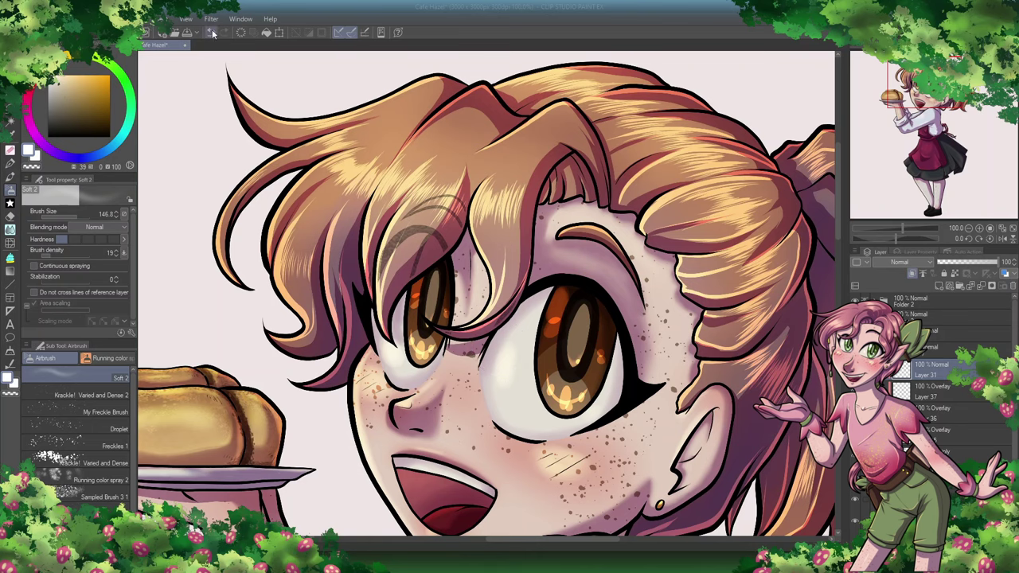
{"action": "key", "text": "p"}
{"action": "left_click_drag", "start_coordinate": [564, 296], "coordinate": [555, 314]}
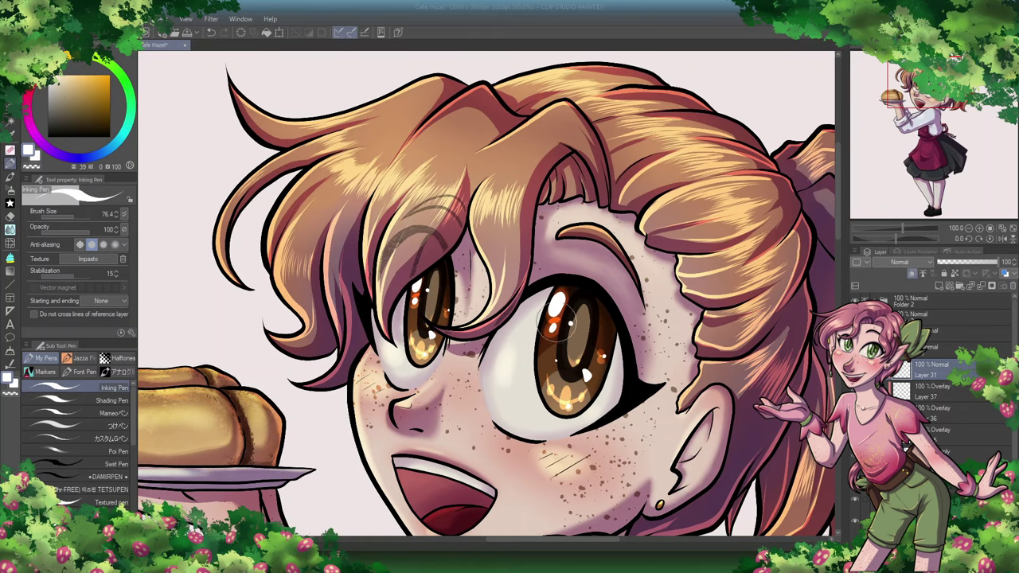
Step: Draw curling grey-blue steam above the bread with the textured pencil at brush size 76.4
{"action": "scroll", "coordinate": [555, 319], "scroll_direction": "down", "scroll_amount": 5}
{"action": "left_click", "coordinate": [940, 299]}
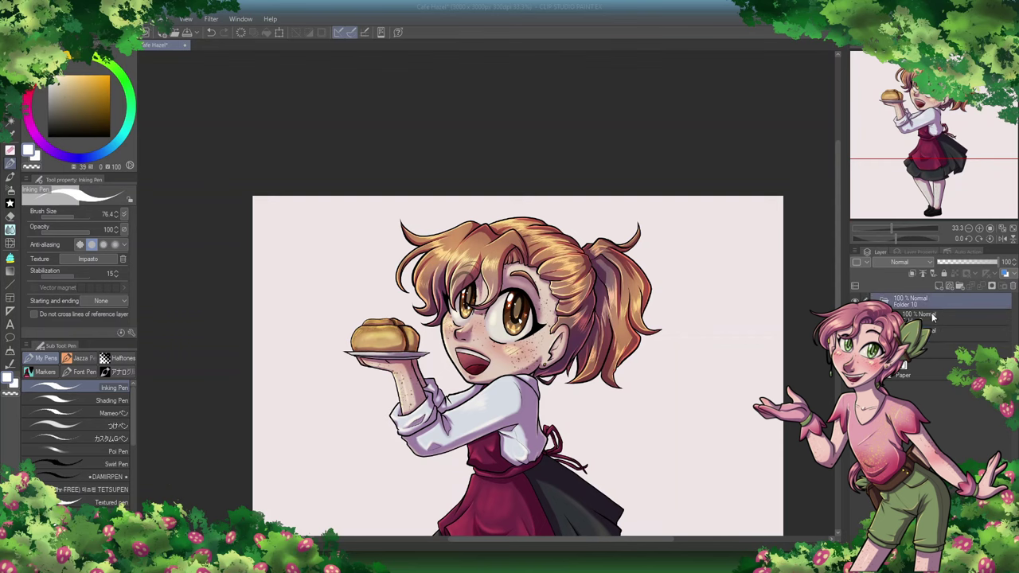
{"action": "key", "text": "p"}
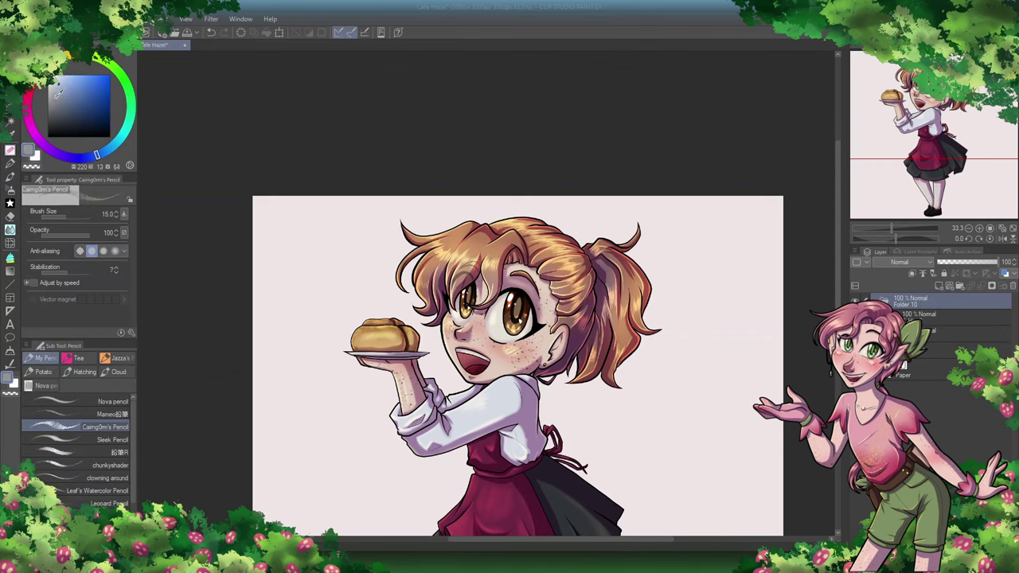
{"action": "left_click_drag", "start_coordinate": [70, 220], "coordinate": [83, 217]}
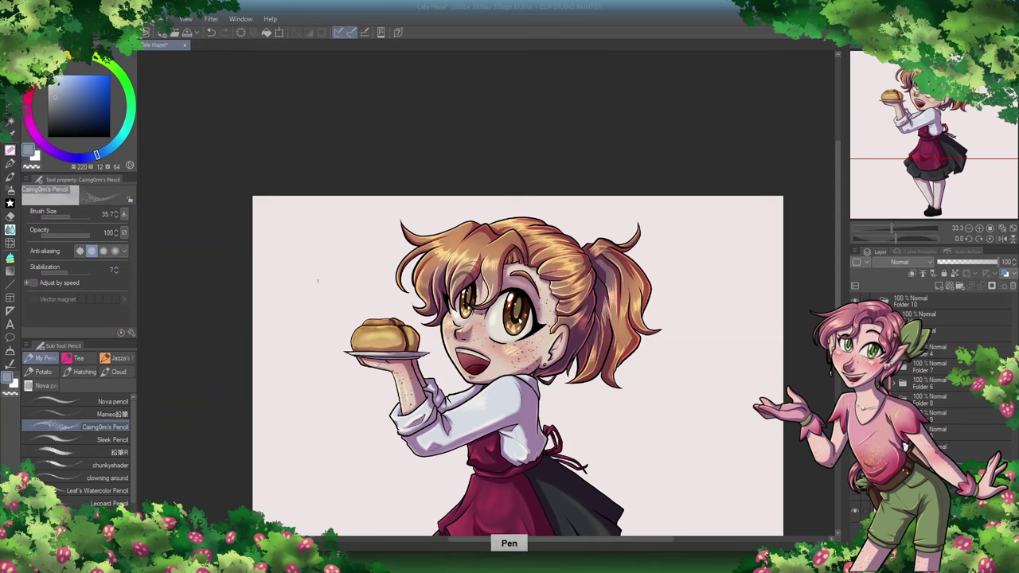
{"action": "scroll", "coordinate": [366, 258], "scroll_direction": "up", "scroll_amount": 1}
{"action": "mouse_move", "coordinate": [318, 238]}
{"action": "left_mouse_down"}
{"action": "mouse_move", "coordinate": [313, 282]}
{"action": "mouse_move", "coordinate": [327, 322]}
{"action": "left_mouse_up"}
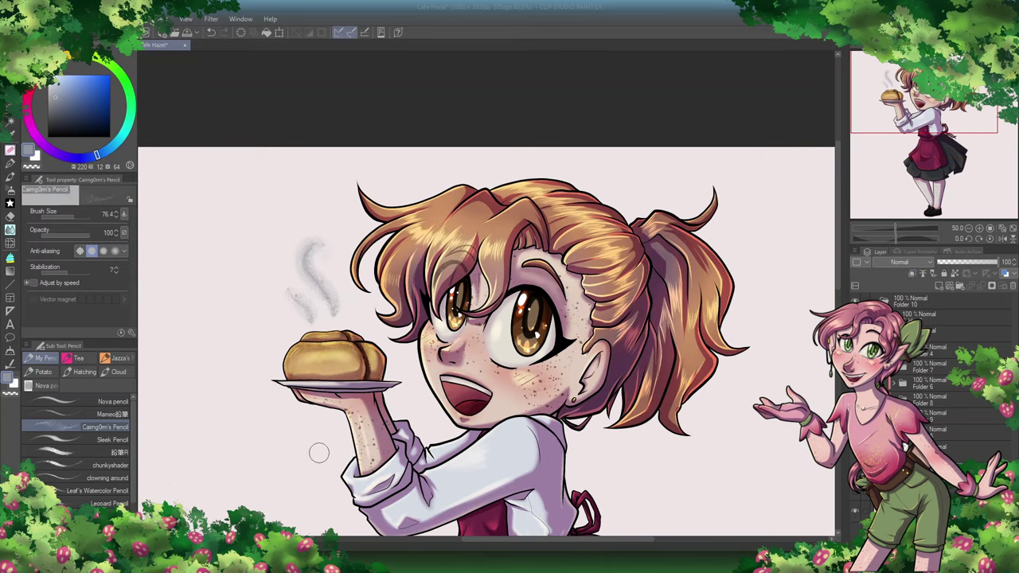
Step: Create a selection from the character's folder, Folder 10, and activate a layer beneath it
{"action": "right_click", "coordinate": [926, 312]}
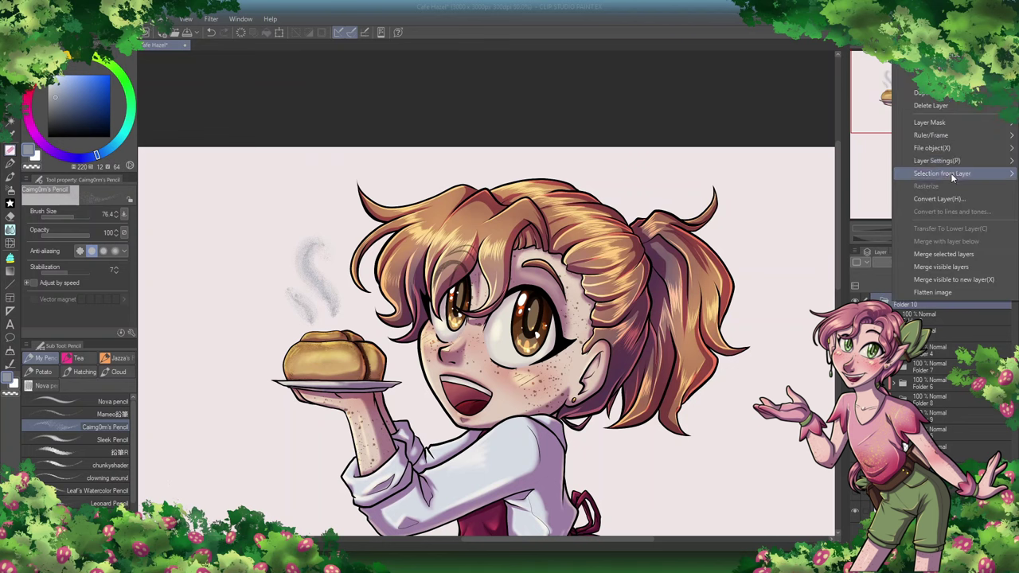
{"action": "left_click", "coordinate": [934, 286]}
{"action": "key", "text": "ctrl+minus"}
{"action": "key", "text": "ctrl+minus"}
{"action": "left_click", "coordinate": [931, 341]}
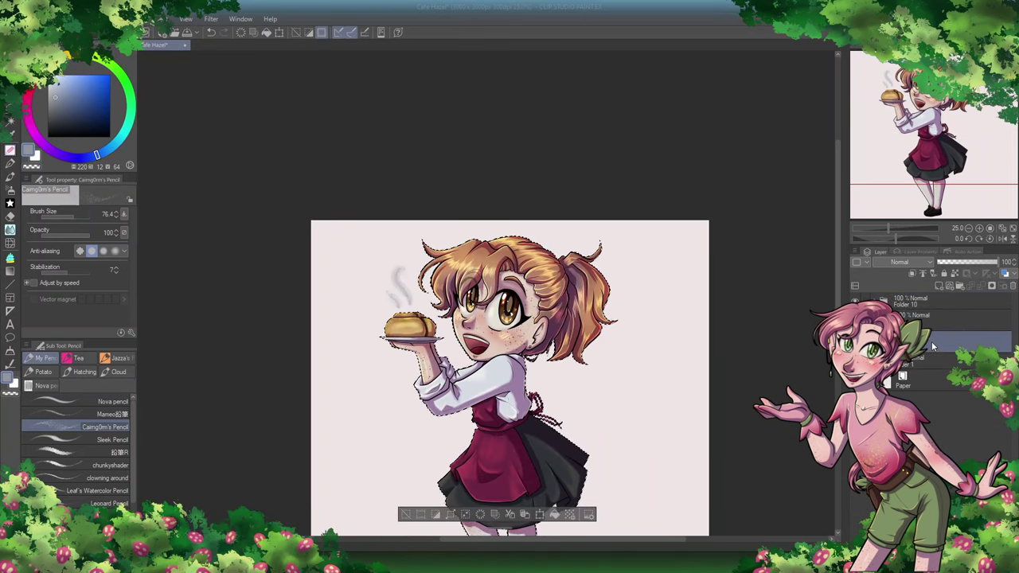
Step: Expand the character selection and fill it with black to form a thick outer outline
{"action": "left_click", "coordinate": [159, 18]}
{"action": "left_click", "coordinate": [185, 198]}
{"action": "left_click_drag", "start_coordinate": [185, 198], "coordinate": [390, 196]}
{"action": "left_click", "coordinate": [506, 207]}
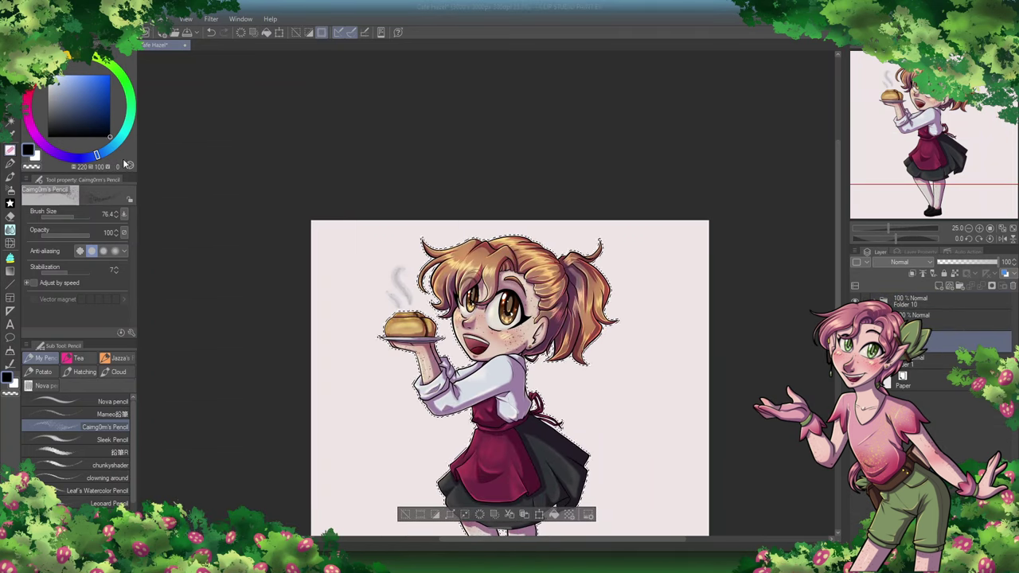
{"action": "key", "text": "ctrl+plus"}
{"action": "key", "text": "ctrl+plus"}
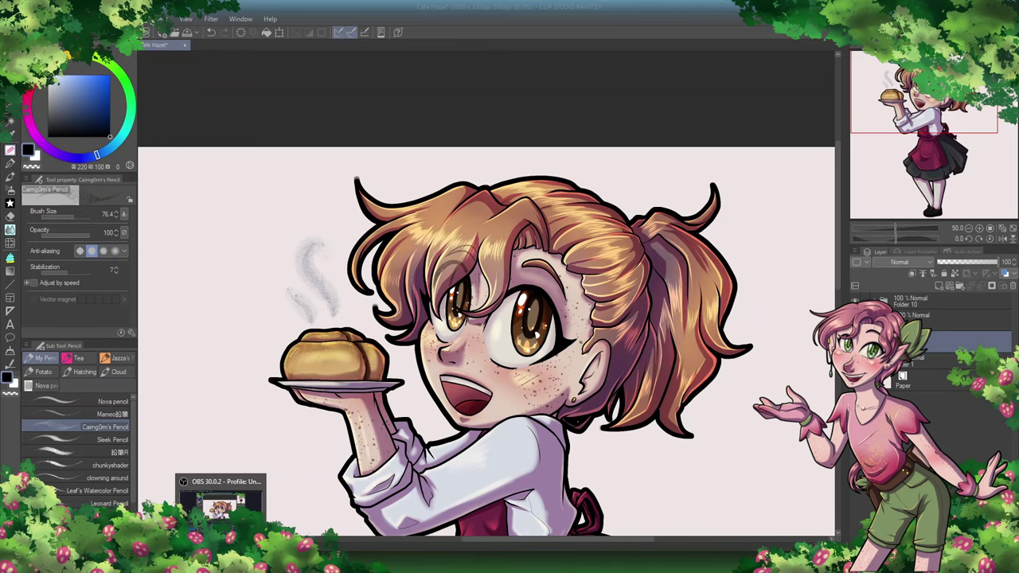
Step: Soften the lower lid lines on Layer 4 in a sampled skin tone with the Soft 2 airbrush at size 49.4
{"action": "scroll", "coordinate": [485, 302], "scroll_direction": "down", "scroll_amount": 2}
{"action": "left_click", "coordinate": [526, 264], "text": "alt"}
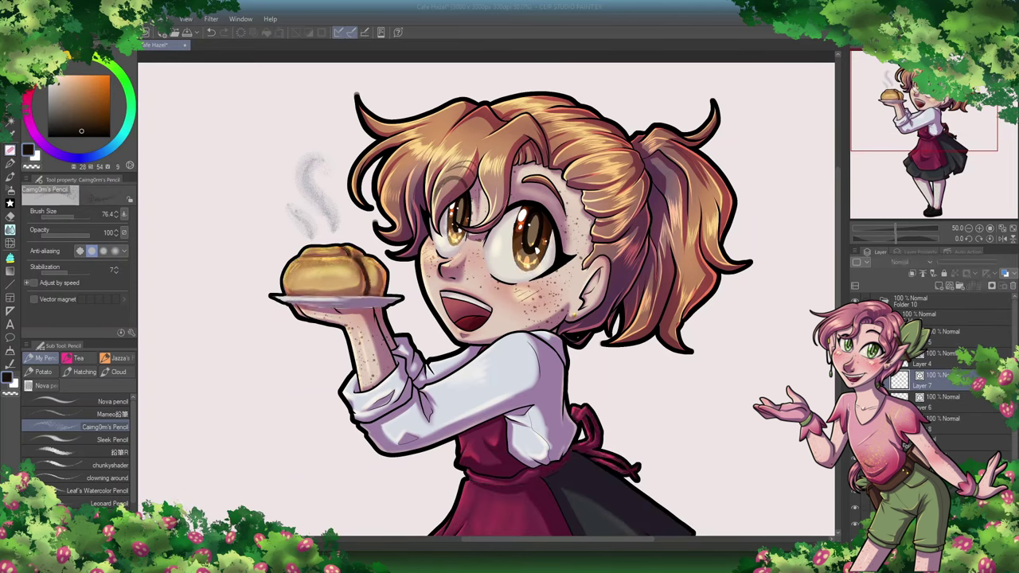
{"action": "right_click", "coordinate": [949, 382]}
{"action": "left_click", "coordinate": [949, 356]}
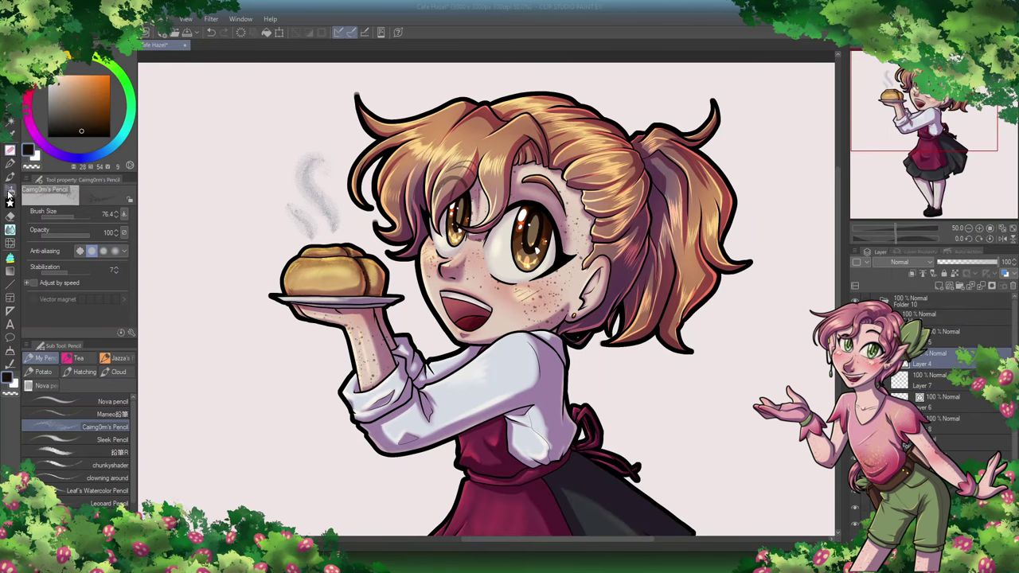
{"action": "key", "text": "b"}
{"action": "right_click", "coordinate": [526, 264]}
{"action": "key", "text": "ctrl+plus"}
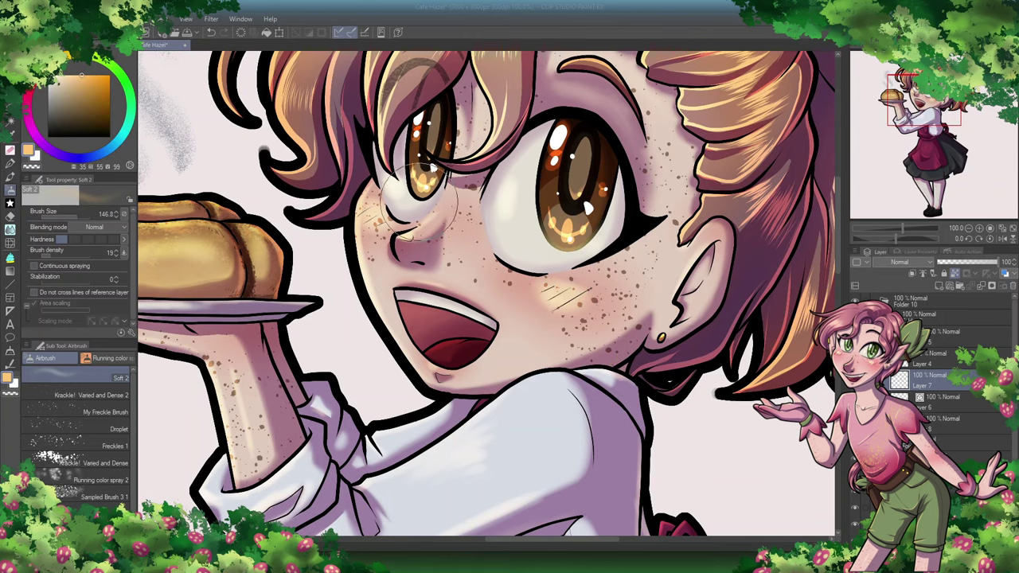
{"action": "right_click", "coordinate": [464, 115]}
{"action": "left_click", "coordinate": [67, 215]}
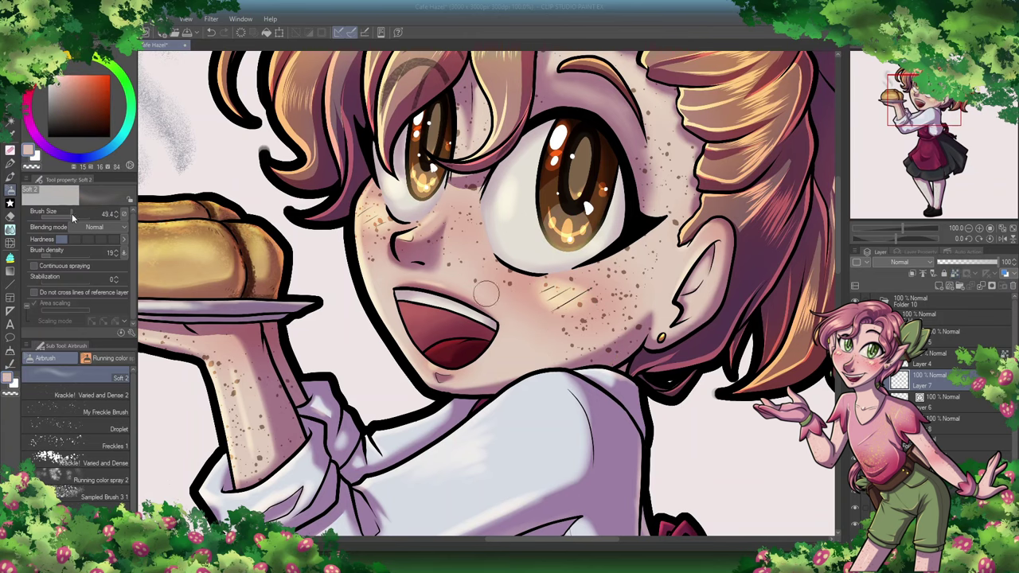
{"action": "left_click_drag", "start_coordinate": [557, 239], "coordinate": [597, 268]}
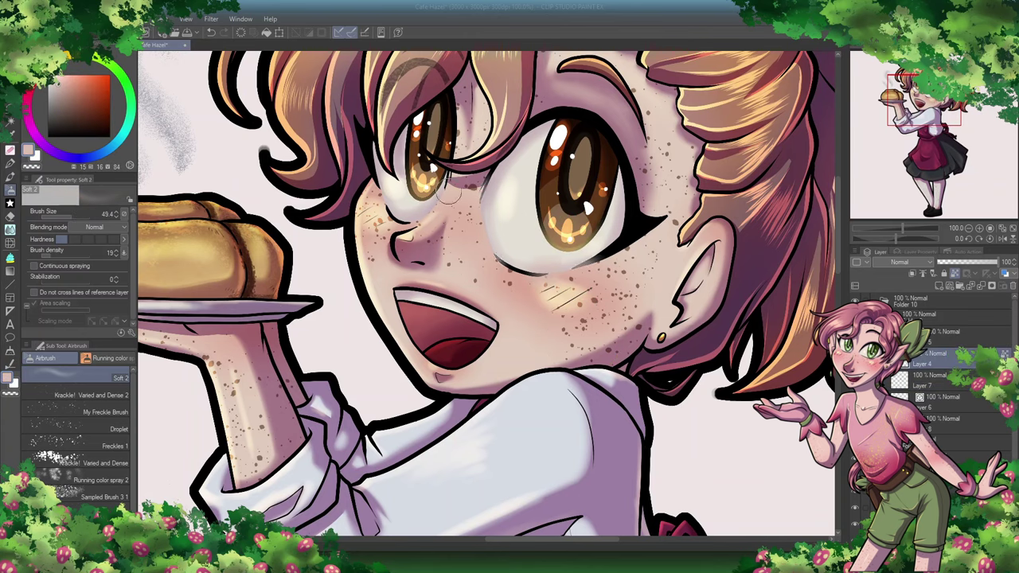
{"action": "key", "text": "ctrl+minus"}
{"action": "key", "text": "ctrl+minus"}
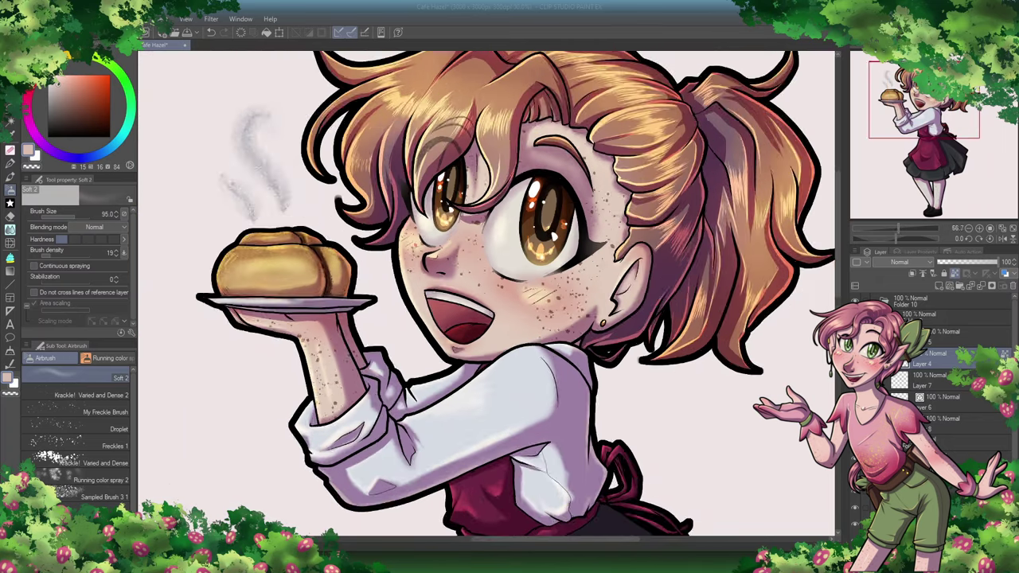
Step: Try duplicating Layer 4 to strengthen its faint facial lines, and undo the last change
{"action": "right_click", "coordinate": [923, 358]}
{"action": "left_click", "coordinate": [966, 269]}
{"action": "left_click", "coordinate": [836, 179]}
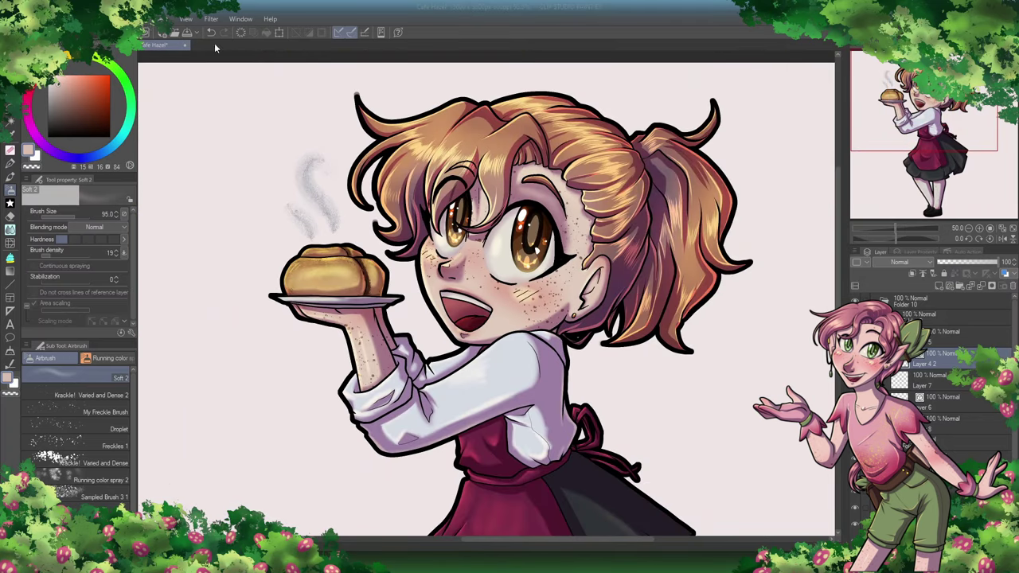
{"action": "left_click", "coordinate": [212, 32]}
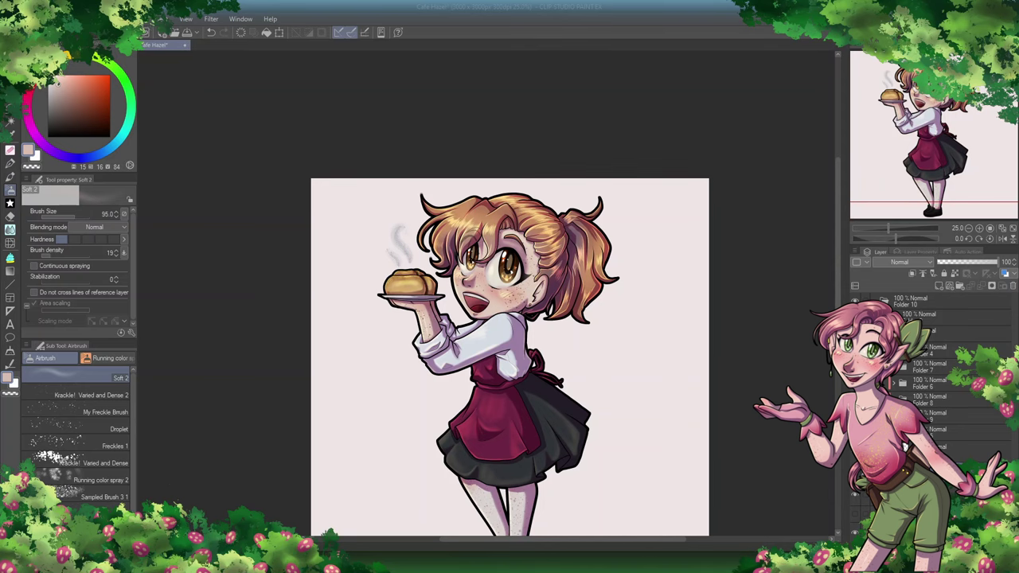
Step: Create a selection from Folder 10, activate a layer beneath it and expand the selection around the girl and steam
{"action": "right_click", "coordinate": [947, 340]}
{"action": "mouse_move", "coordinate": [891, 176]}
{"action": "left_click", "coordinate": [804, 177]}
{"action": "left_click", "coordinate": [451, 514]}
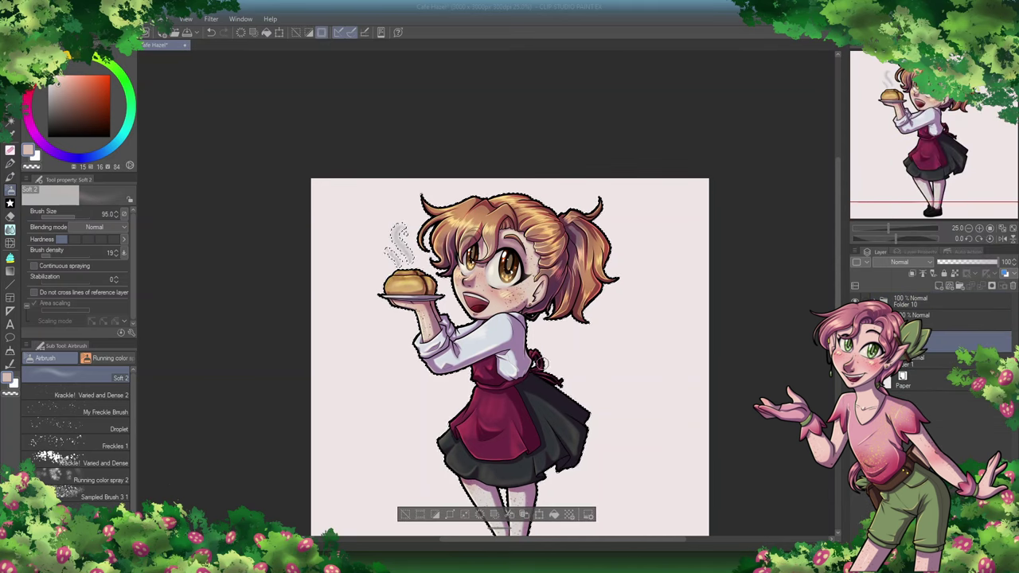
{"action": "left_click", "coordinate": [506, 208]}
{"action": "scroll", "coordinate": [509, 342], "scroll_direction": "down", "scroll_amount": 2}
{"action": "key", "text": "m"}
{"action": "scroll", "coordinate": [509, 342], "scroll_direction": "down", "scroll_amount": 1}
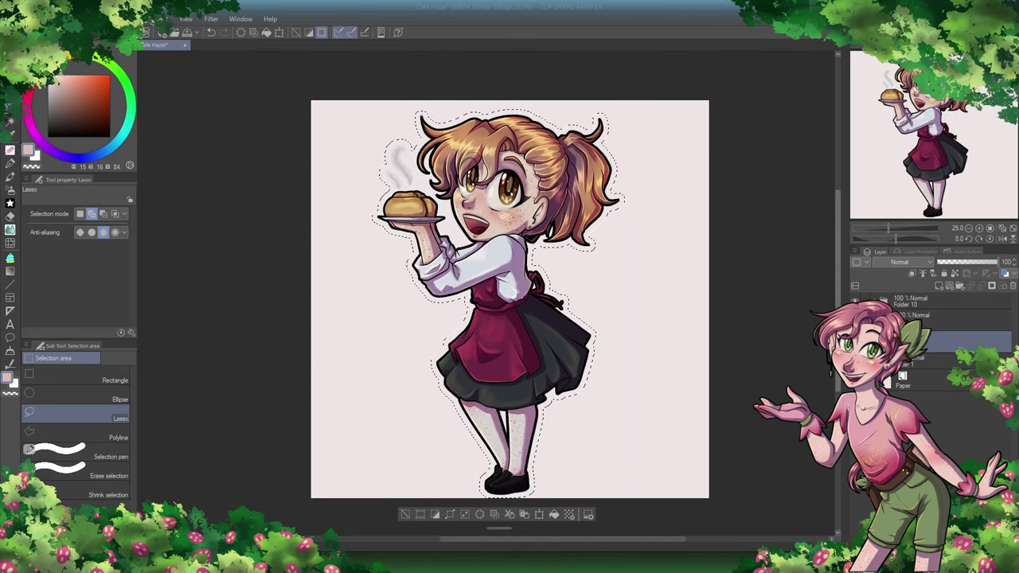
Step: Increase the canvas height to add space above and below the girl
{"action": "left_click", "coordinate": [32, 19]}
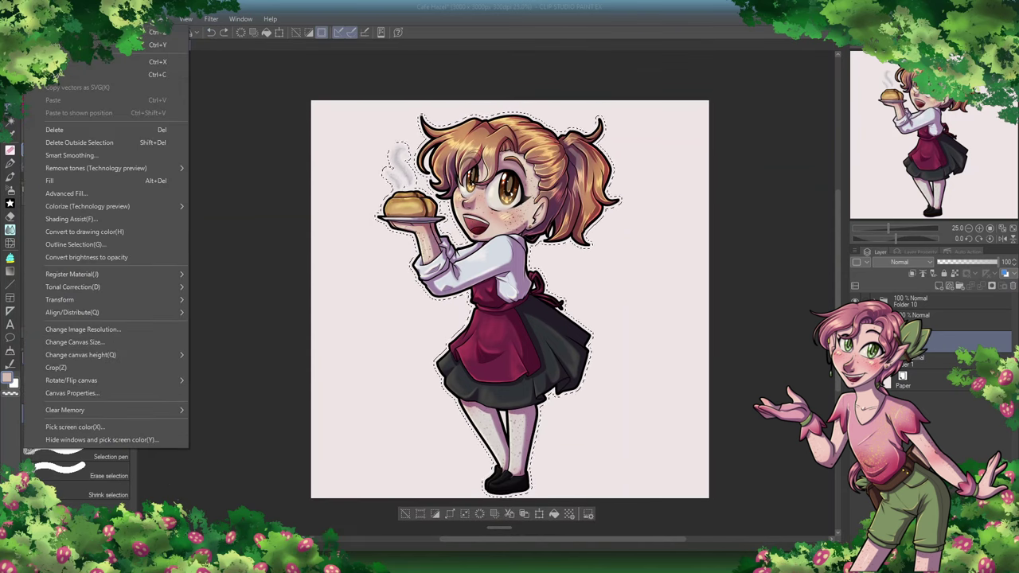
{"action": "left_click", "coordinate": [148, 341]}
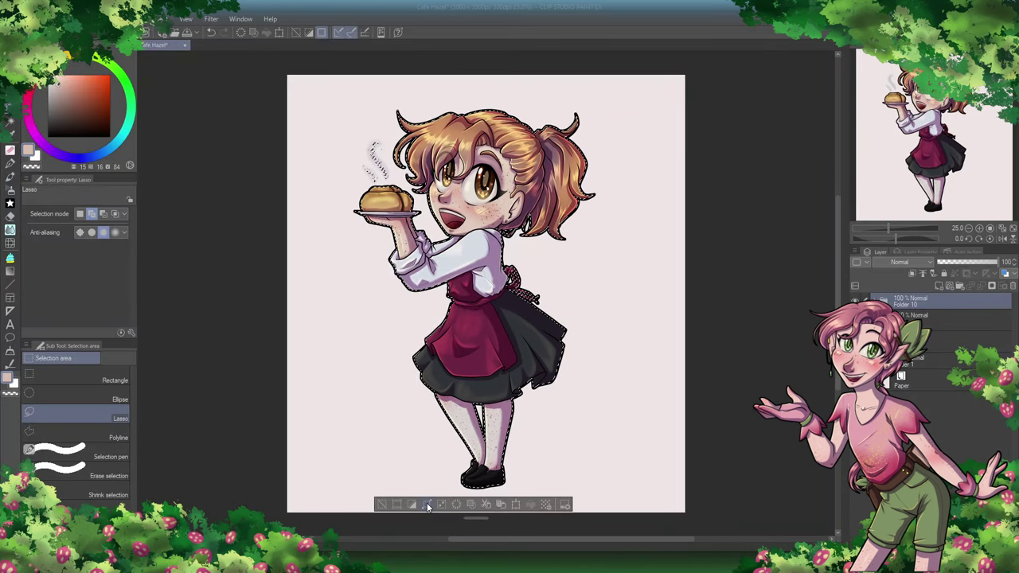
Step: Expand Folder 10's selection repeatedly by 10 px and fill it with white beneath the girl as a sticker border on a transparent background
{"action": "left_click", "coordinate": [468, 181]}
{"action": "left_click", "coordinate": [506, 208]}
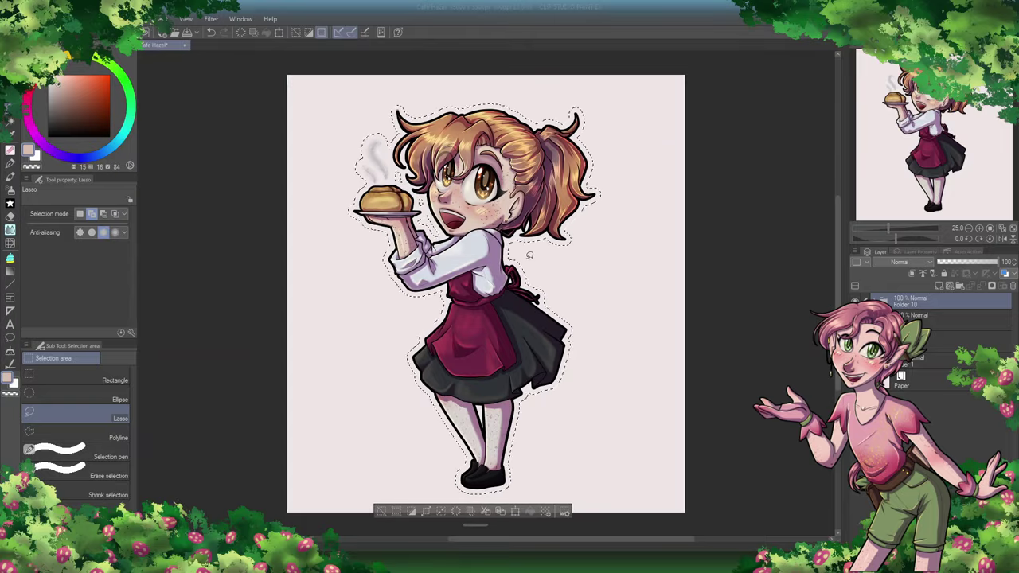
{"action": "left_click", "coordinate": [530, 511]}
{"action": "left_click", "coordinate": [506, 208]}
{"action": "left_click", "coordinate": [530, 513]}
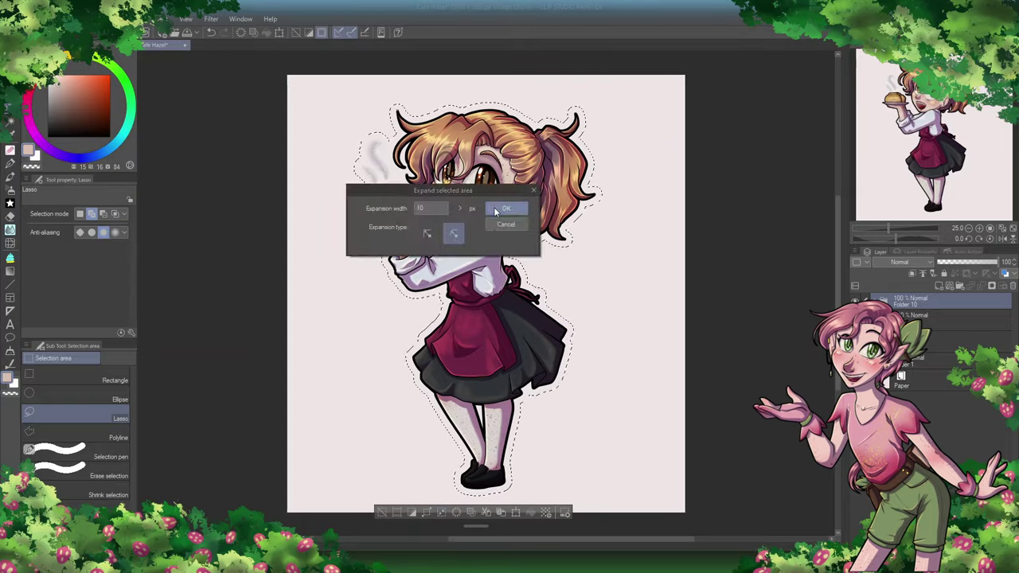
{"action": "left_click", "coordinate": [506, 208]}
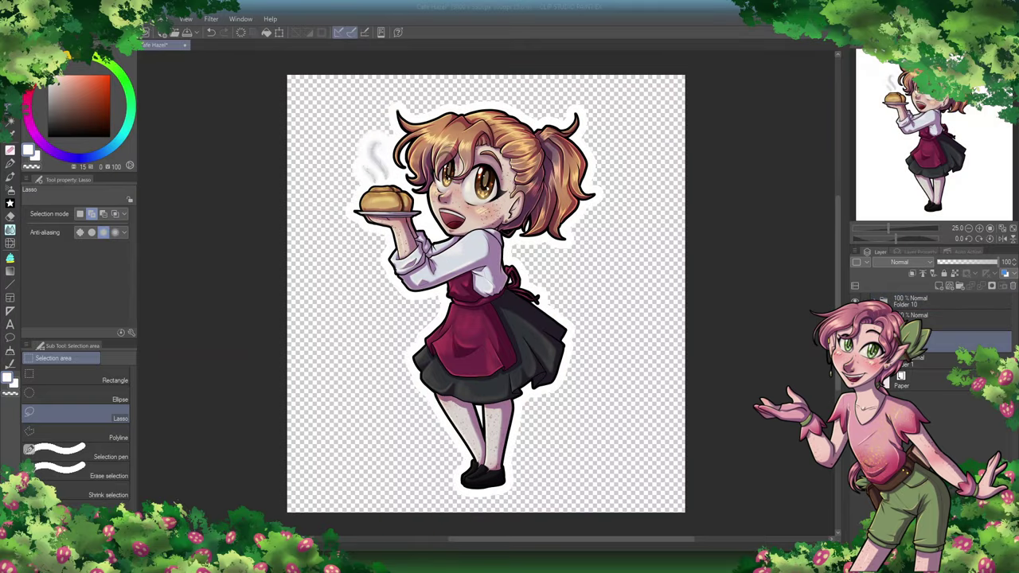
Step: Save a duplicate of the illustration with its white border and transparent background
{"action": "key", "text": "alt+f"}
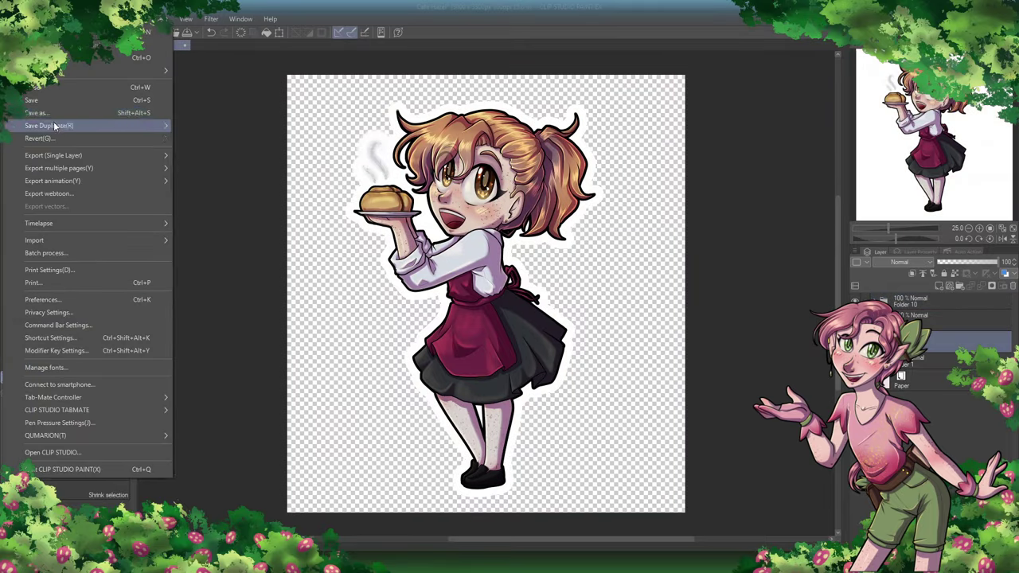